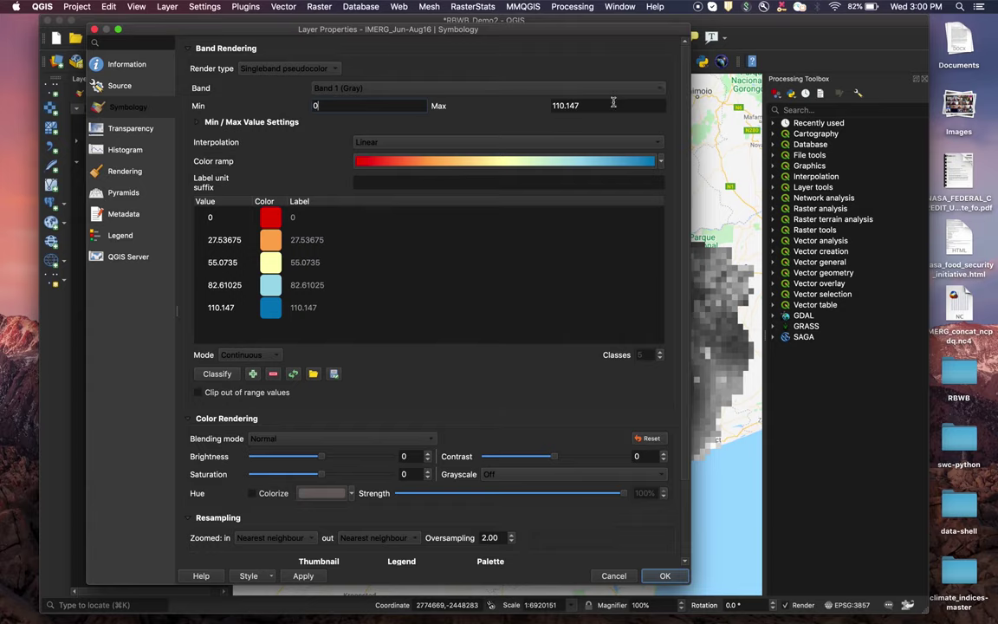
Step: Set the IMERG_Jun-Aug16 color ramp maximum to 110 and apply an Equal Interval classification with 10 classes
double_click(563, 106)
type("110")
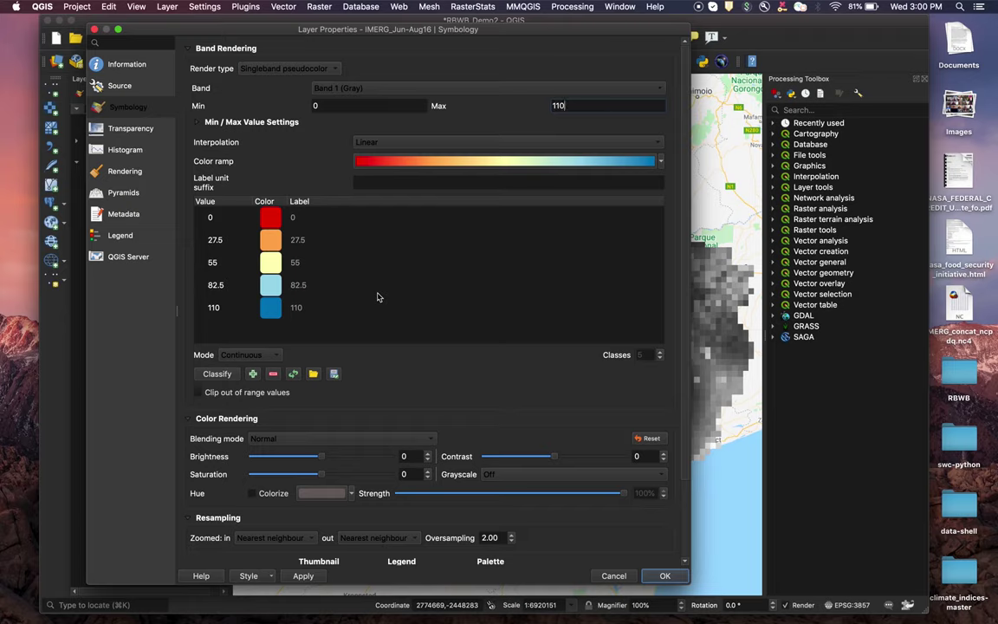
left_click(258, 356)
left_click(252, 369)
double_click(641, 355)
type("10")
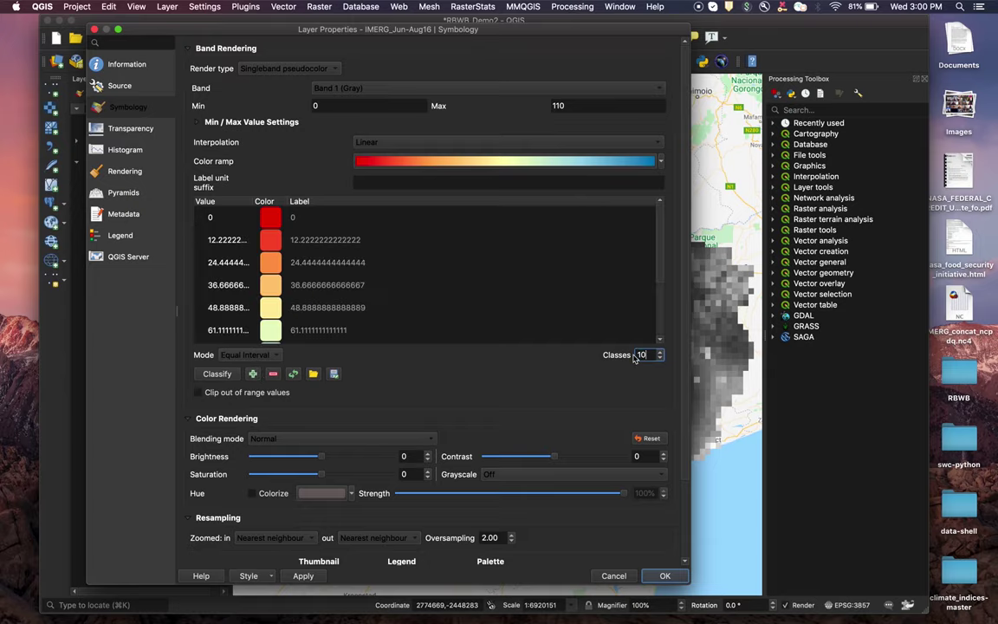
left_click(664, 575)
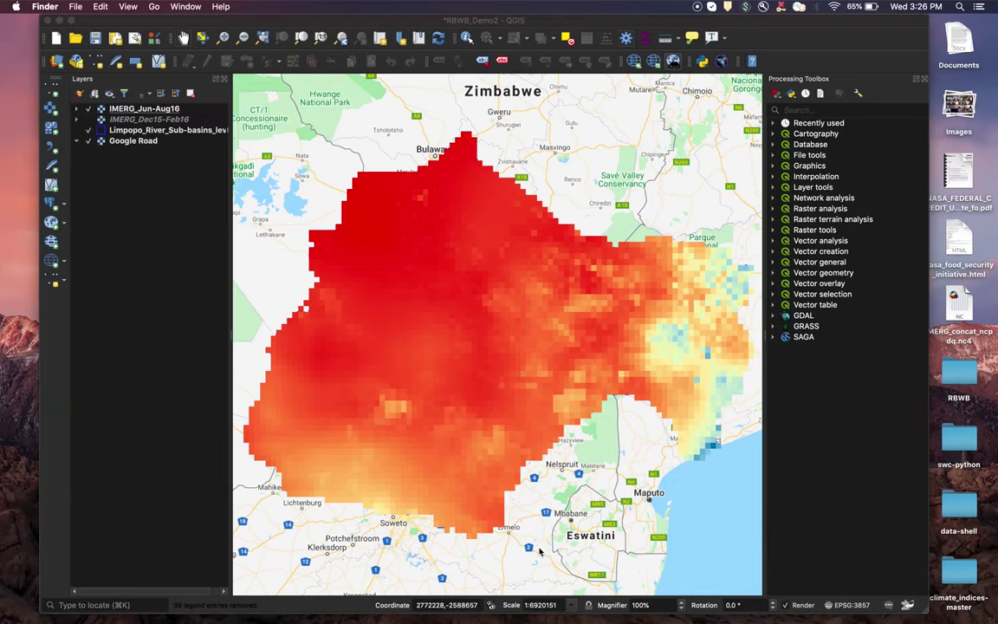
Step: Add all MOD16A2GF ET .tif rasters from the MOD_Terra_ET_2016 folder to the project as raster layers
left_click(51, 108)
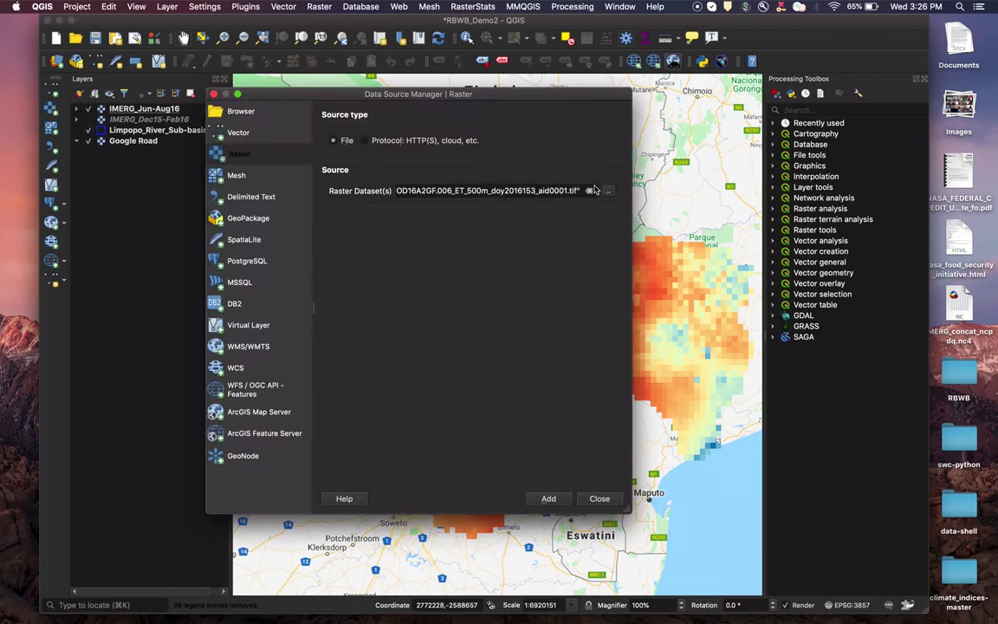
left_click(590, 191)
left_click(608, 191)
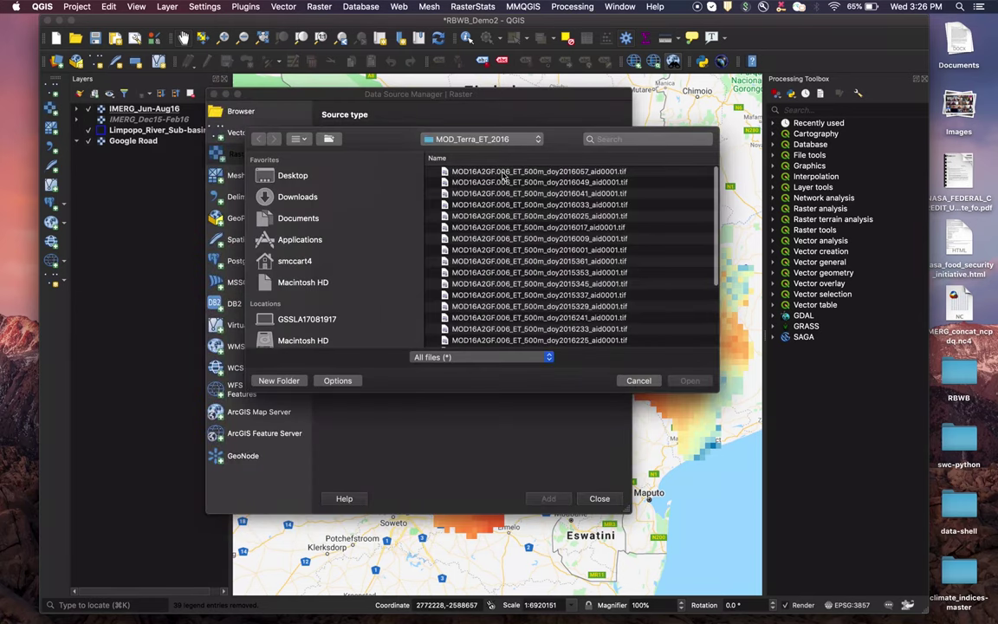
left_click(457, 172)
scroll(504, 174, "down", 5)
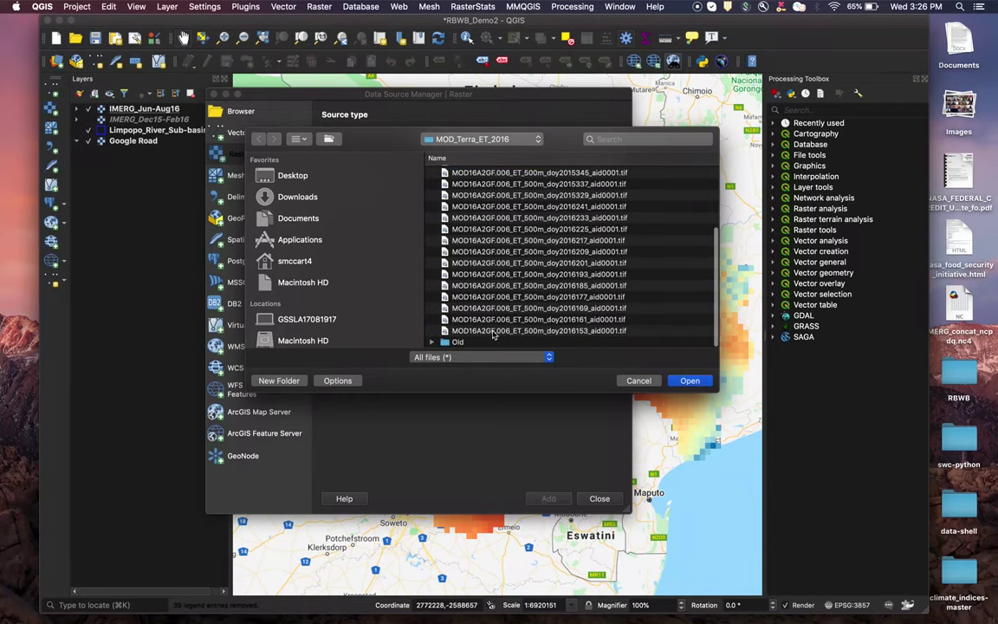
left_click(493, 331, "shift")
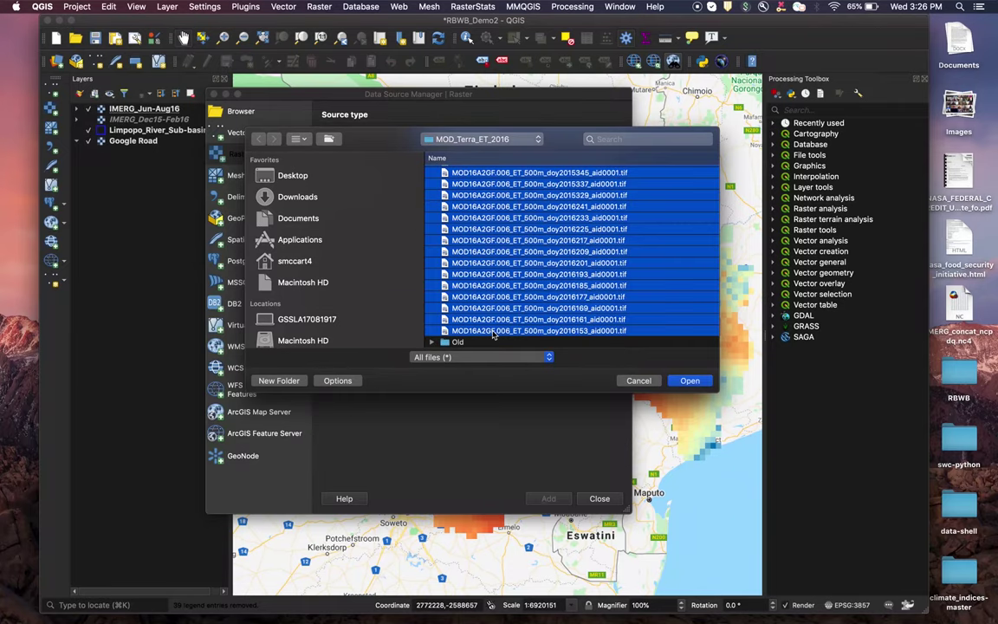
left_click(688, 382)
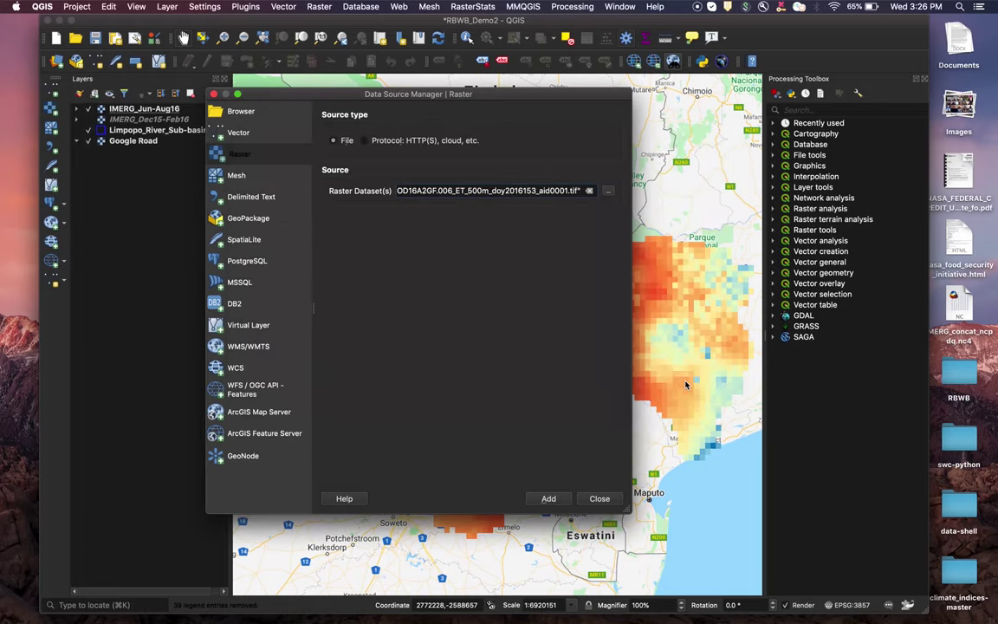
left_click(549, 499)
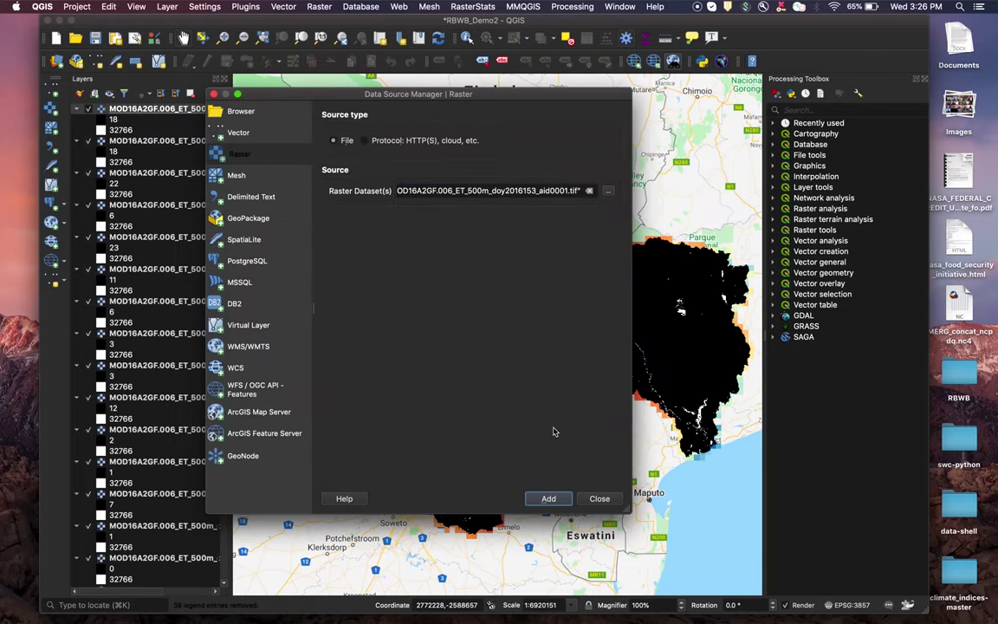
key("Escape")
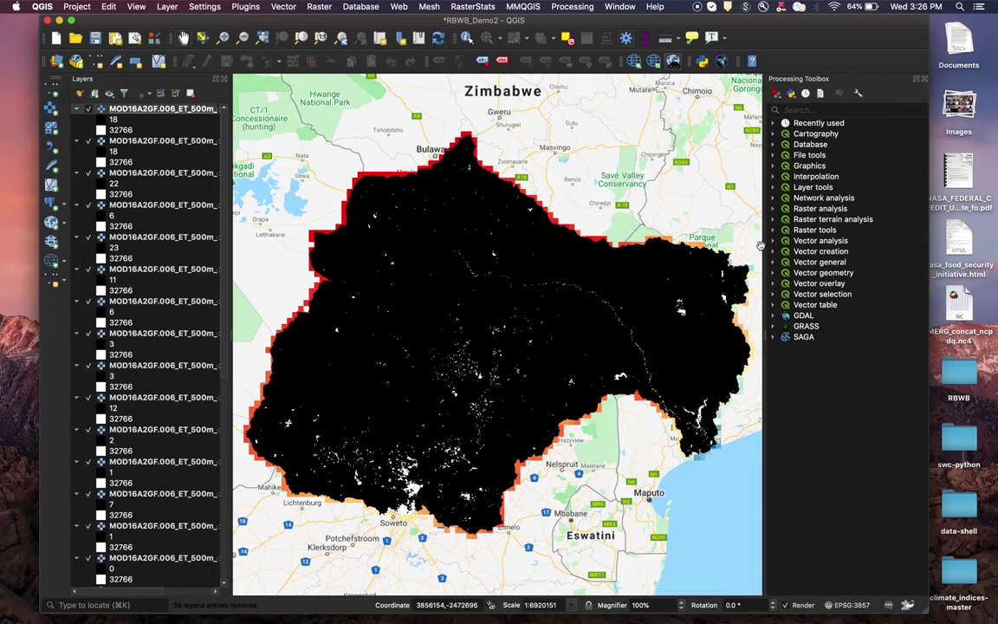
Step: Find the Reclassify values (range) tool in the processing tools and open it as a batch process
left_click(810, 108)
type("r")
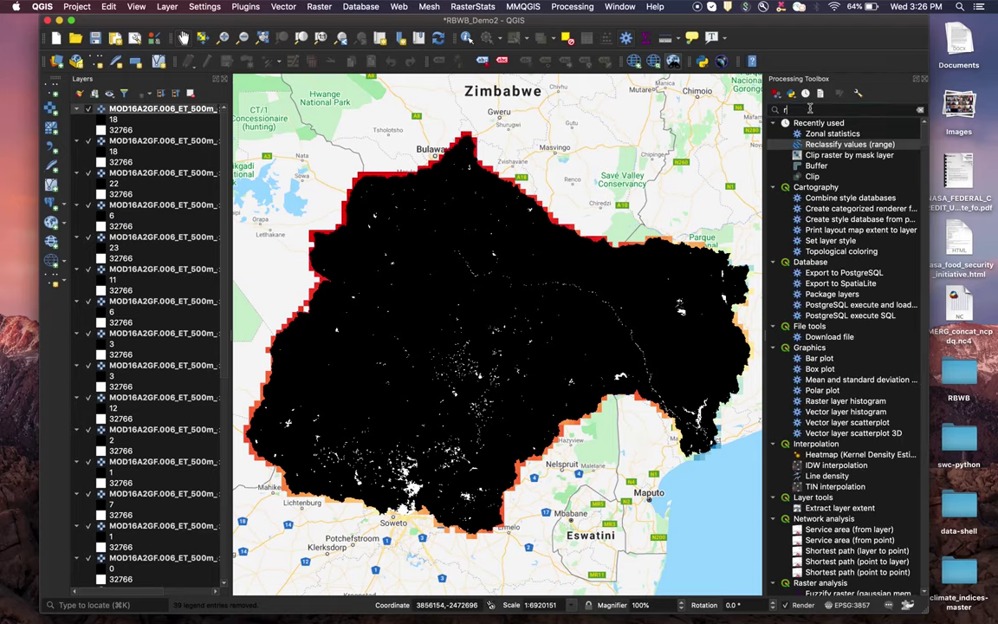
type("eclss")
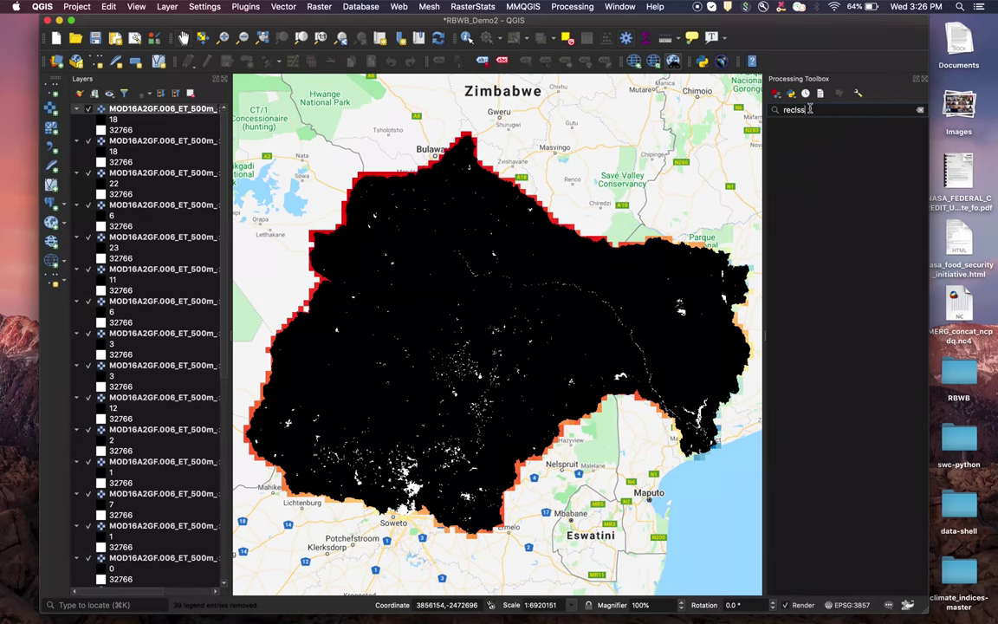
key("BackSpace")
key("BackSpace")
type("ass")
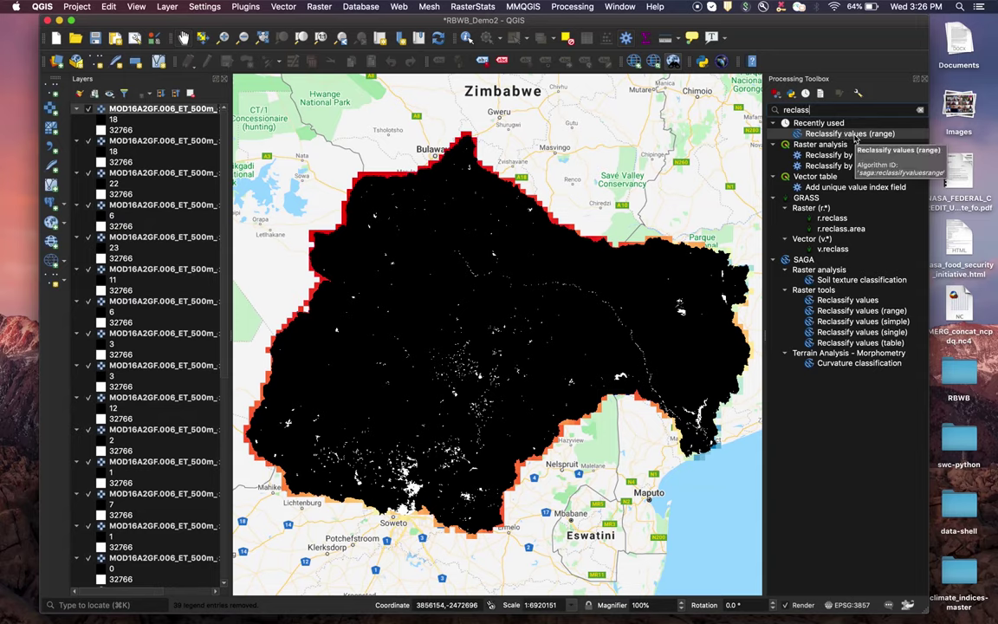
double_click(853, 135)
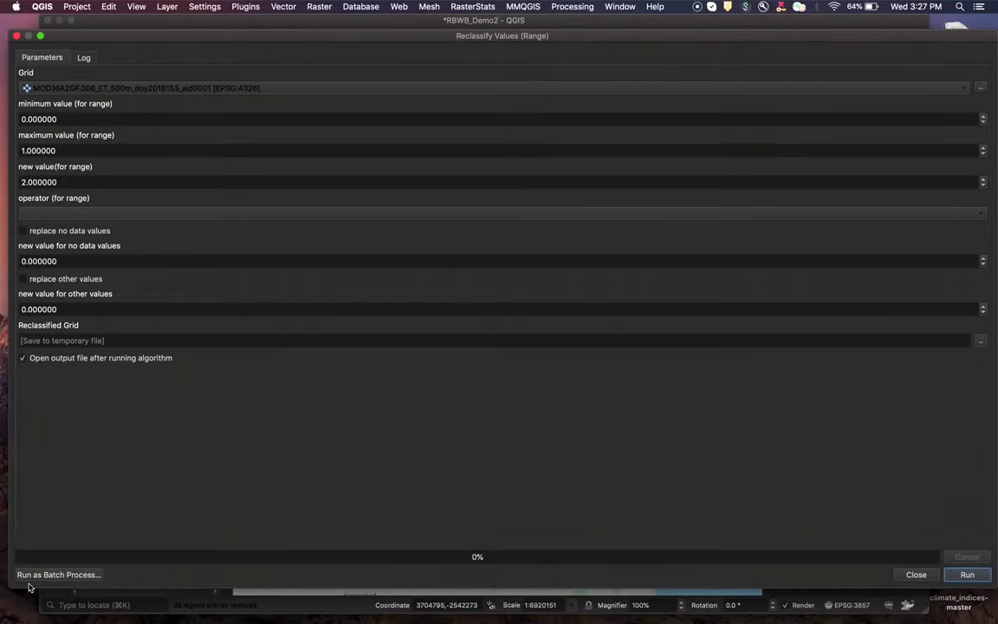
left_click(76, 575)
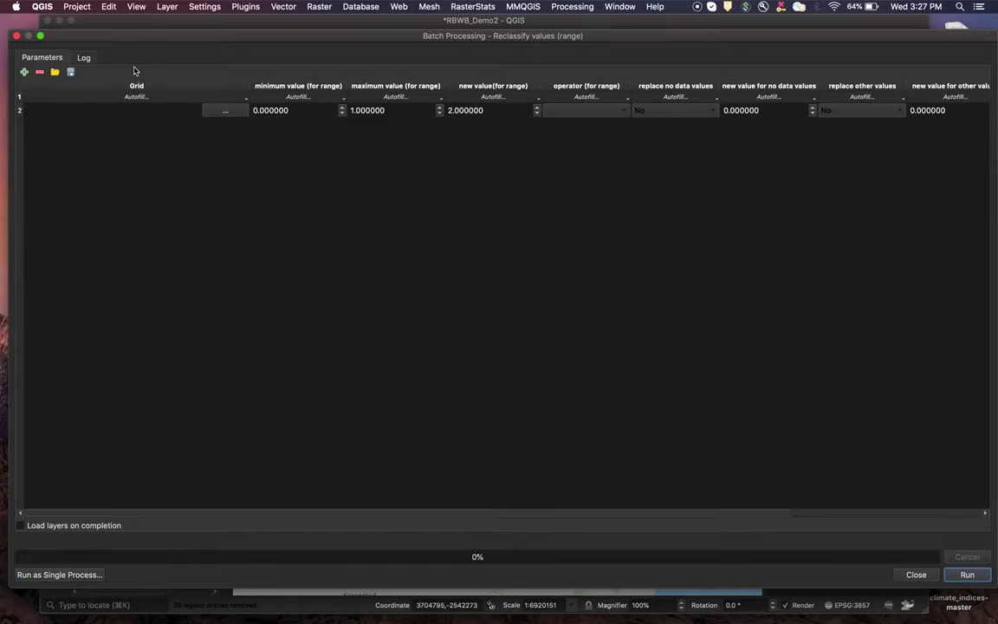
Step: Choose the open MOD16A2GF ET layers from doy2015329 through doy2016057 as the batch input grids
left_click(223, 113)
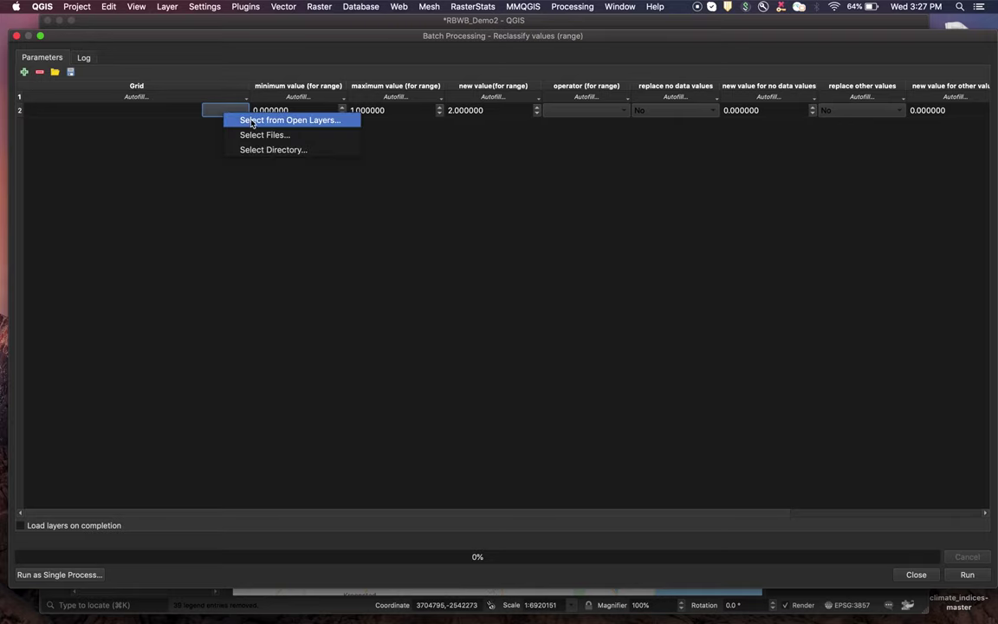
left_click(244, 121)
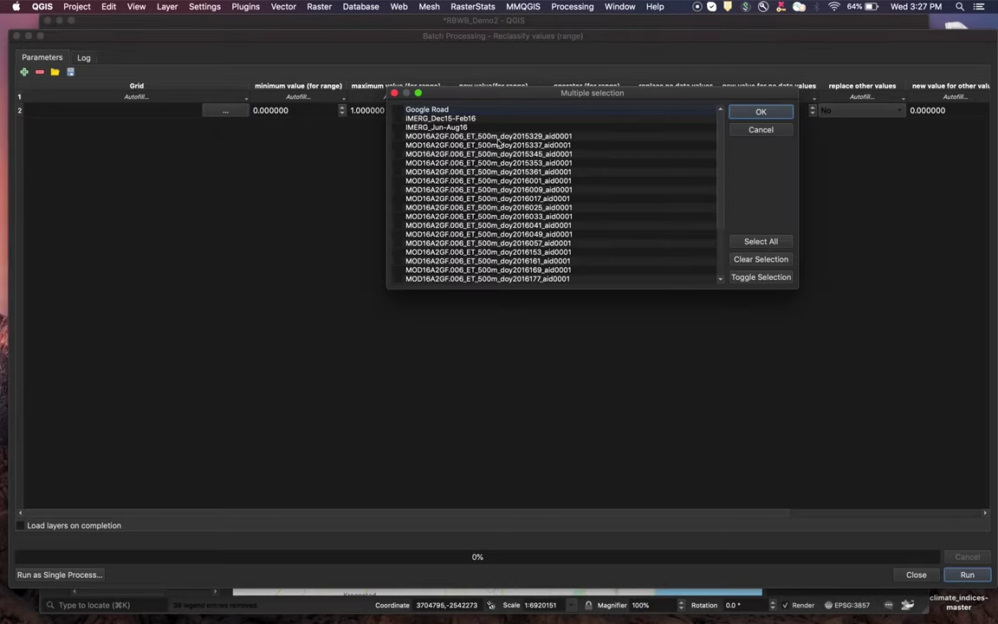
scroll(632, 172, "down", 3)
scroll(633, 172, "up", 3)
left_click(399, 137)
left_click(400, 145)
left_click(399, 154)
left_click(400, 163)
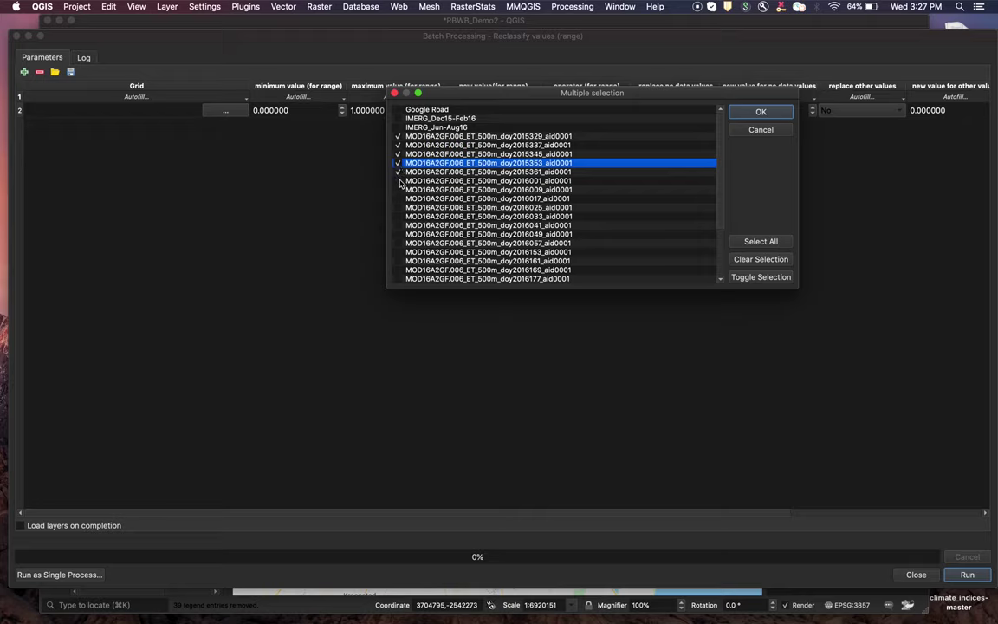
left_click(399, 181)
left_click(400, 189)
left_click(399, 199)
left_click(399, 208)
left_click(400, 216)
left_click(399, 226)
left_click(400, 234)
left_click(760, 112)
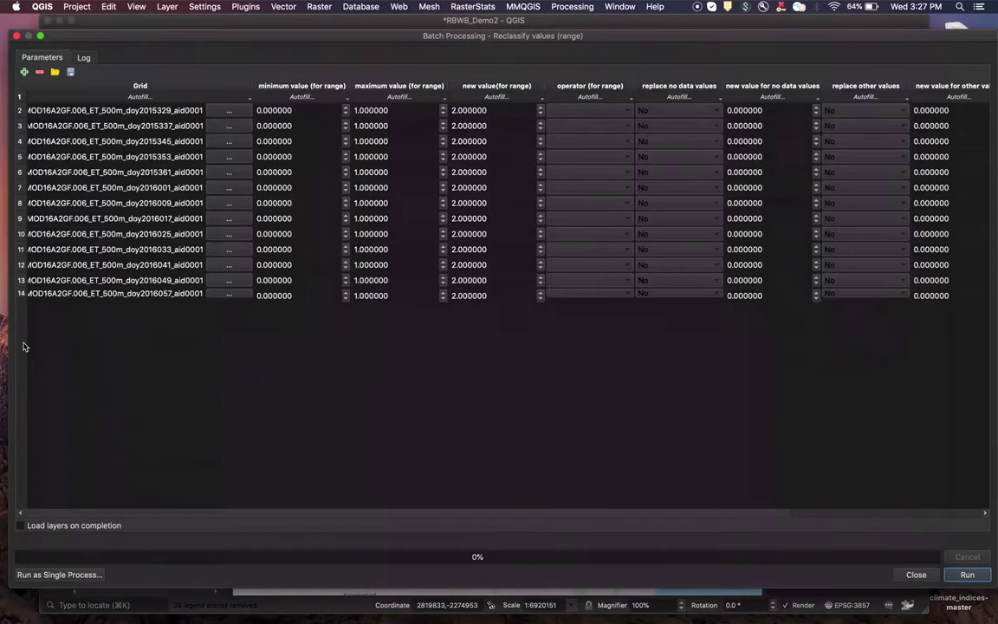
Step: Set the range minimum value to 32760 for every row of the batch
double_click(295, 110)
type("32760")
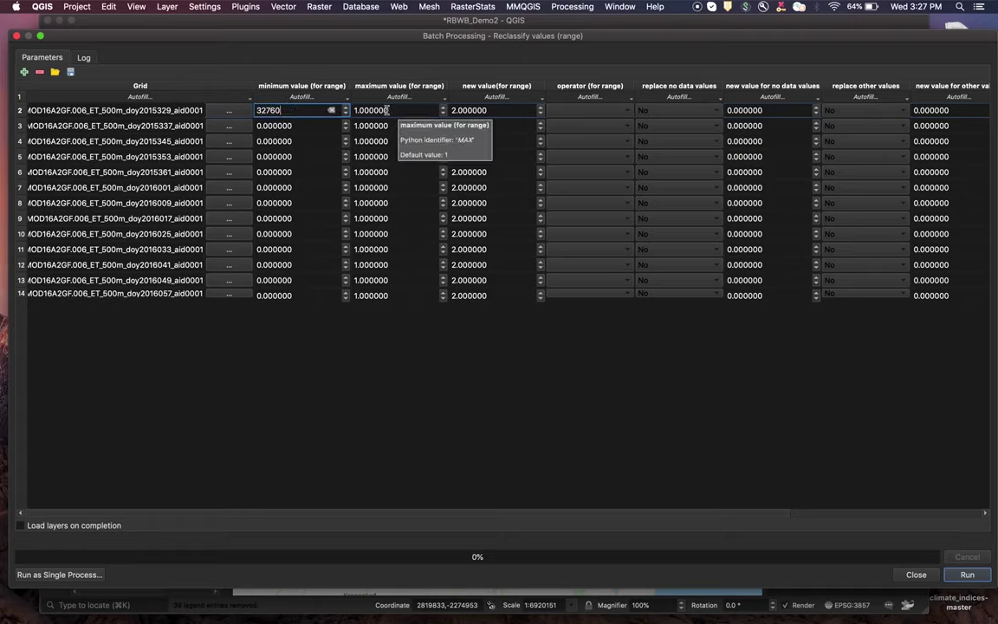
left_click(307, 98)
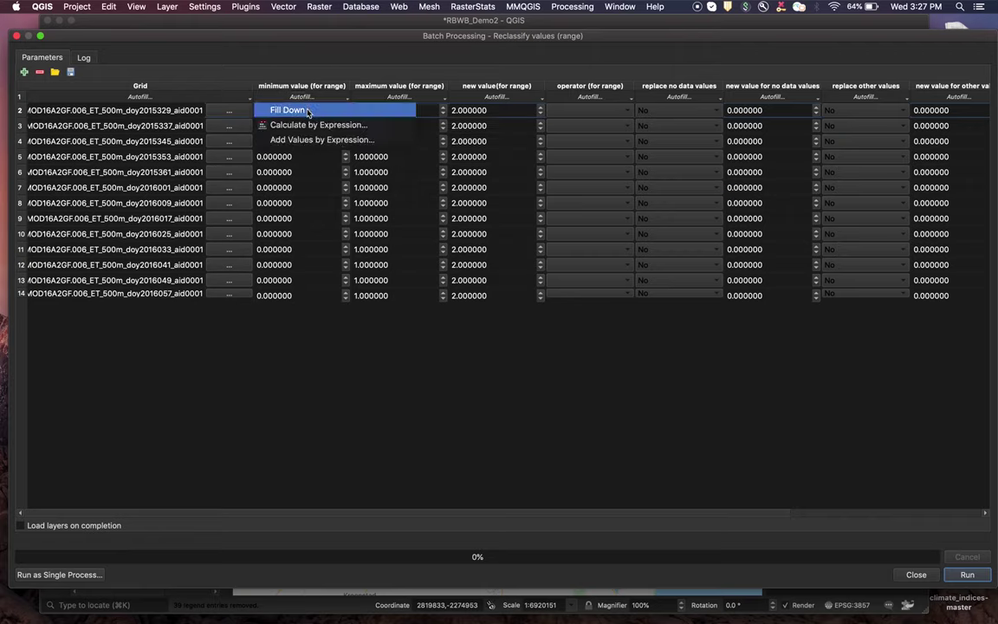
left_click(305, 107)
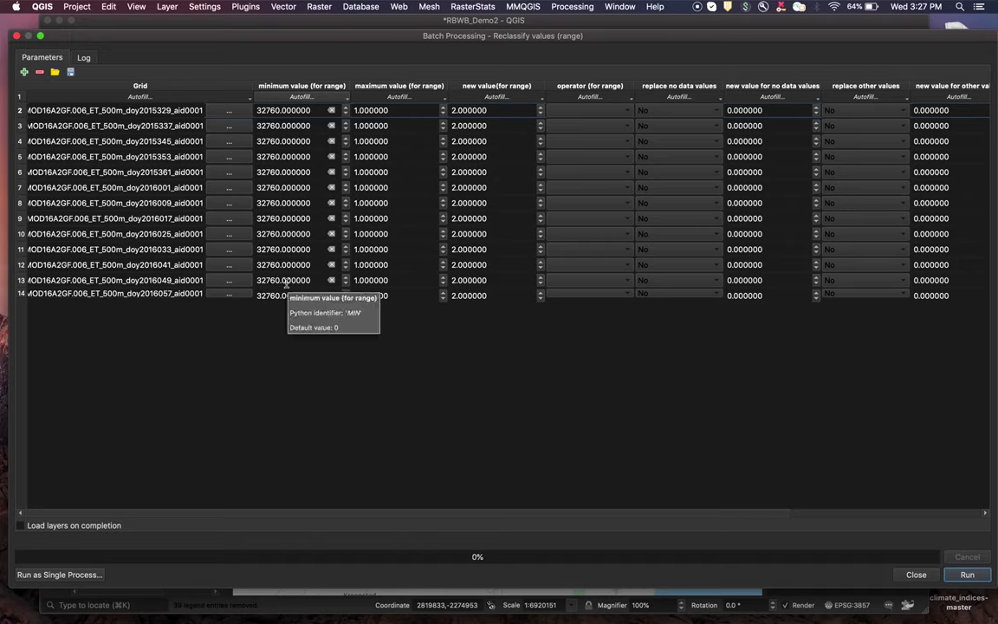
Step: Set the range maximum value to 32767 for every row of the batch
left_click(402, 111)
key("super+a")
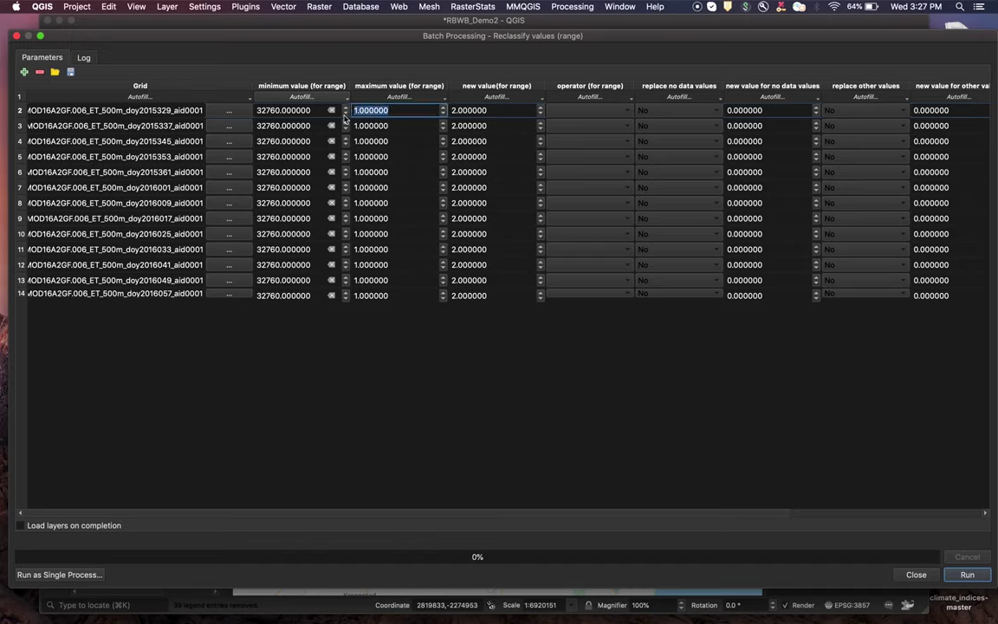
type("32767")
left_click(399, 97)
left_click(391, 108)
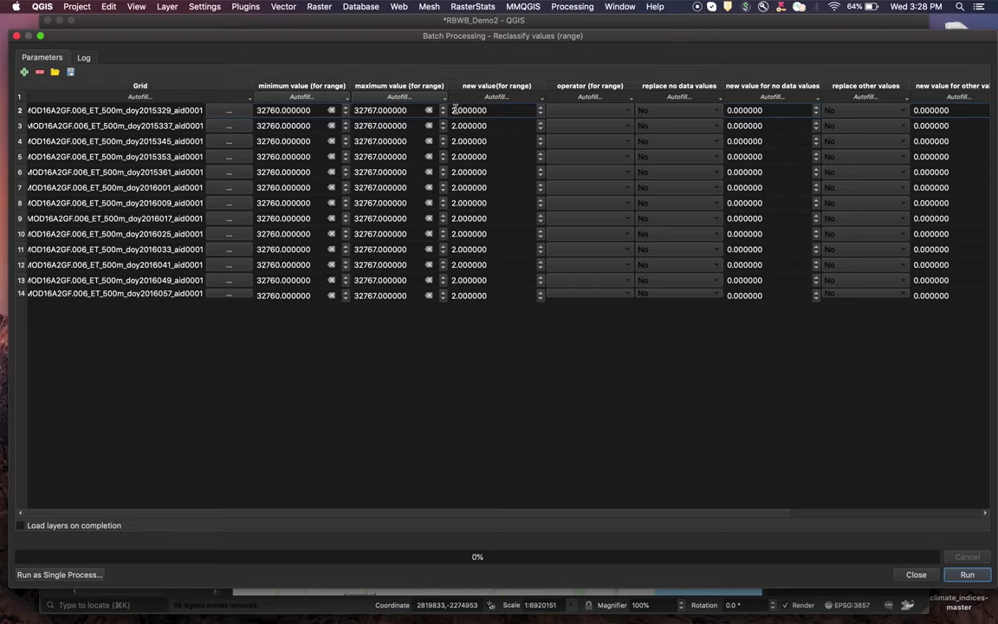
Step: Set the new value for the range to 0 for every row of the batch
key("Tab")
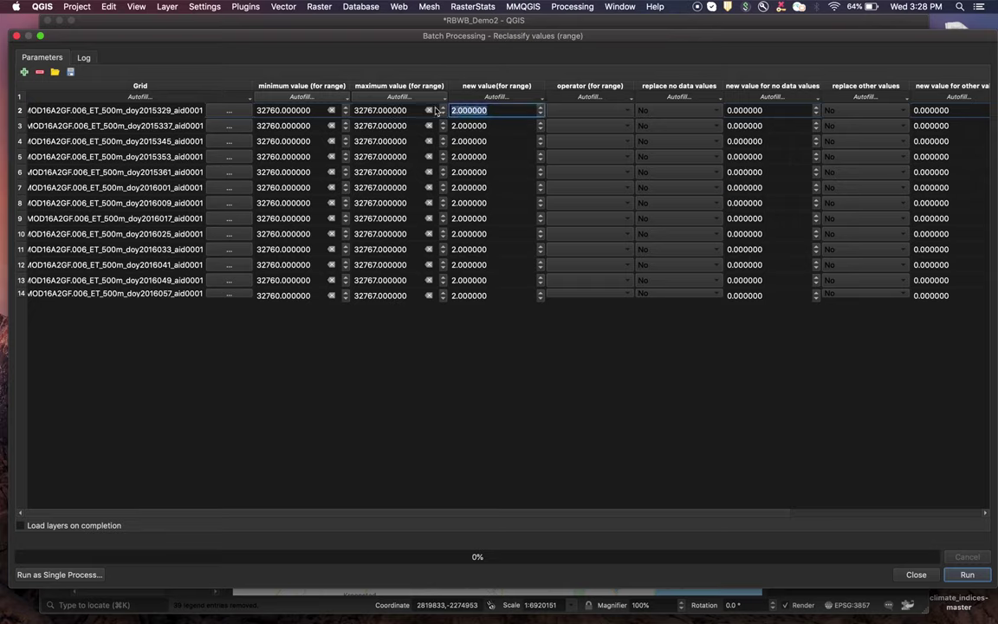
type("0")
left_click(491, 96)
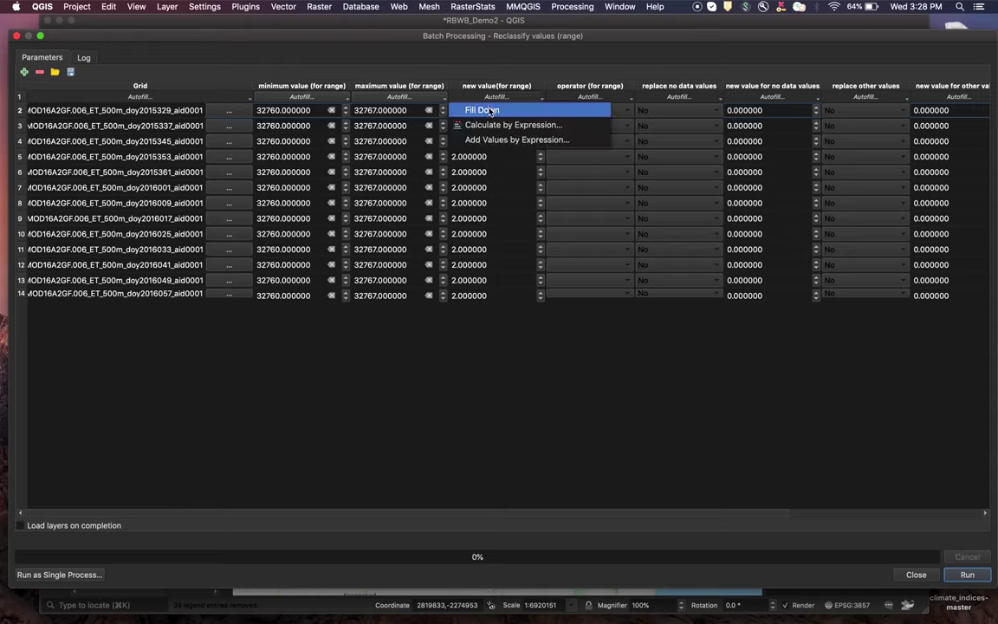
left_click(491, 111)
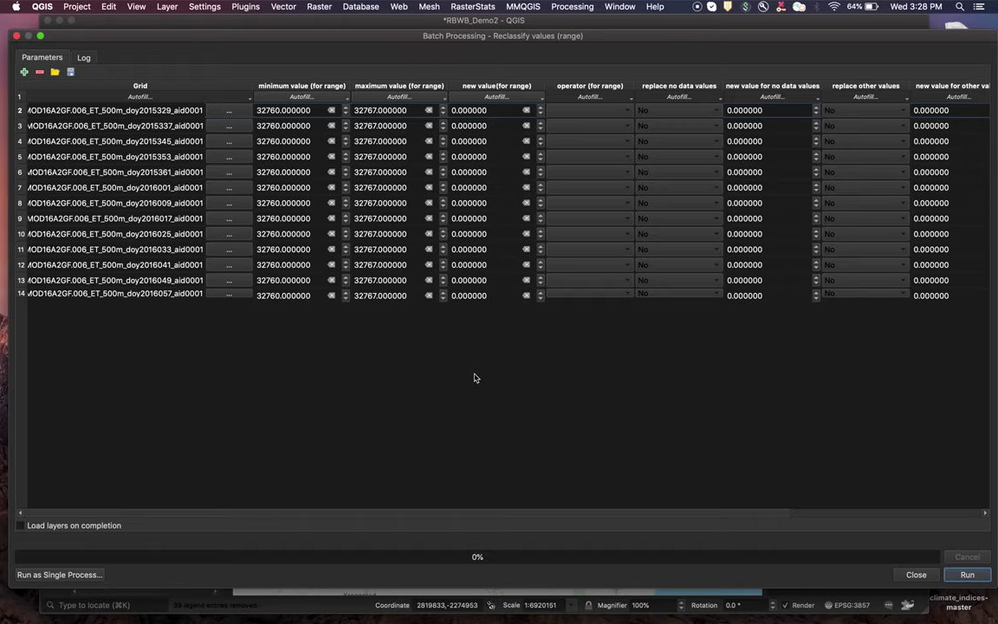
Step: Set the range operator to <= for every row of the batch
left_click(580, 111)
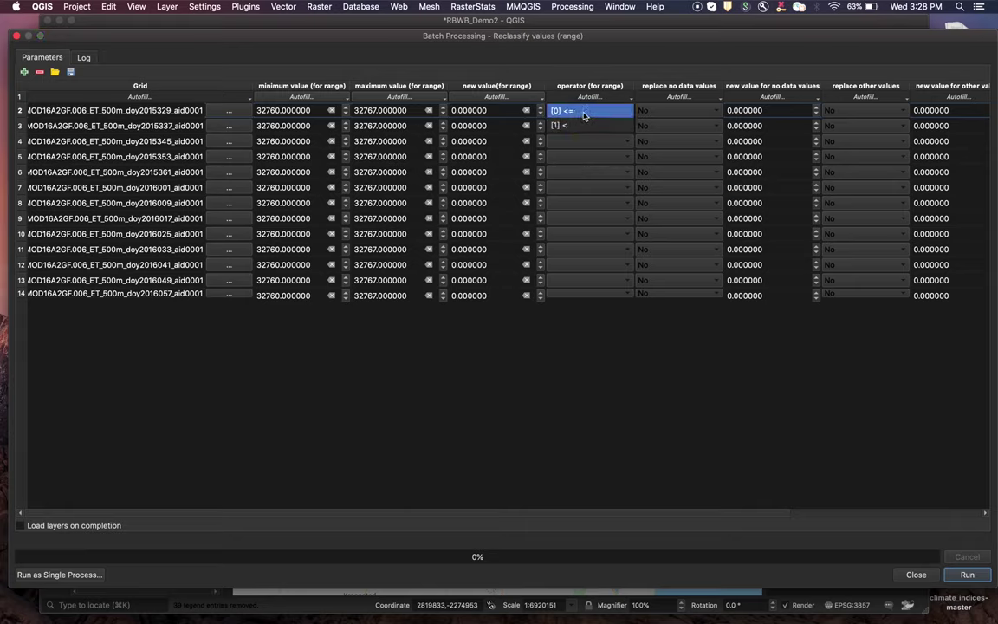
left_click(584, 116)
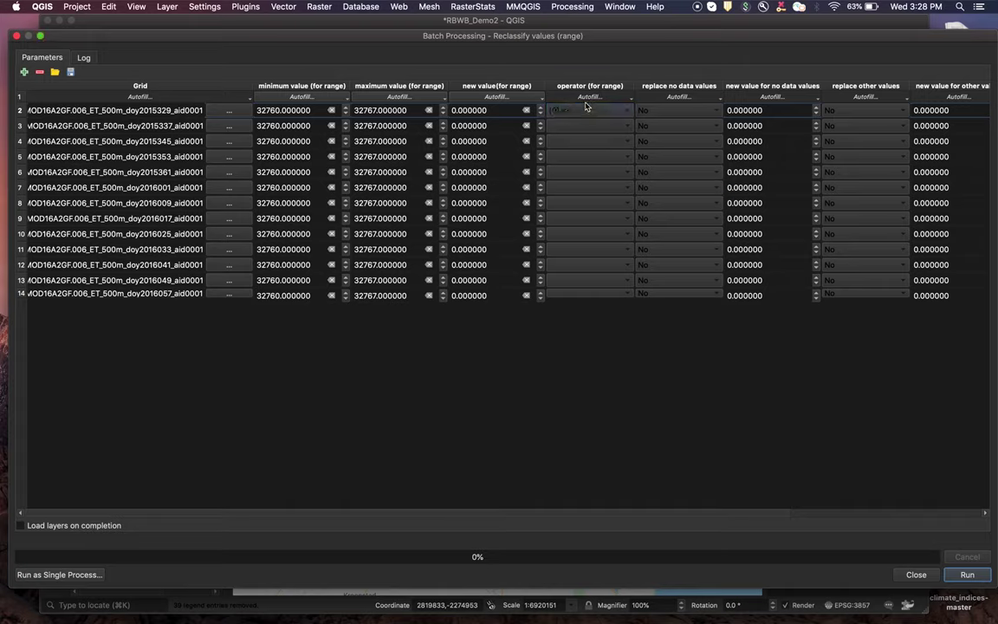
left_click(587, 100)
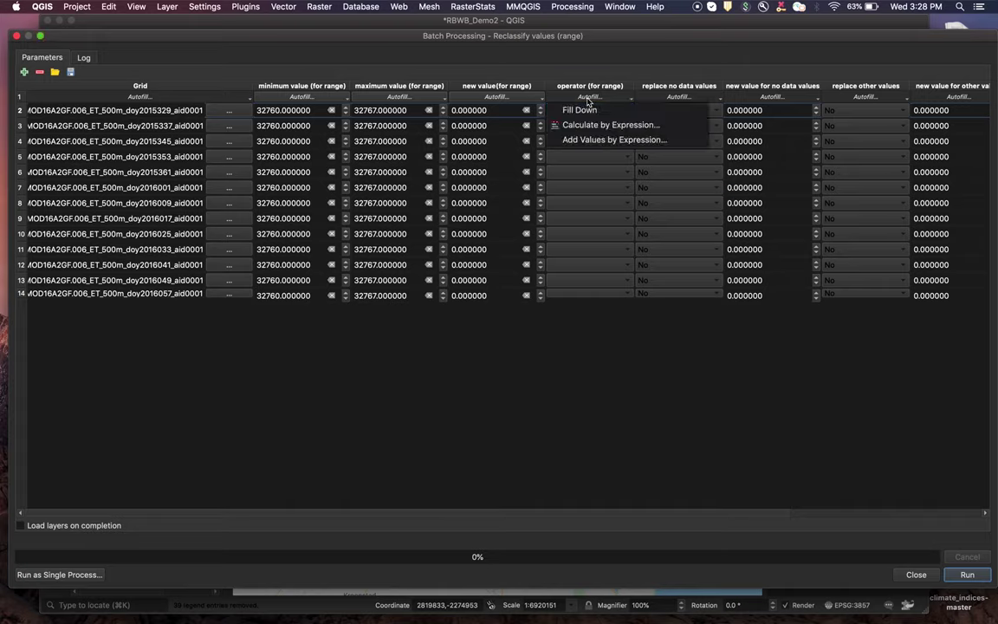
left_click(580, 110)
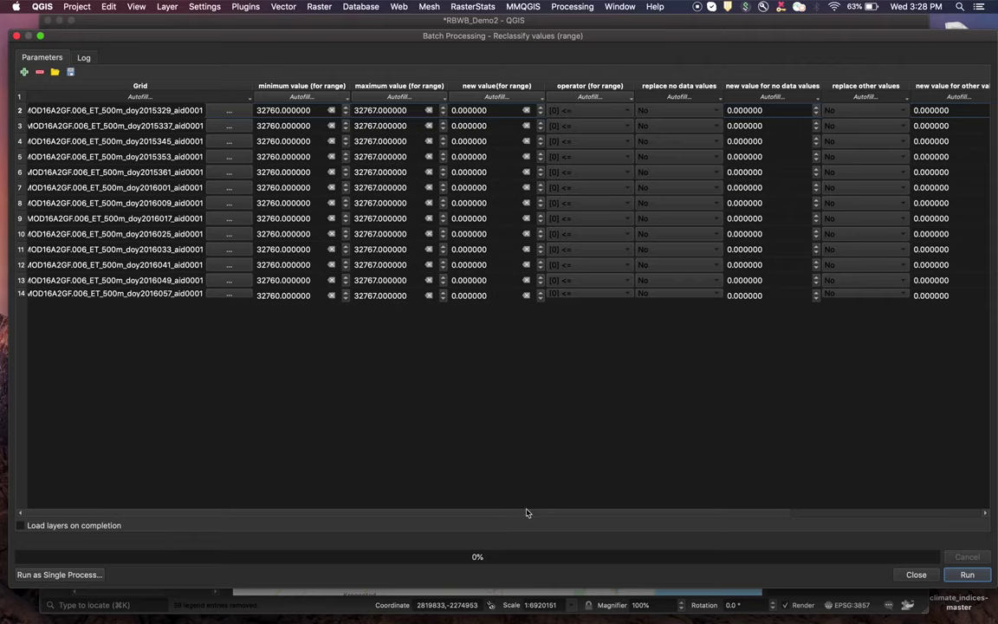
Step: Set the reclassified outputs to MOD_ET_2016_wet in the MOD_Terra_ET_2016 folder, autofilling every row with sequential numbers
left_click_drag(525, 516, 842, 517)
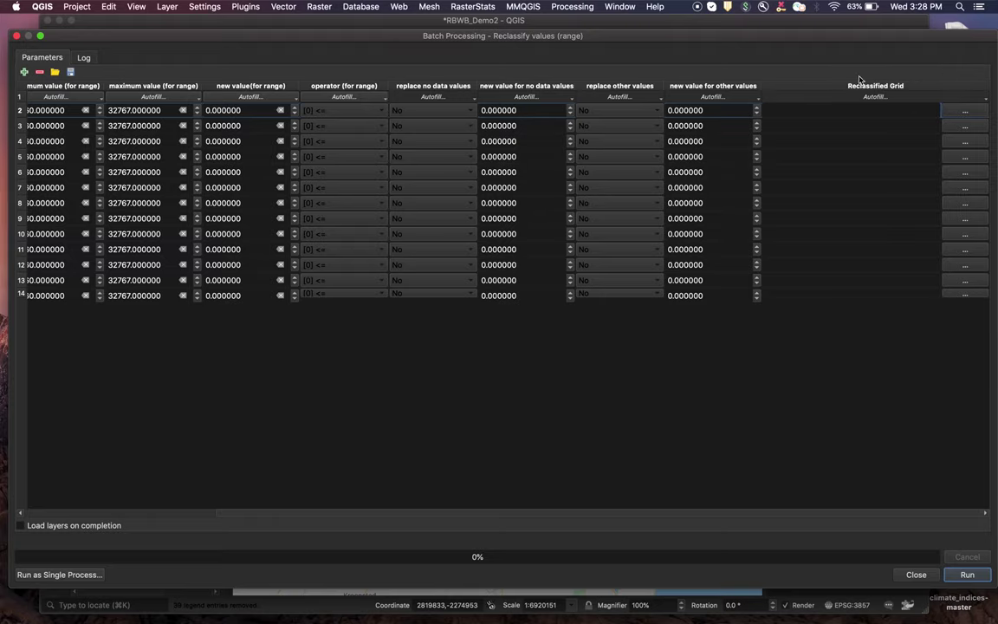
left_click(965, 110)
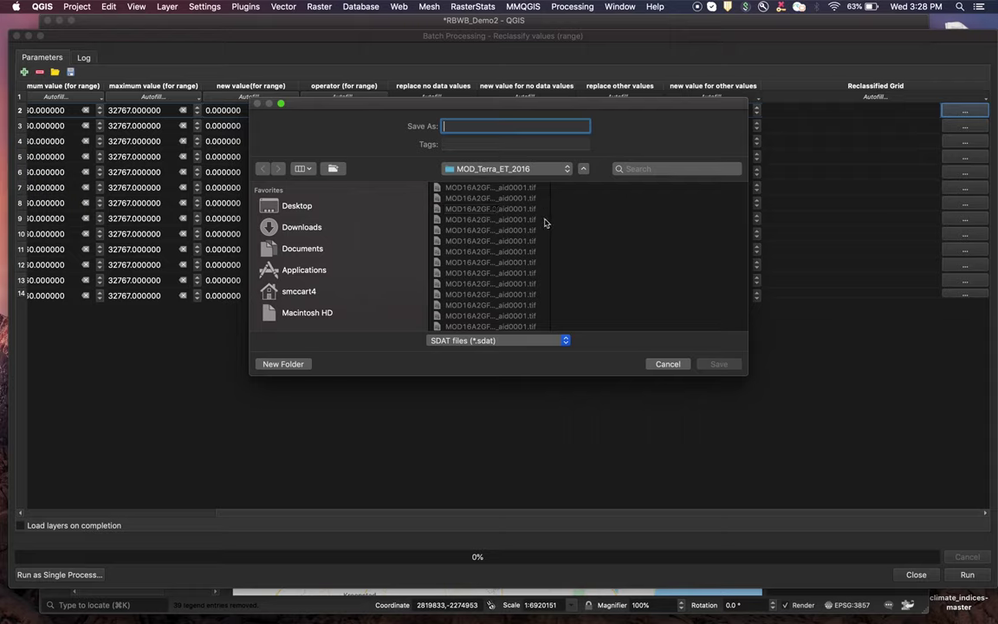
type("MOD_ET_2016_wet")
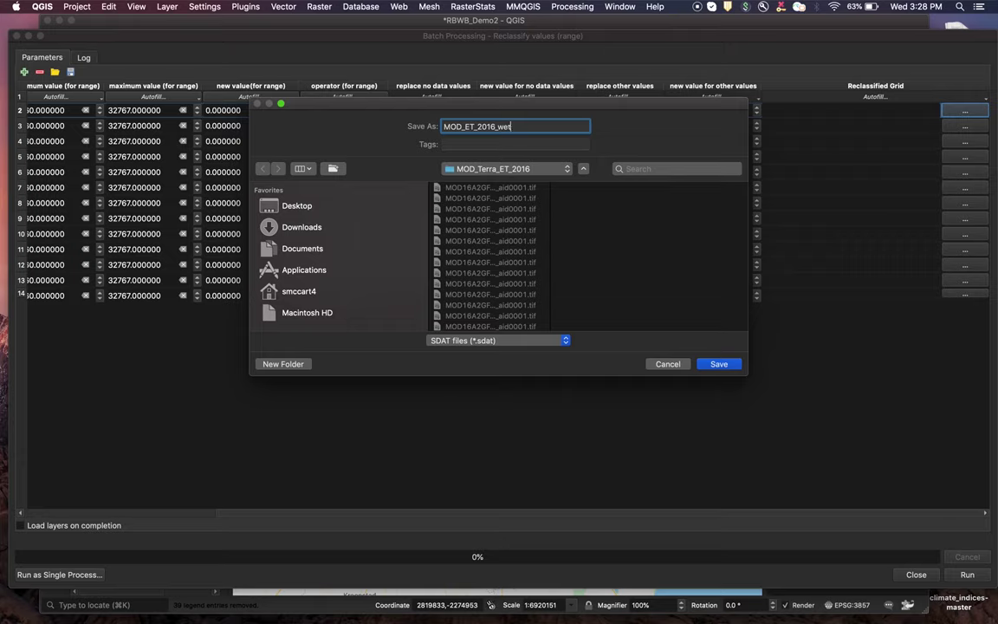
left_click(718, 365)
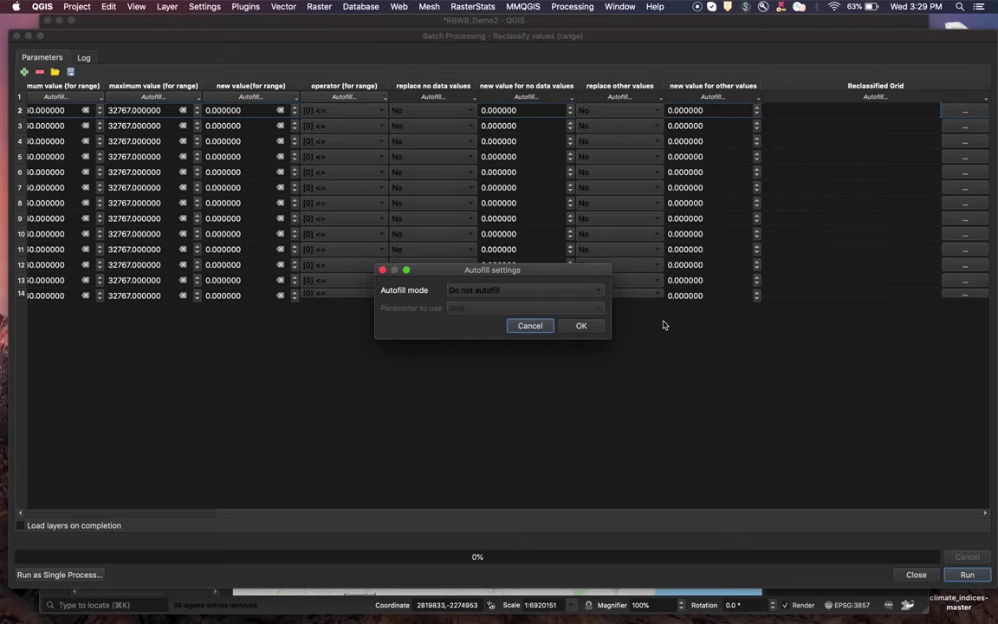
left_click(574, 294)
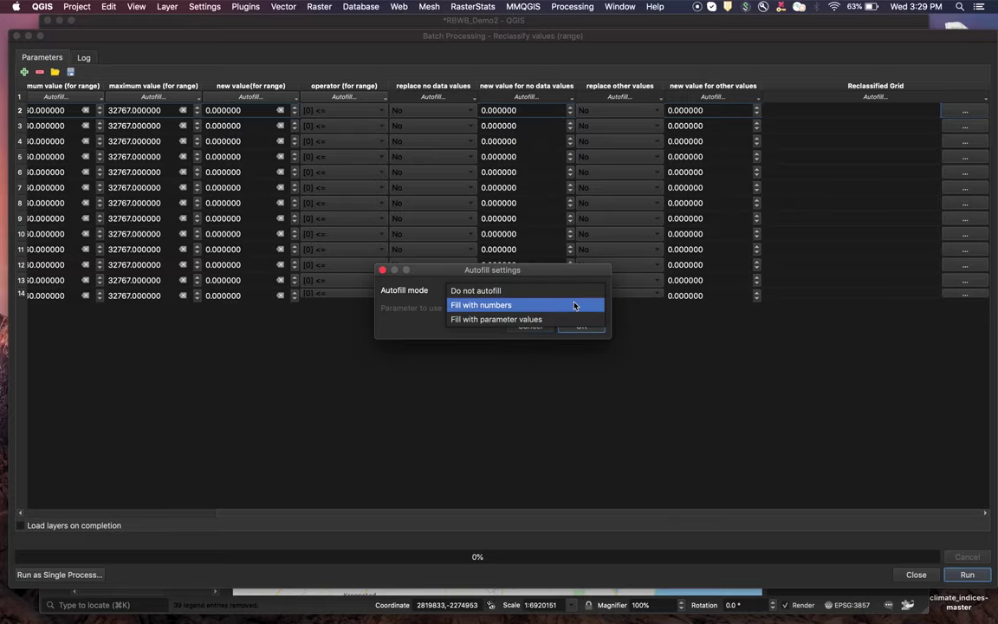
left_click(574, 305)
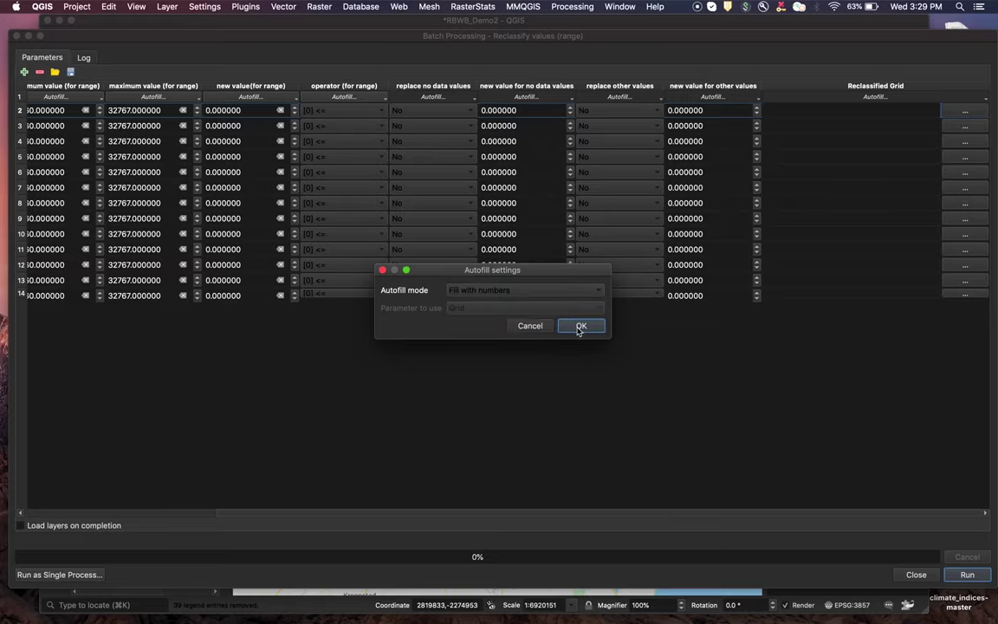
left_click(581, 325)
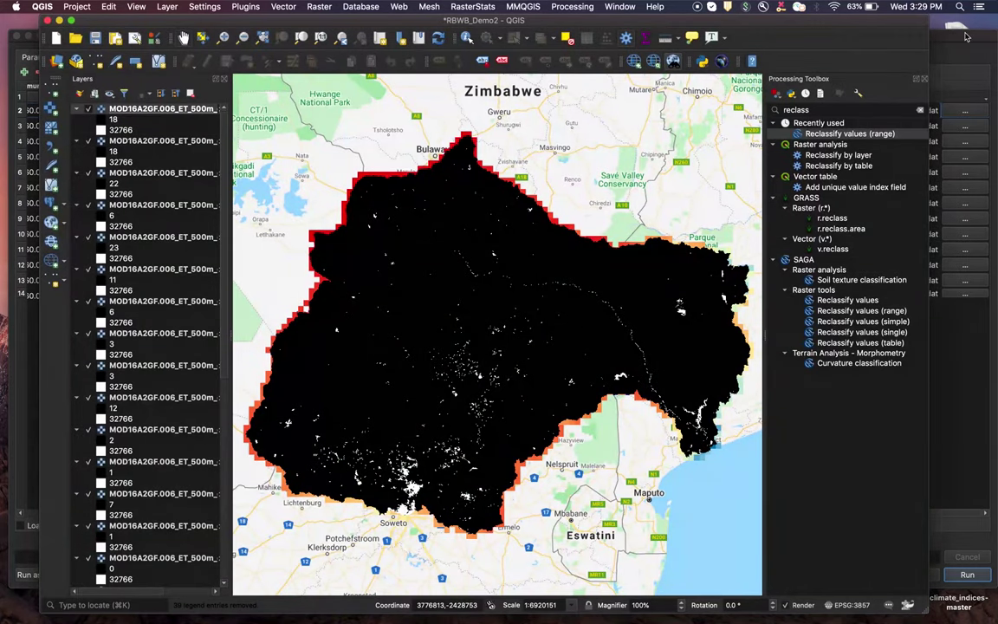
Step: Enable loading layers on completion and run the wet-season batch reclassification
left_click(871, 33)
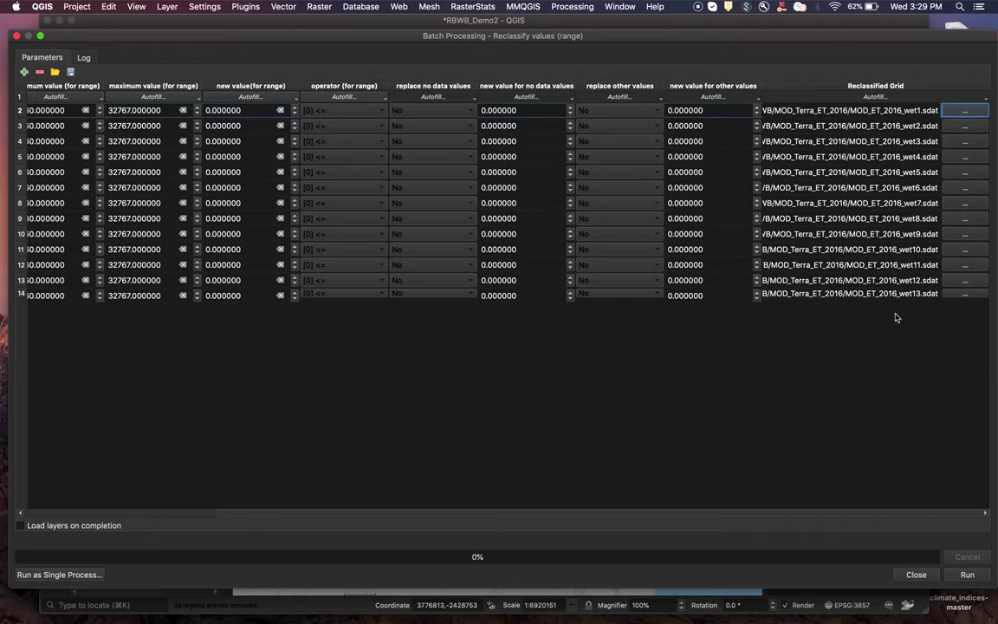
left_click(22, 526)
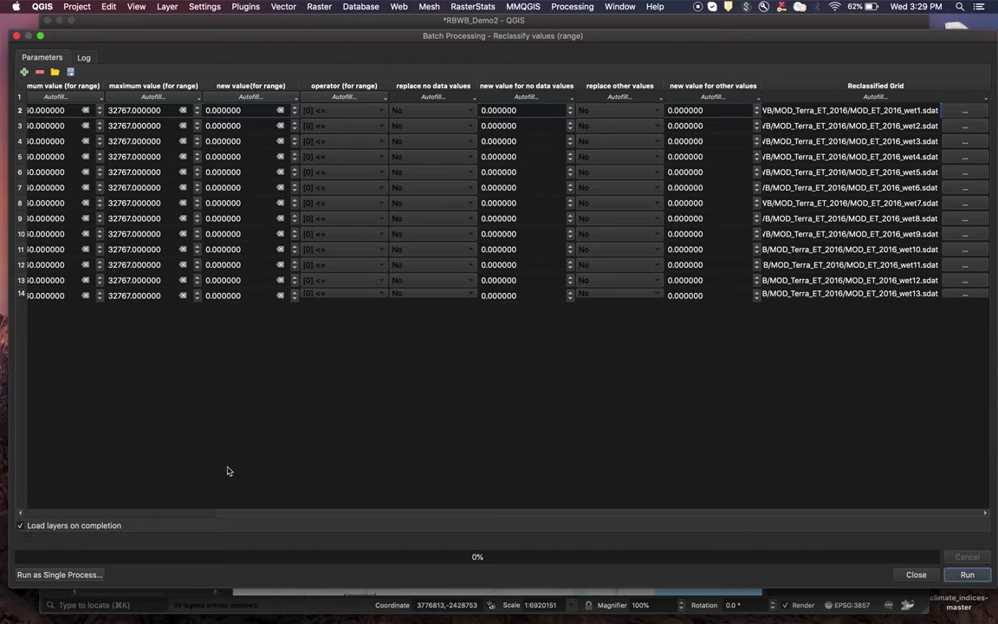
left_click(968, 576)
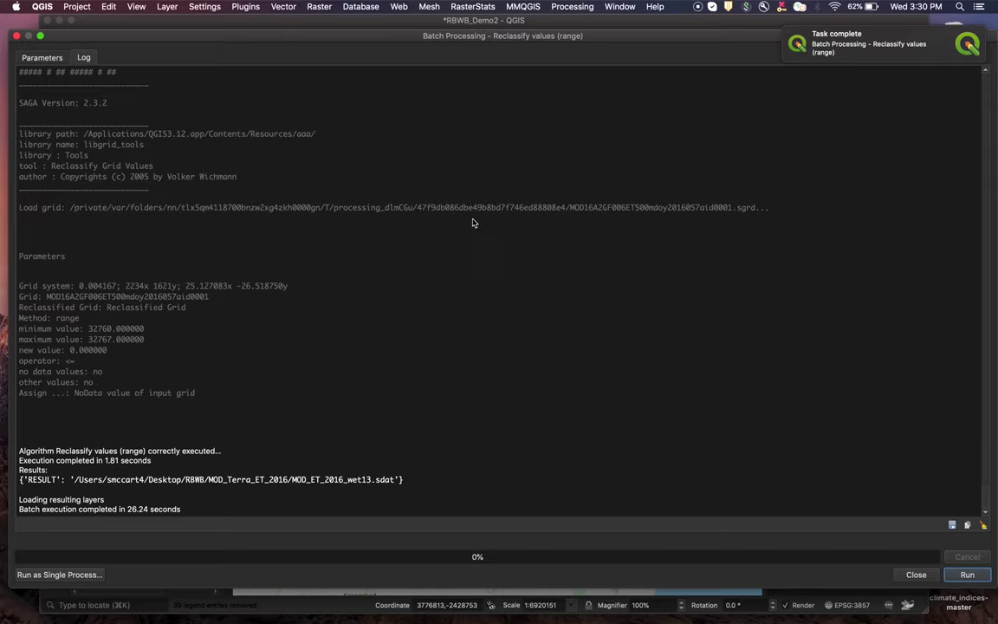
Step: Return to the batch parameters and remove all rows except the first one
left_click(43, 59)
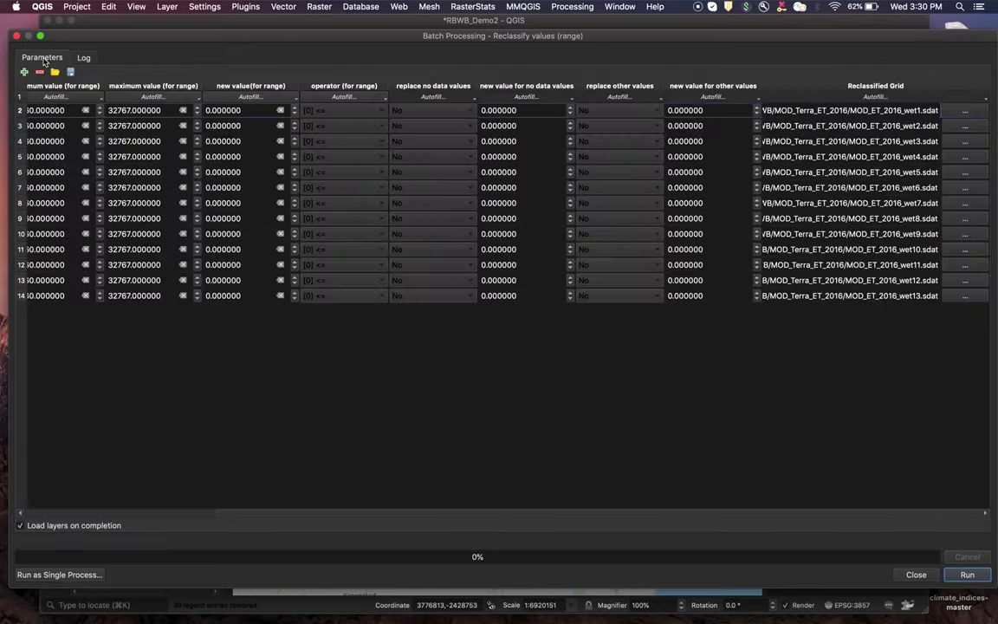
scroll(101, 516, "left", 2)
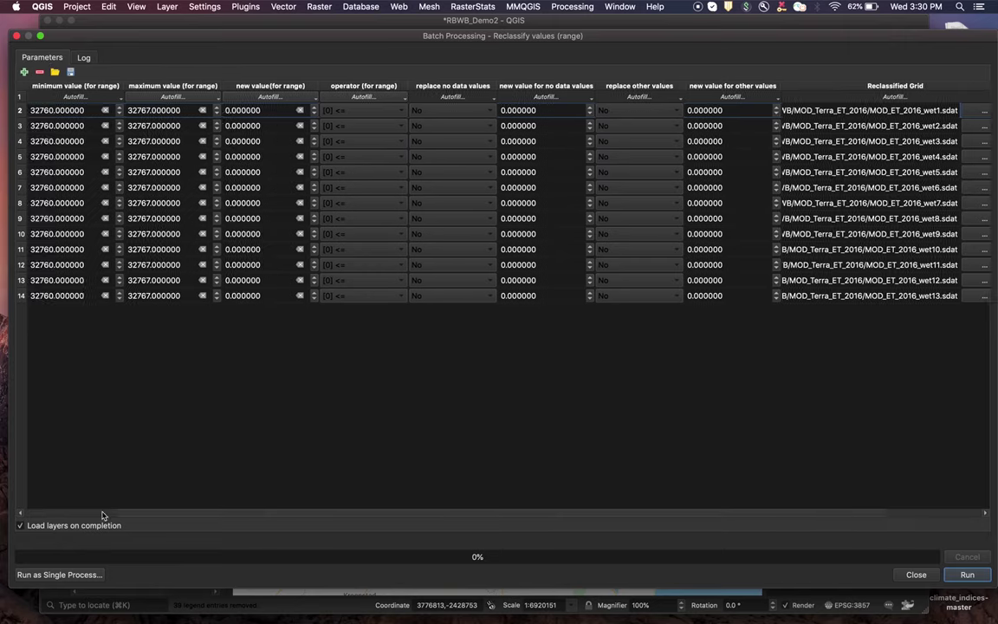
scroll(101, 515, "left", 3)
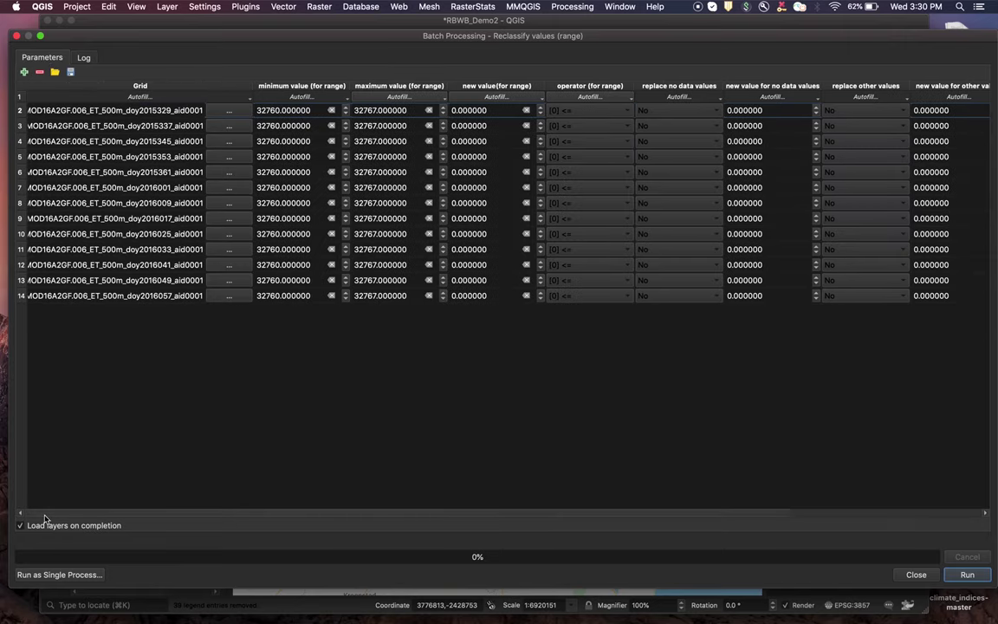
left_click(40, 74)
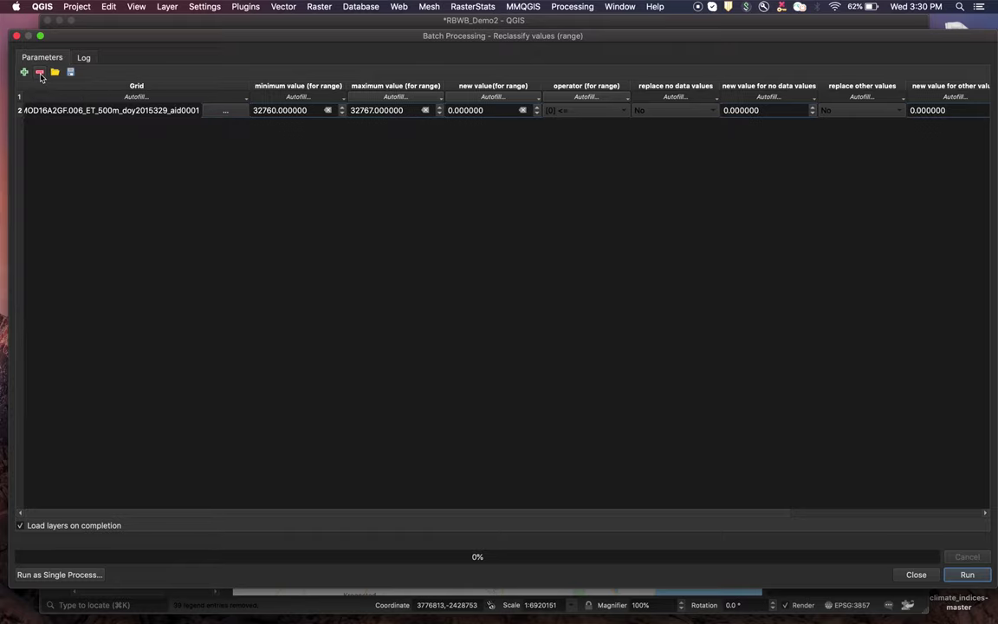
Step: Choose the open MOD16A2GF.006 ET layers from doy2016153 through doy2016241 as the batch input grids
left_click(226, 114)
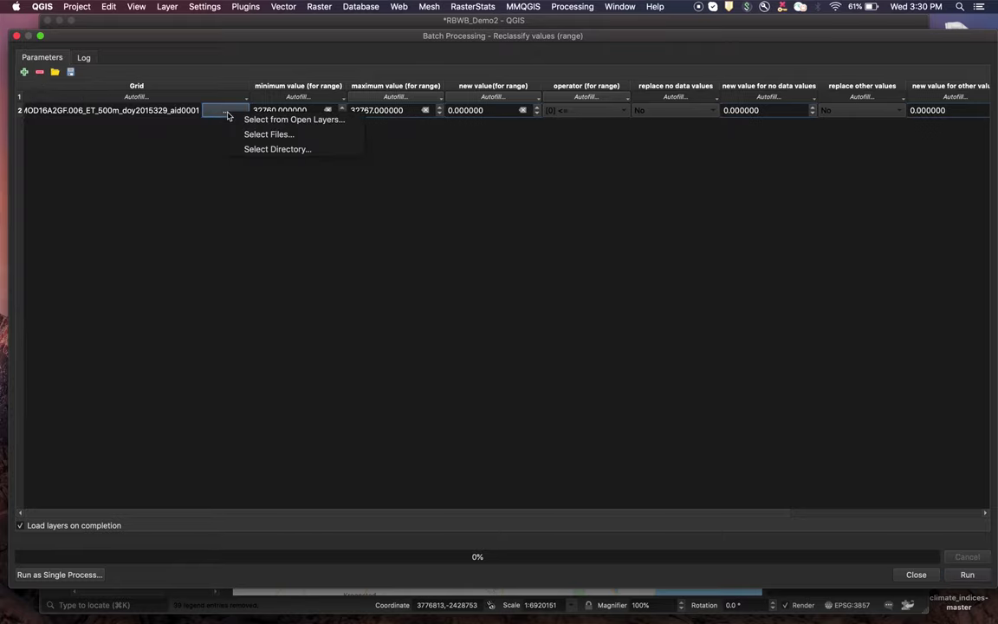
left_click(247, 120)
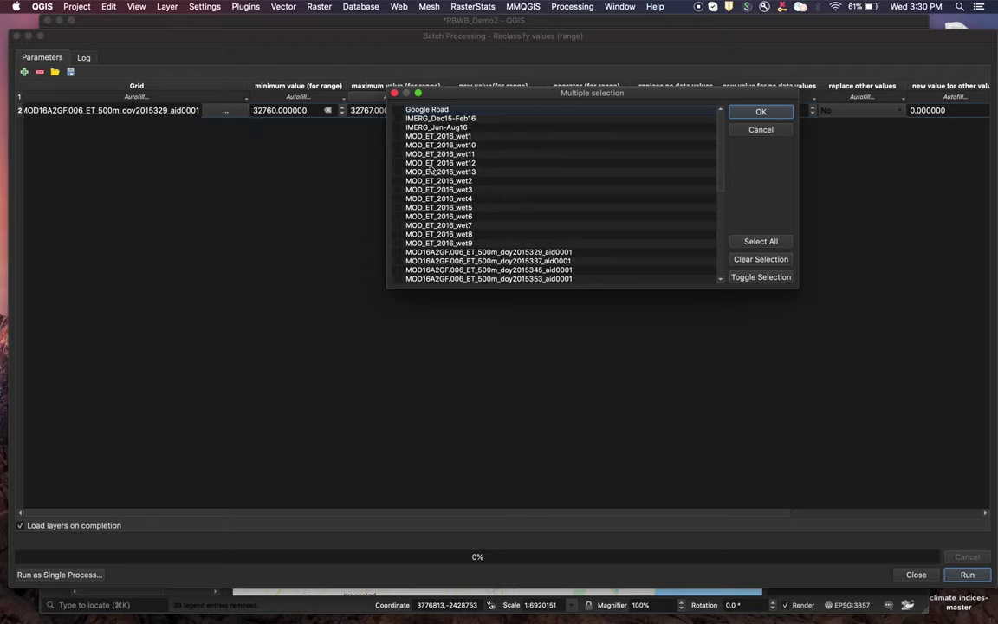
scroll(442, 178, "down", 2)
scroll(446, 183, "up", 2)
scroll(457, 195, "down", 3)
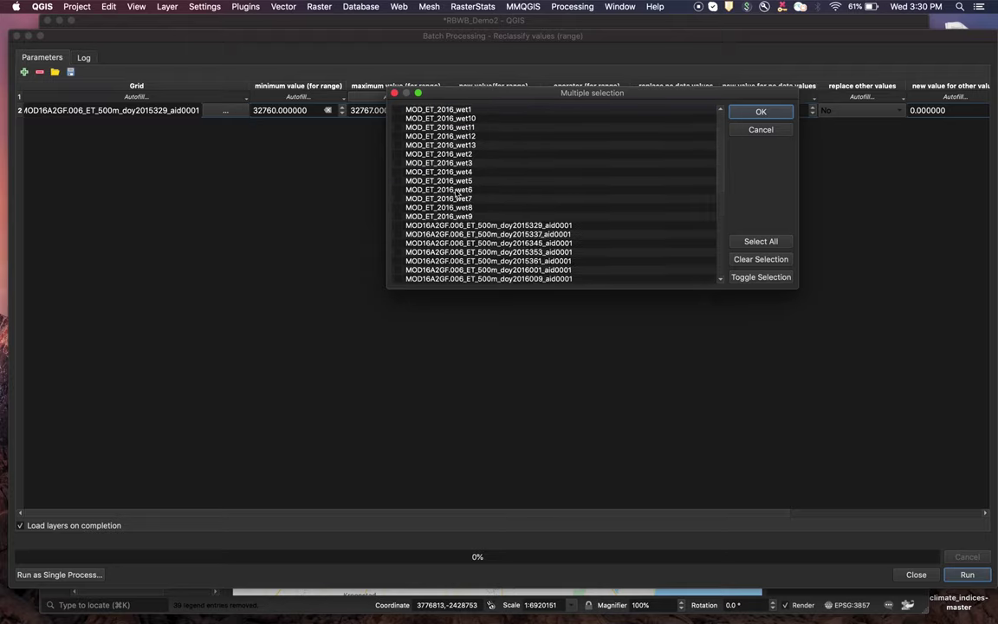
scroll(458, 196, "down", 6)
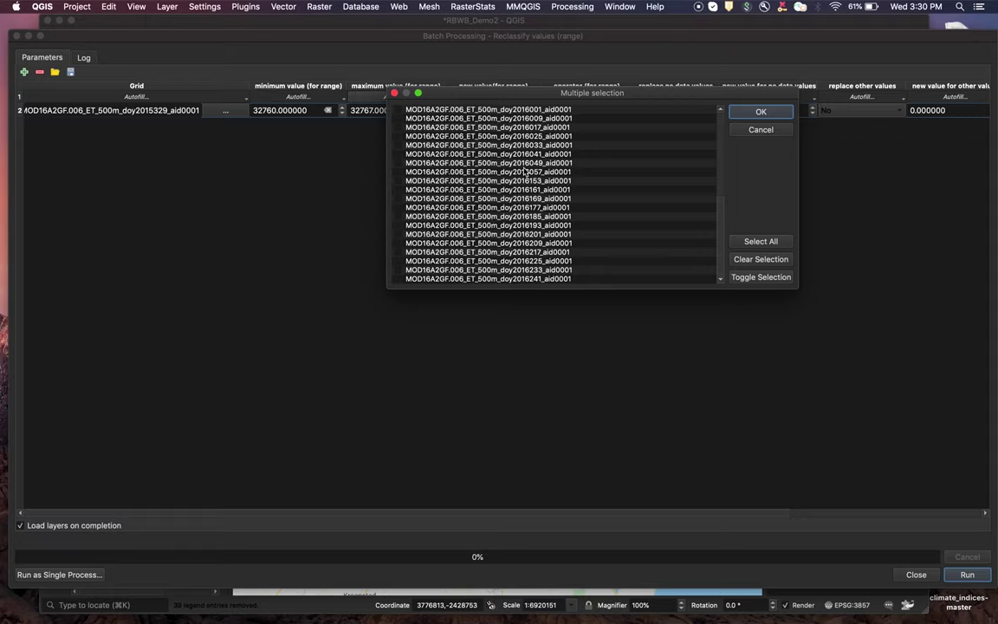
left_click(398, 182)
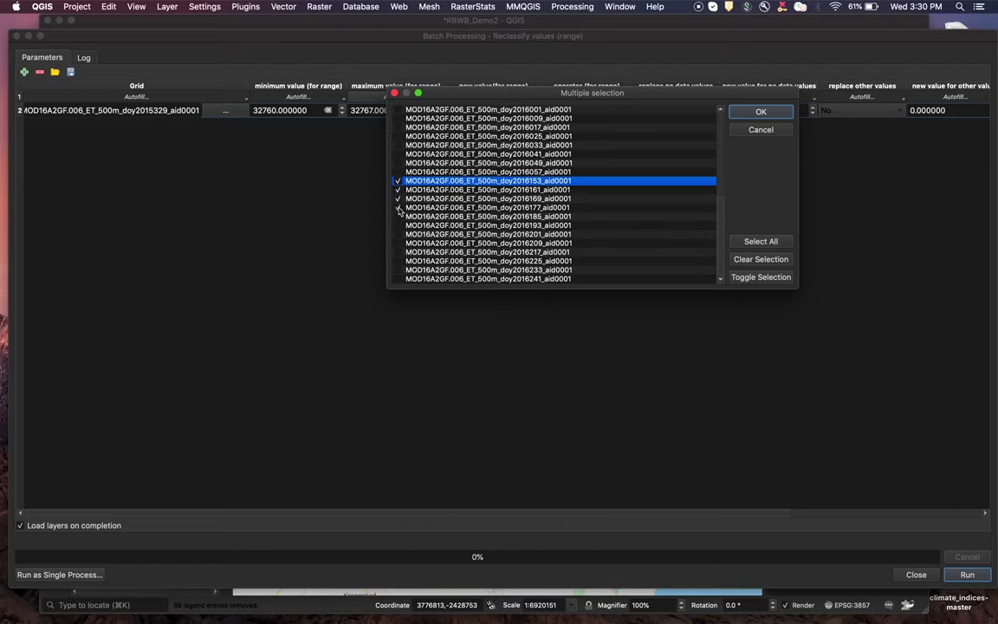
left_click(398, 252)
left_click(757, 111)
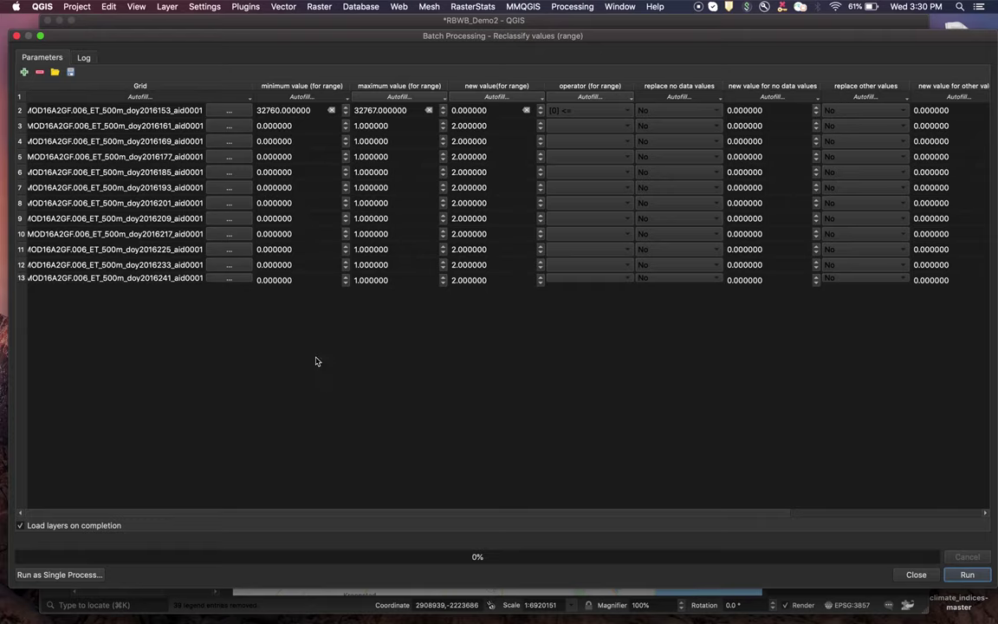
Step: Fill the first row's range minimum 32760, maximum 32767, new value 0 and operator <= down to every row
left_click(308, 98)
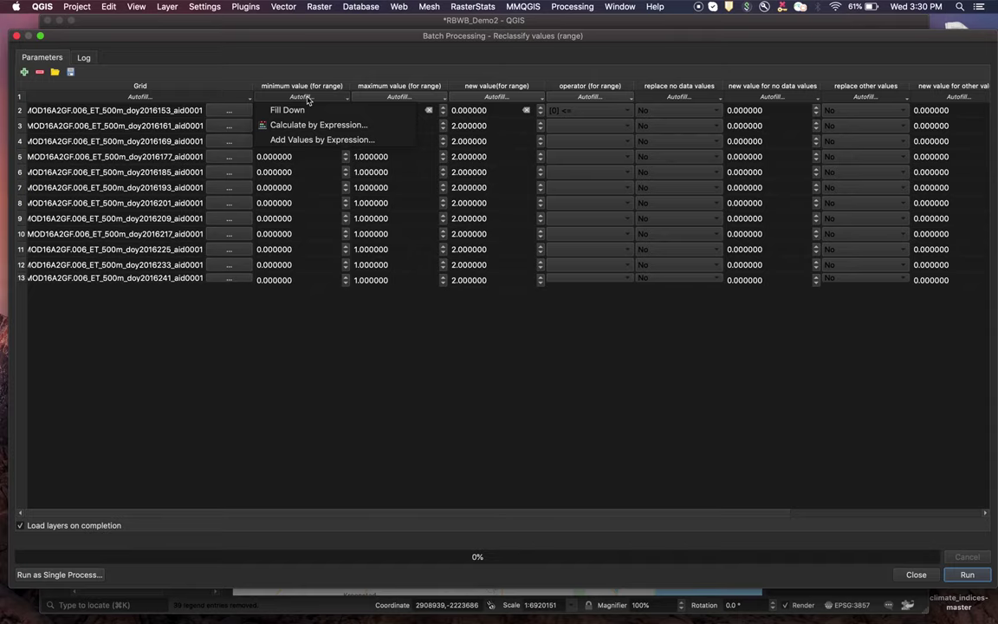
left_click(307, 109)
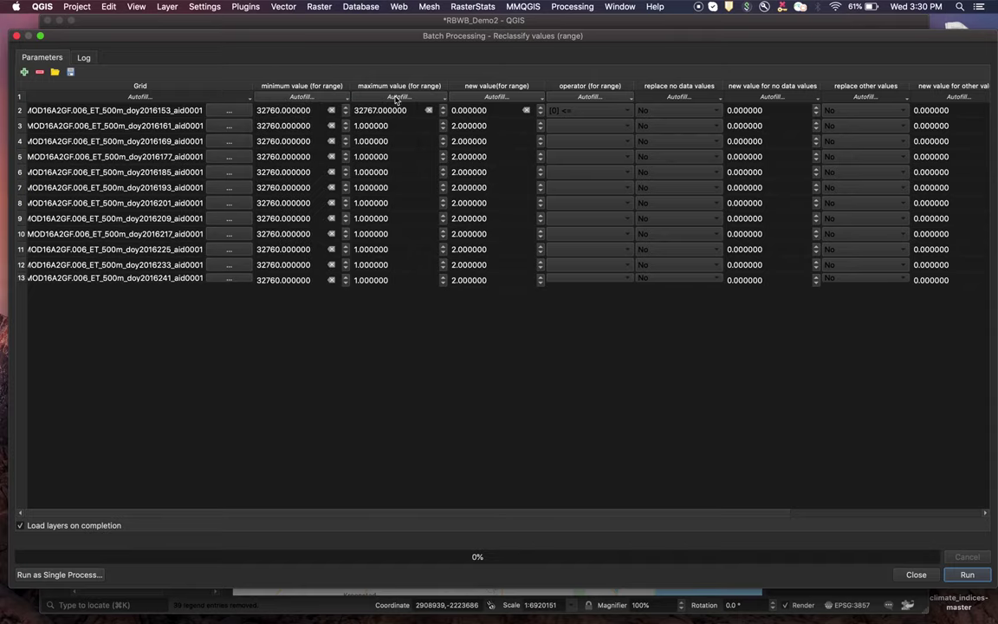
left_click(385, 98)
left_click(396, 110)
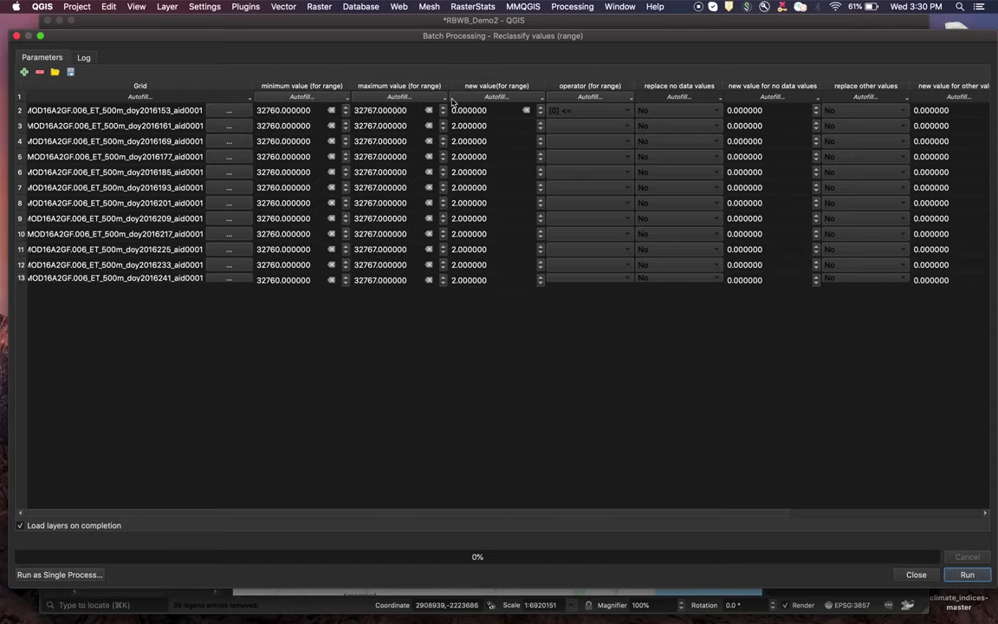
left_click(495, 97)
left_click(482, 107)
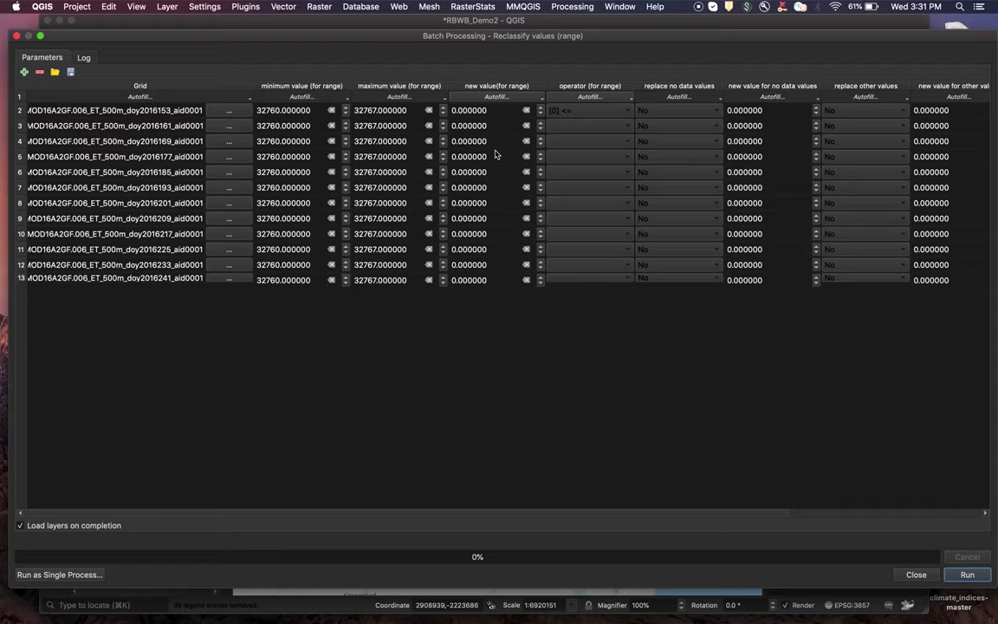
left_click(588, 97)
left_click(580, 111)
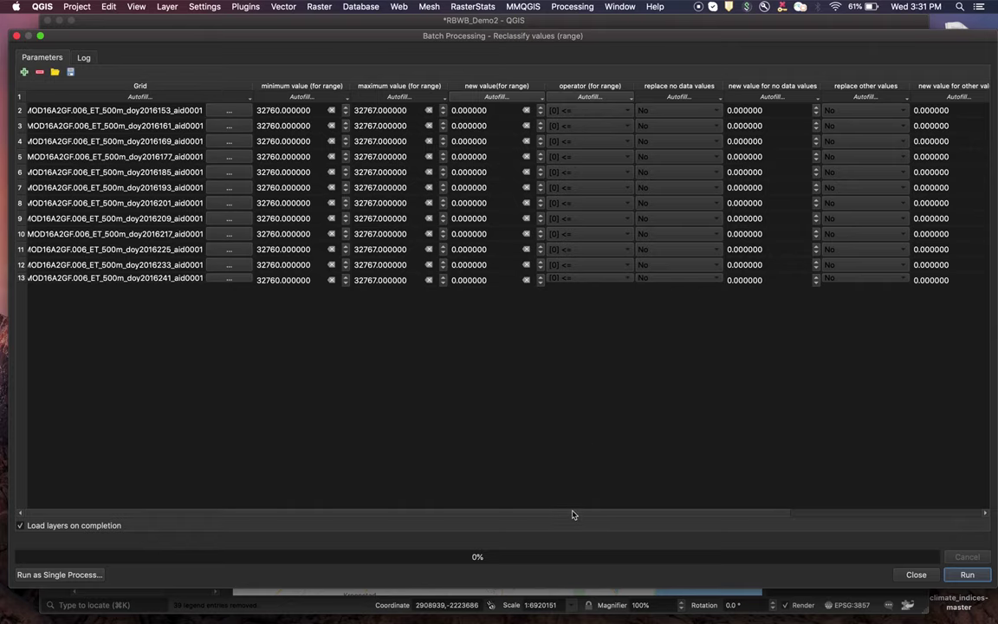
Step: Set the reclassified outputs to MOD_ET_2016_dry in the MOD_Terra_ET_2016 folder, autofilling every row with sequential numbers
scroll(572, 517, "right", 5)
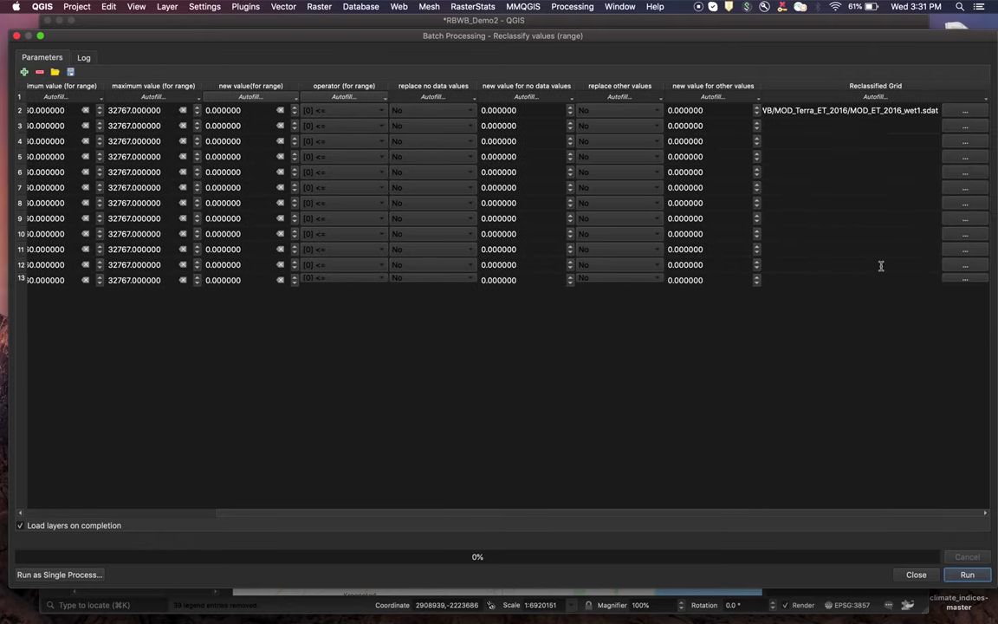
left_click(966, 111)
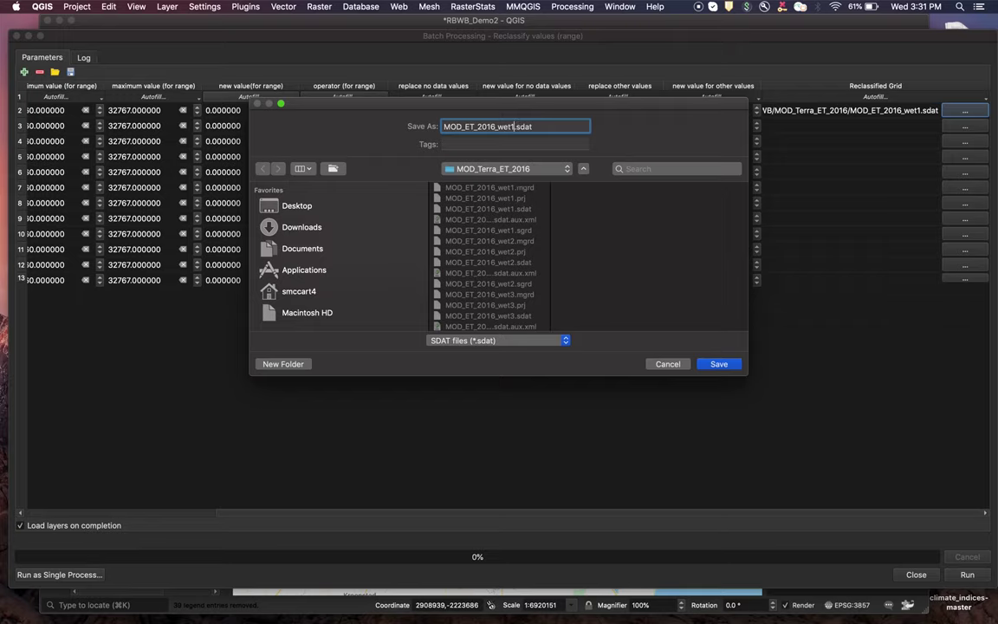
key("BackSpace")
key("BackSpace")
key("BackSpace")
key("BackSpace")
type("dr")
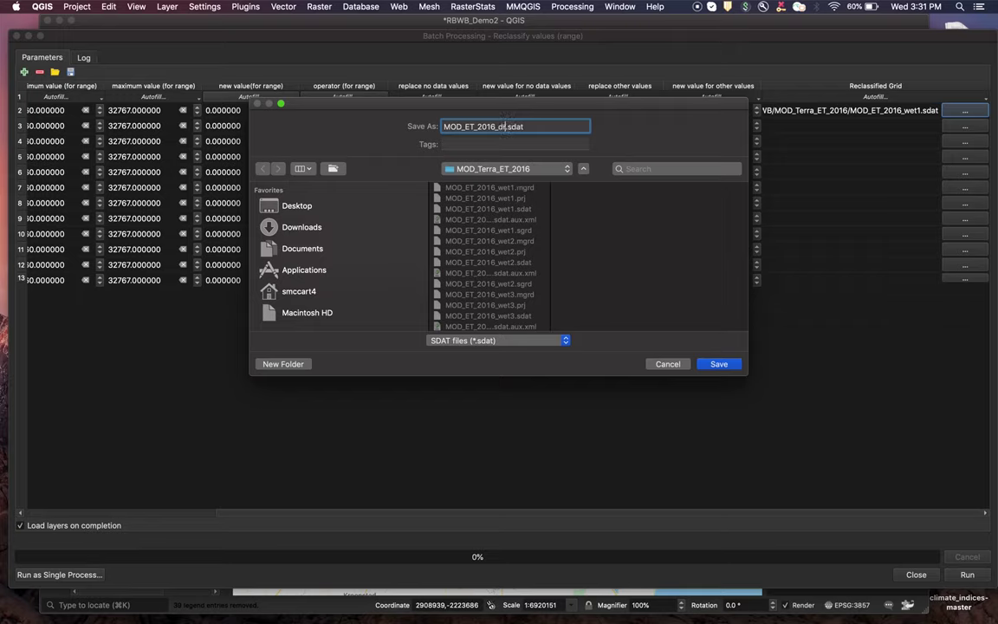
type("y")
left_click(719, 364)
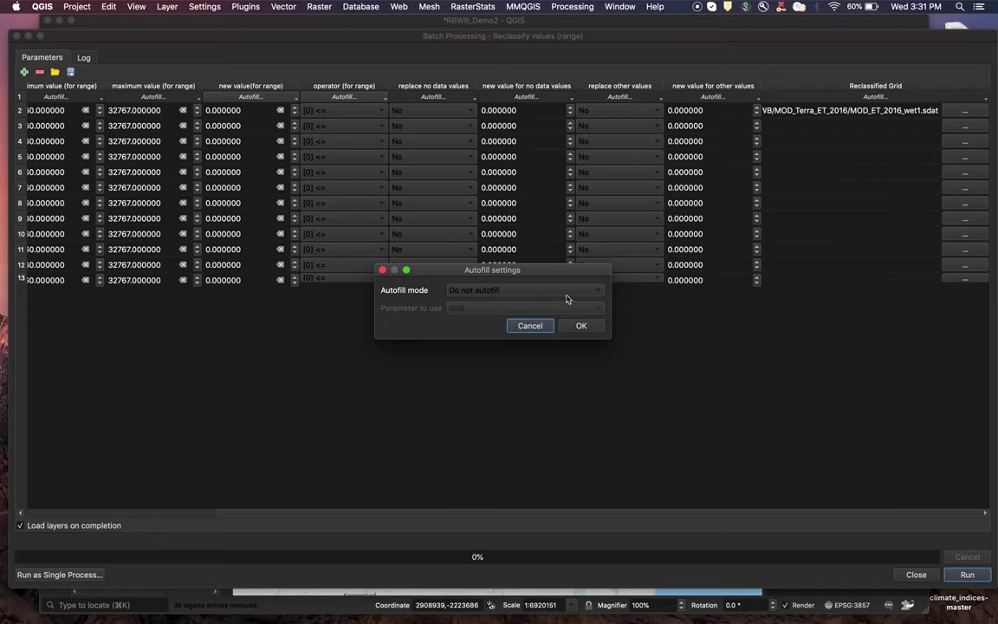
left_click(563, 295)
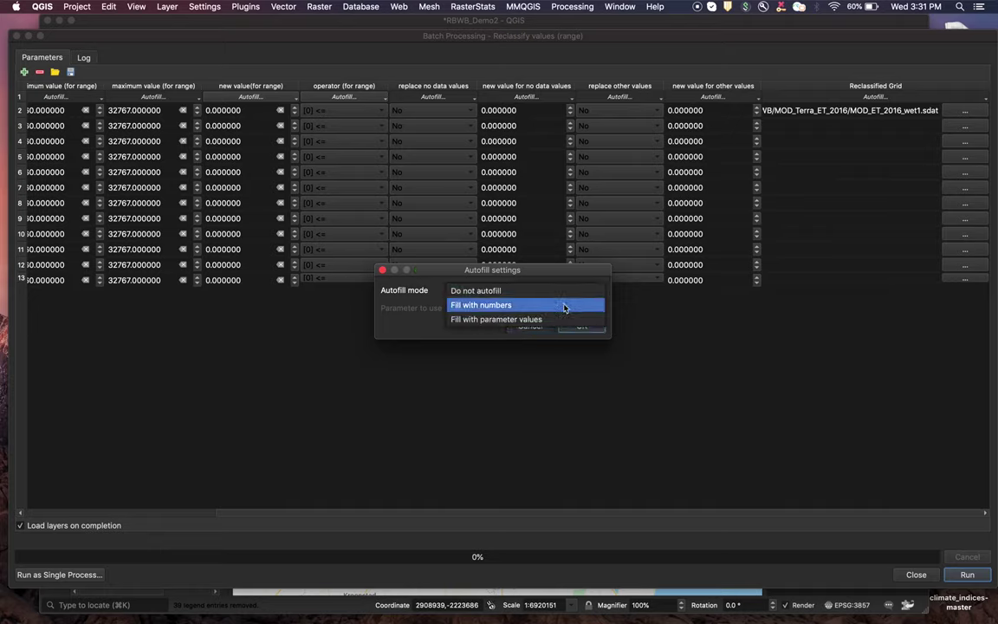
left_click(564, 308)
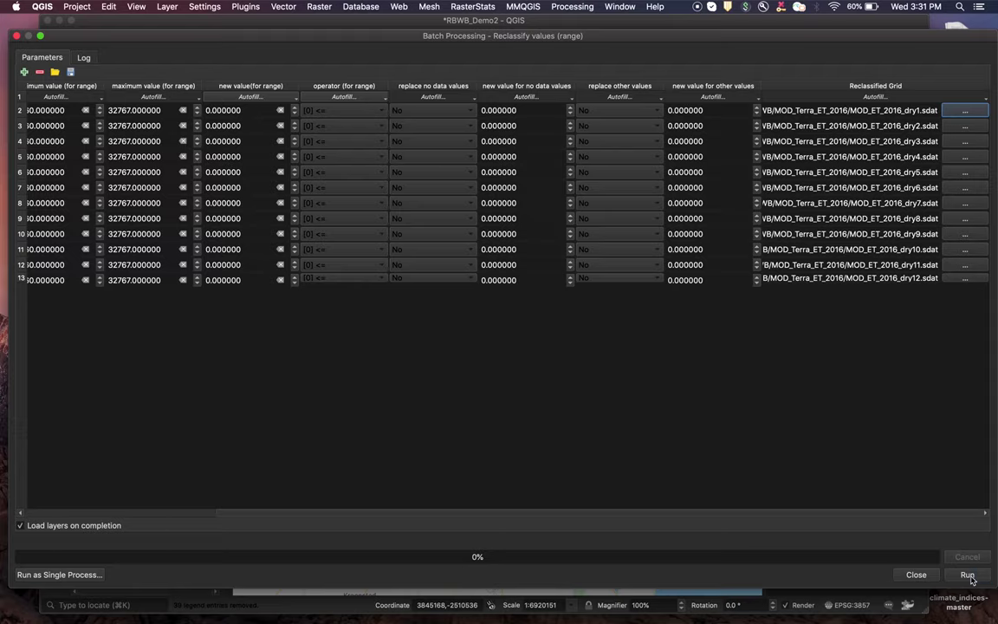
Step: Run the dry-season batch reclassification and close the batch processing window
key("Return")
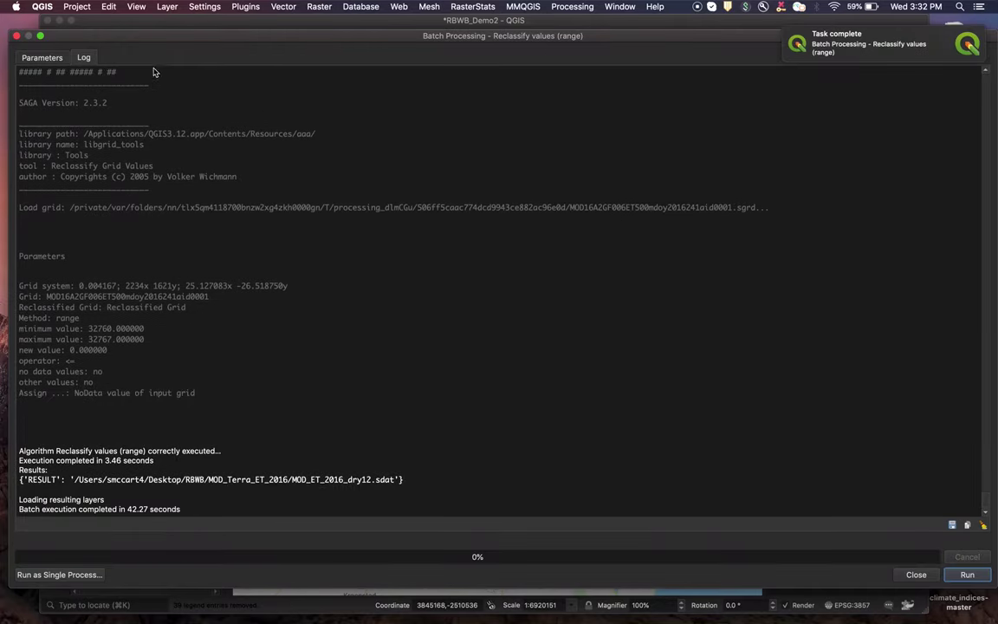
left_click(16, 36)
Step: Remove the original MOD16A2GF.006 ET layers, from doy2016153 down to doy2016057 in the layer list, from the project
scroll(156, 199, "down", 10)
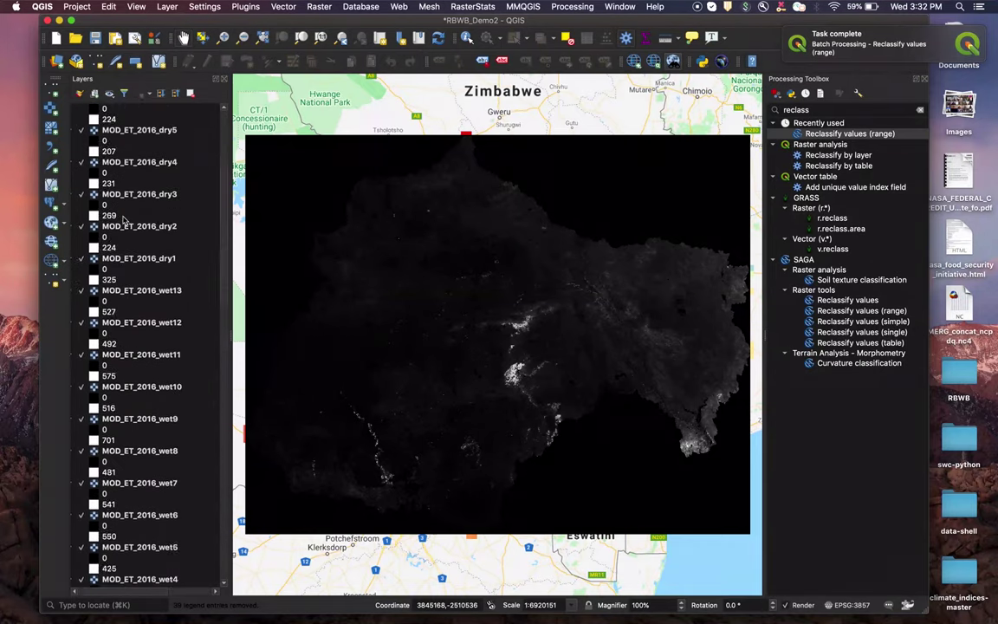
scroll(124, 221, "down", 10)
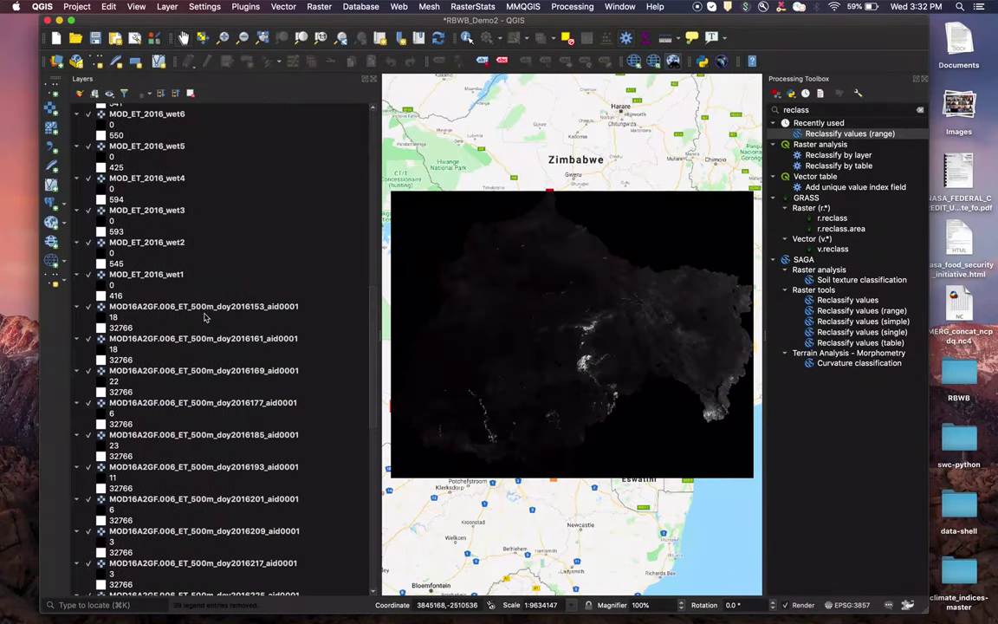
left_click(205, 314)
scroll(204, 314, "down", 15)
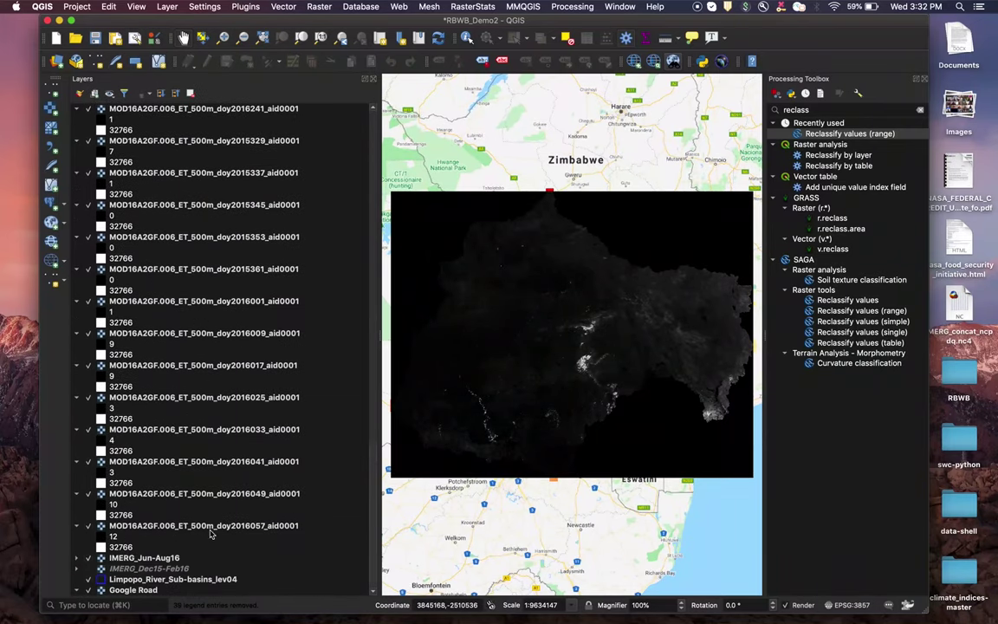
left_click(210, 531, "shift")
key("super+d")
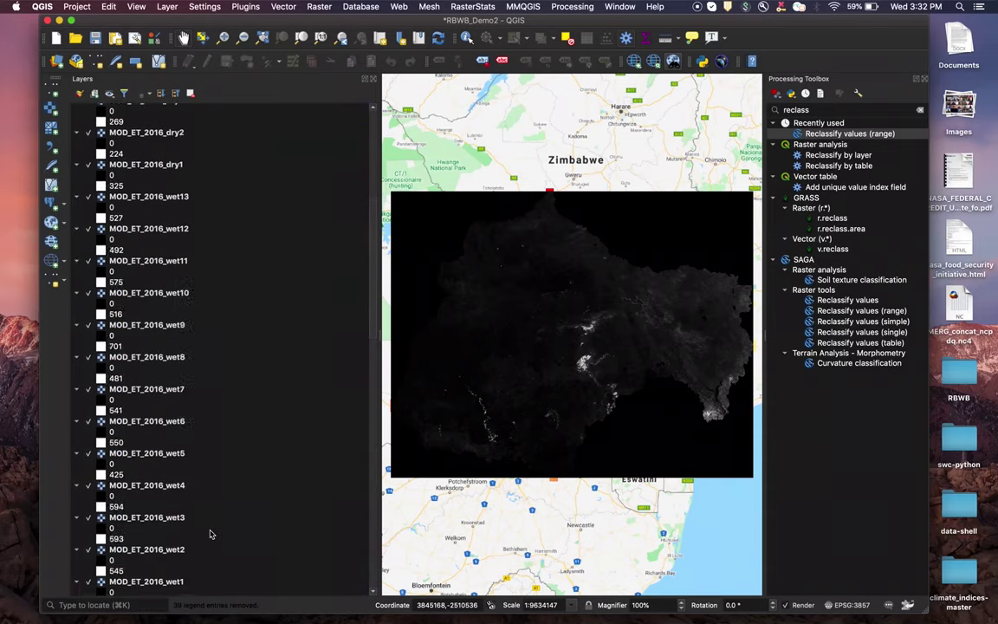
left_click(190, 94)
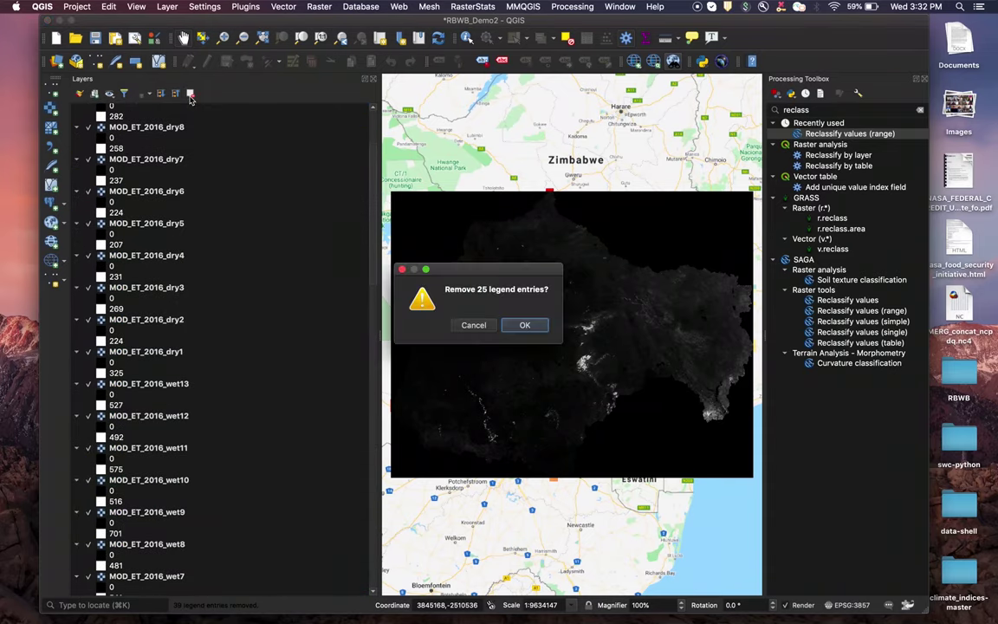
left_click(524, 326)
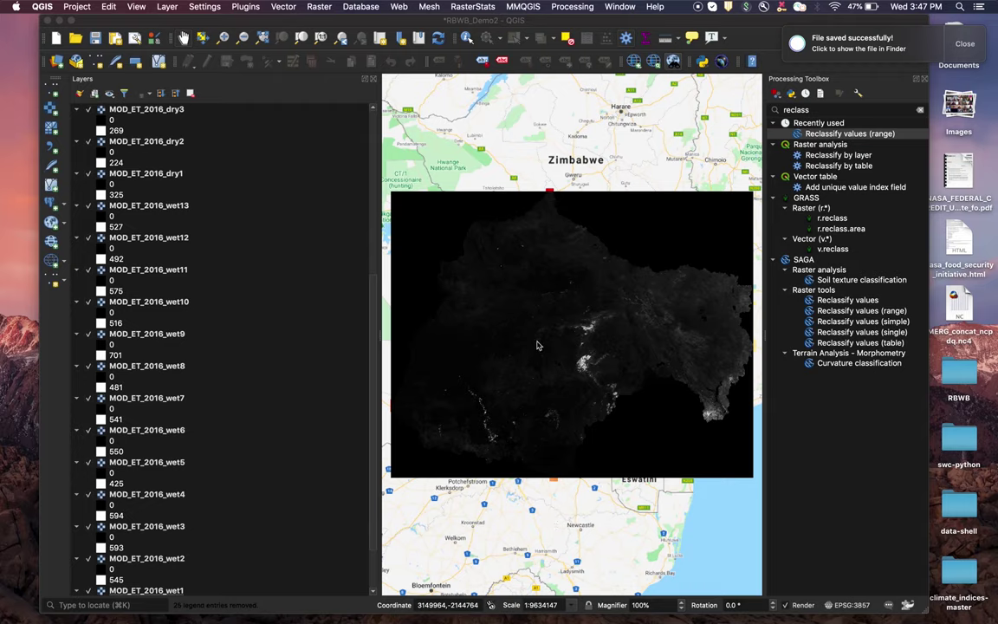
Step: Start a Raster Calculator expression that sums the bands MOD_ET_2016_wet10, wet11, wet12 and wet13
left_click(315, 7)
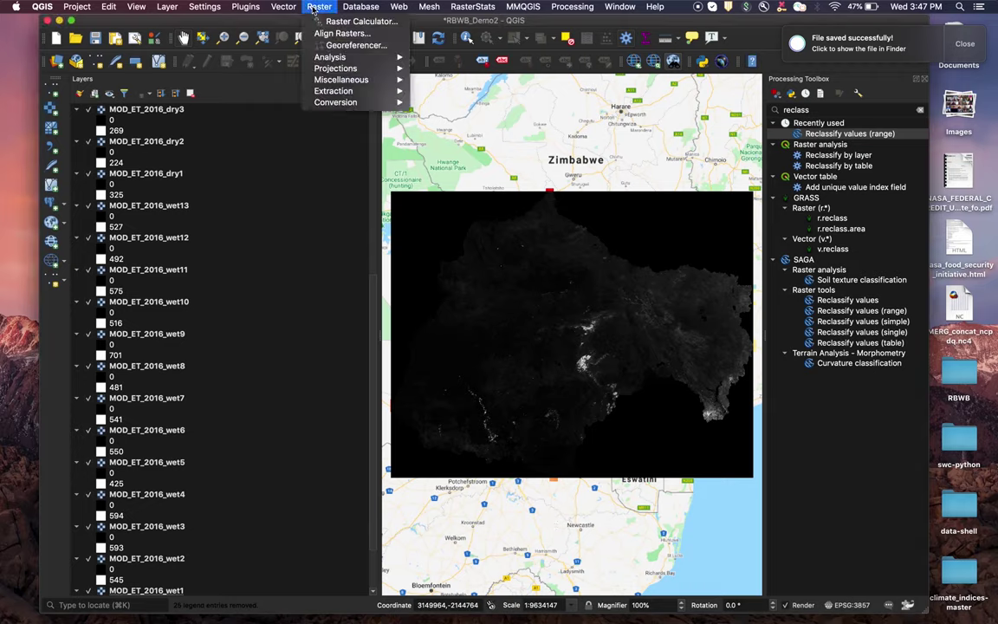
left_click(330, 22)
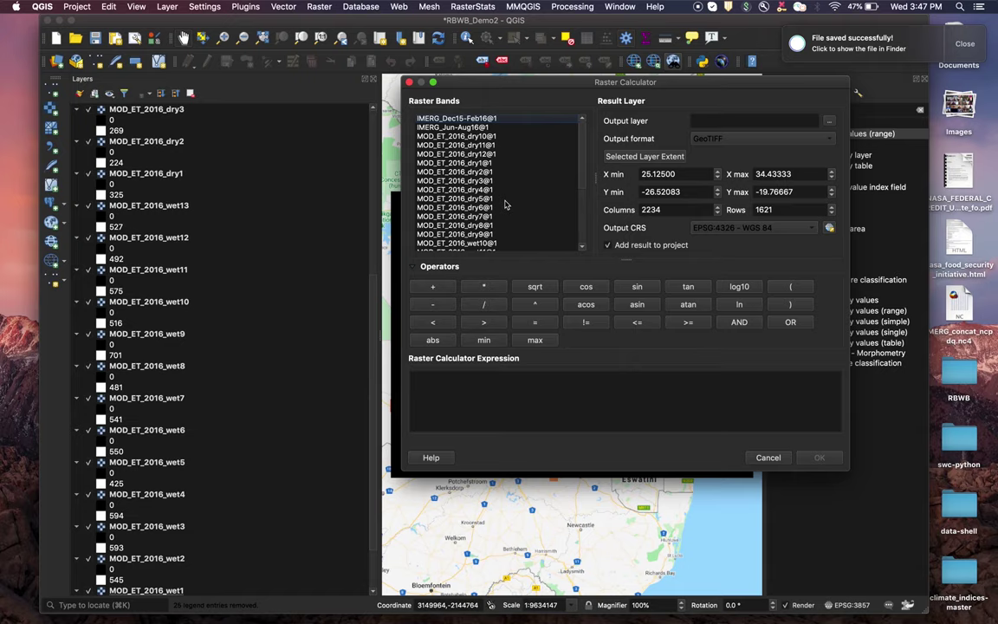
scroll(496, 194, "down", 4)
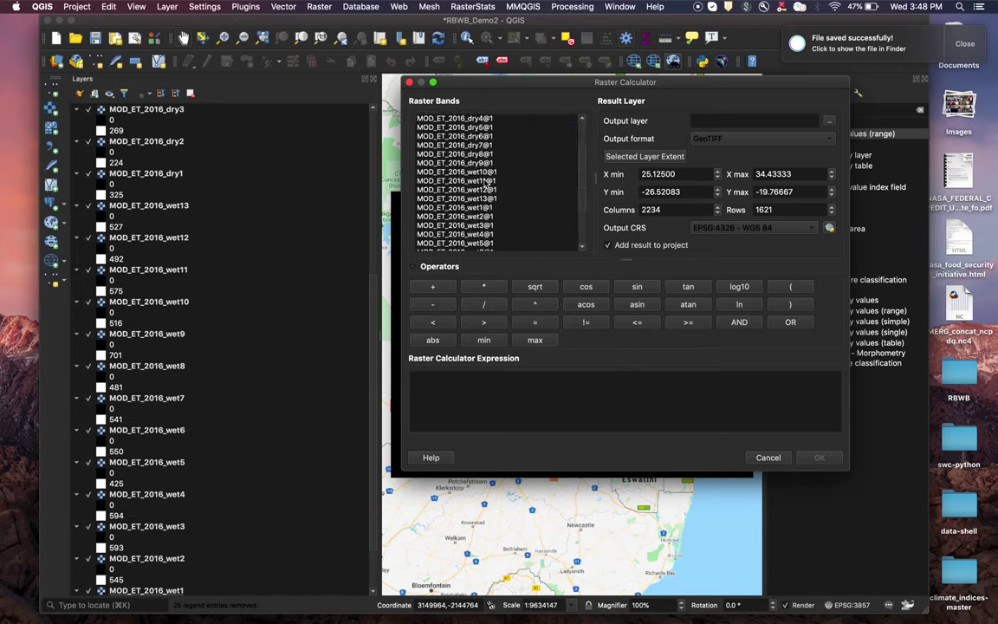
double_click(480, 172)
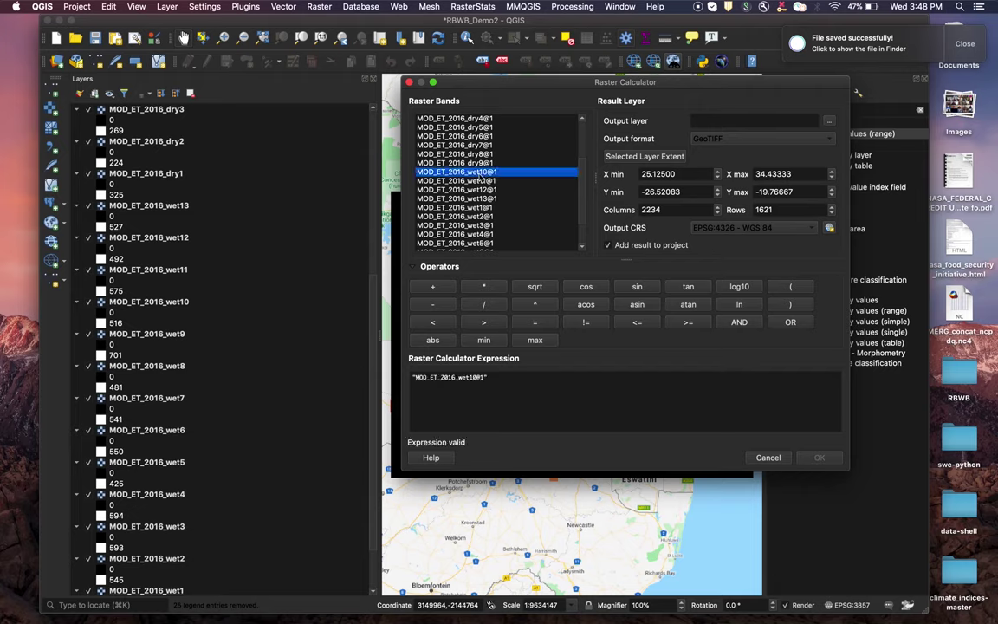
left_click(434, 286)
double_click(468, 181)
left_click(432, 287)
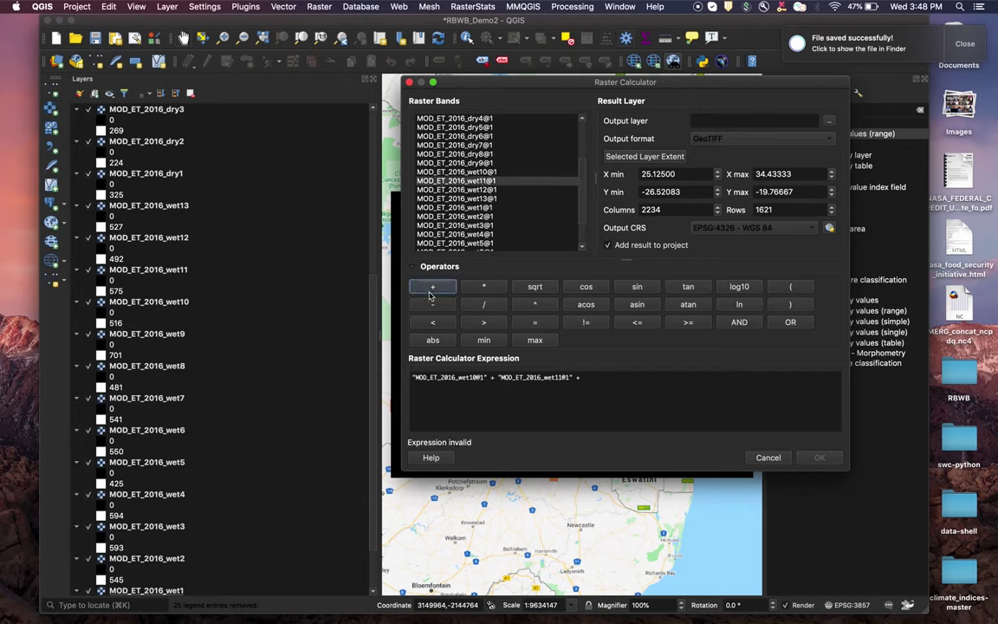
left_click(474, 190)
double_click(474, 190)
left_click(433, 286)
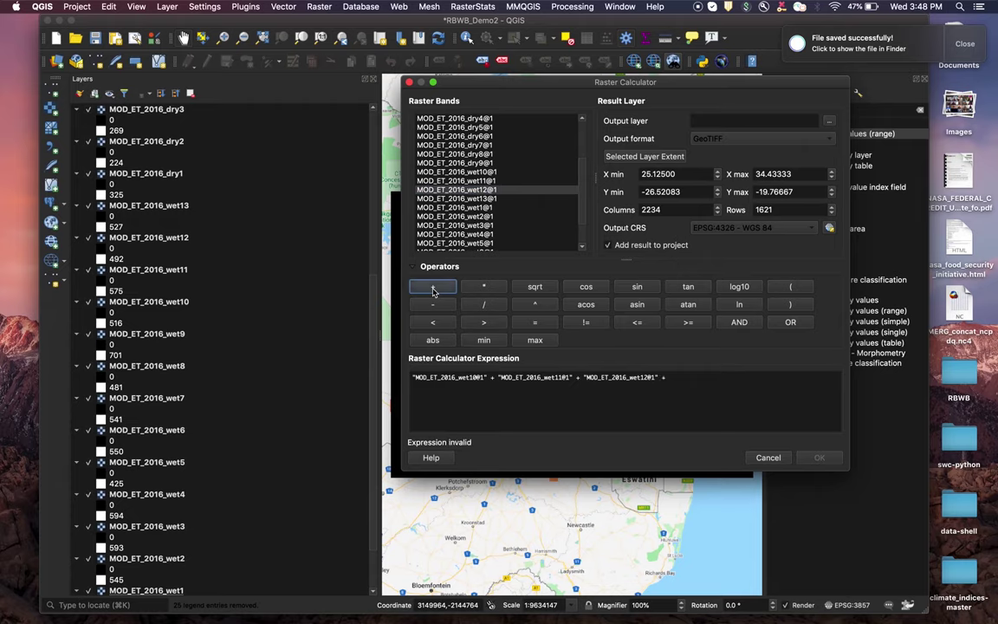
double_click(474, 198)
left_click(434, 287)
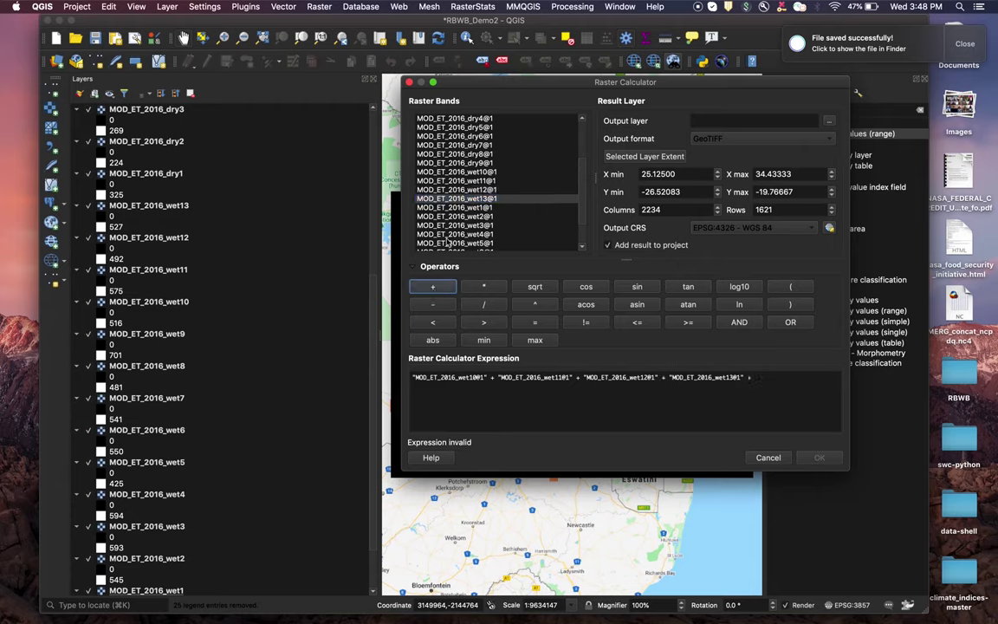
Step: Extend the wet-season sum expression with the bands MOD_ET_2016_wet1, wet2, wet3 and wet4
double_click(460, 208)
left_click(434, 287)
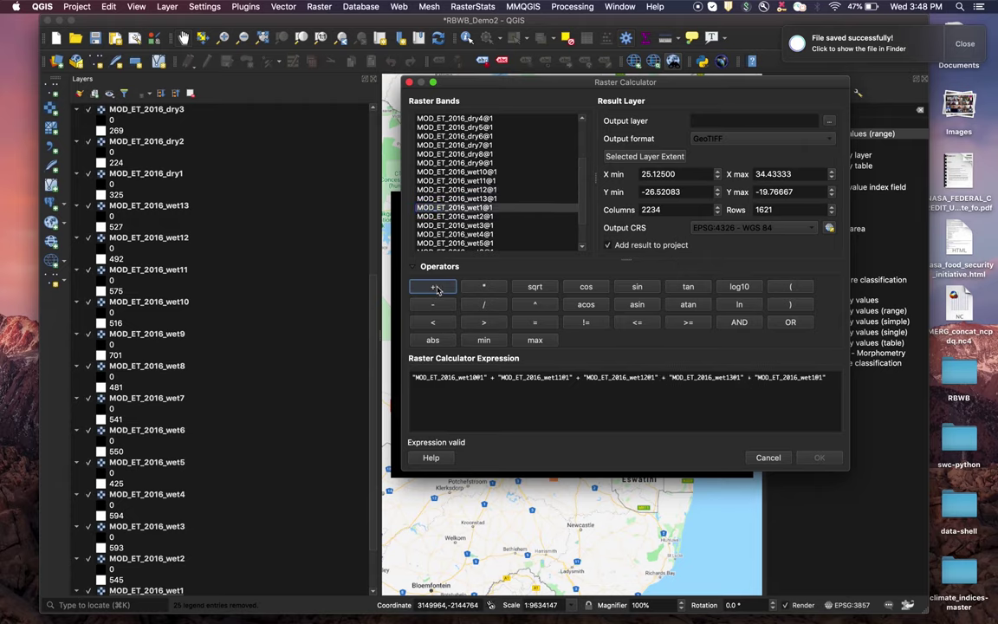
double_click(459, 216)
left_click(433, 286)
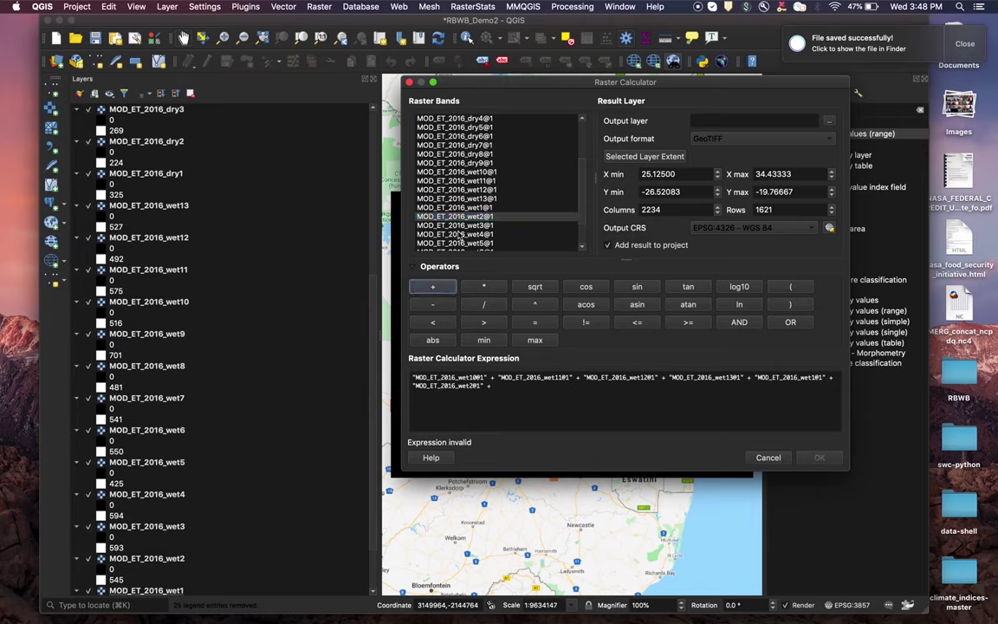
double_click(459, 225)
left_click(433, 286)
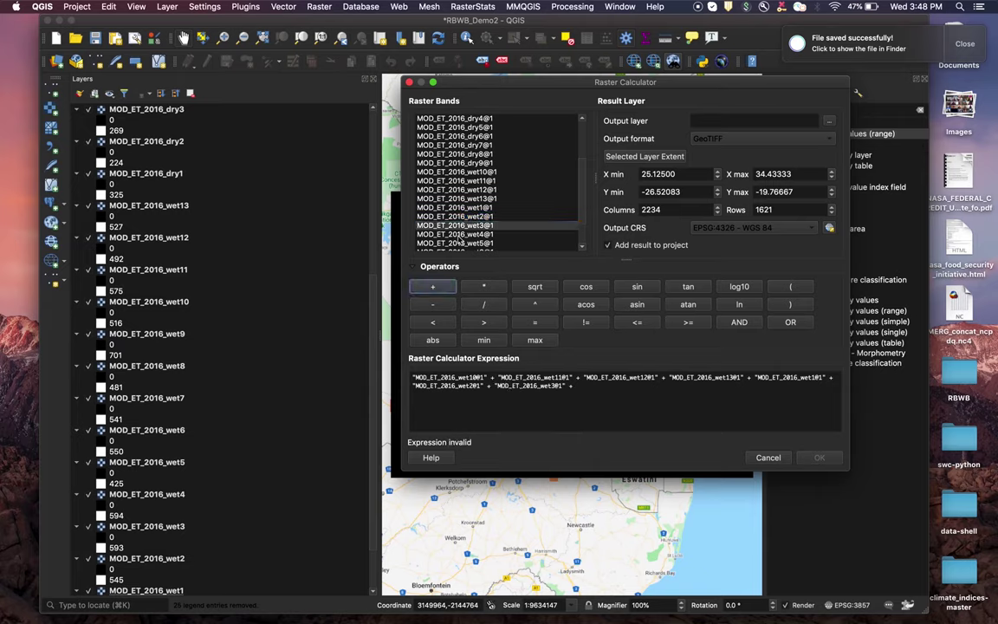
double_click(463, 234)
scroll(466, 230, "down", 3)
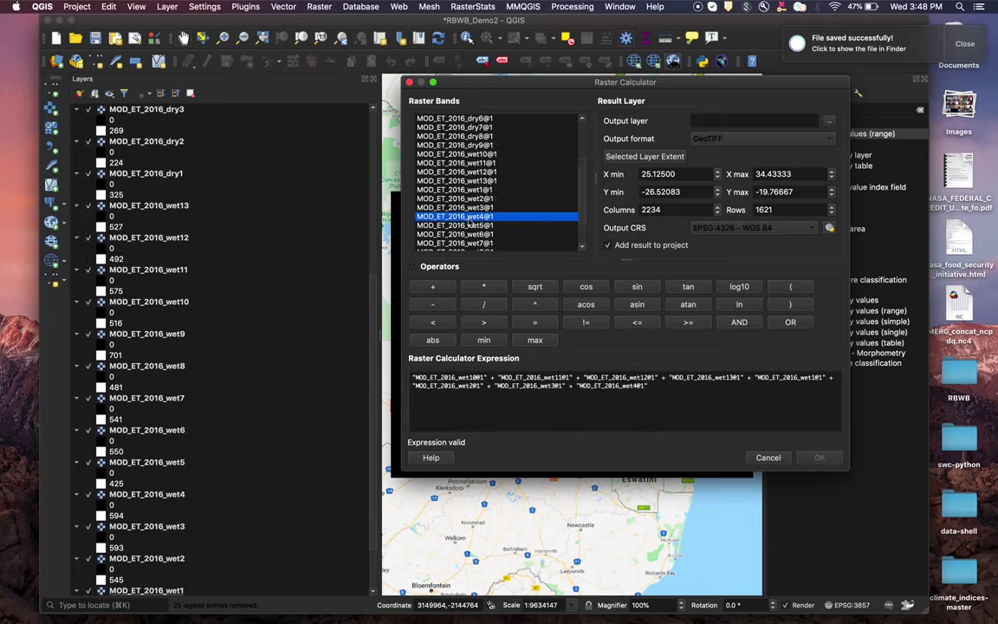
left_click(440, 288)
Step: Complete the wet-season sum expression with the bands MOD_ET_2016_wet5 through MOD_ET_2016_wet9
double_click(450, 207)
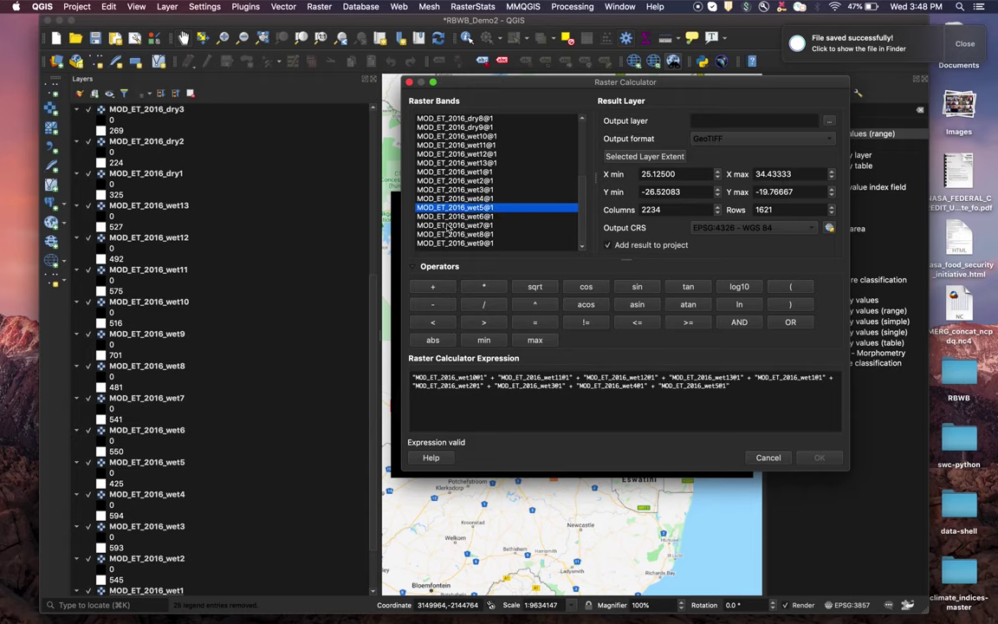
left_click(434, 287)
double_click(455, 216)
left_click(433, 286)
double_click(454, 225)
left_click(433, 287)
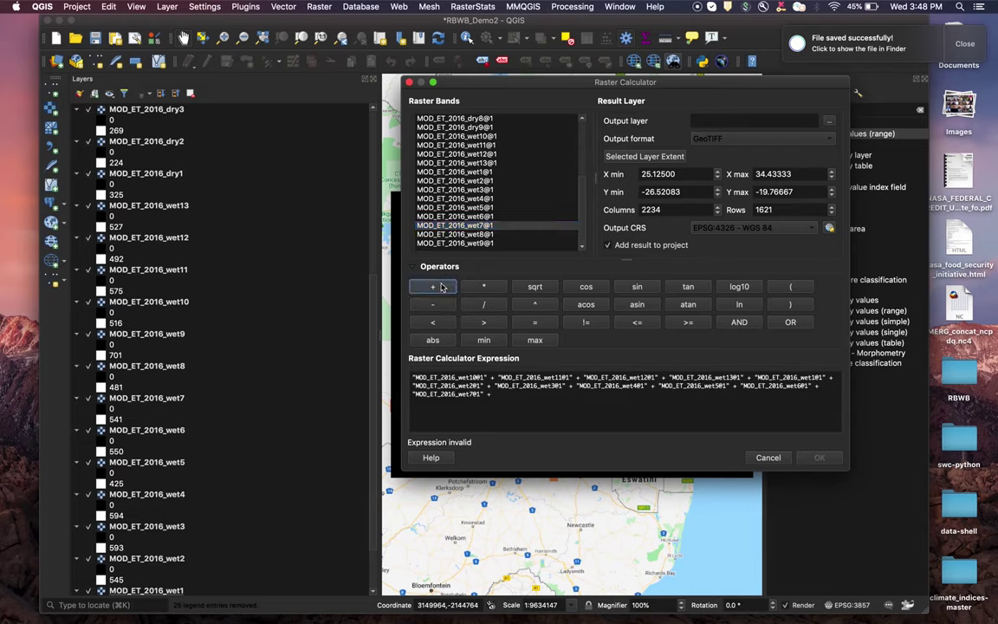
double_click(455, 234)
left_click(433, 287)
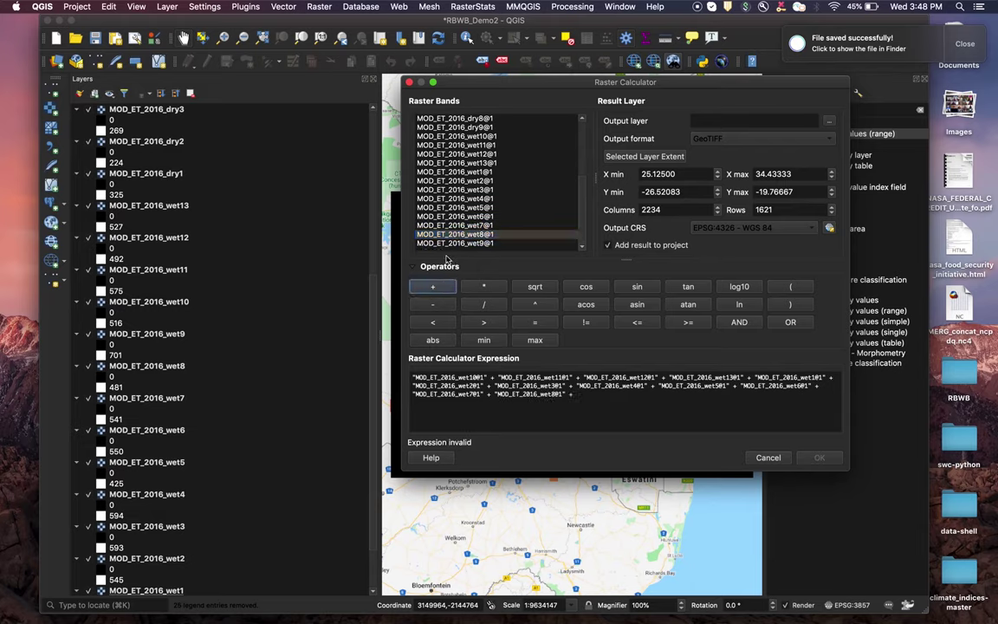
double_click(455, 243)
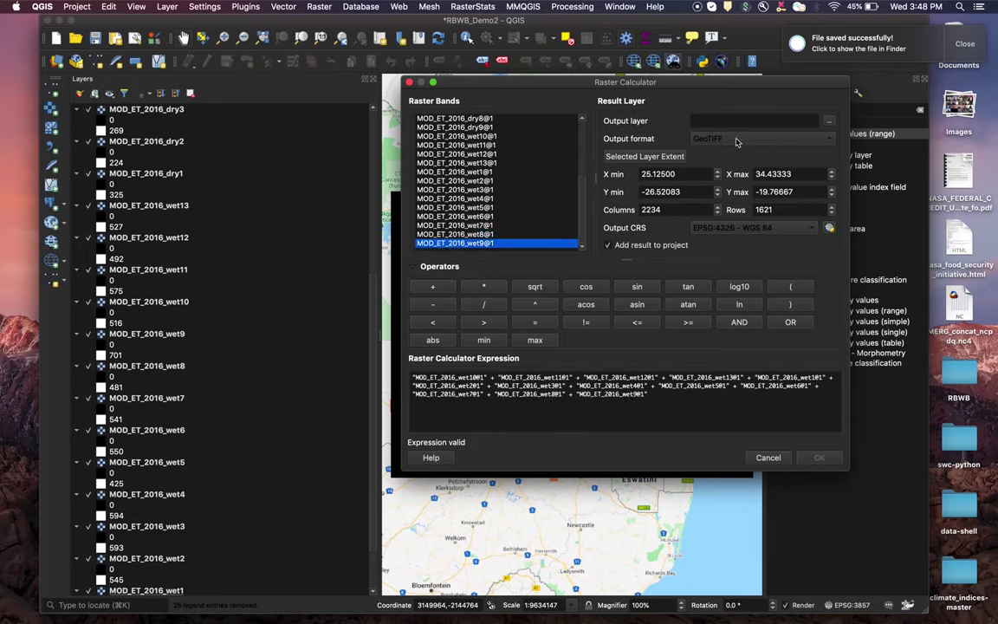
Step: Set the output layer to MODIS_ET_DJF16 in the MOD_Terra_ET_2016 folder and run the wet-season calculation
left_click(829, 121)
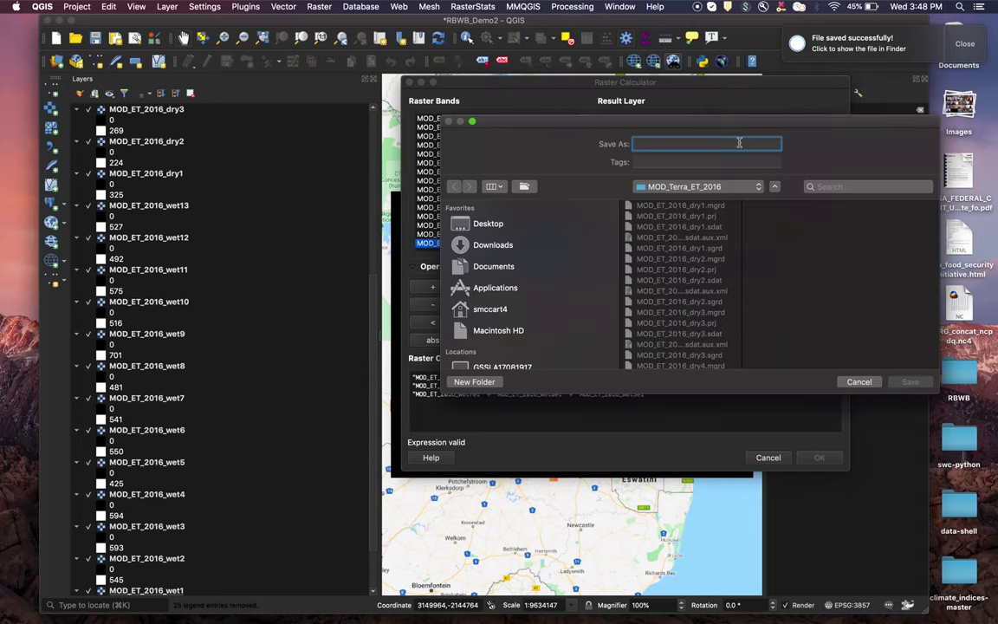
type("MODIS_ET_DJF16")
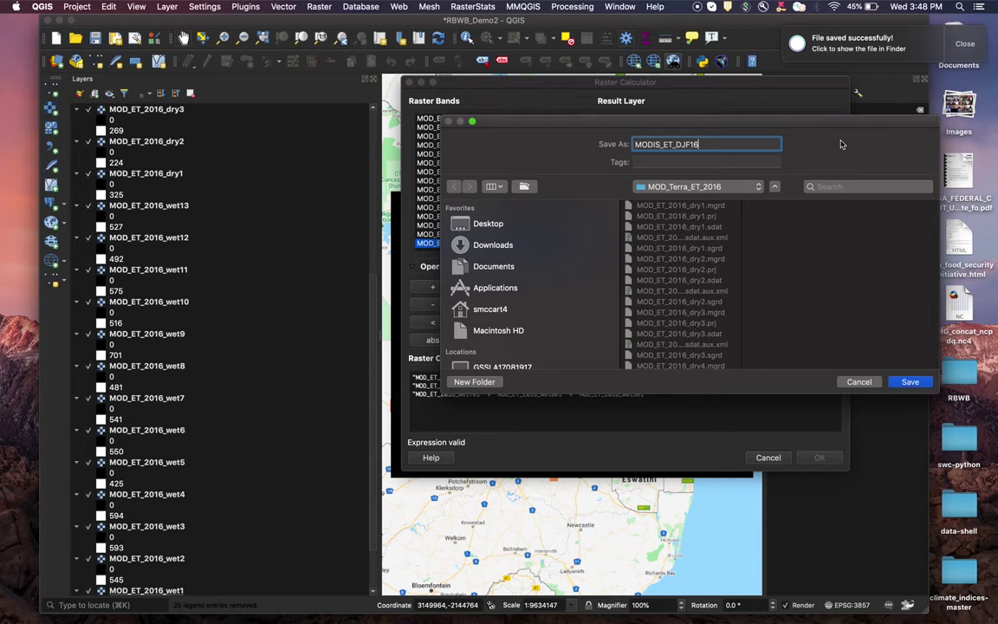
left_click(909, 382)
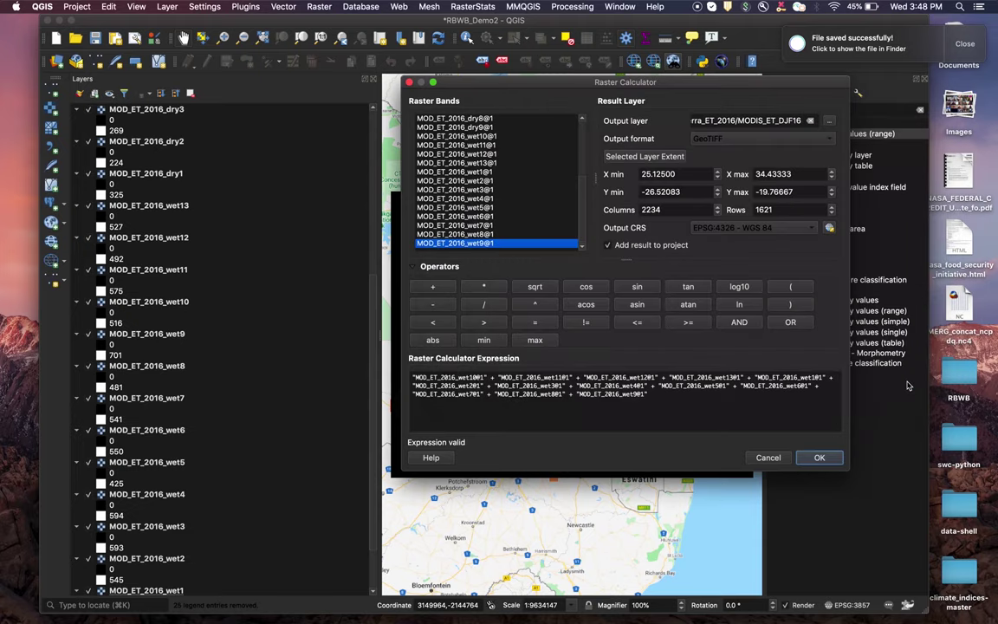
left_click(818, 457)
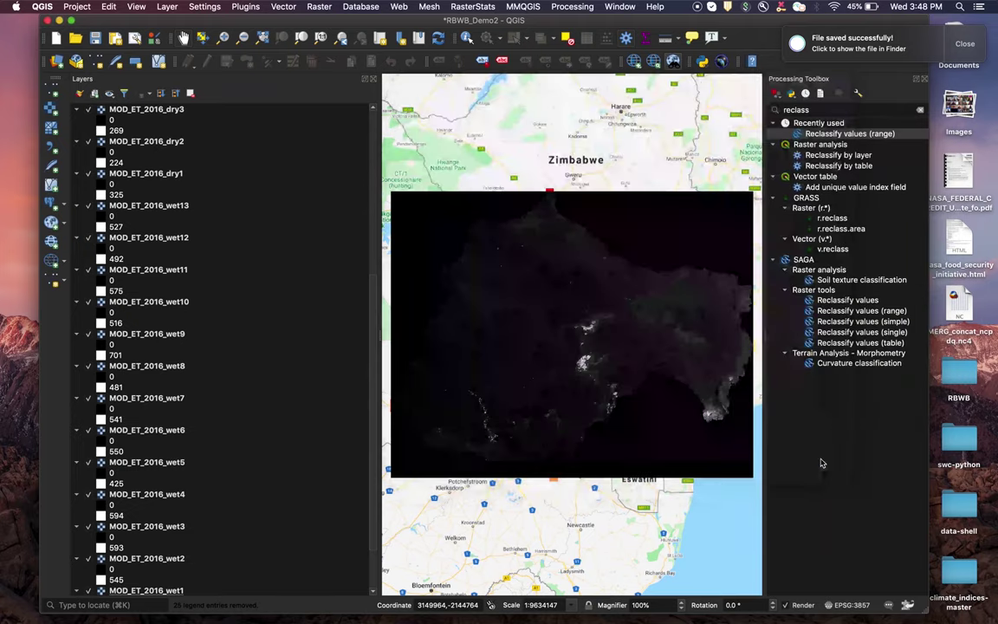
left_click(967, 46)
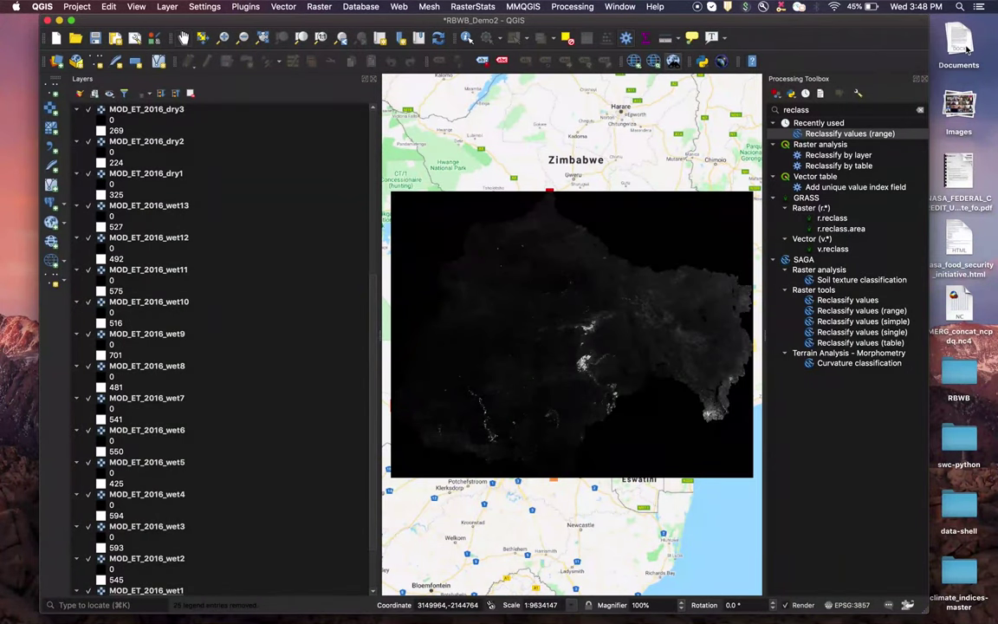
Step: Move the MODIS_ET_DJF16 layer below MOD_ET_2016_wet1, directly above IMERG_Jun-Aug16
scroll(183, 313, "up", 5)
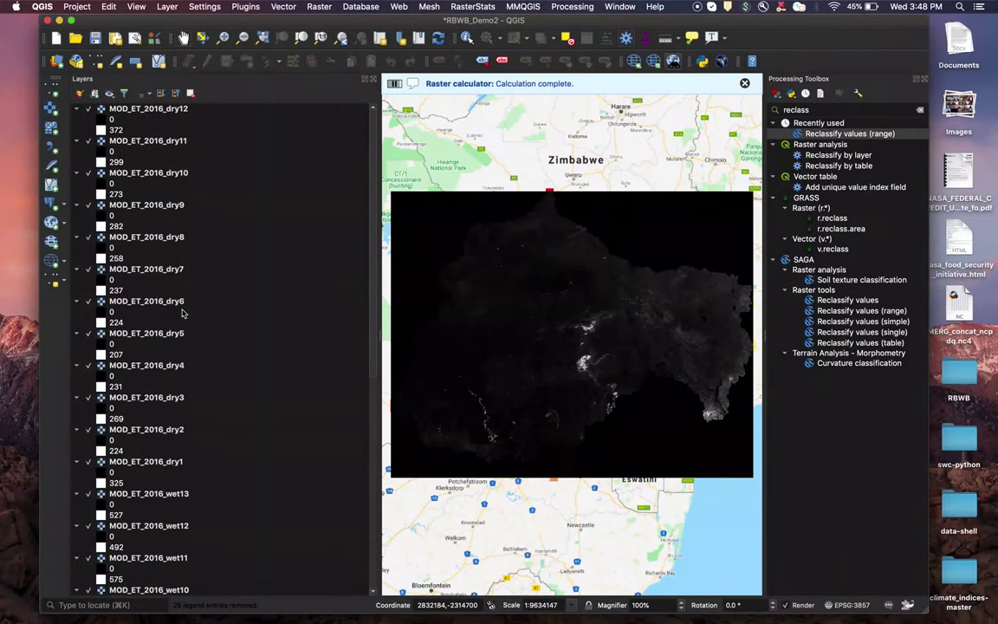
scroll(183, 313, "down", 7)
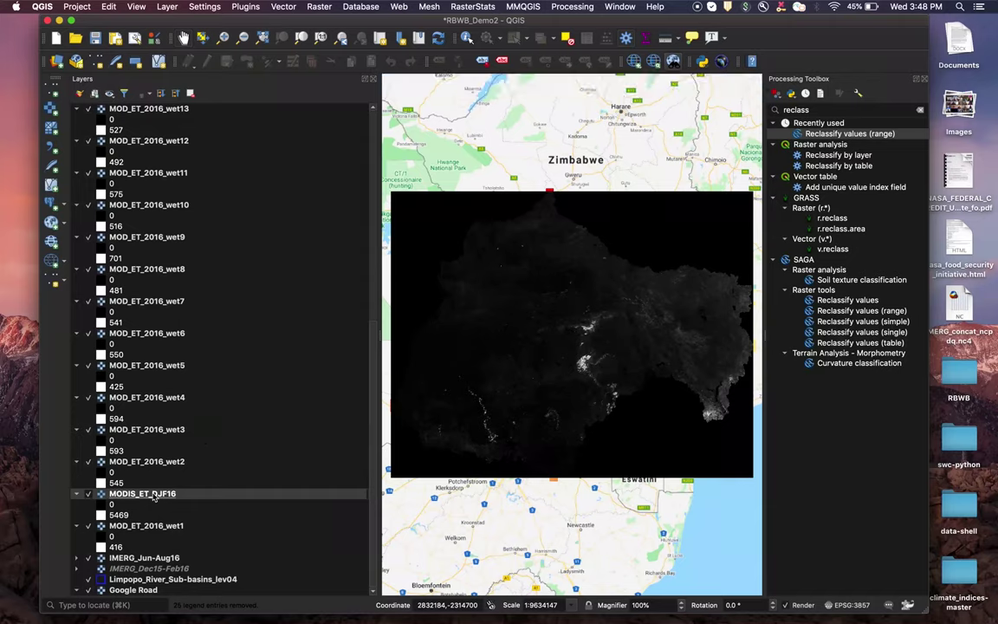
left_click_drag(152, 497, 162, 555)
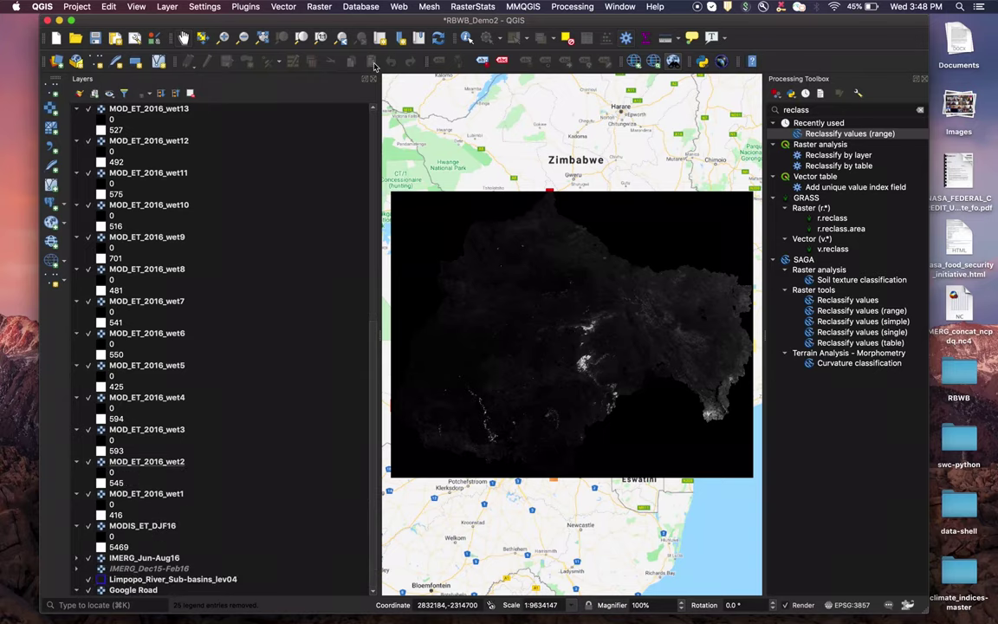
Step: Start a dry-season sum expression in the Raster Calculator with the bands MOD_ET_2016_dry10, dry11 and dry12
left_click(320, 6)
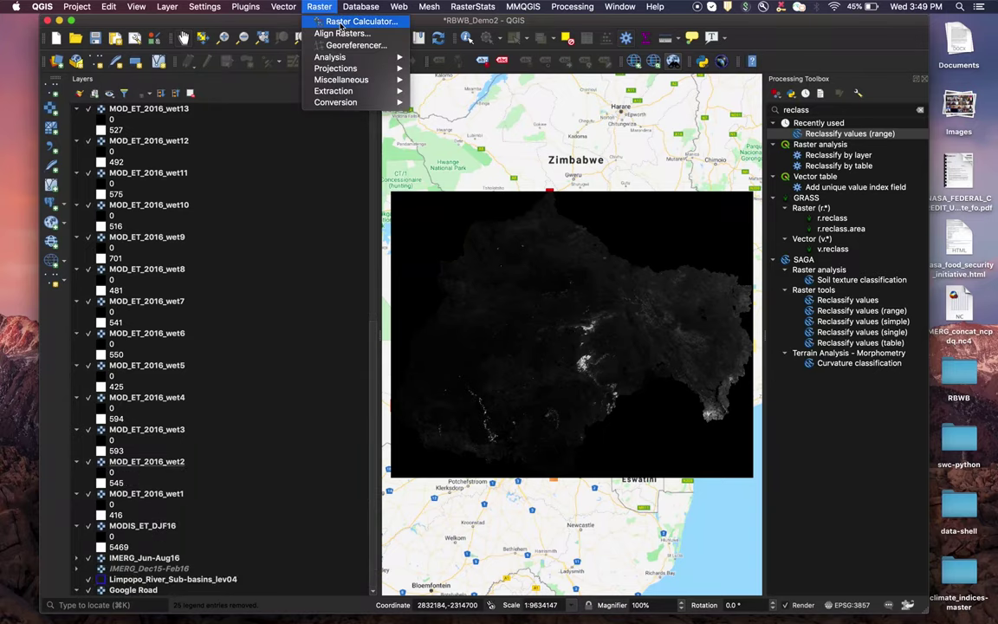
left_click(346, 22)
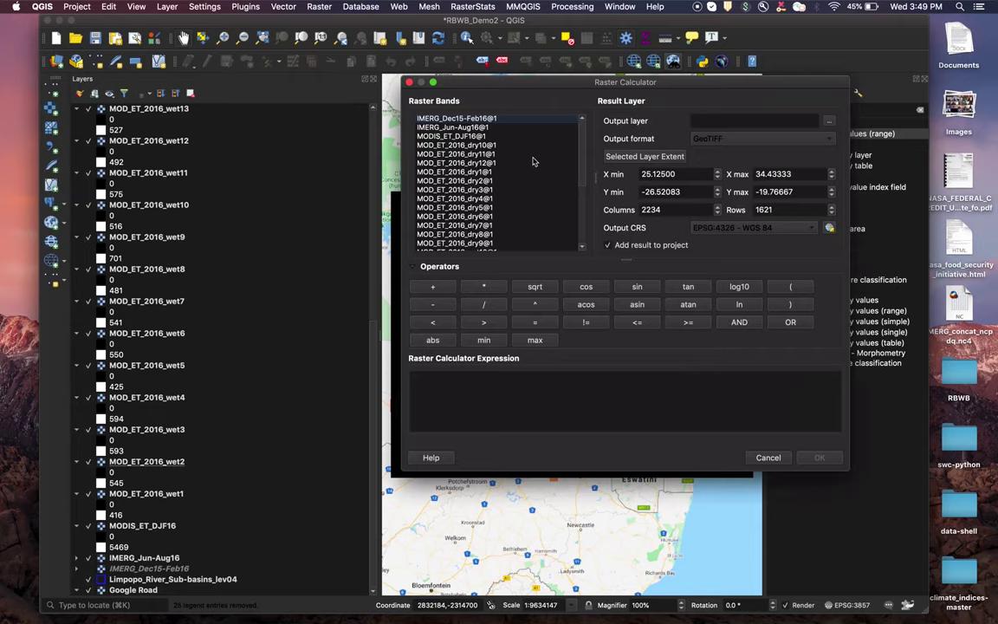
double_click(484, 145)
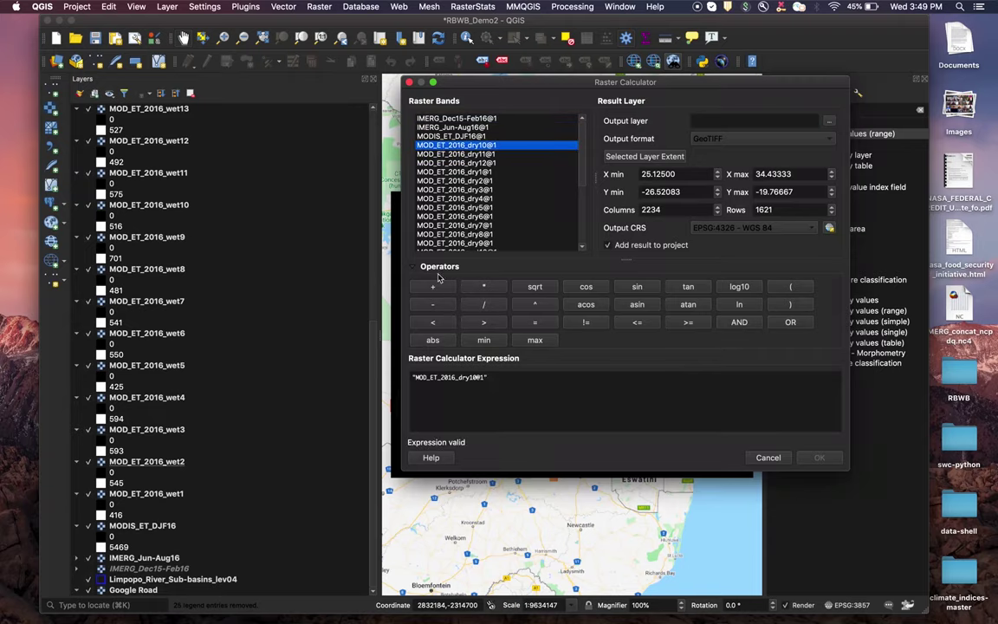
left_click(433, 286)
double_click(472, 154)
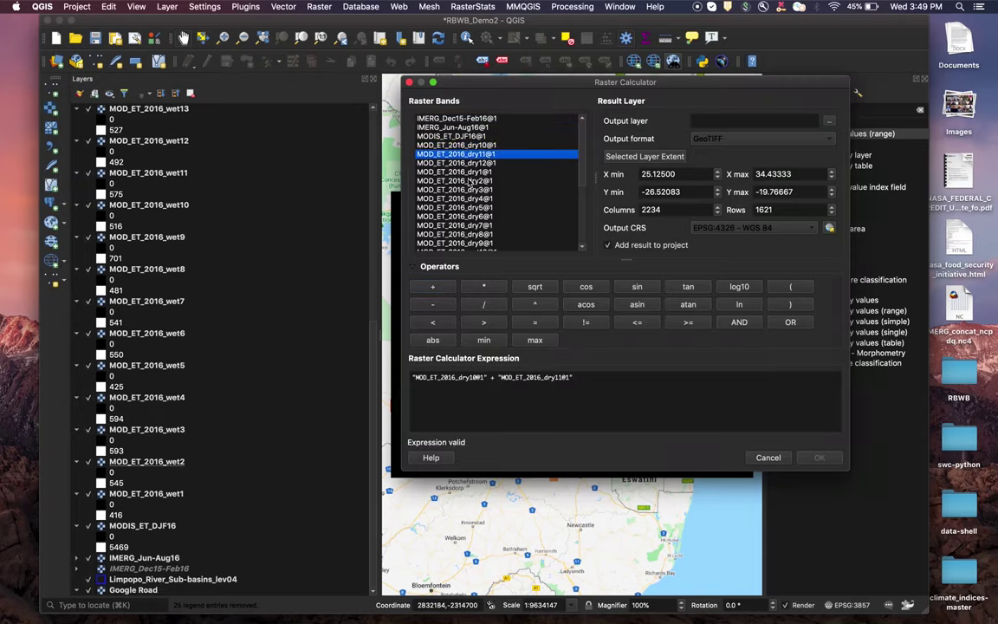
left_click(434, 286)
double_click(457, 162)
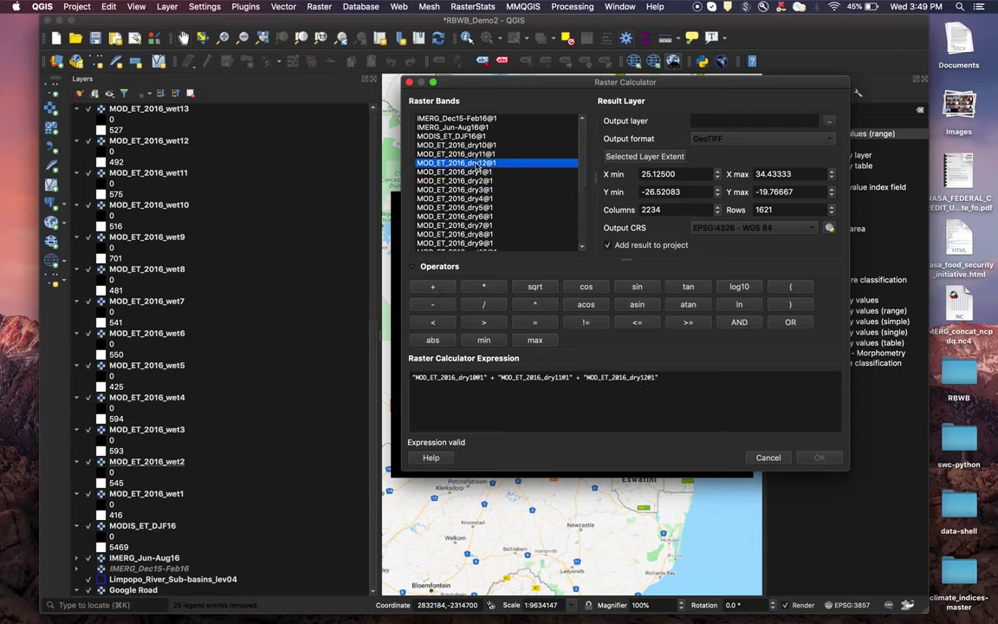
left_click(433, 287)
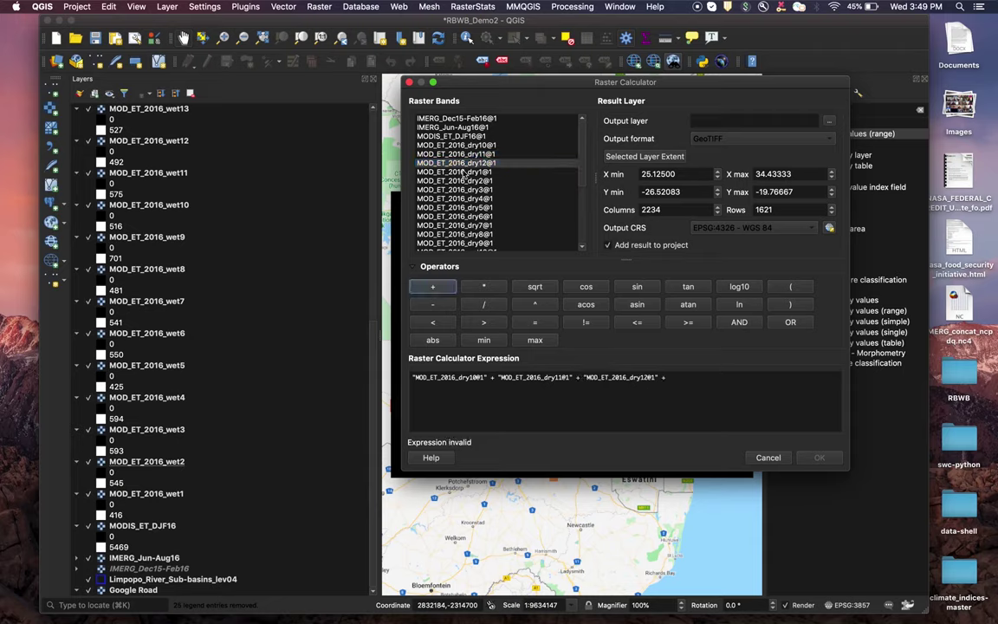
Step: Extend the dry-season sum expression with the bands MOD_ET_2016_dry1, dry2, dry3 and dry4
double_click(465, 173)
left_click(433, 287)
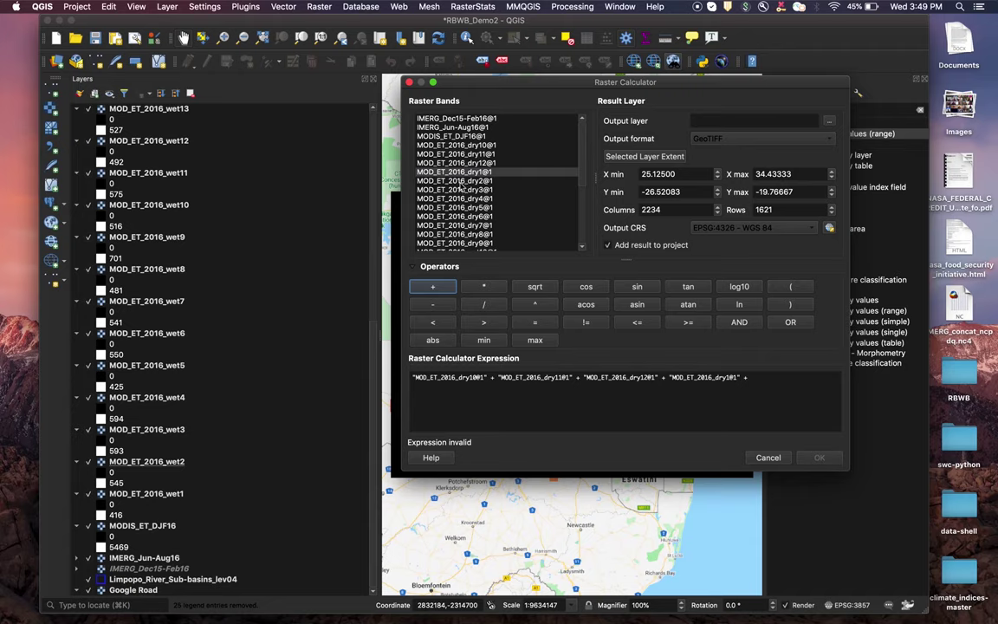
double_click(463, 182)
left_click(433, 287)
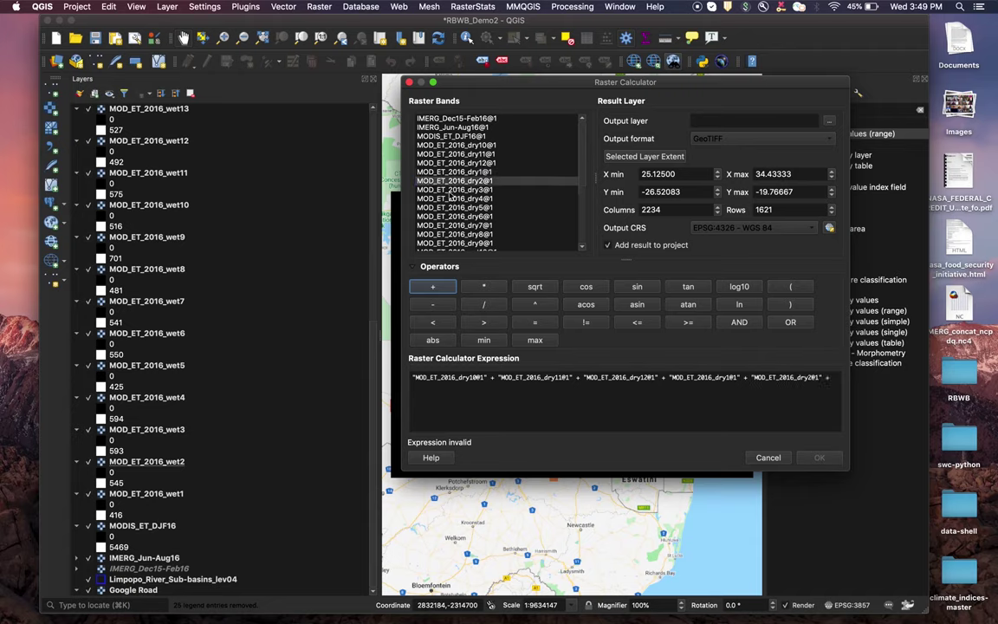
double_click(454, 190)
left_click(433, 286)
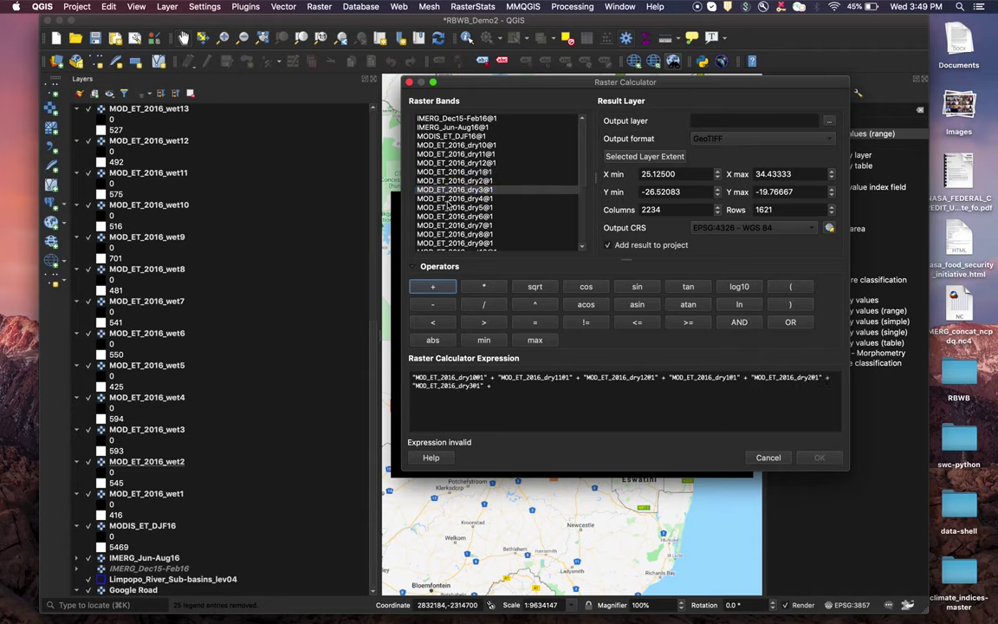
double_click(452, 198)
left_click(433, 287)
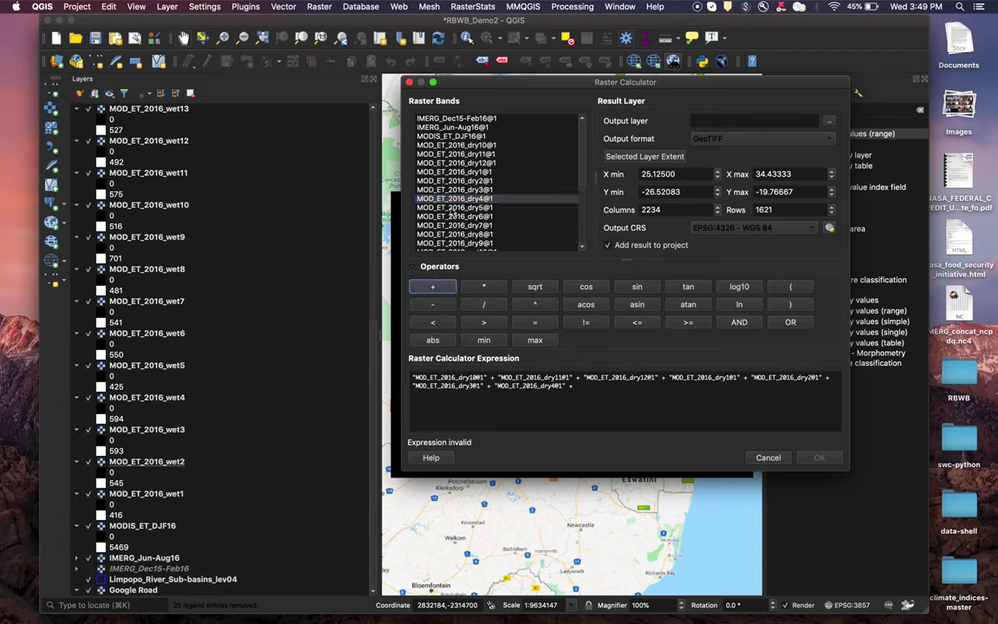
Step: Complete the dry-season sum expression with the bands MOD_ET_2016_dry5 through MOD_ET_2016_dry9
double_click(452, 208)
left_click(434, 287)
left_click(457, 216)
double_click(456, 216)
left_click(433, 287)
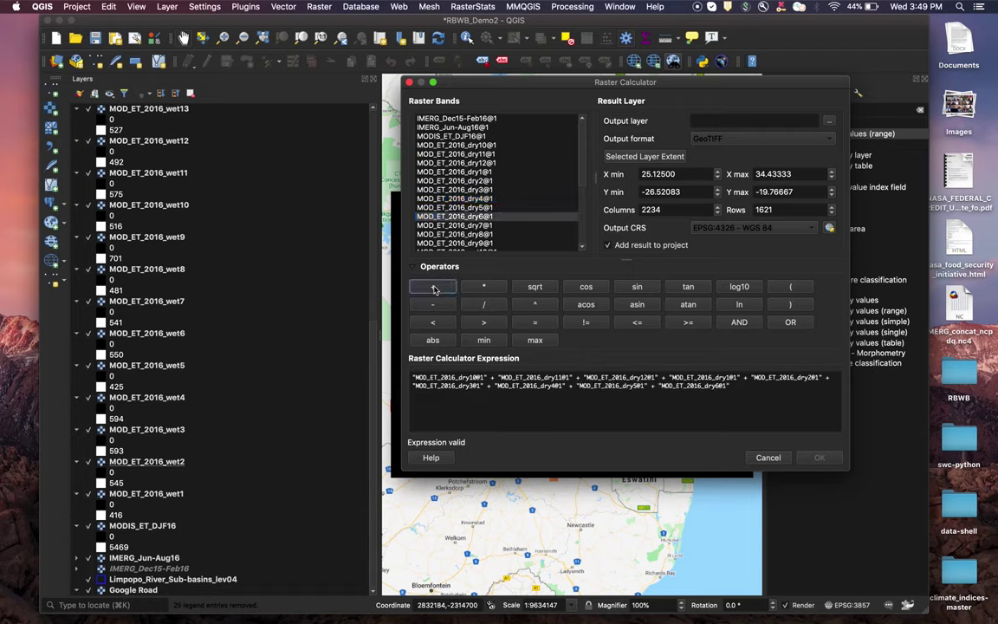
double_click(454, 226)
left_click(433, 287)
left_click(457, 234)
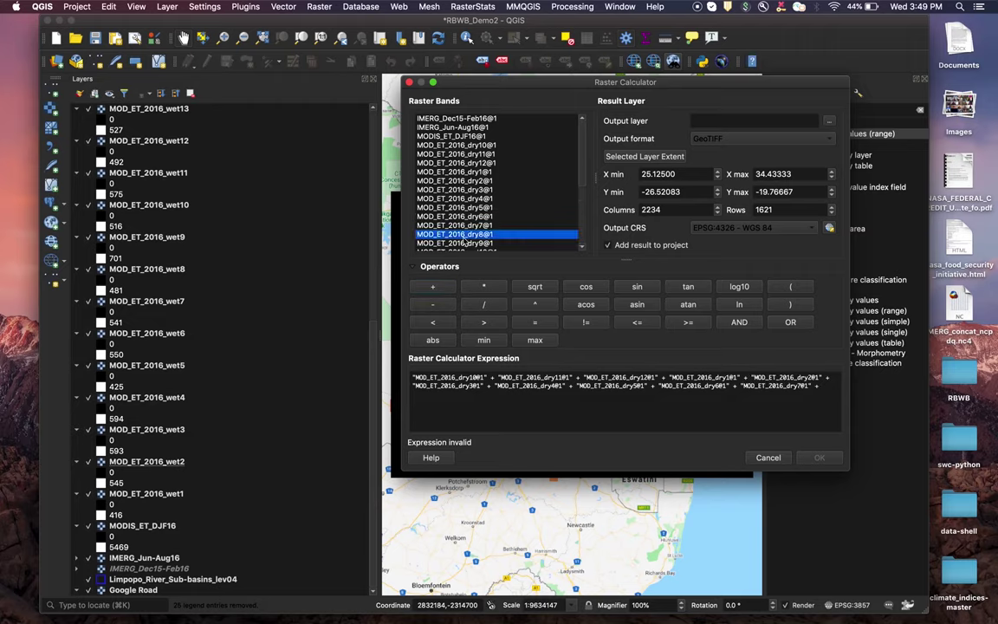
double_click(462, 236)
left_click(433, 287)
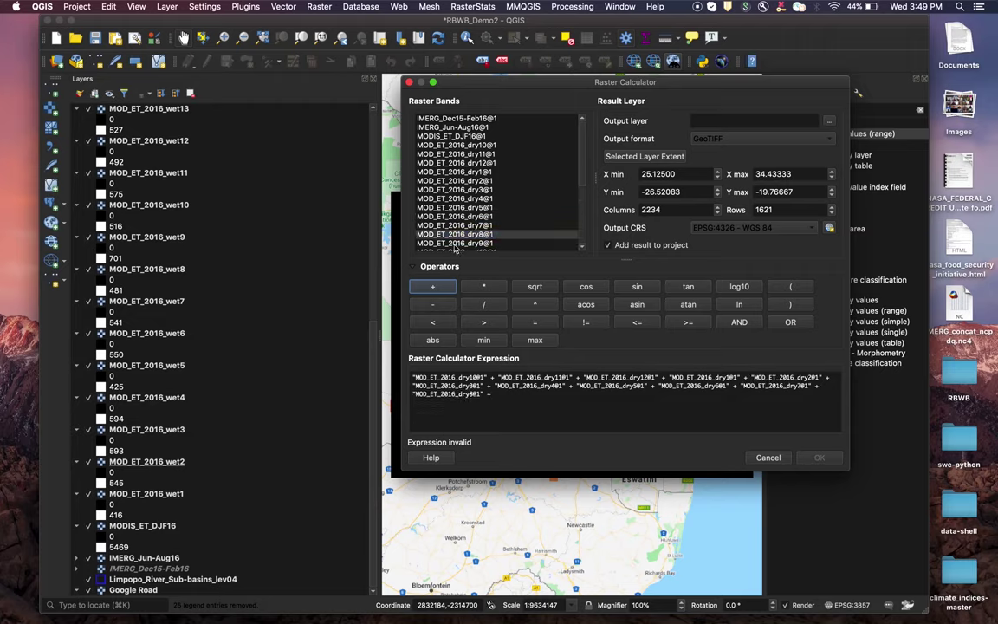
double_click(457, 243)
scroll(472, 221, "down", 4)
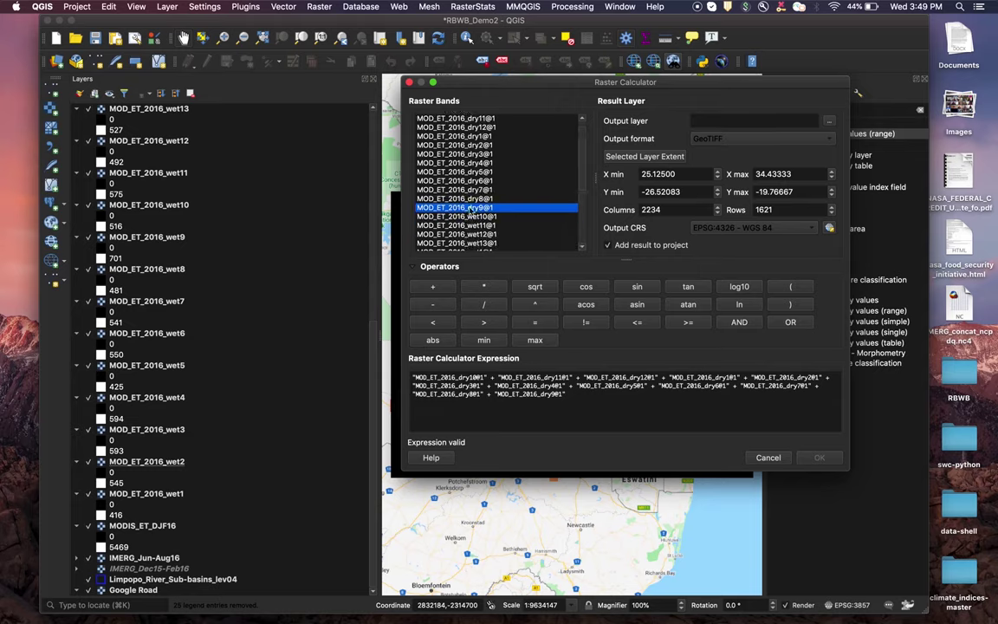
Step: Set the output layer to MODIS_ET_JJA16 in the MOD_Terra_ET_2016 folder and run the dry-season calculation
left_click(697, 121)
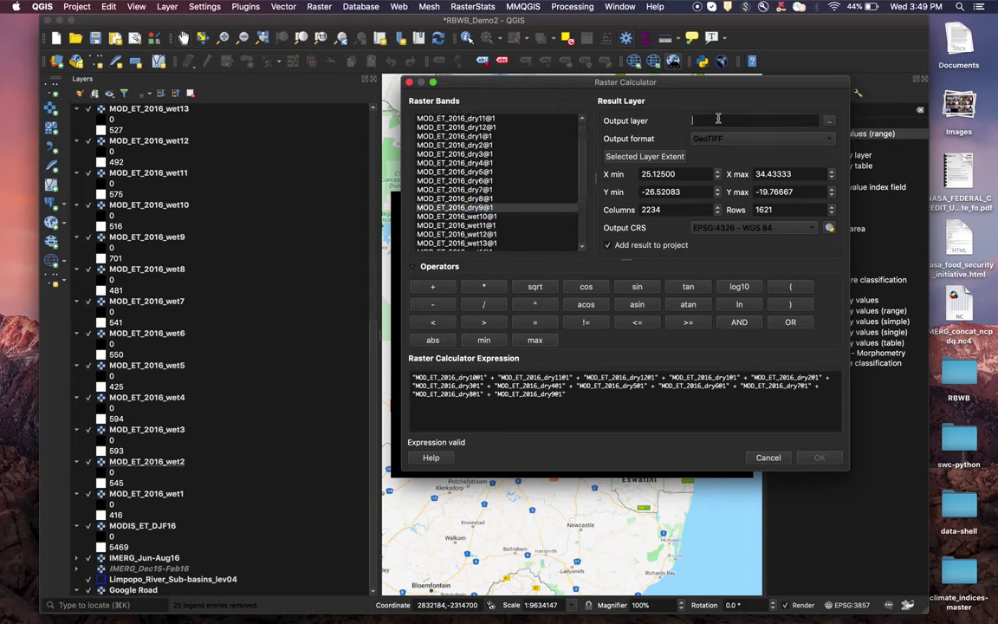
left_click(825, 124)
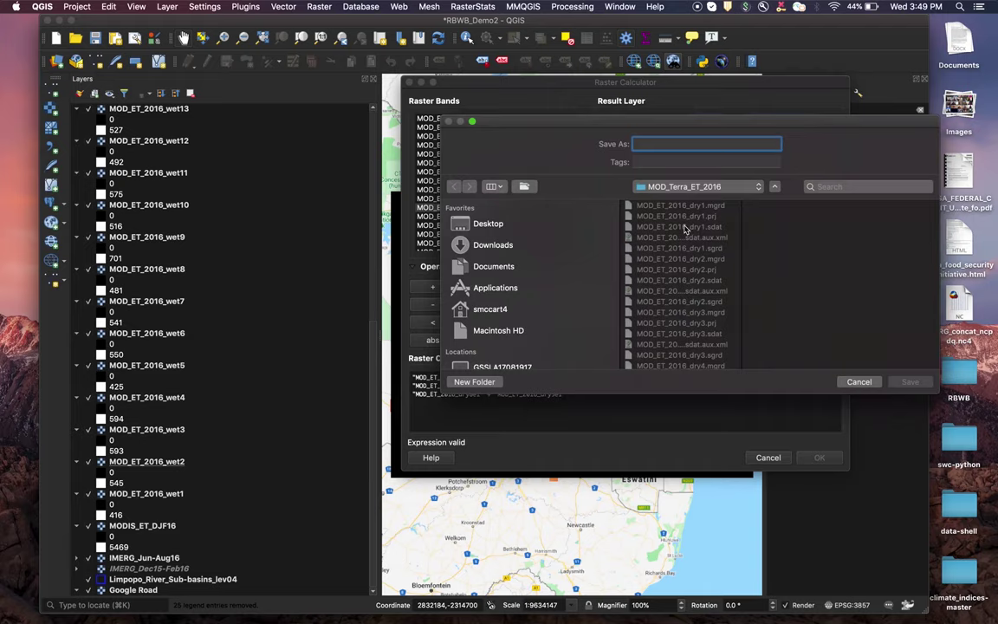
type("MODIS_ET_JJA16")
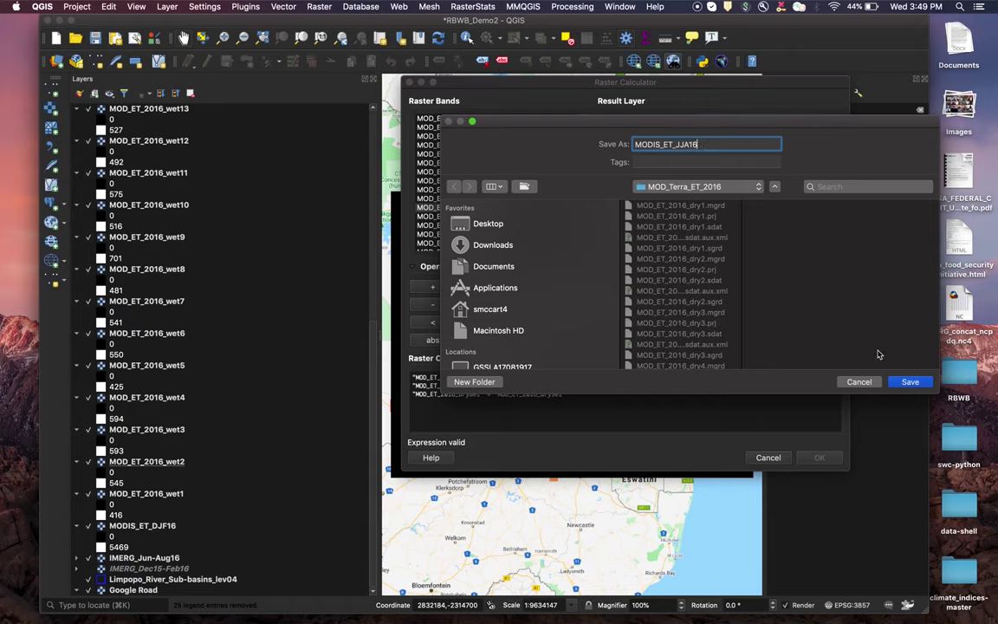
left_click(907, 382)
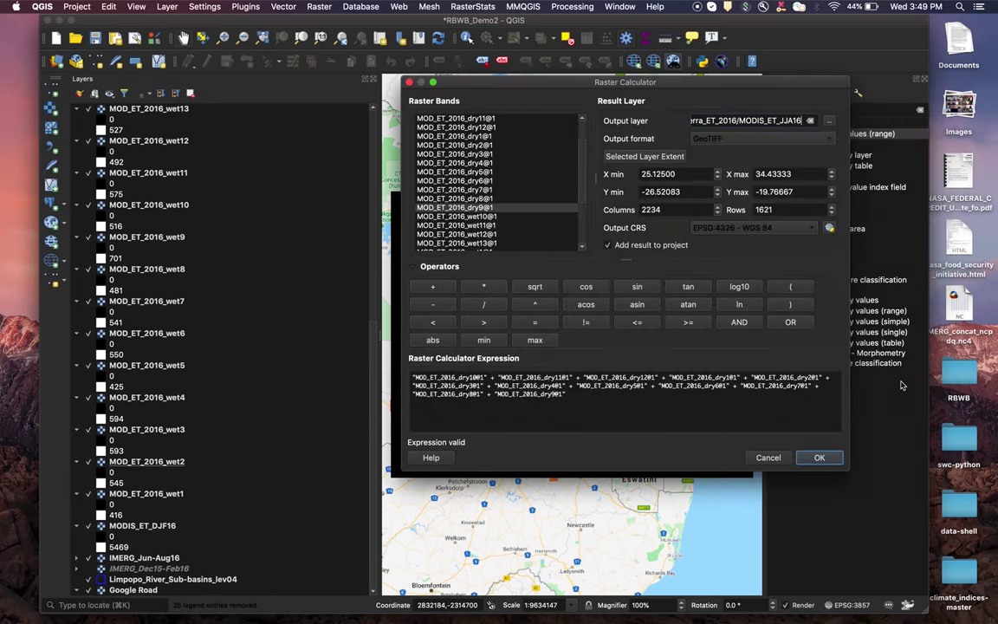
left_click(818, 457)
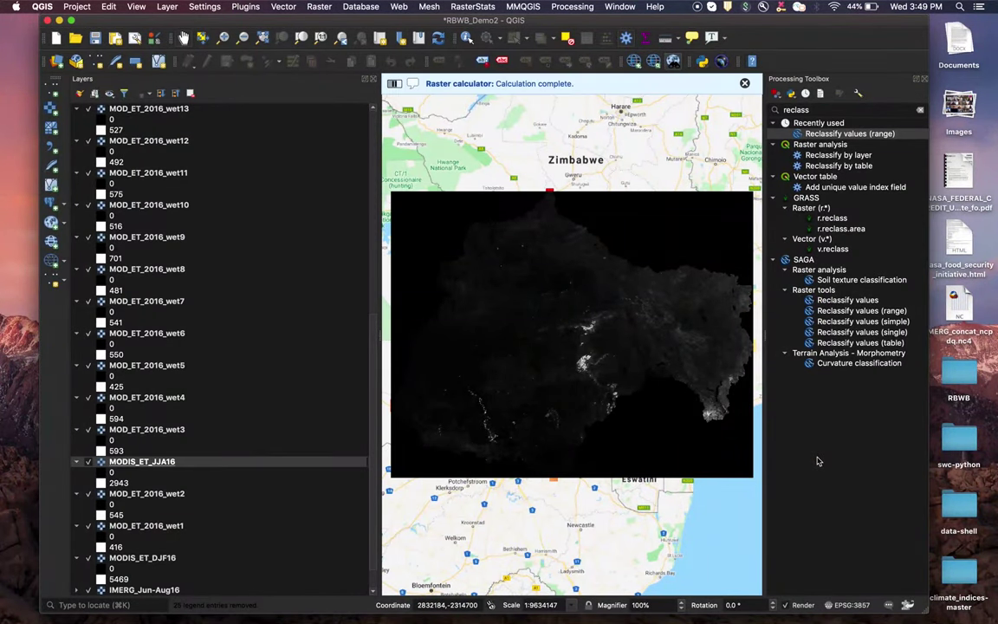
Step: Remove all individual MOD_ET_2016 dry and wet layers from the project, keeping MODIS_ET_JJA16, and widen the map view
scroll(269, 396, "up", 5)
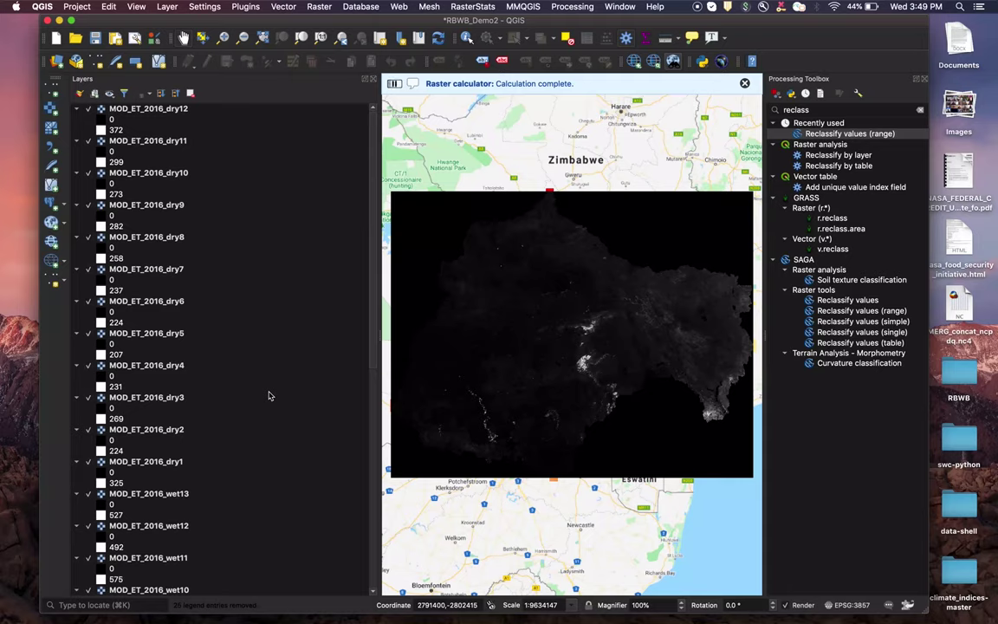
scroll(171, 282, "down", 10)
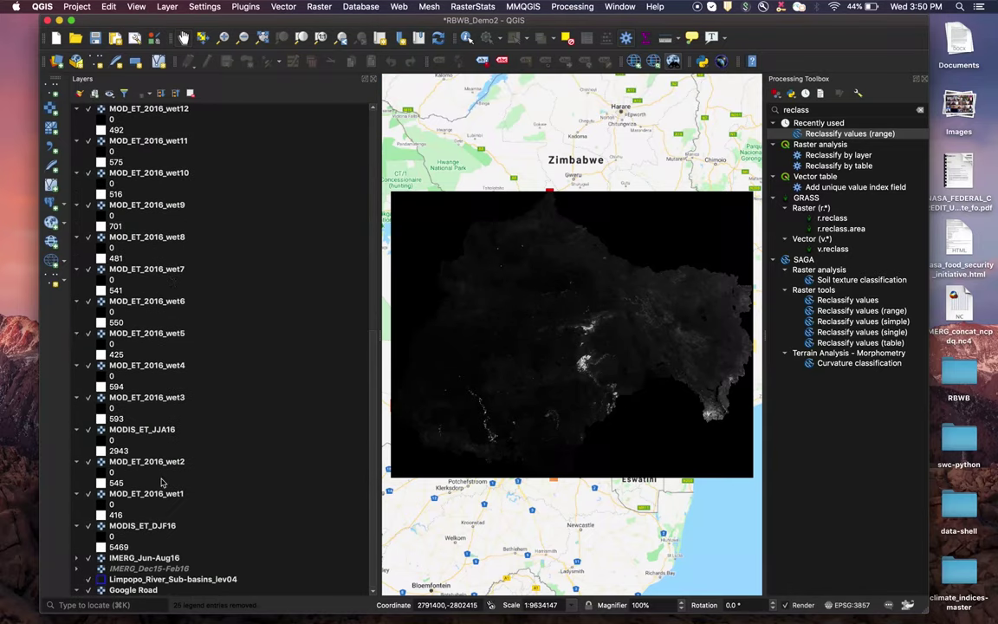
left_click(167, 499, "shift")
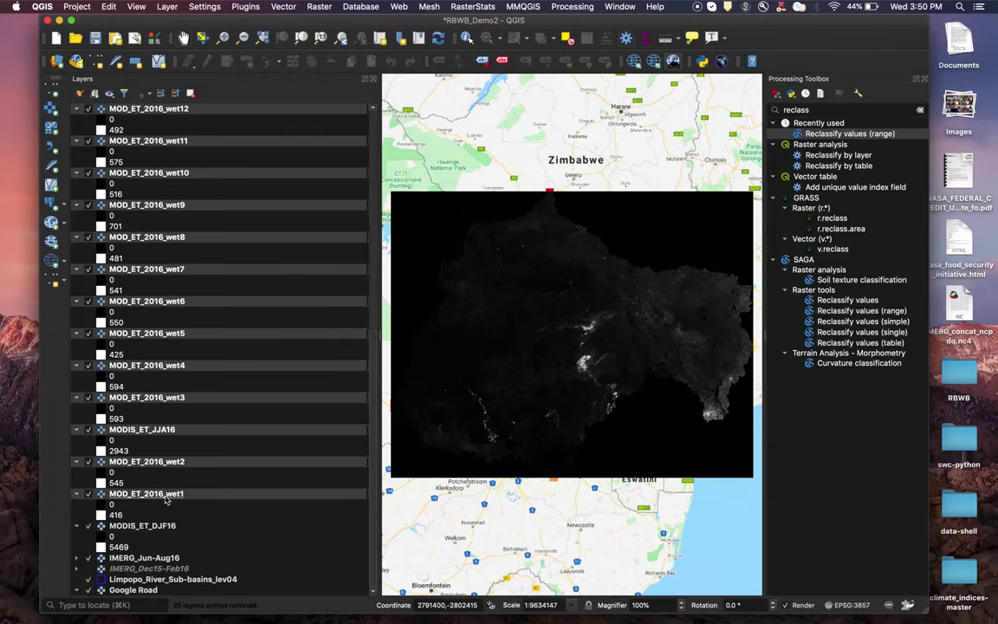
left_click(139, 431, "super")
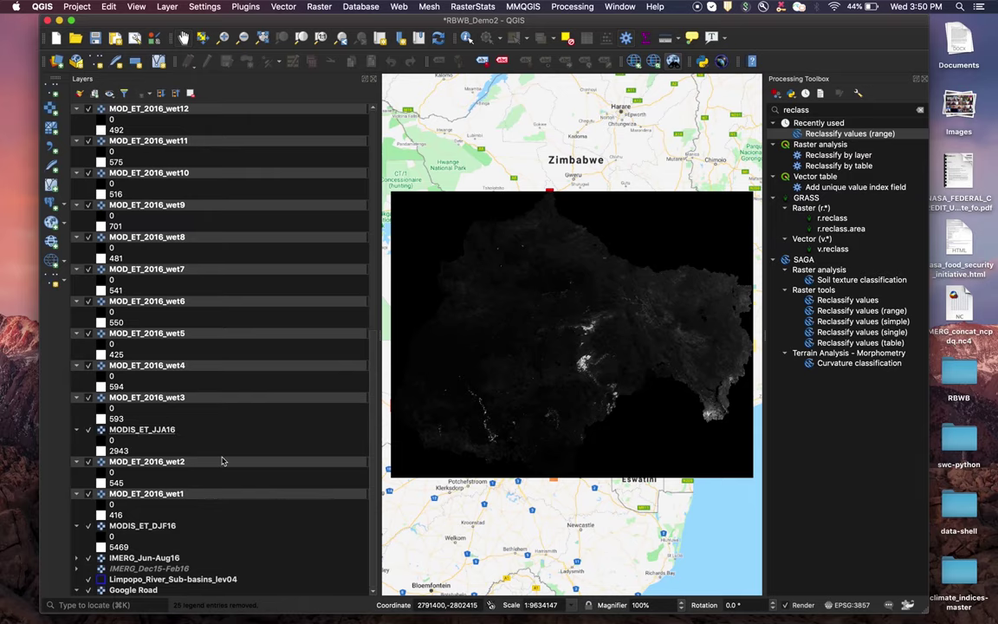
scroll(222, 461, "up", 10)
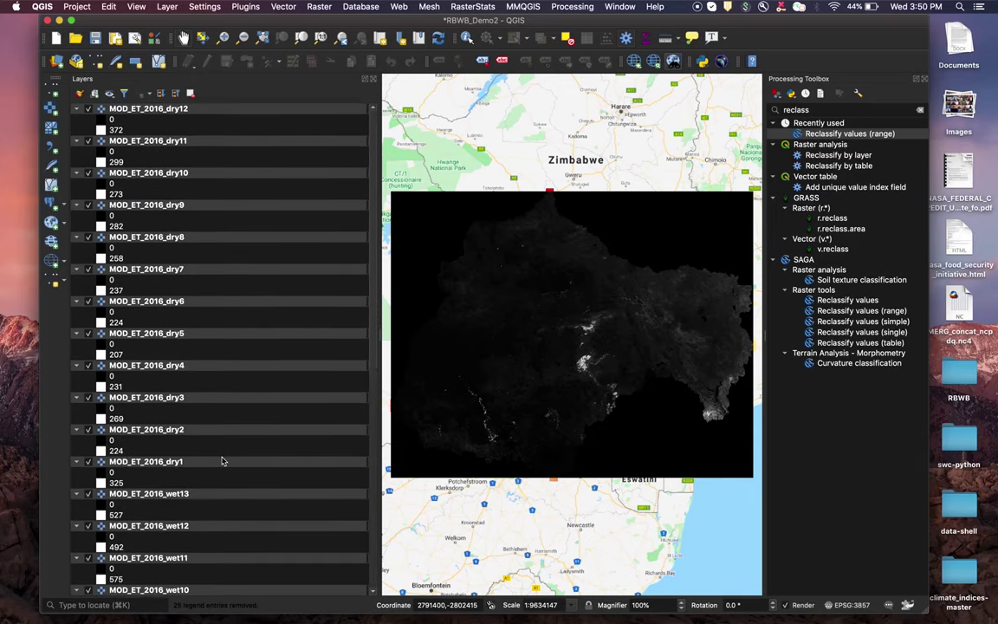
left_click(191, 94)
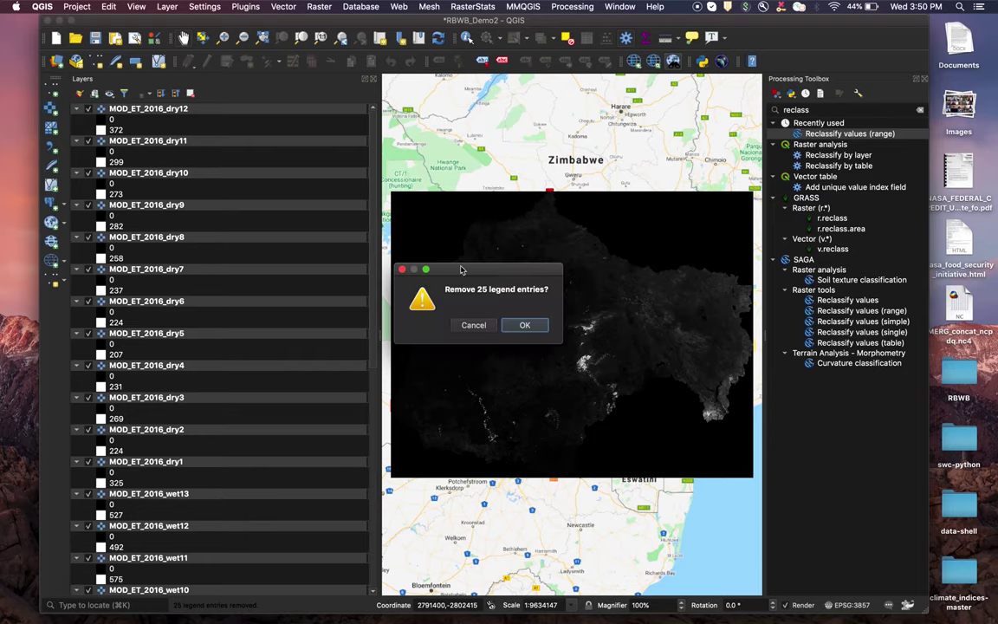
left_click(530, 325)
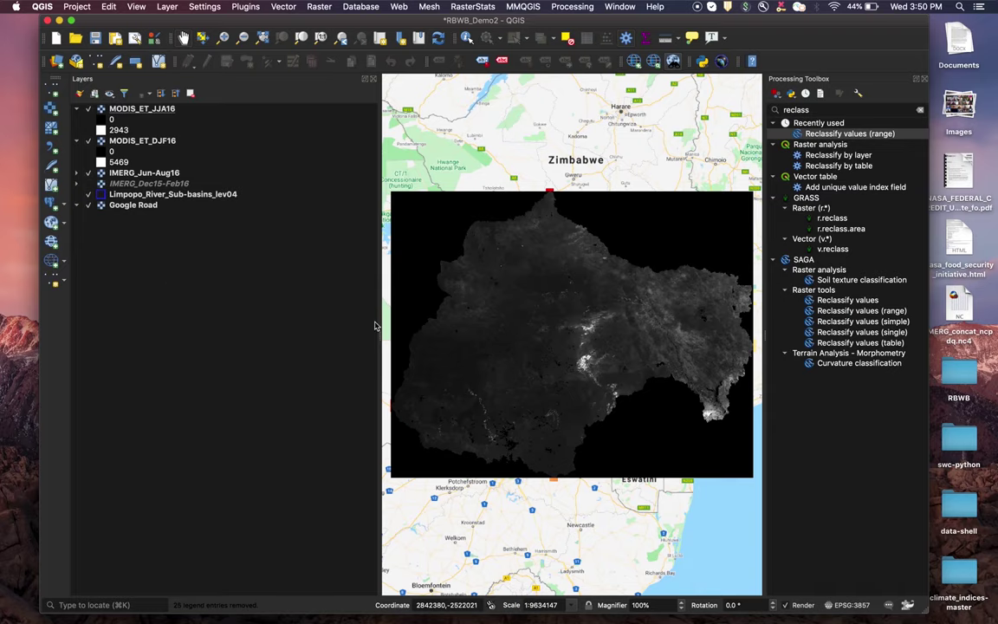
left_click_drag(380, 299, 261, 328)
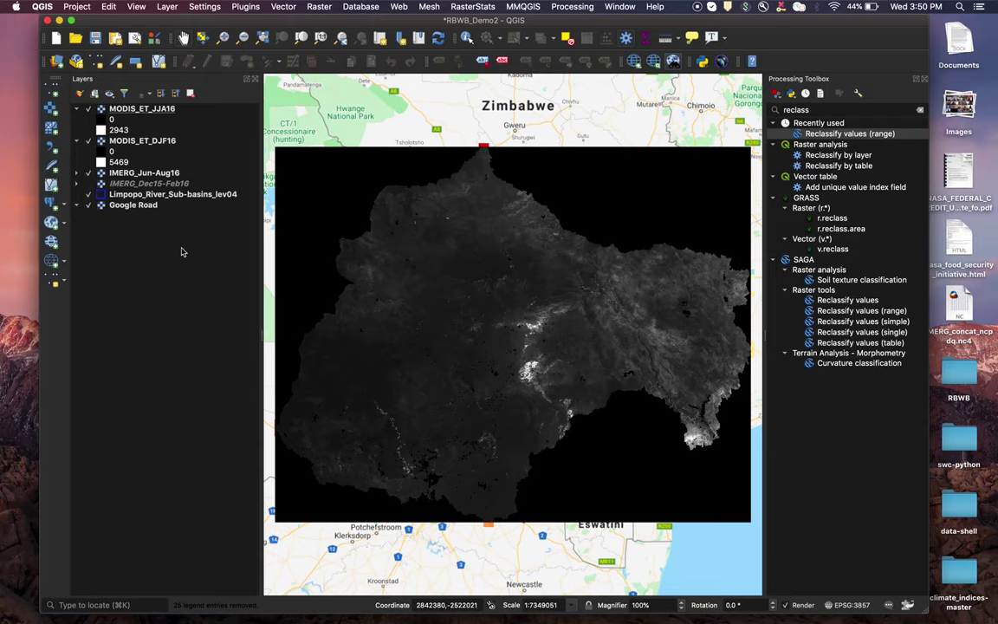
Step: Enter a Raster Calculator expression that multiplies the MODIS_ET_DJF16 band by 0.1
left_click(317, 7)
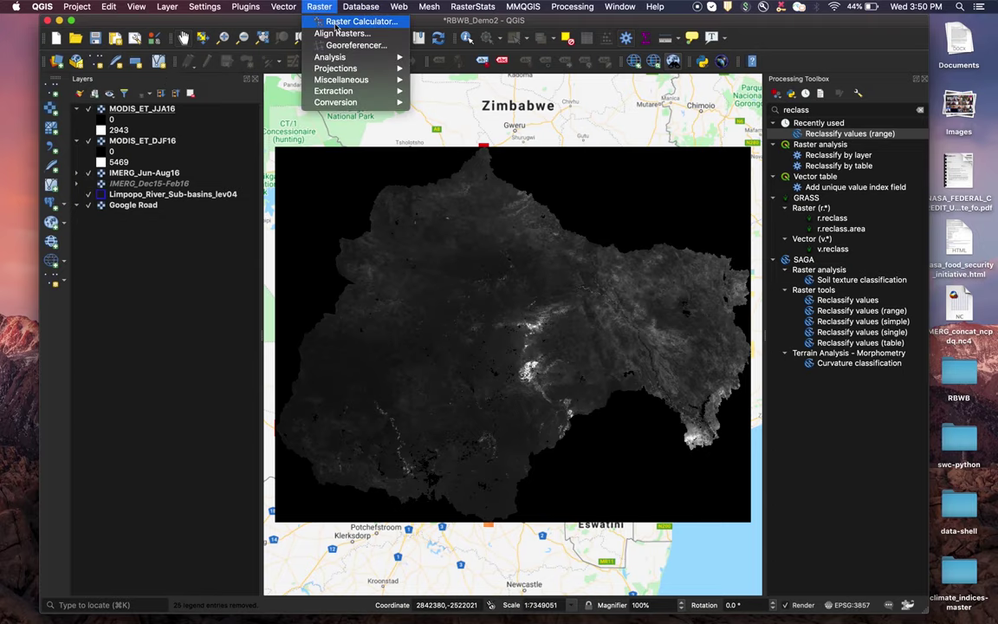
left_click(347, 22)
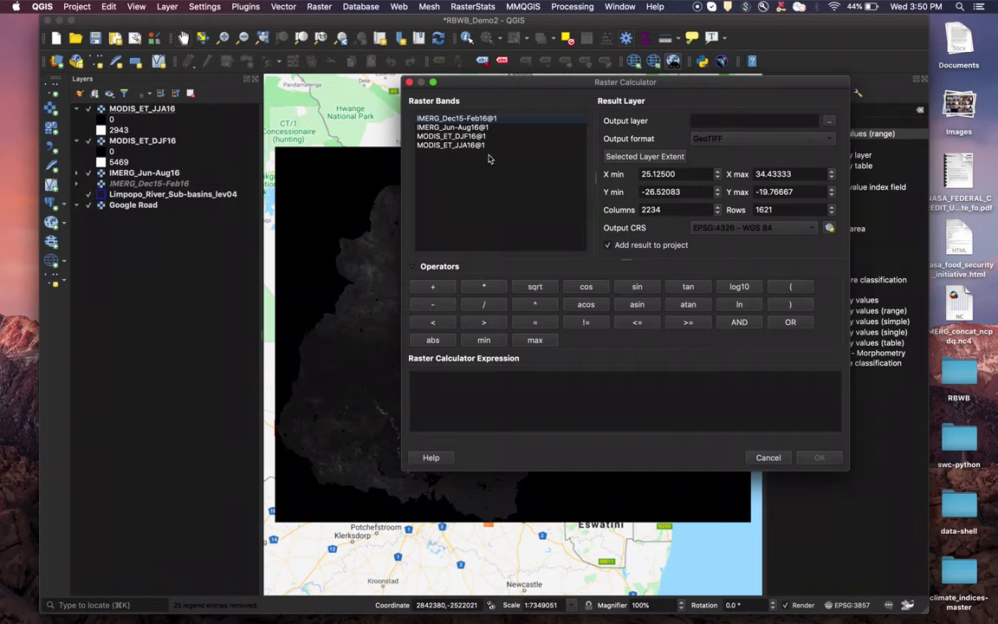
double_click(465, 137)
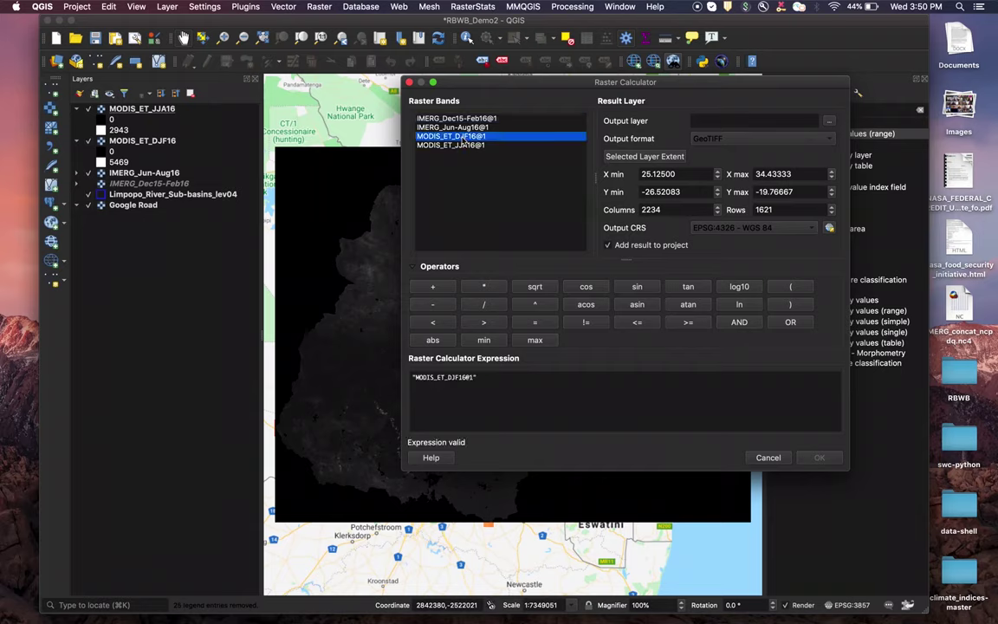
left_click(483, 287)
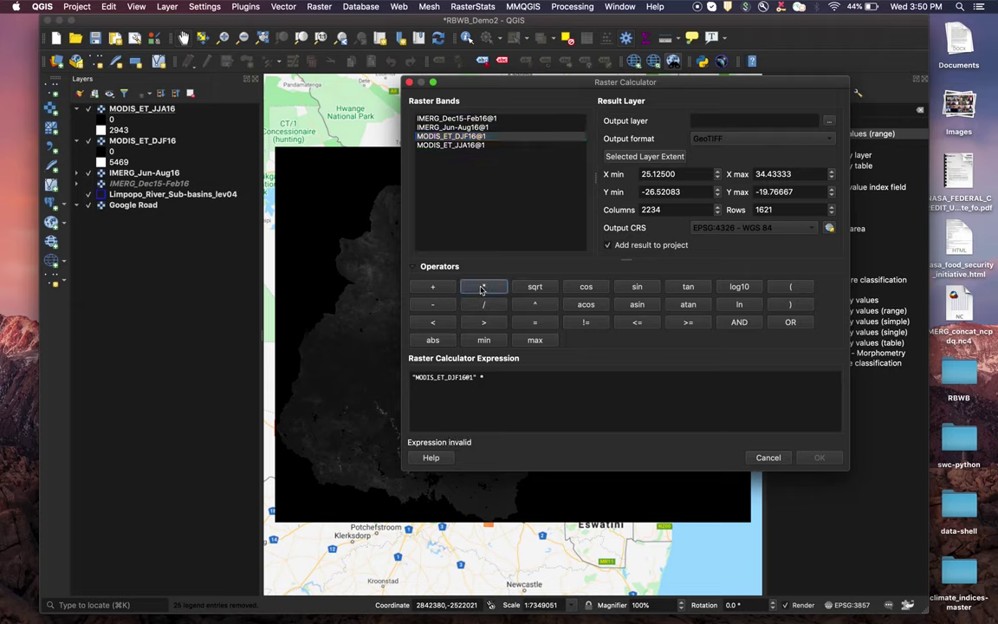
left_click(499, 377)
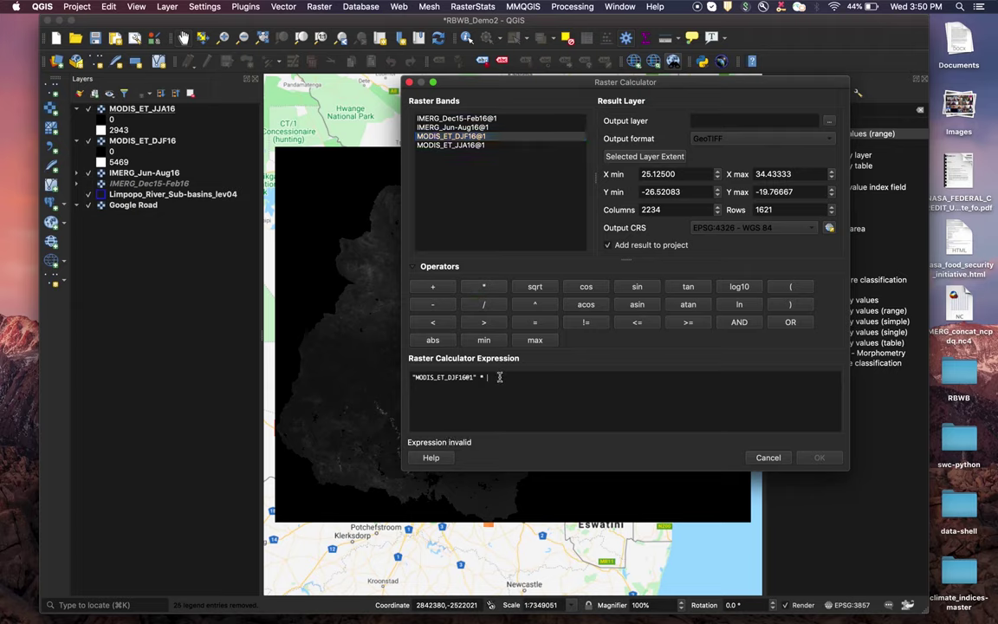
type("0.1")
Step: Set the output layer of the scaled wet-season raster to ET_DJF16 in the MOD_Terra_ET_2016 folder
left_click(830, 124)
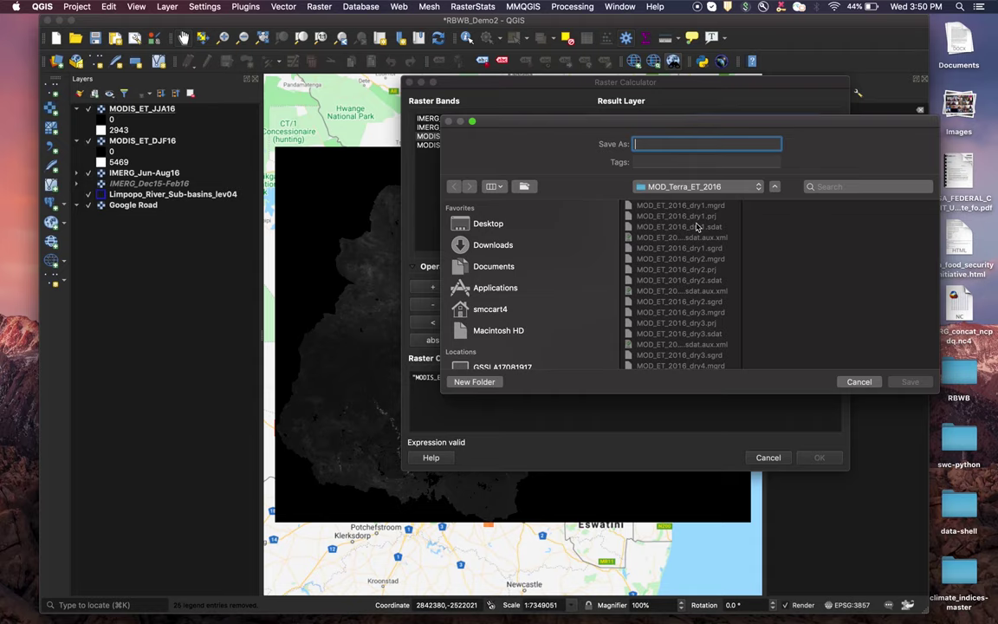
type("ET_DJF1")
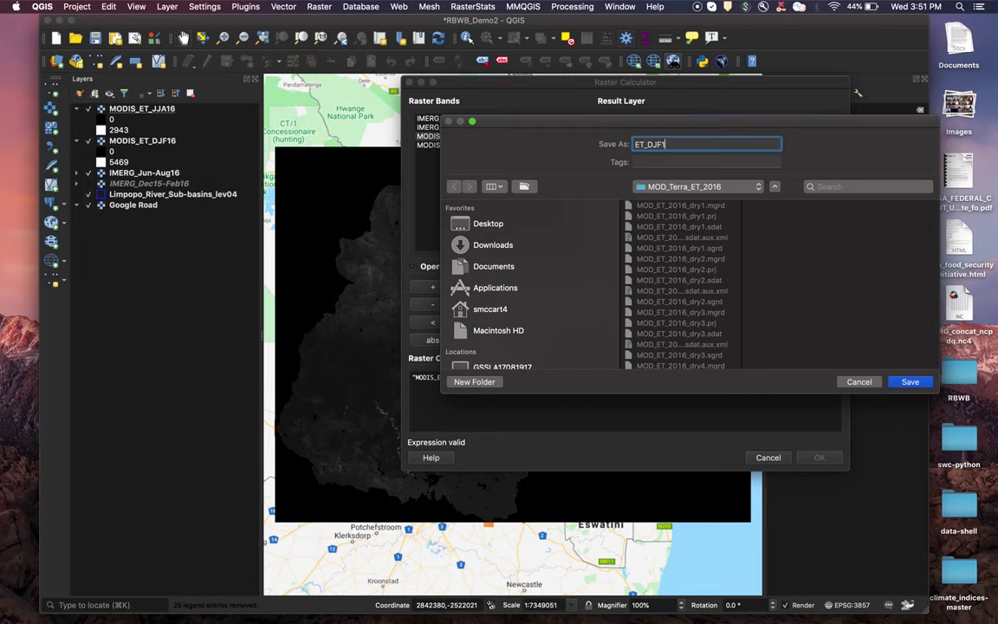
type("6")
left_click(909, 381)
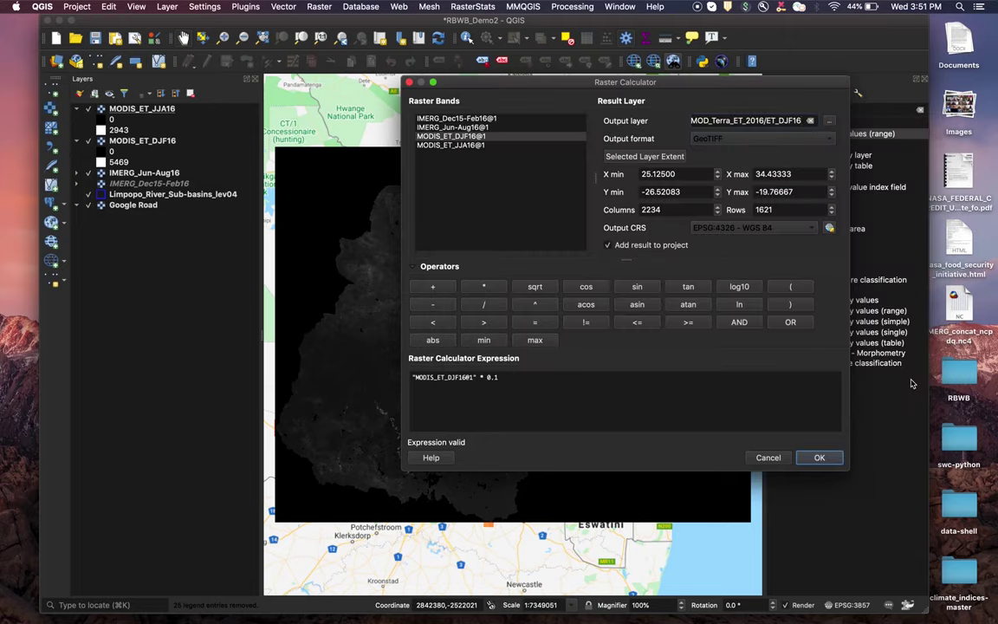
Step: Run the ET_DJF16 calculation and enter a new Raster Calculator expression multiplying the MODIS_ET_JJA16 band by 0.1
left_click(819, 457)
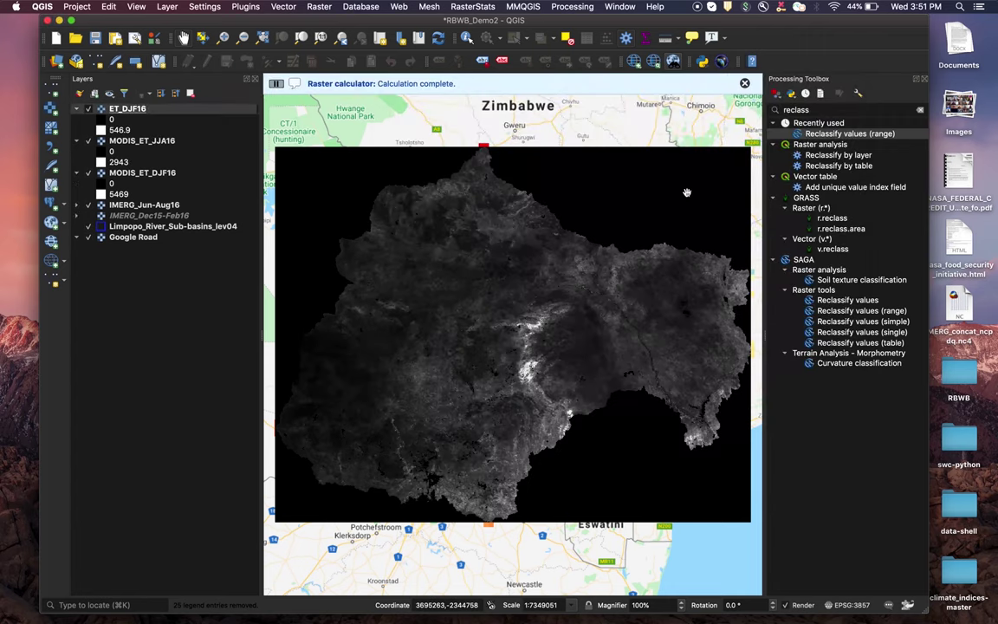
left_click(305, 7)
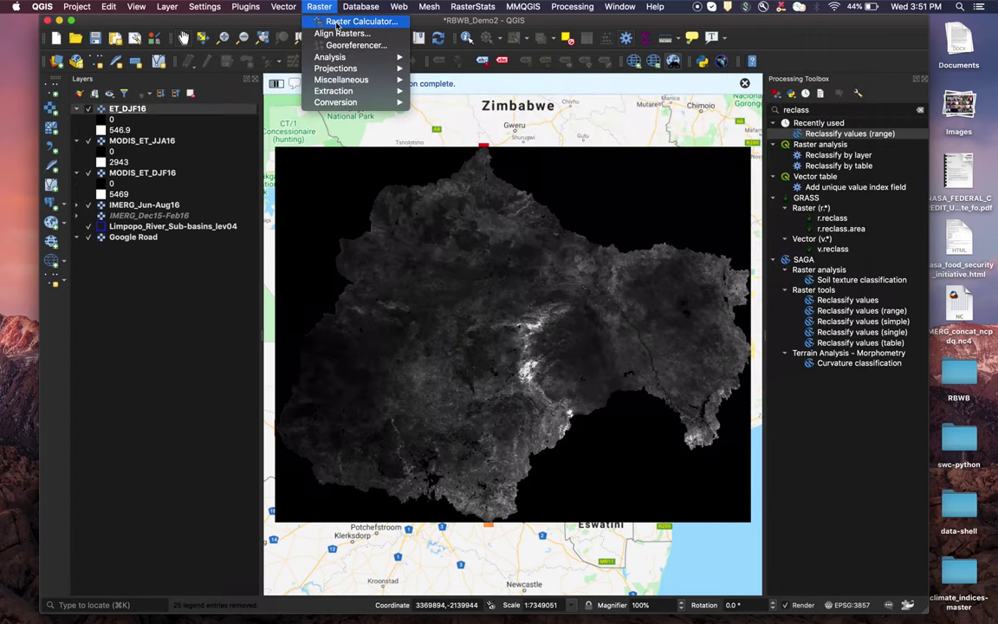
left_click(336, 23)
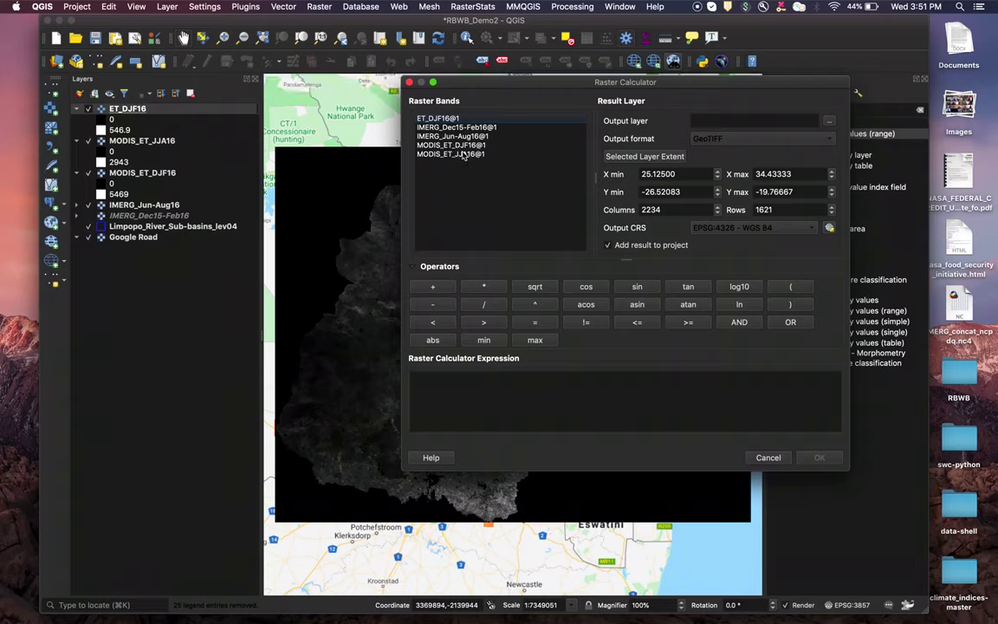
double_click(462, 154)
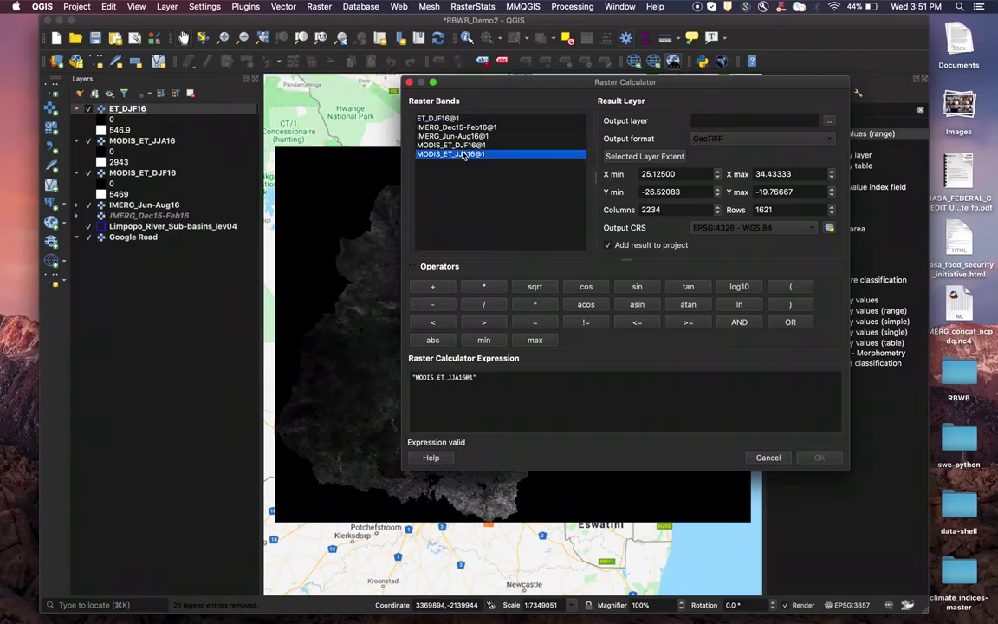
left_click(485, 288)
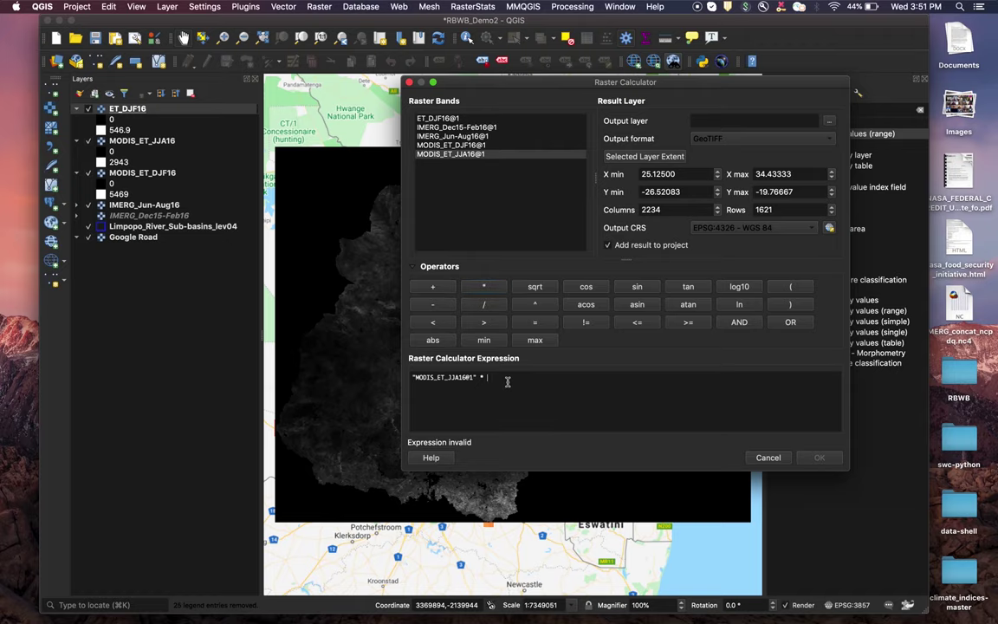
type("0")
Step: Set the output layer to ET_JJA16.tif in the MOD_Terra_ET_2016 folder and run the dry-season scaling calculation
left_click(830, 125)
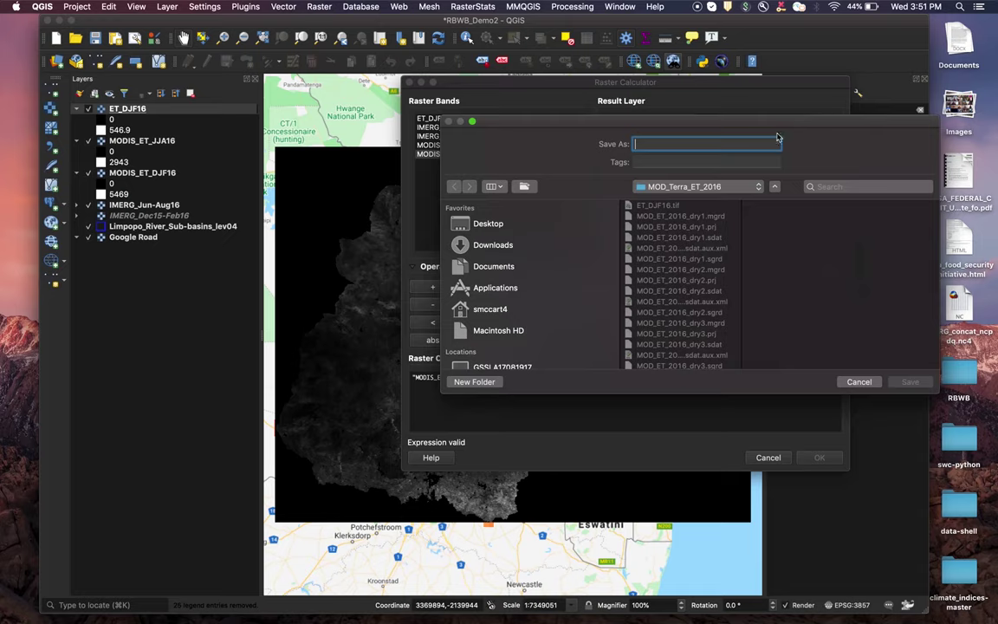
left_click(670, 206)
type("ET_JJA16.tif")
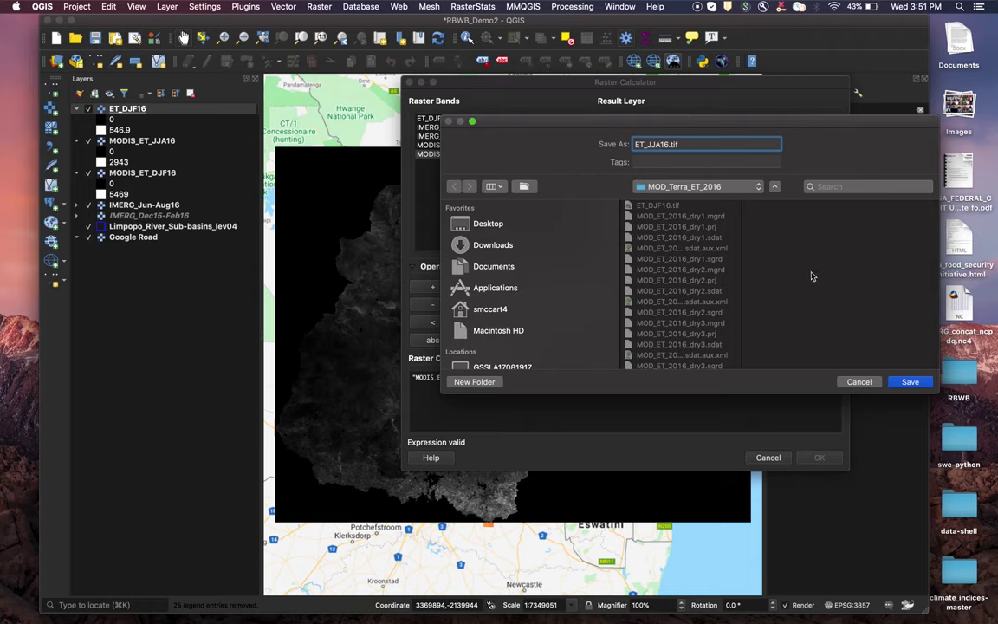
left_click(909, 381)
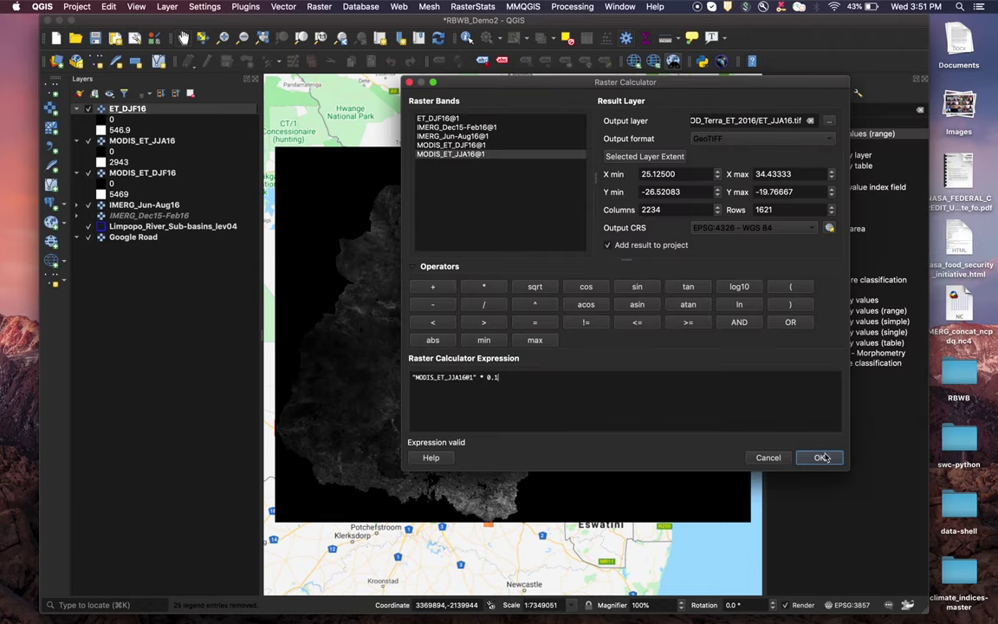
left_click(819, 458)
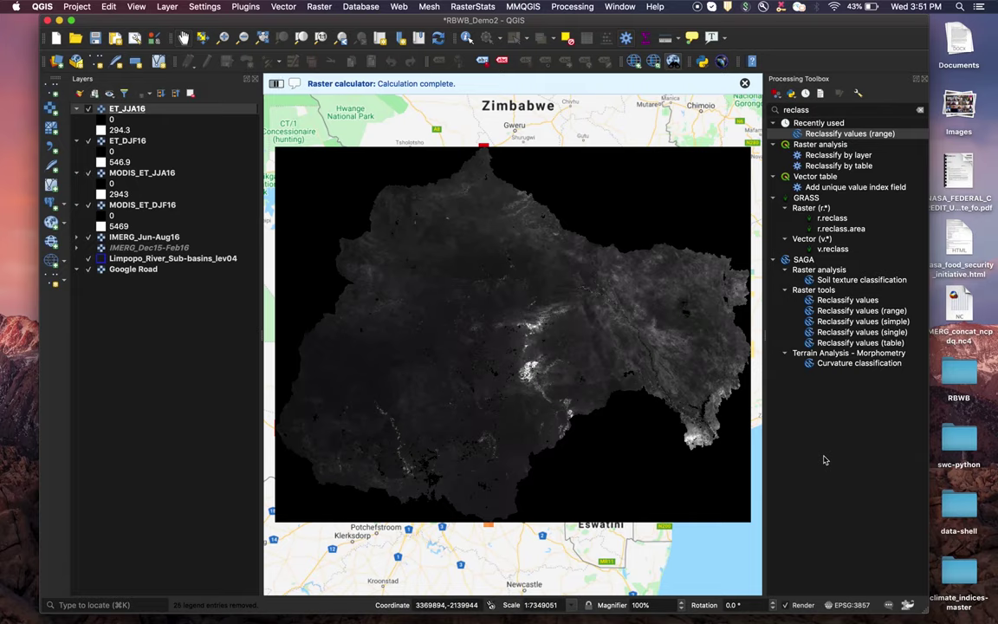
Step: Remove the unscaled MODIS_ET_JJA16 and MODIS_ET_DJF16 layers from the project
left_click(137, 173)
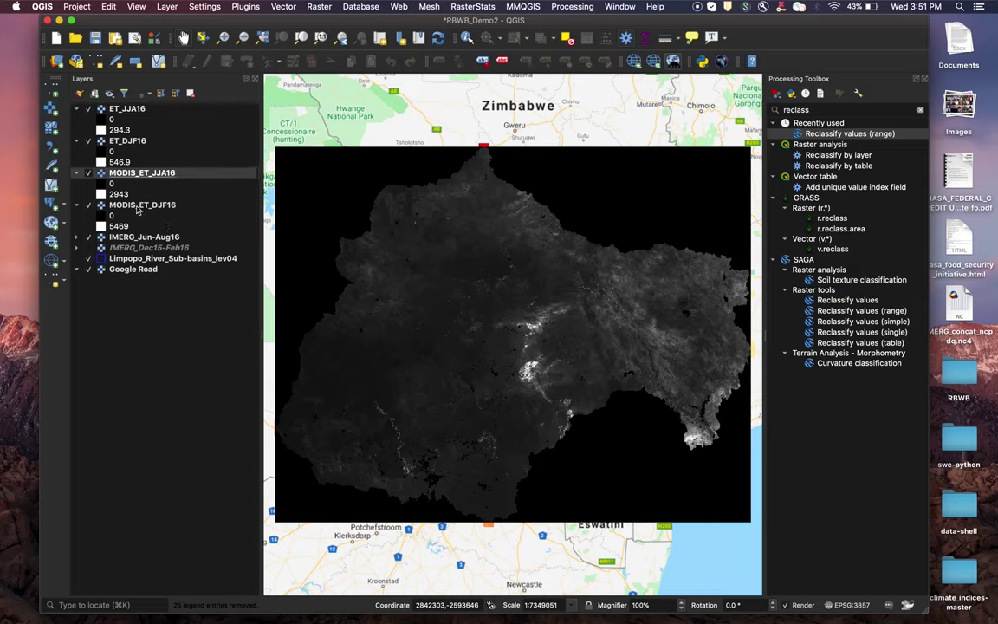
left_click(137, 206, "shift")
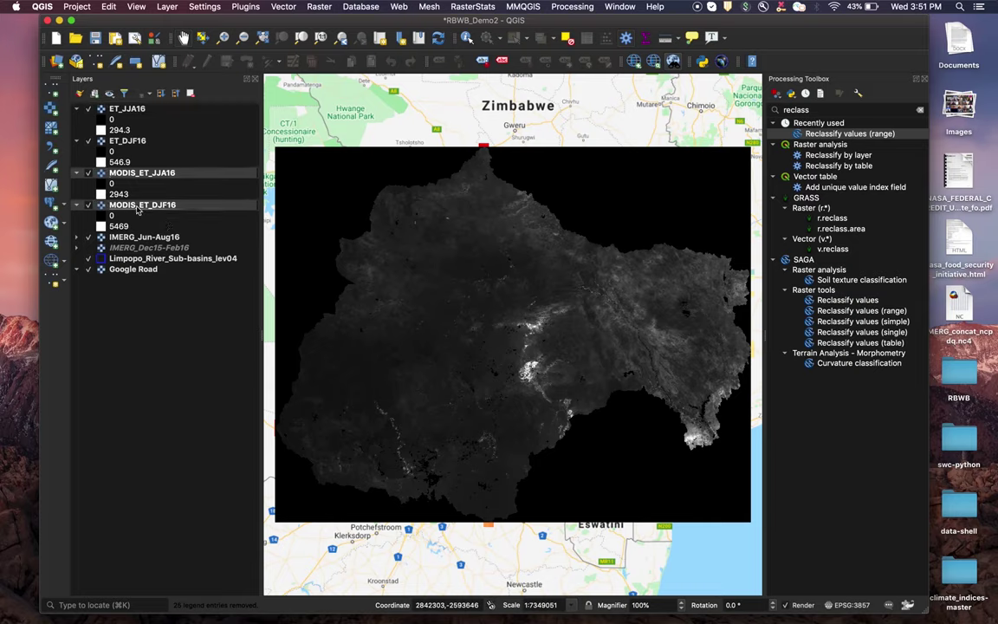
left_click(191, 93)
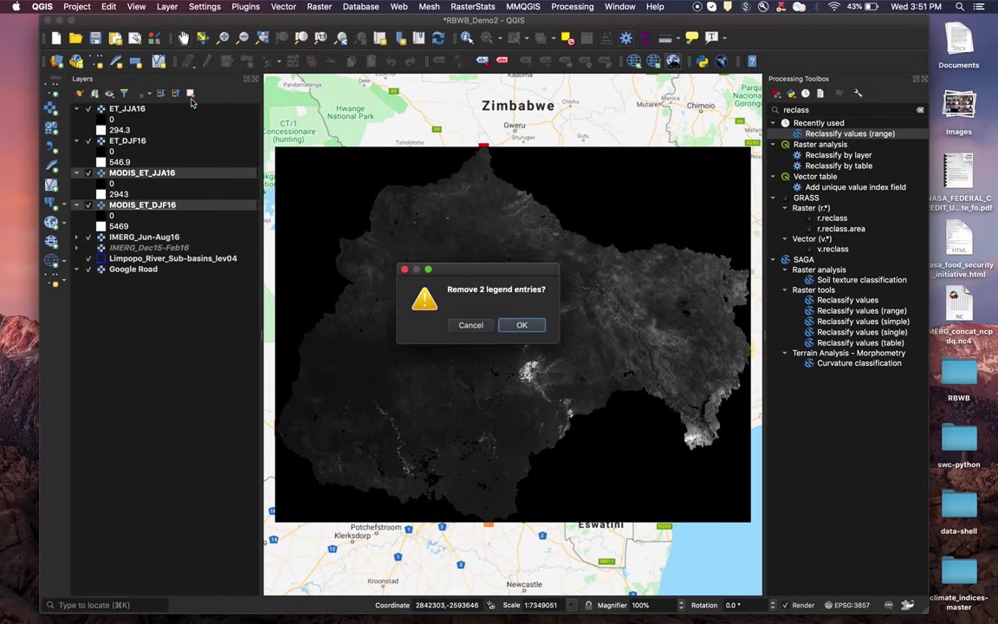
left_click(523, 326)
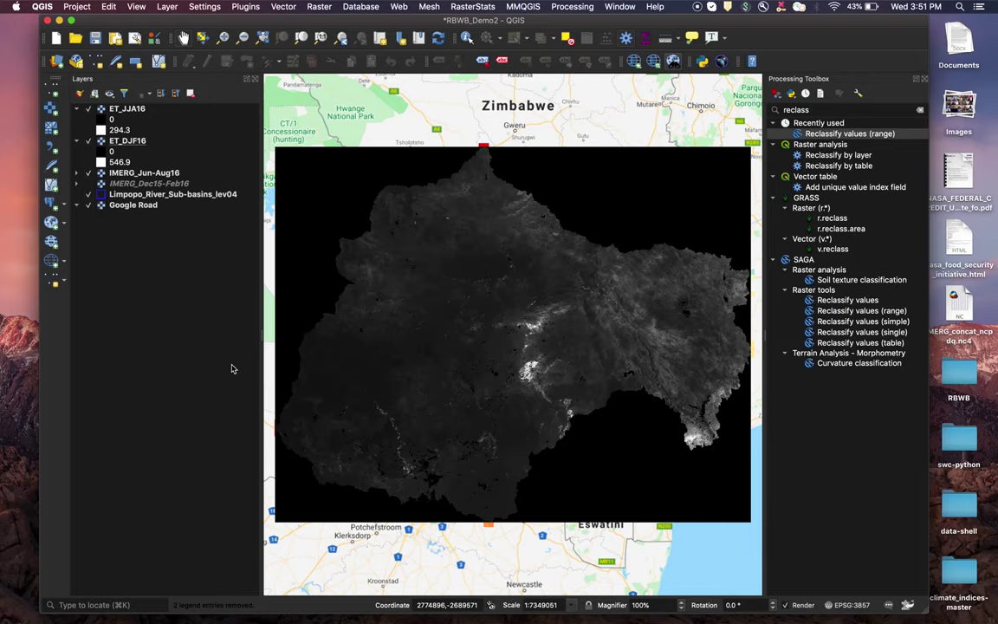
Step: Set the ET_DJF16 layer's symbology to singleband pseudocolor with the YlGn color ramp
double_click(126, 139)
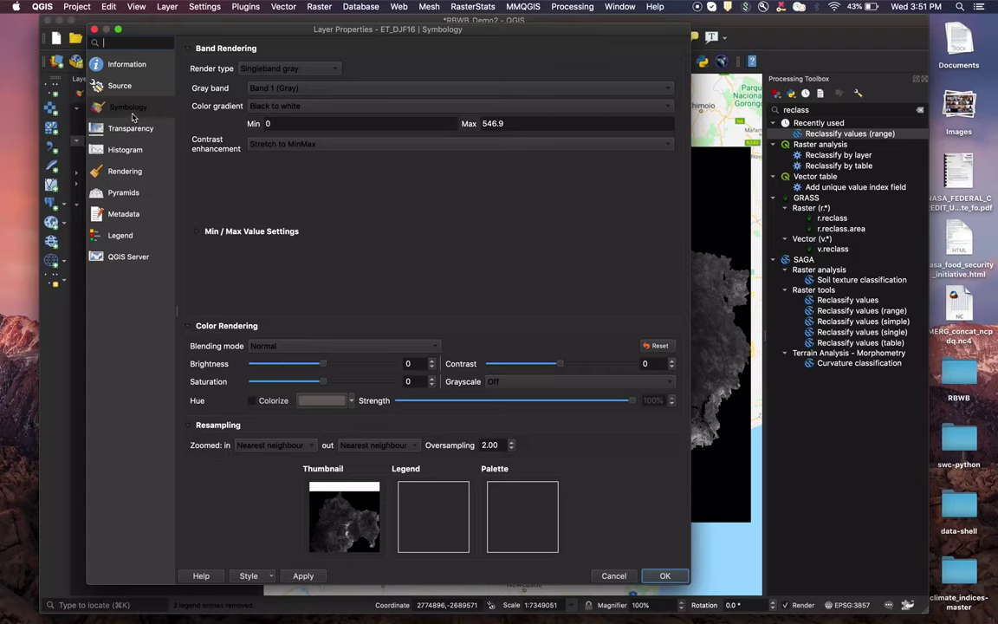
left_click(287, 69)
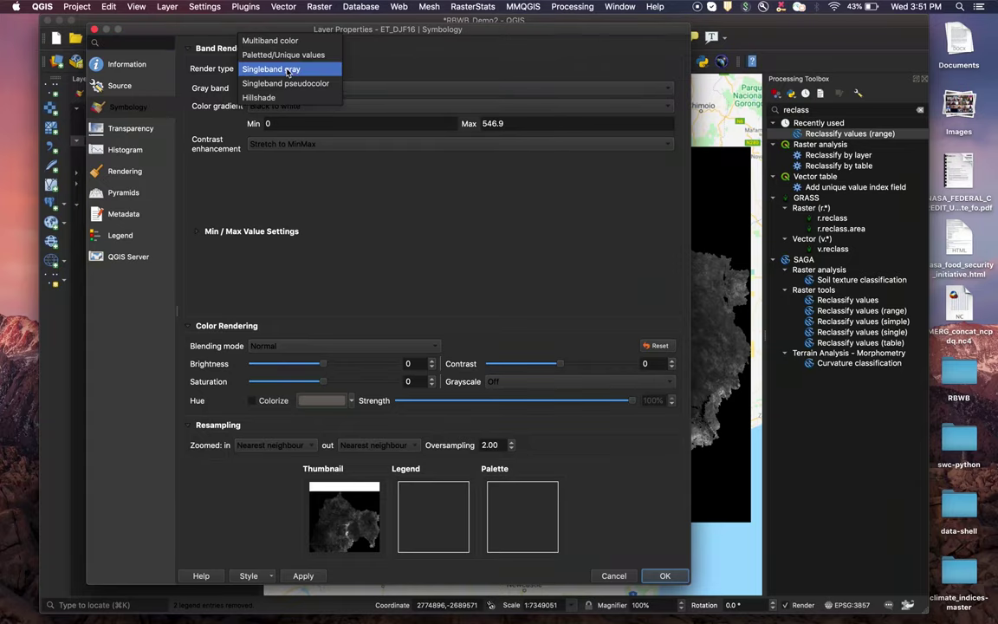
left_click(290, 84)
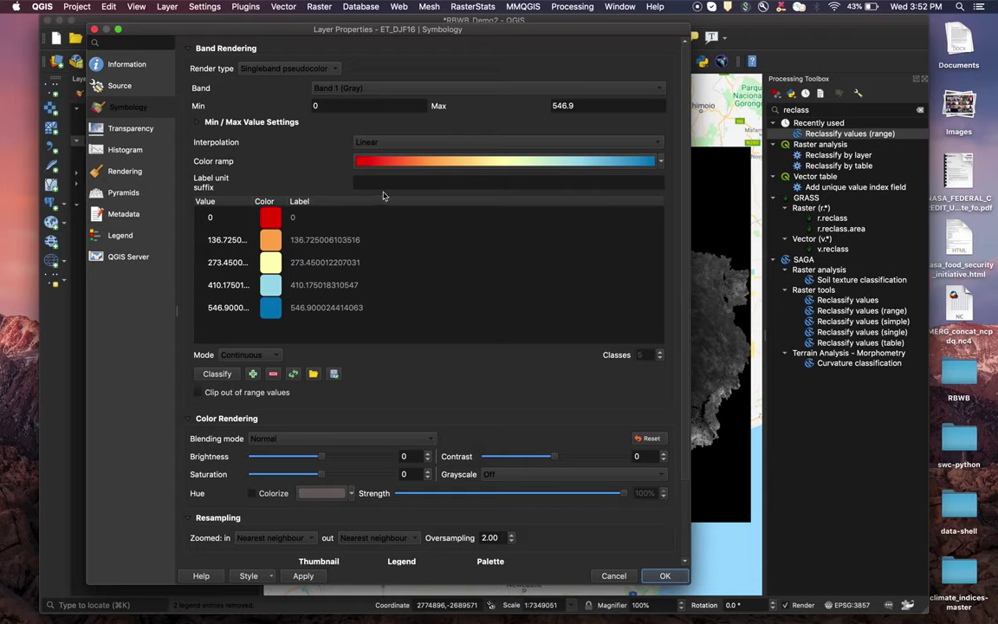
left_click(662, 162)
mouse_move(451, 313)
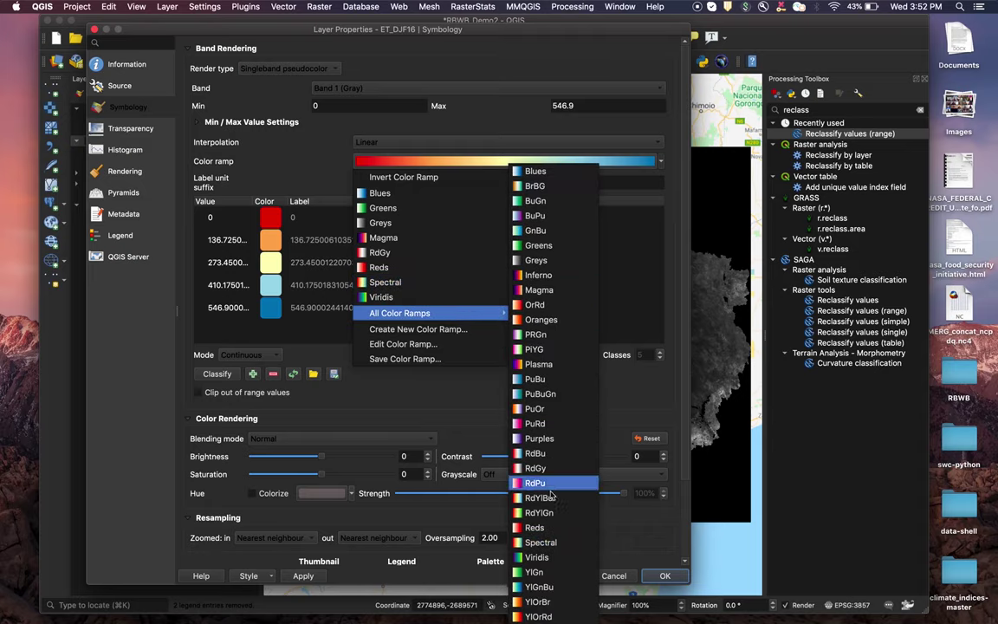
left_click(534, 574)
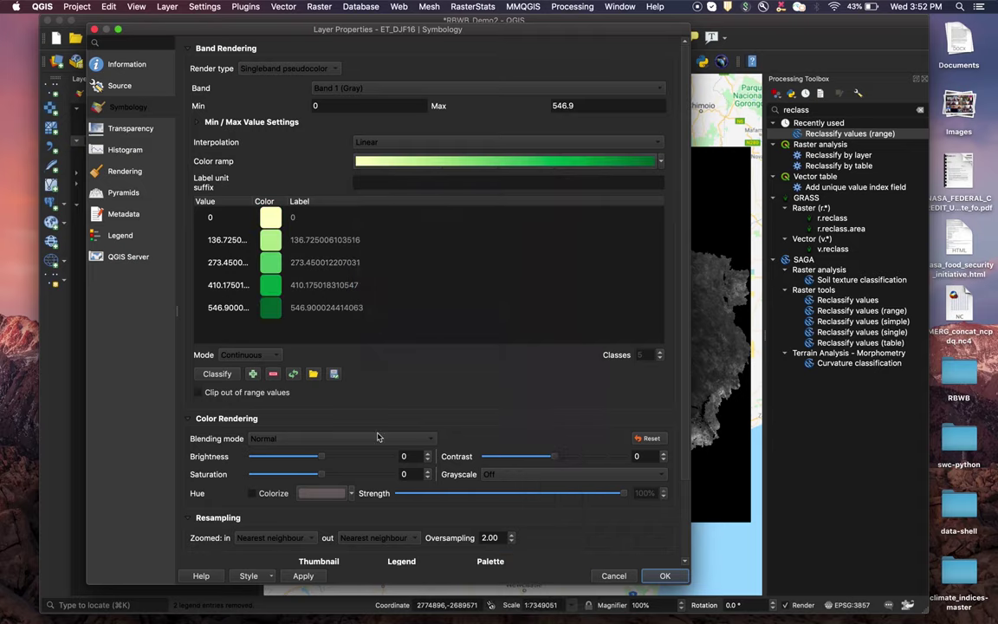
Step: Classify the ET_DJF16 color ramp by equal interval into 10 classes and apply the styling
left_click(234, 358)
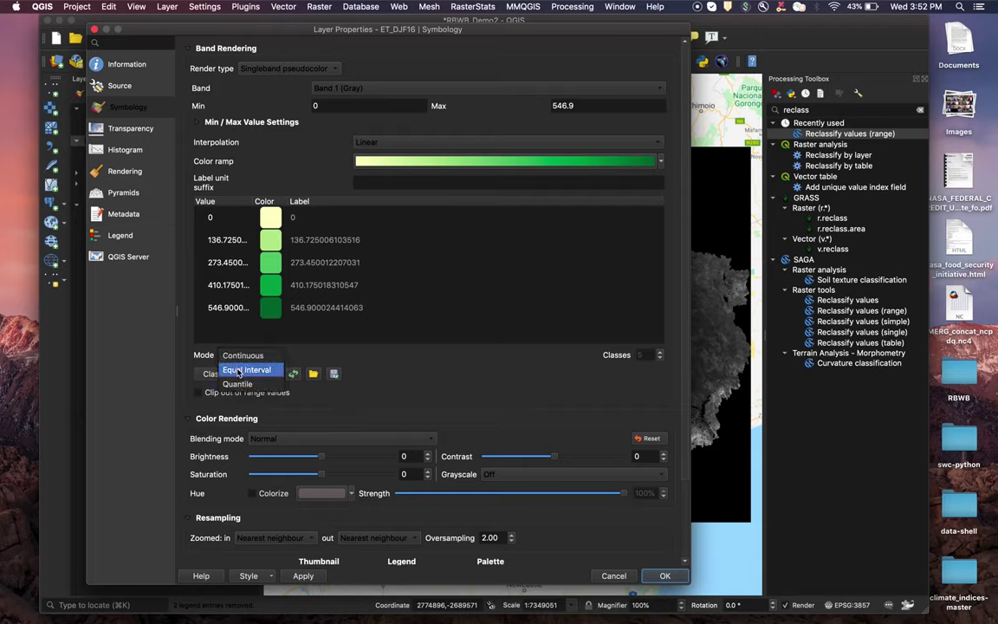
left_click(225, 367)
left_click_drag(653, 351, 621, 358)
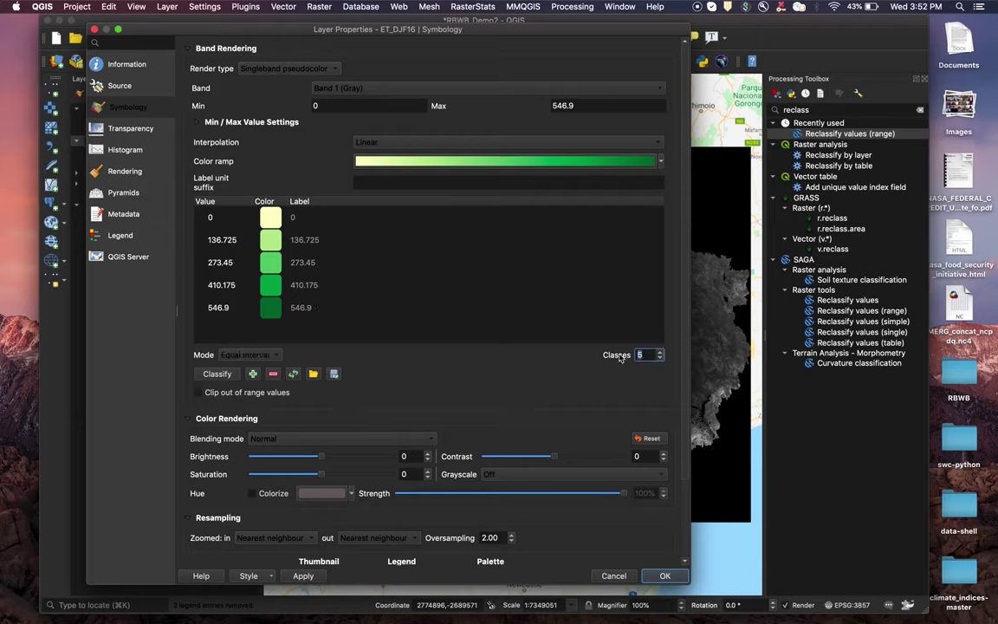
type("10")
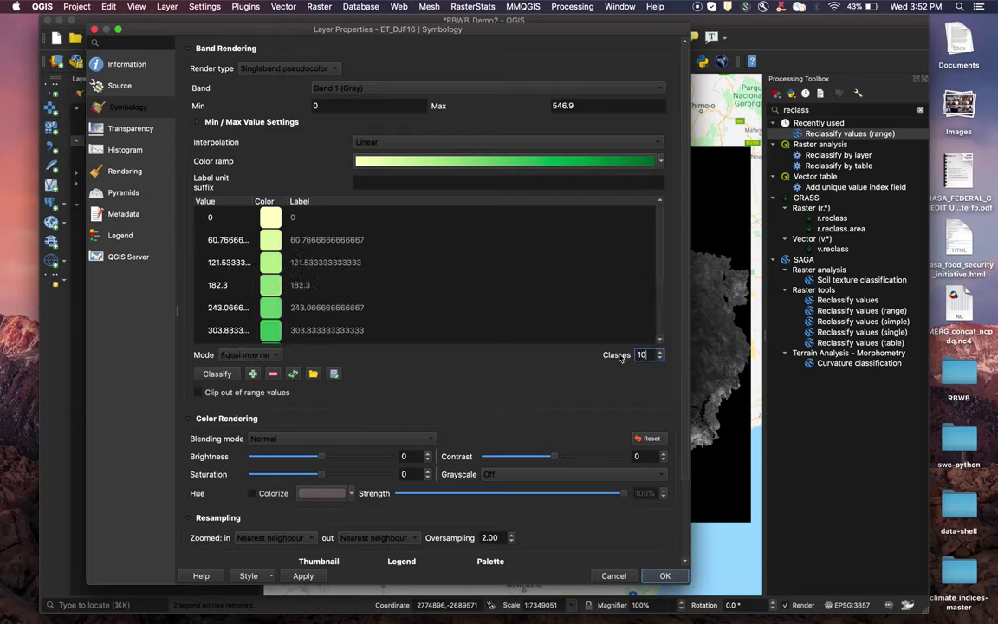
left_click(665, 577)
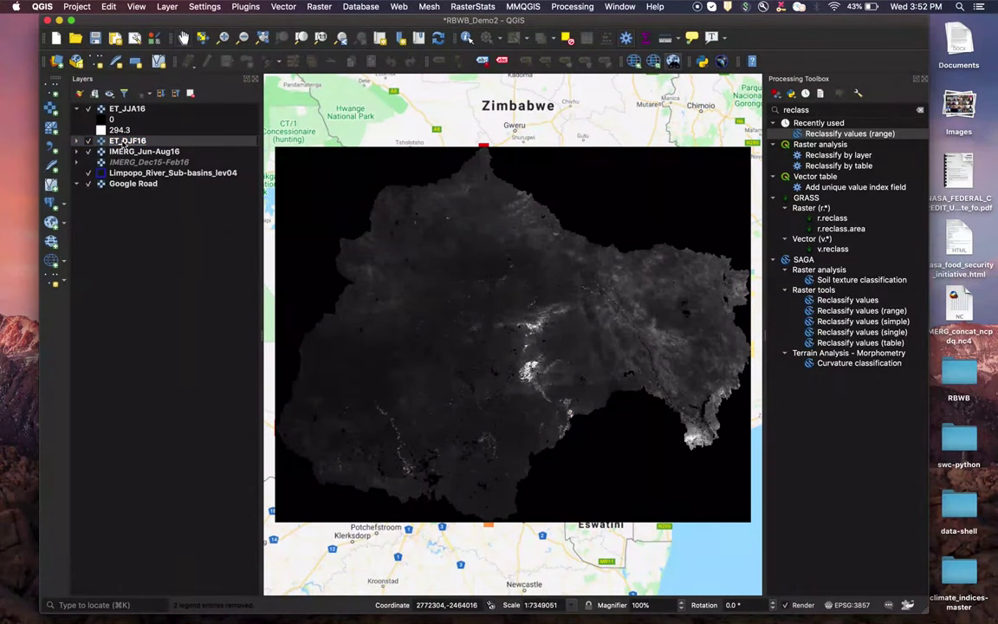
Step: Style the ET_JJA16 layer as singleband pseudocolor, classified by equal interval into 10 classes
double_click(127, 110)
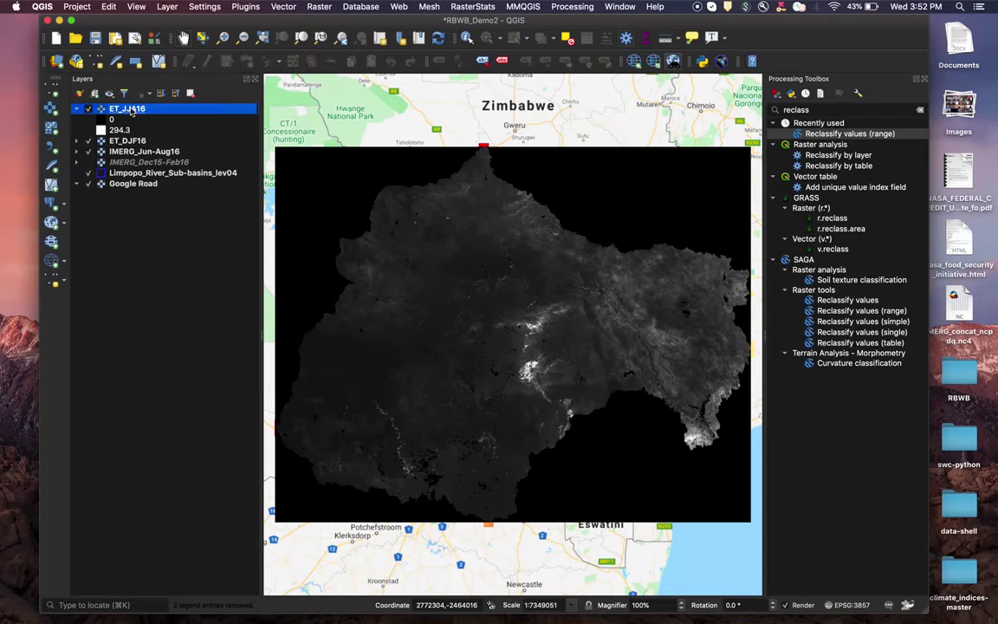
left_click(289, 71)
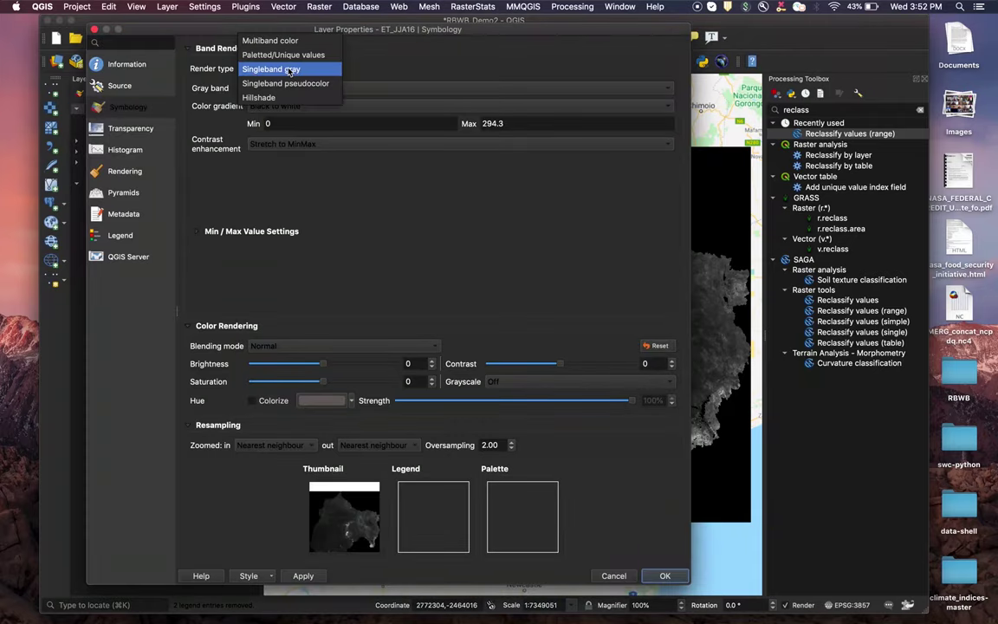
left_click(291, 84)
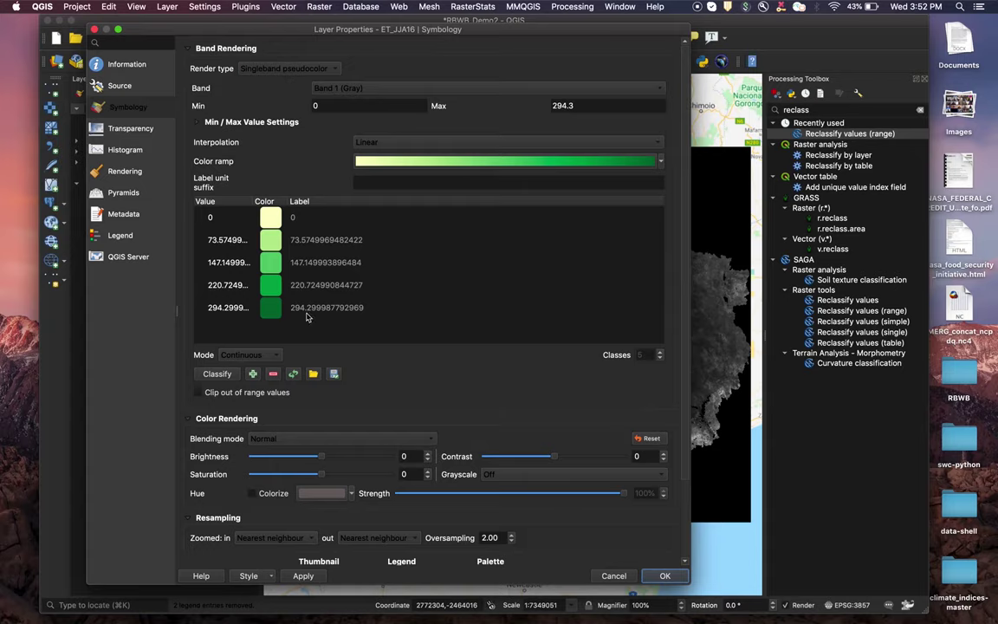
left_click(260, 356)
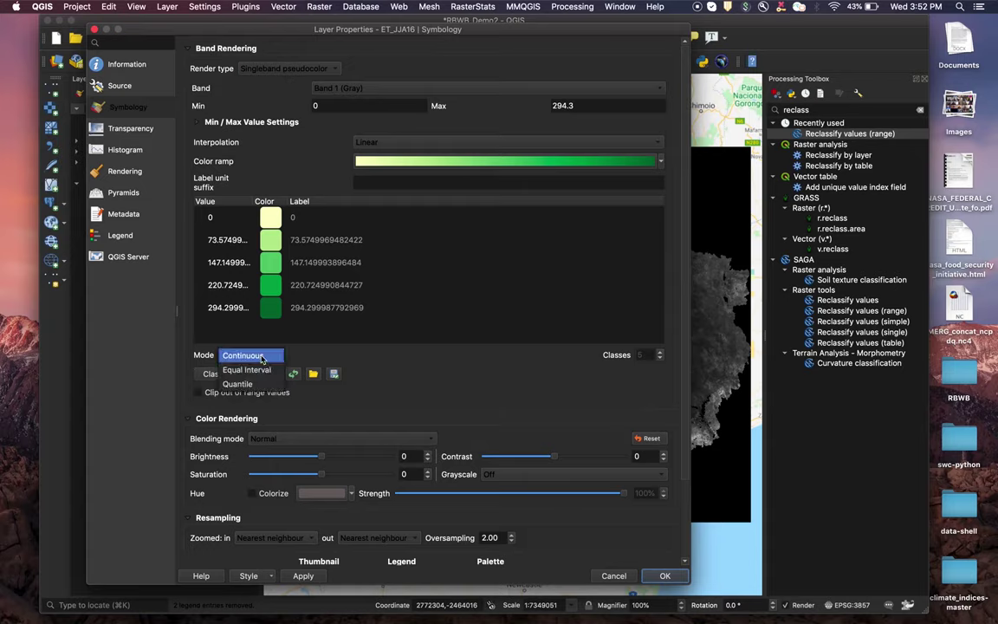
left_click(261, 370)
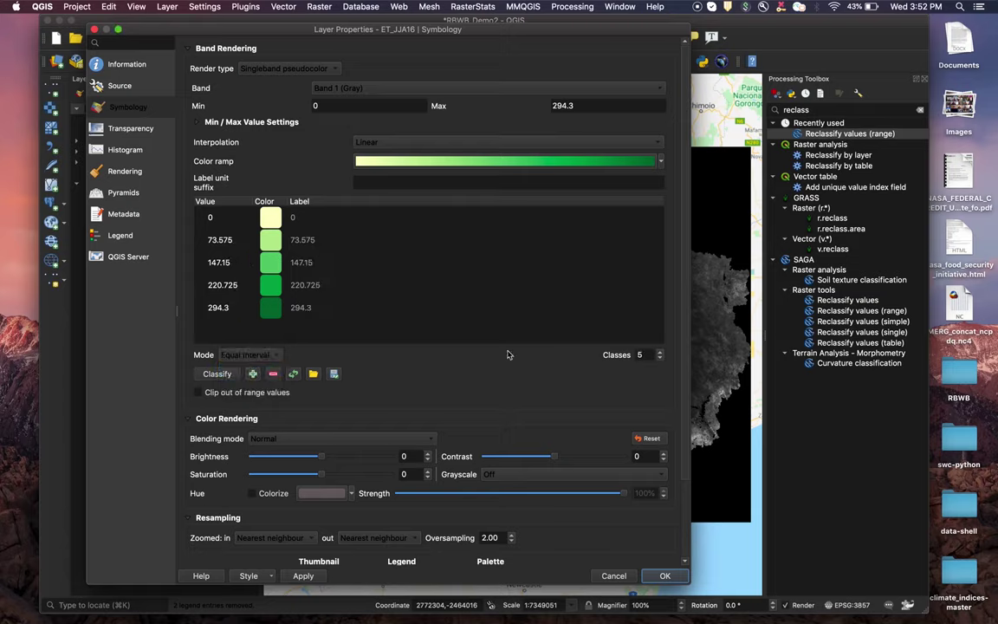
double_click(637, 352)
type("10")
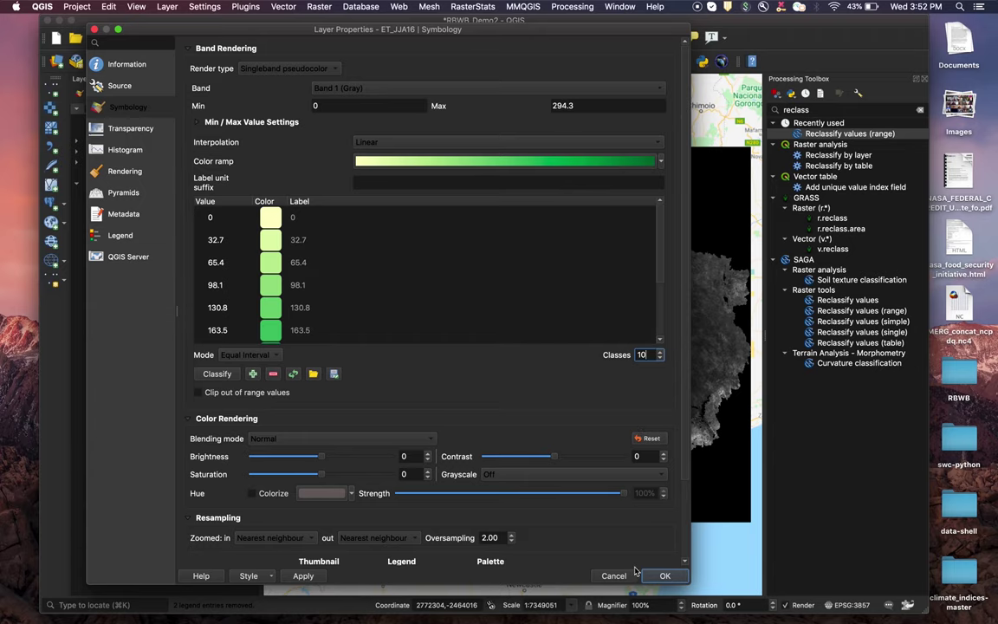
left_click(664, 576)
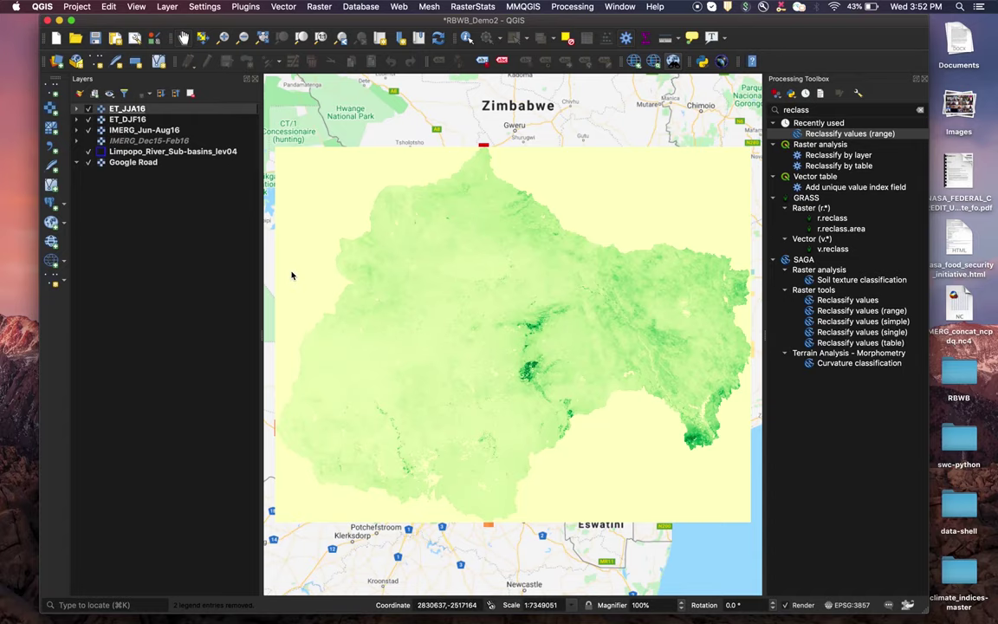
Step: Set 0 as the additional no data value in the ET_JJA16 layer's transparency properties
double_click(130, 110)
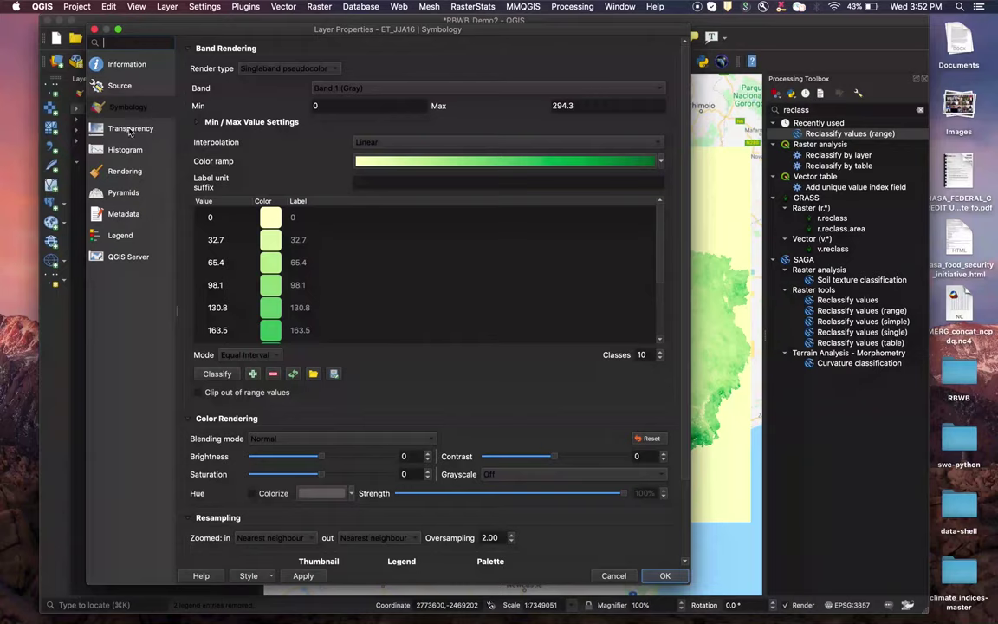
left_click(128, 128)
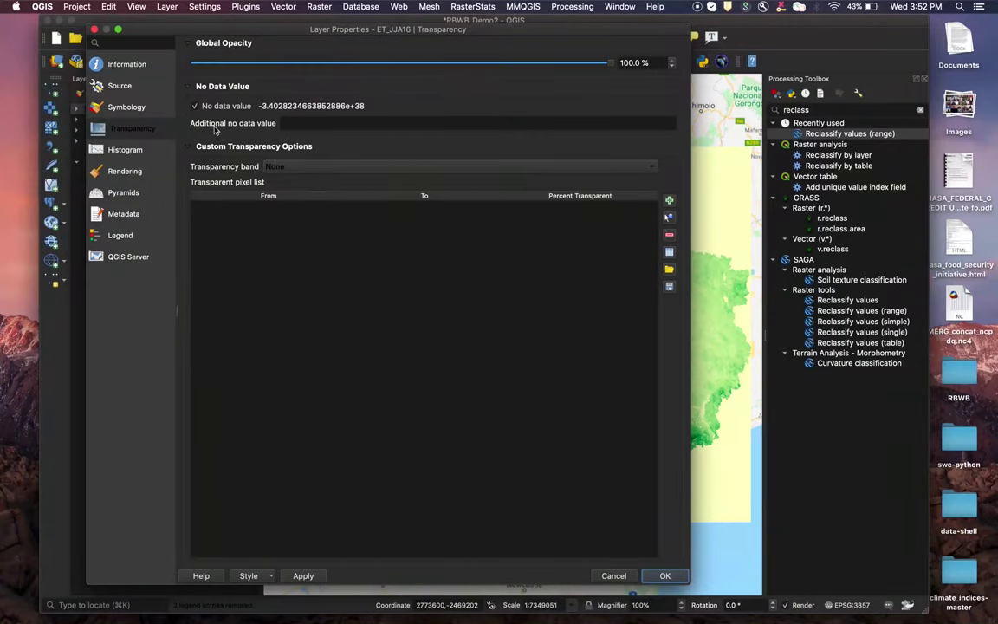
left_click(292, 124)
type("0")
left_click(665, 576)
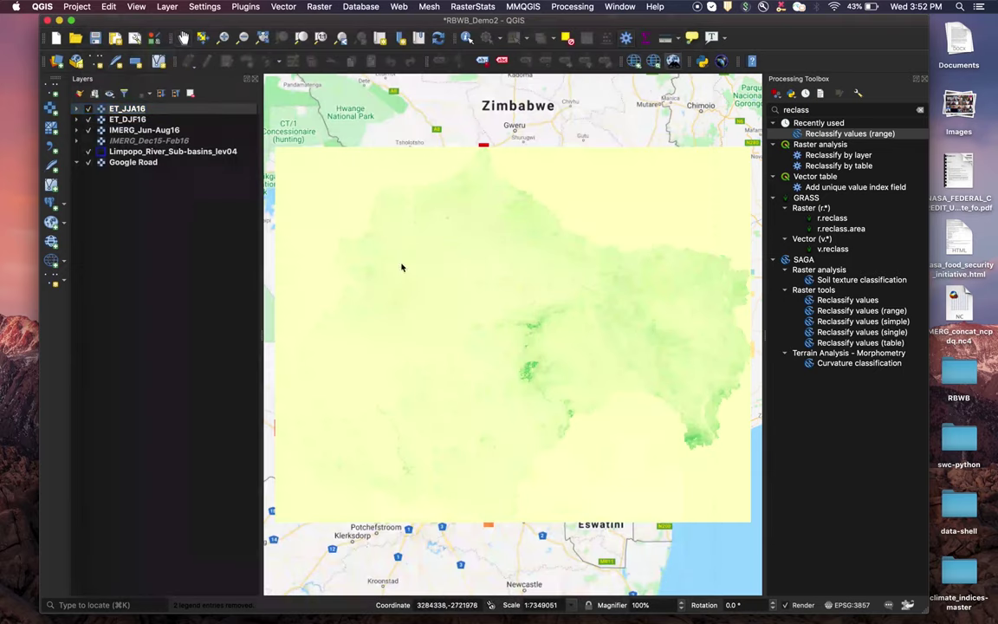
Step: Set 0 as the additional no data value in the ET_DJF16 layer's transparency properties
double_click(130, 120)
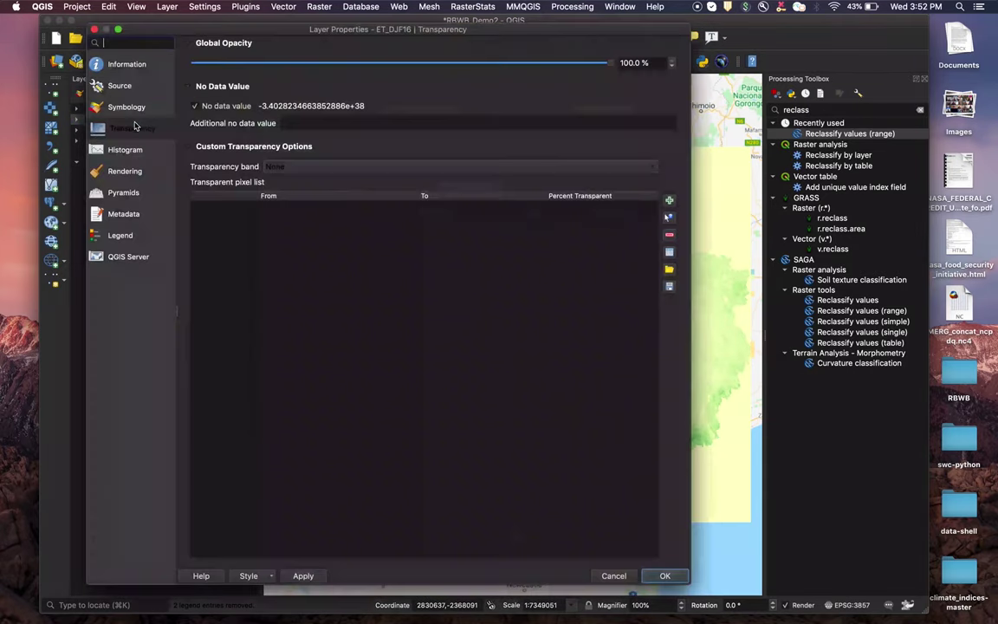
left_click(302, 124)
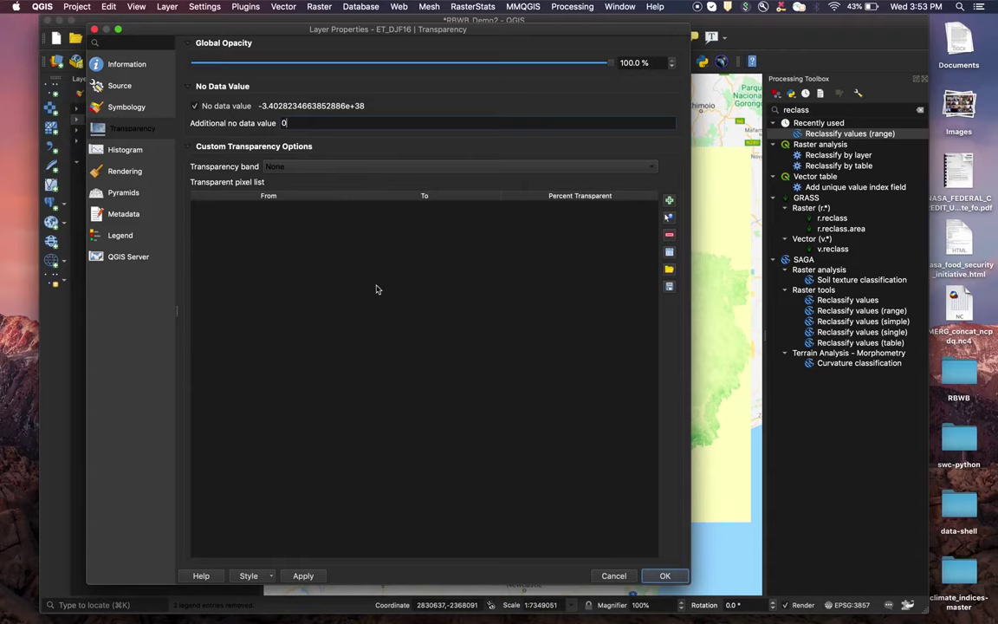
left_click(663, 576)
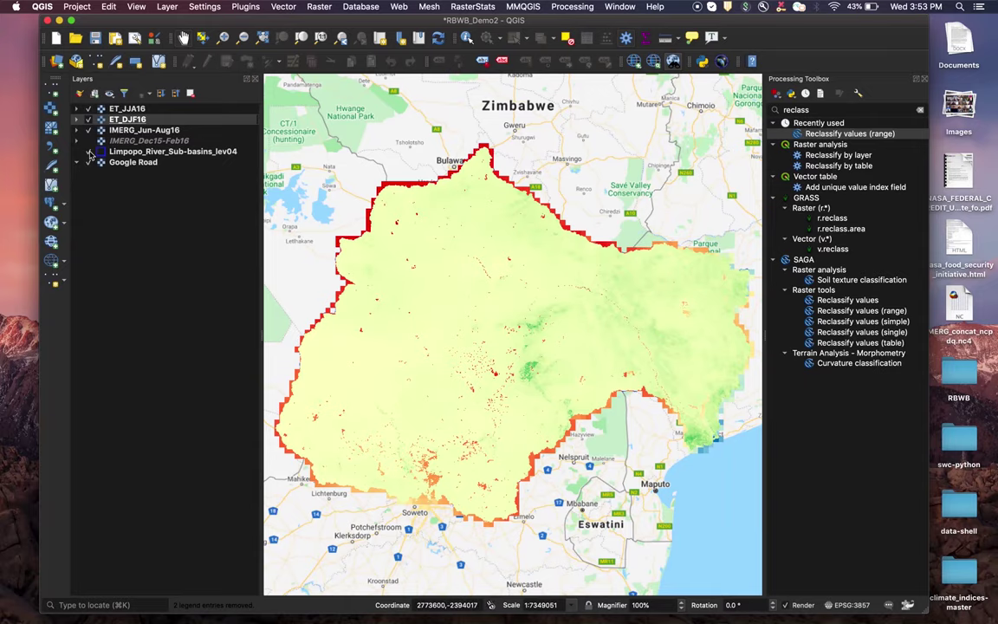
Step: Move the Limpopo_River_Sub-basins_lev04 layer to the top of the layer order and hide the Google Road and IMERG_Jun-Aug16 layers
left_click(88, 162)
left_click_drag(110, 147, 113, 104)
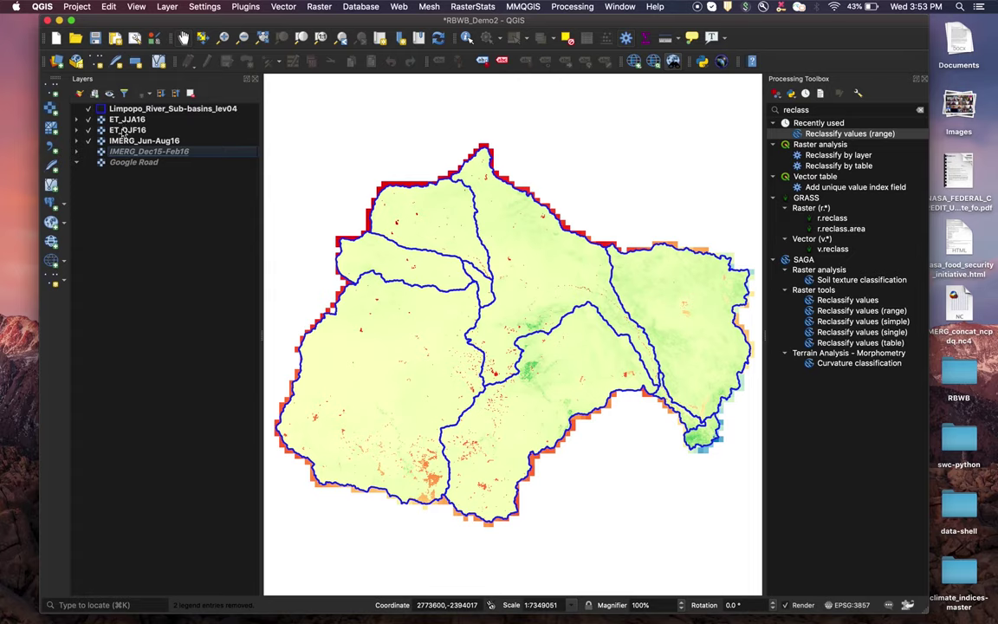
left_click(88, 140)
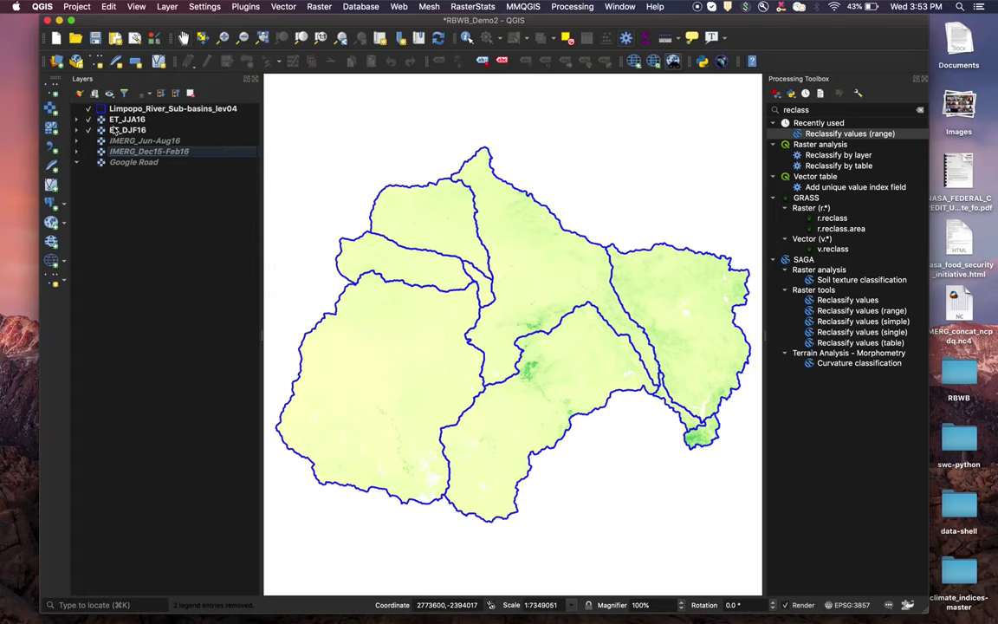
Step: Switch the ET_JJA16 layer's visibility off and on to compare it with ET_DJF16, and show the Google Road basemap again
left_click(87, 121)
left_click(87, 121)
left_click(88, 120)
left_click(88, 121)
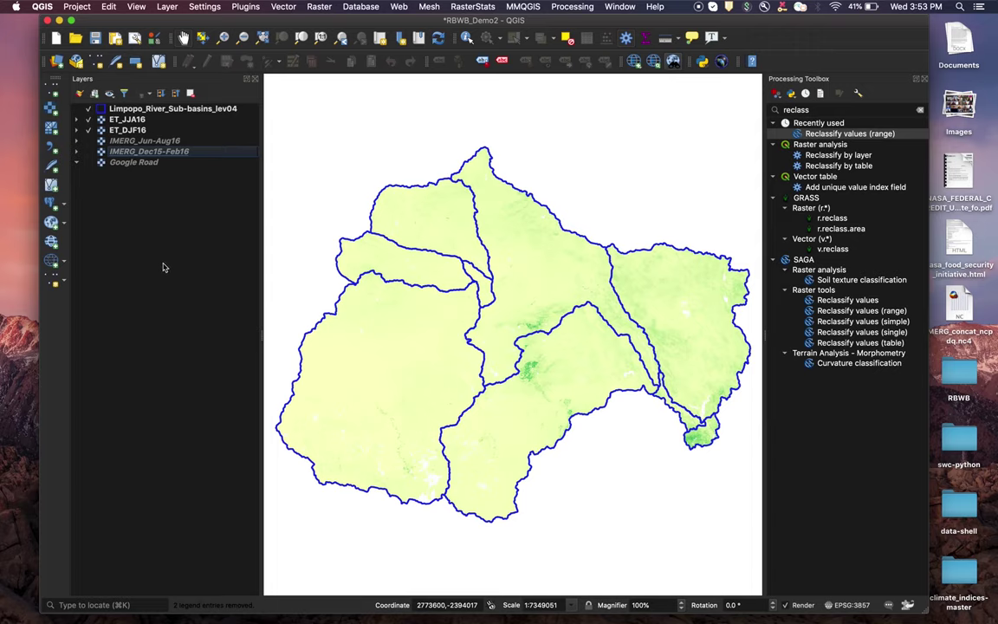
left_click(87, 162)
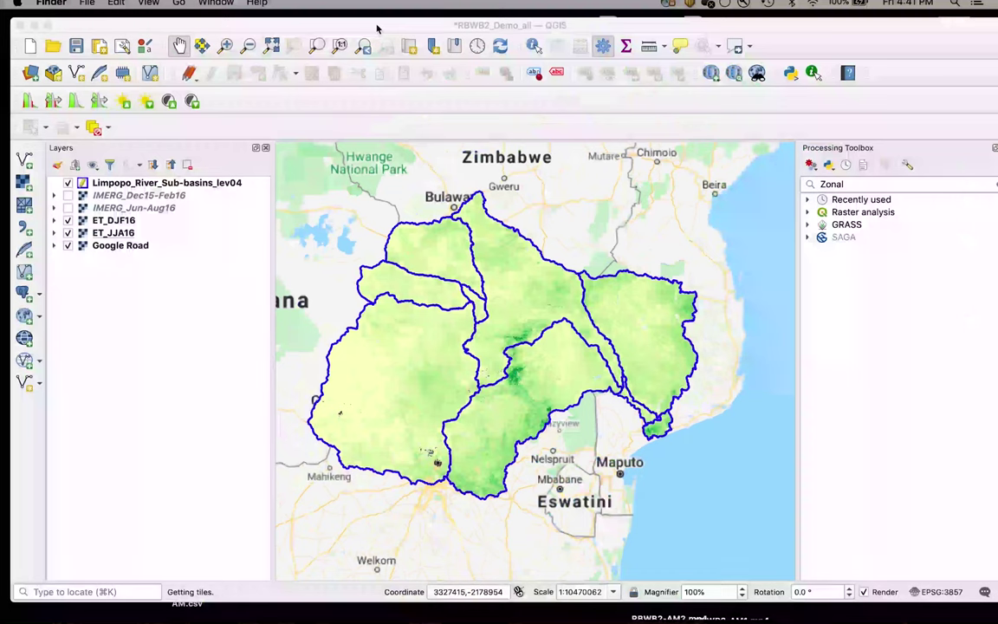
Step: Make the IMERG_Dec15-Feb16 and IMERG_Jun-Aug16 layers visible
left_click_drag(377, 29, 371, 21)
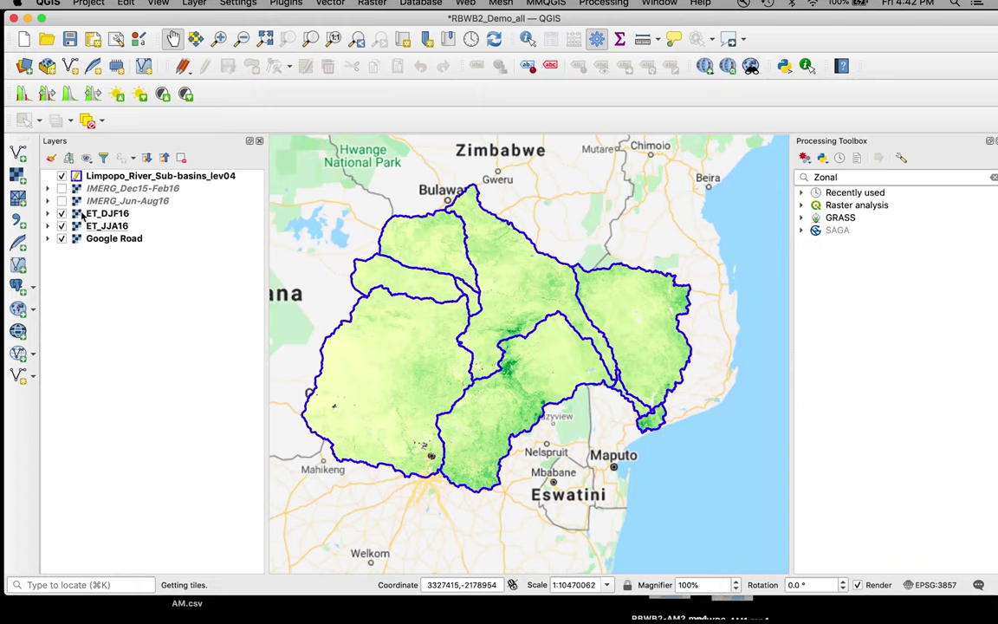
left_click(61, 188)
left_click(62, 200)
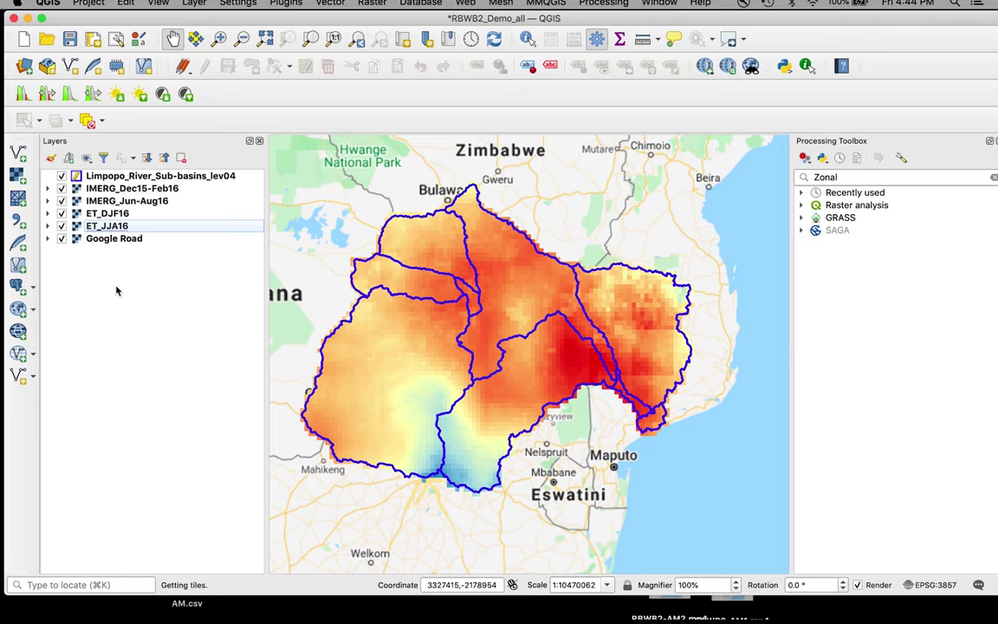
Step: Add the GR_TWS_Dec15.tif raster from the RBWB-2 folder as a layer
left_click(17, 175)
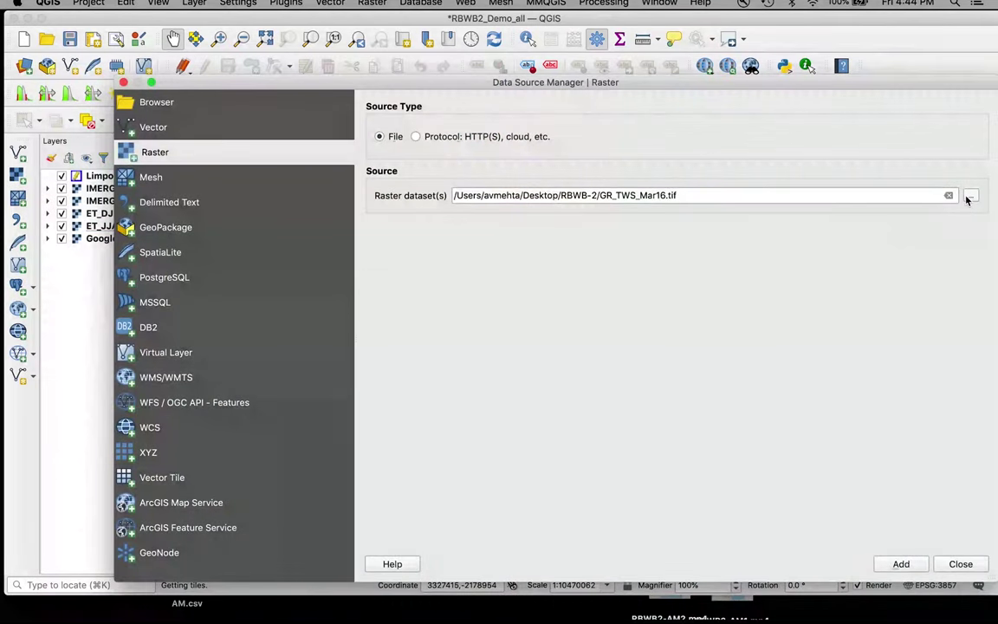
left_click(970, 197)
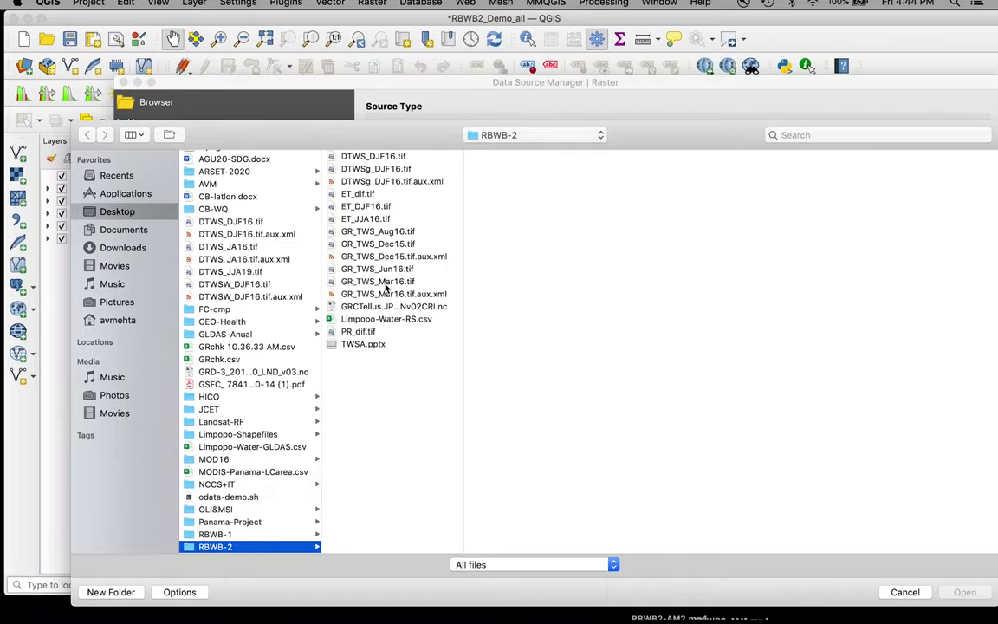
double_click(387, 246)
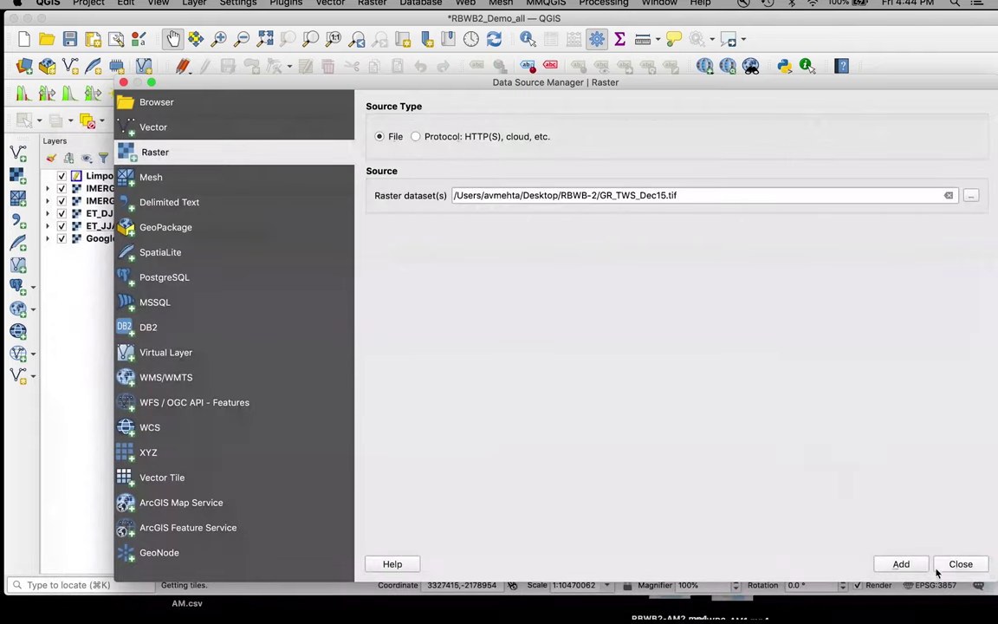
left_click(906, 565)
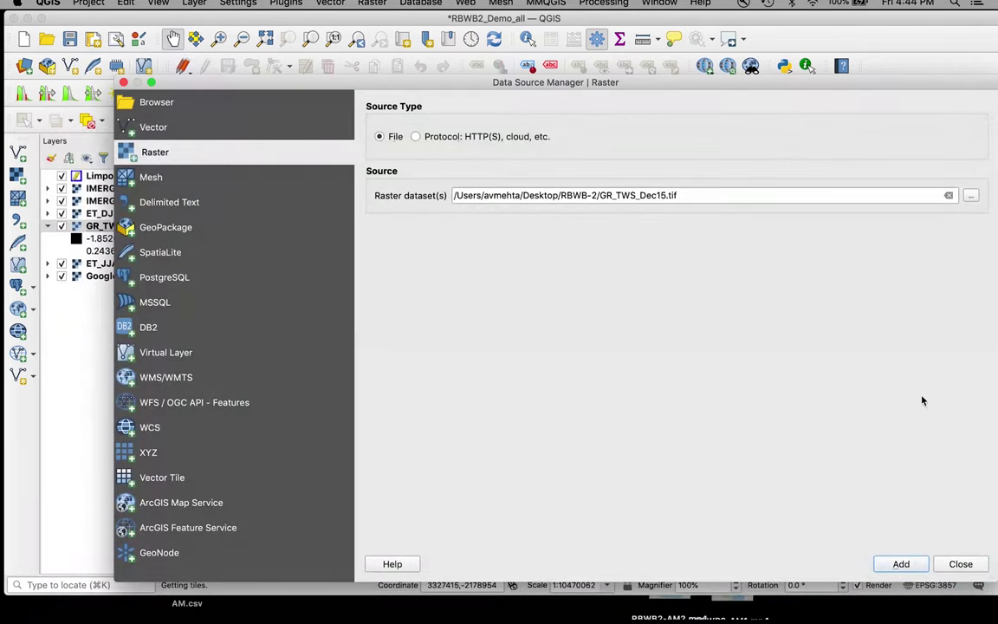
Step: Add the GR_TWS_Mar16.tif raster from the RBWB-2 folder and close the data source manager
left_click(970, 196)
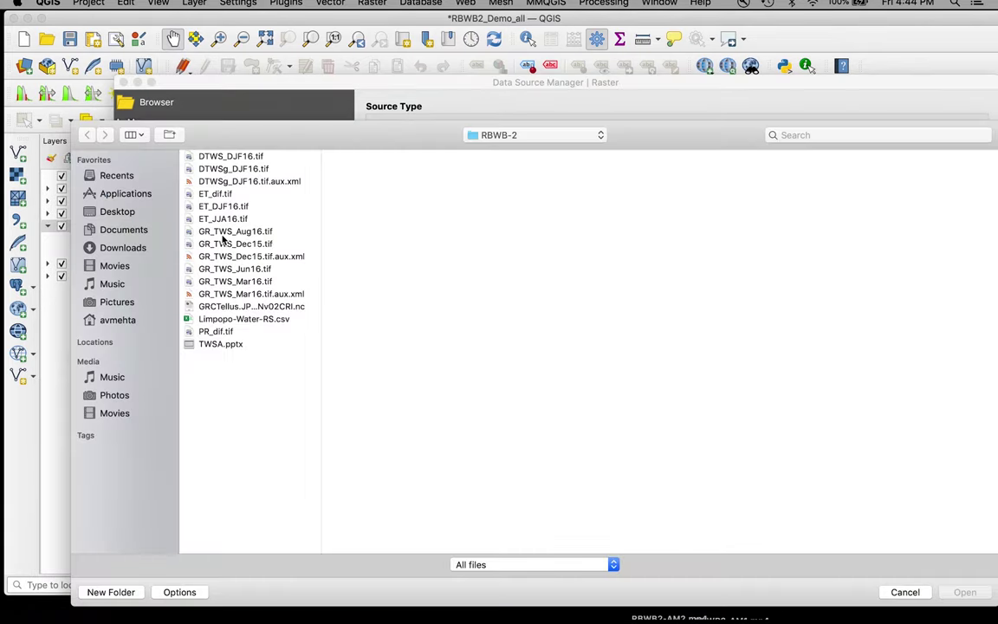
double_click(259, 282)
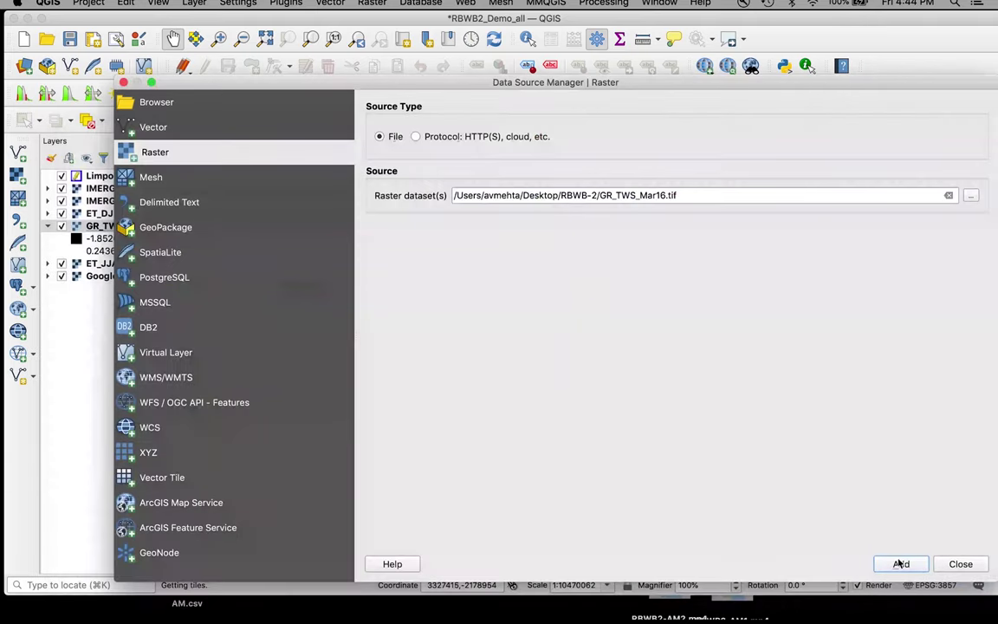
left_click(899, 564)
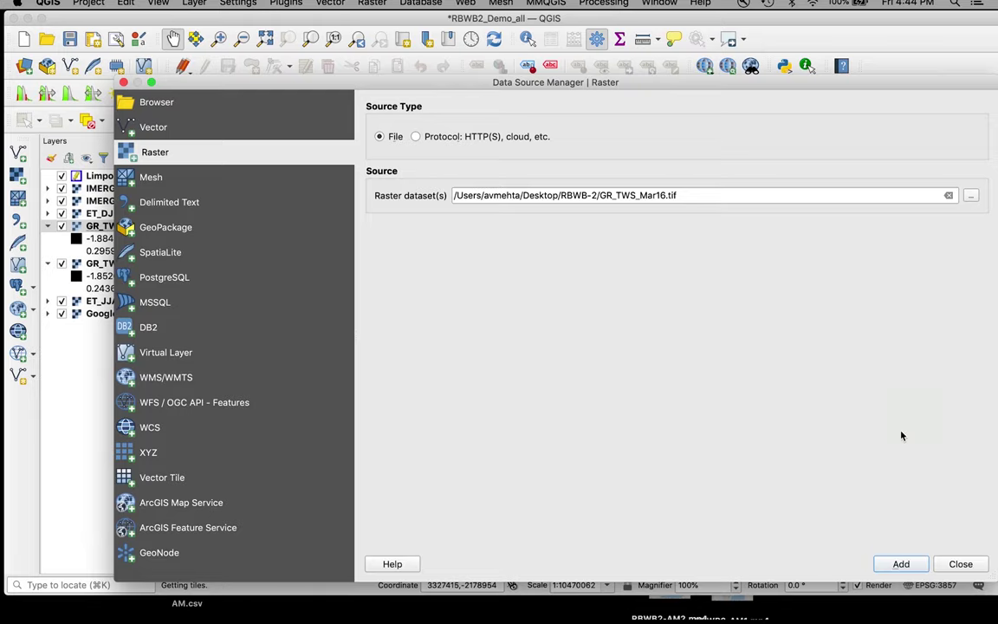
left_click(971, 195)
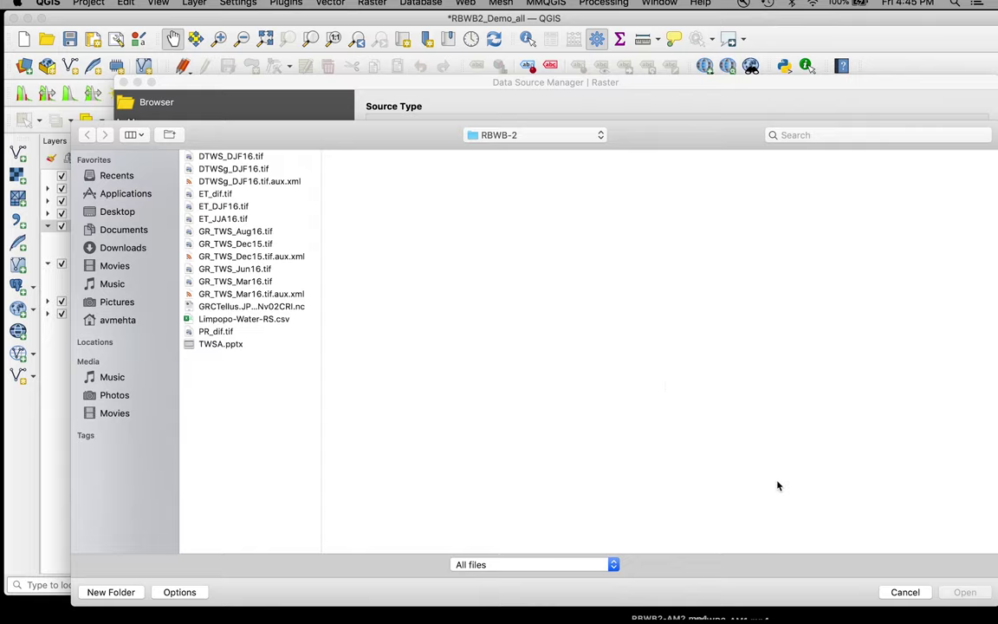
left_click(905, 593)
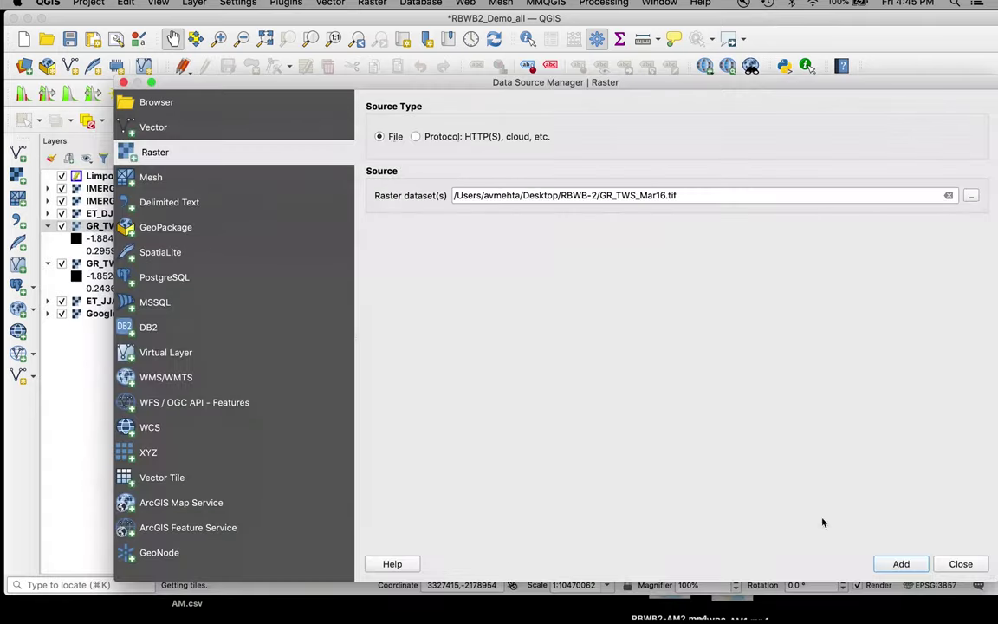
left_click(960, 564)
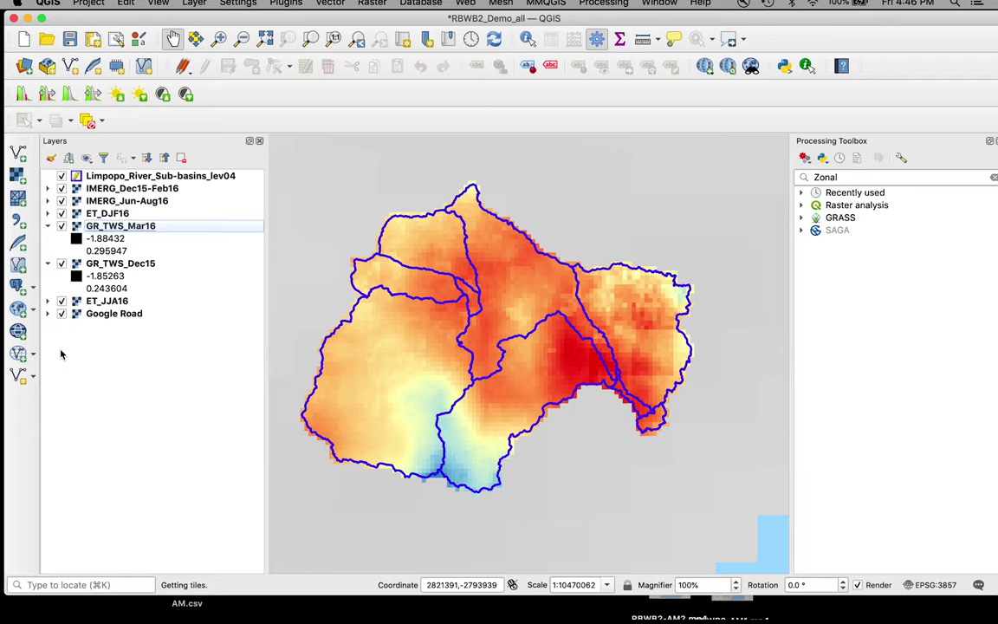
left_click(380, 5)
left_click(416, 18)
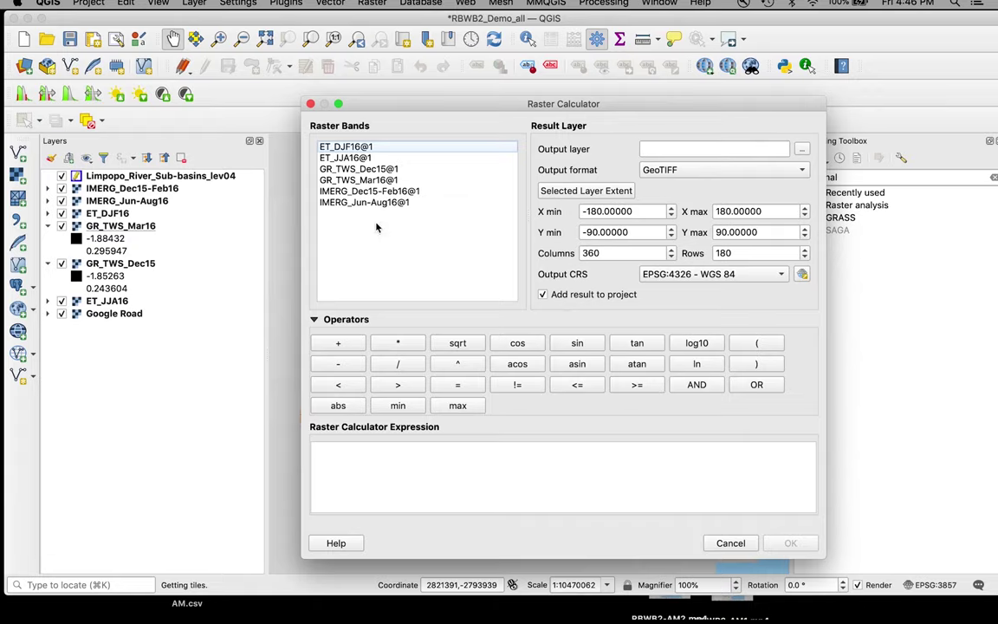
left_click(702, 542)
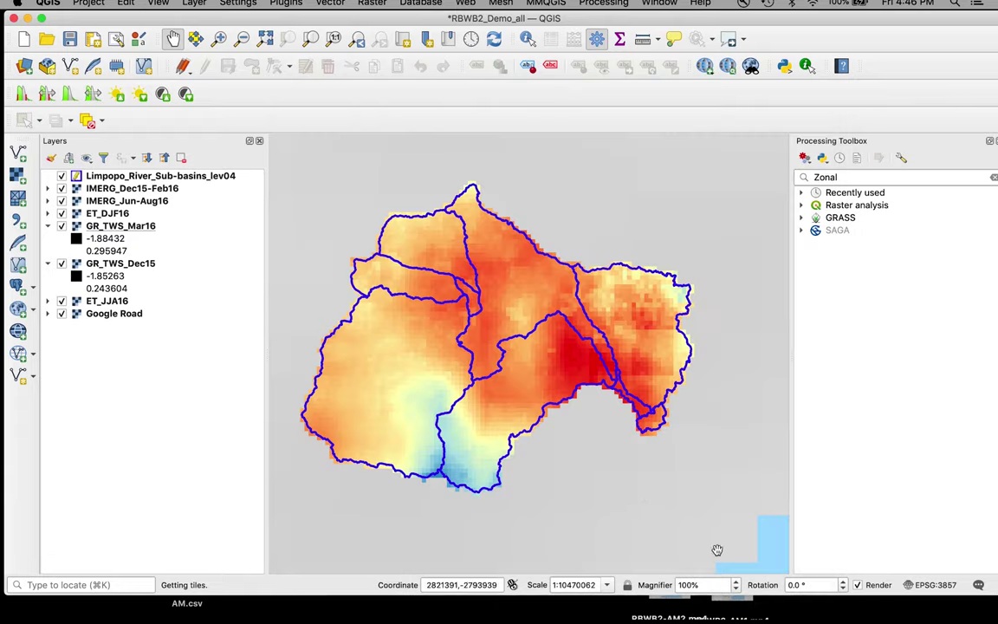
Step: Set up a raster calculation using the ET_DJF16 layer's extent, with the output saved as DTWS_DJF16 on the Desktop
scroll(383, 447, "down", 2)
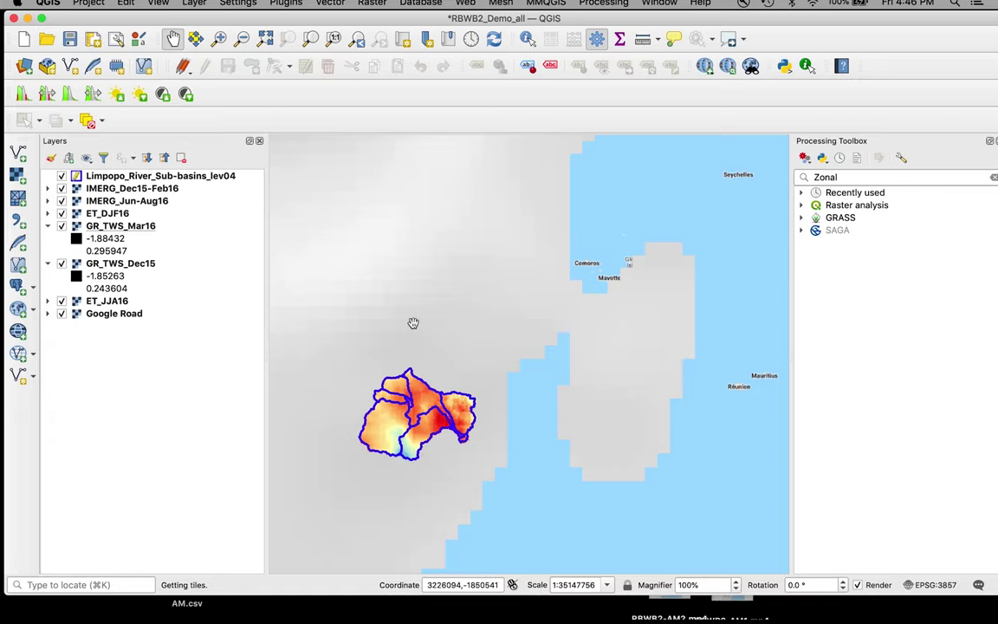
left_click(373, 3)
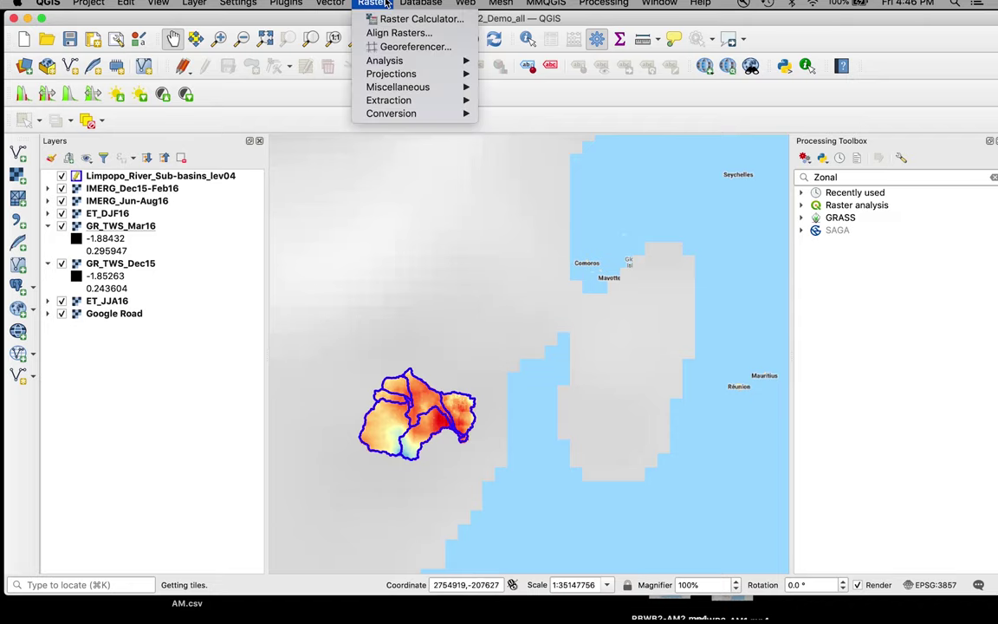
left_click(387, 19)
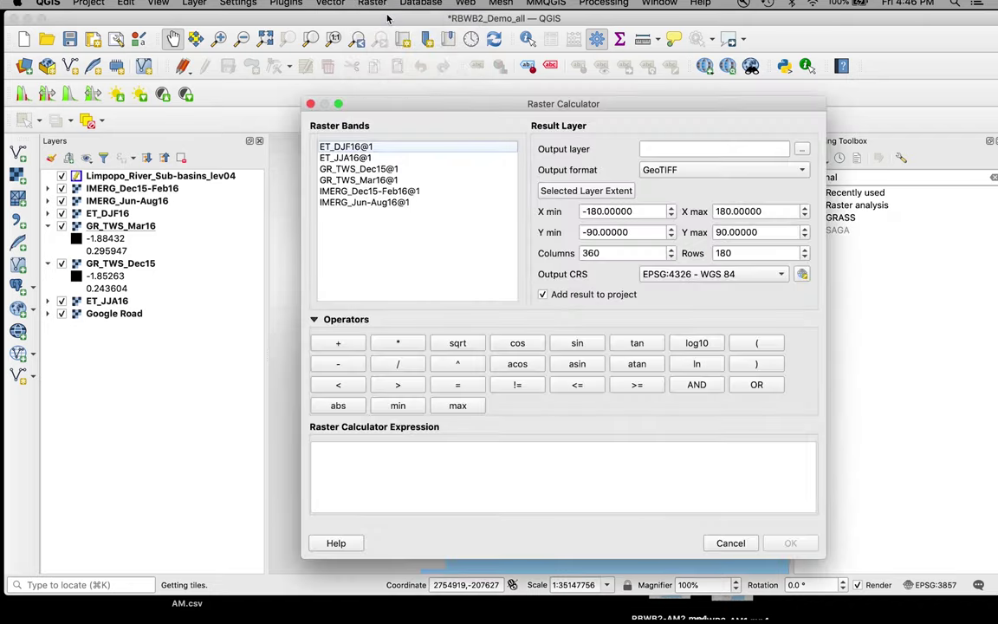
left_click(565, 192)
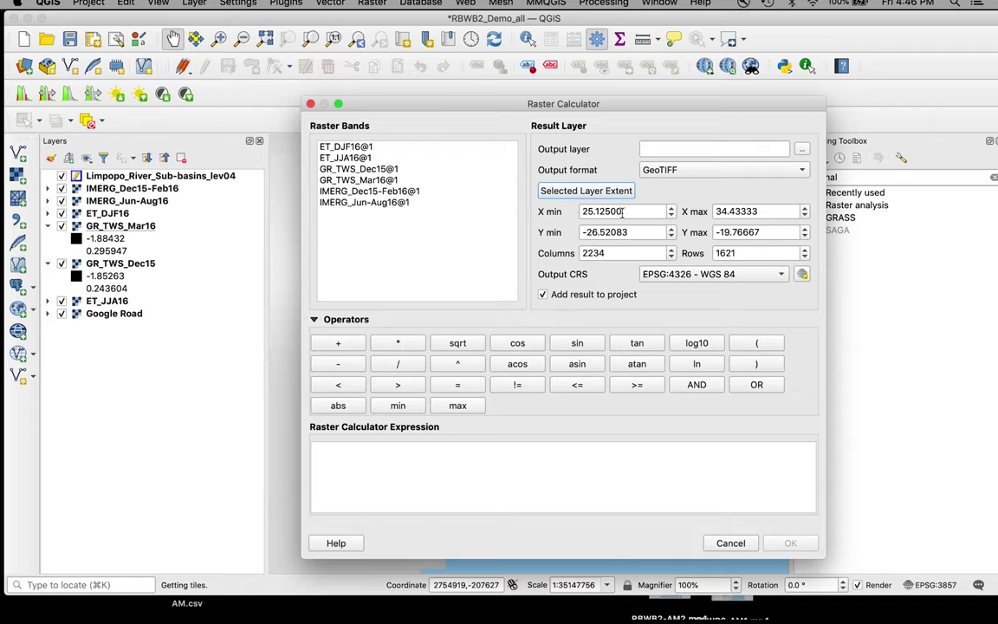
left_click(803, 150)
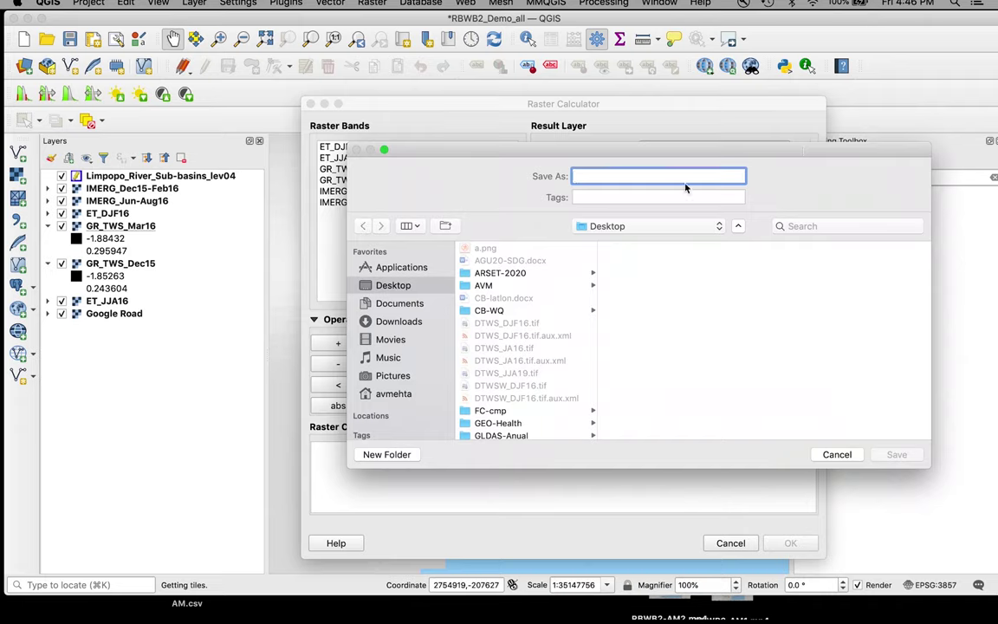
type("DTWS")
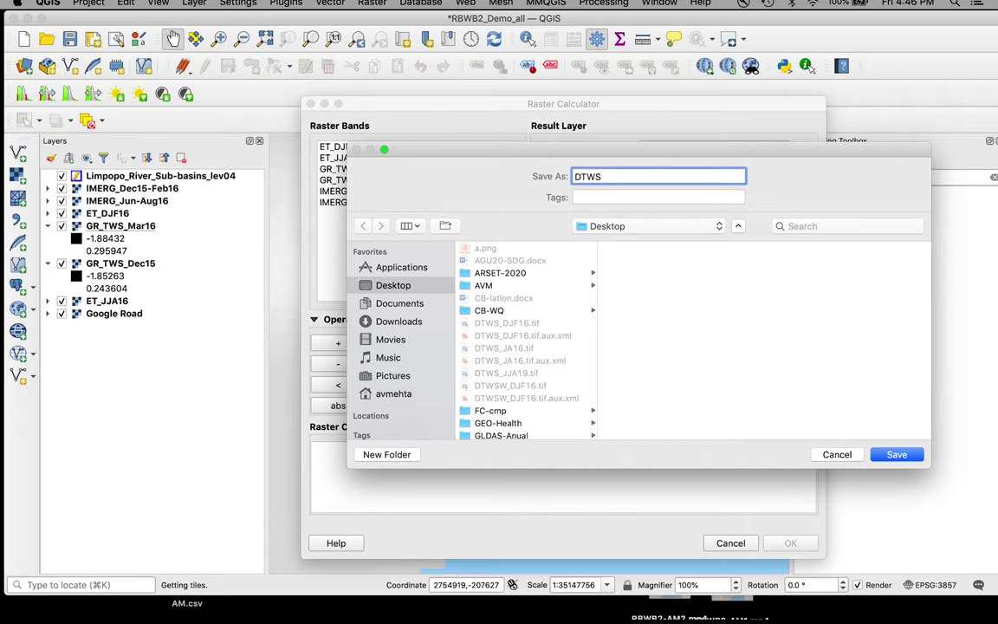
type("_DJF16")
left_click(897, 455)
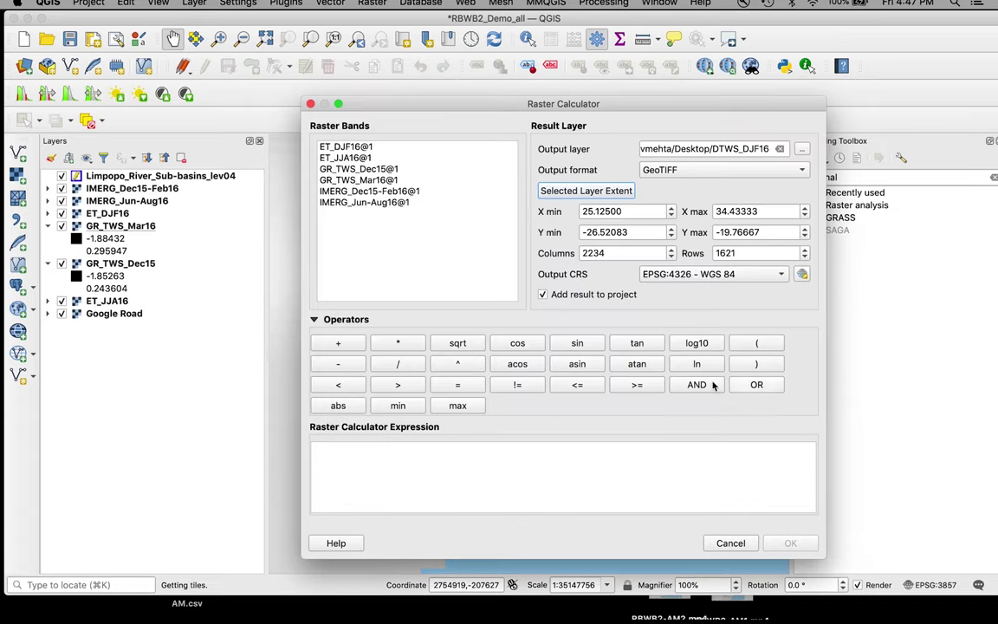
Step: Run the raster calculation with the expression ( "GR_TWS_Mar16@1" - "GR_TWS_Dec15@1" ) * 1000
left_click(757, 342)
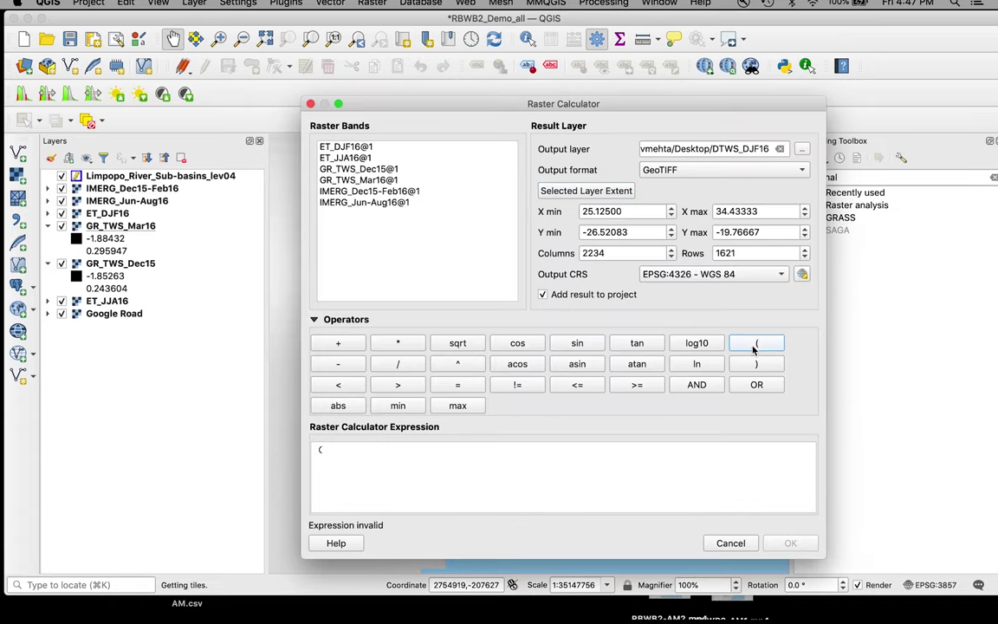
double_click(374, 182)
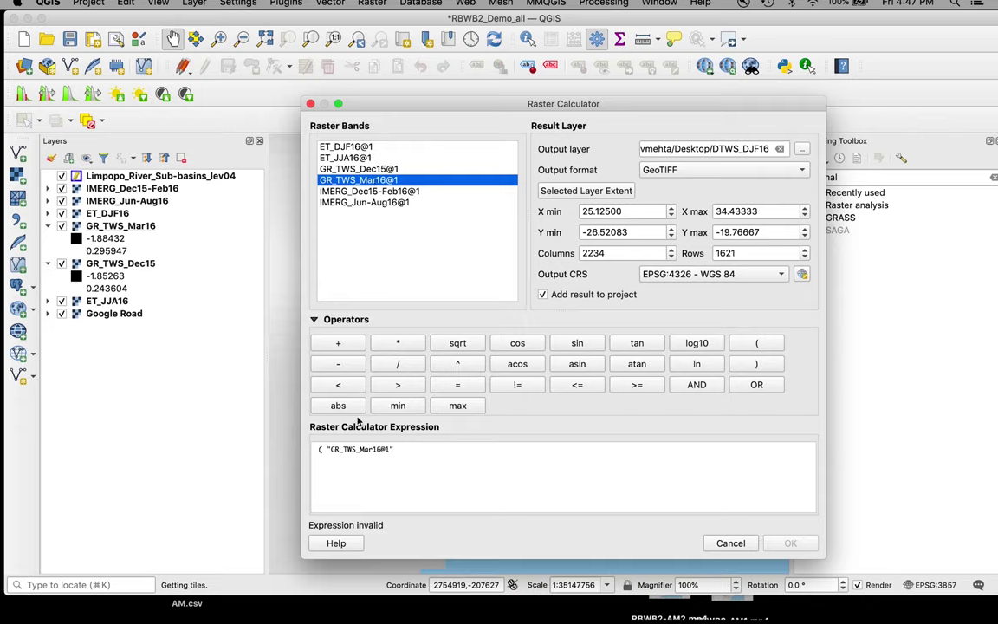
left_click(344, 365)
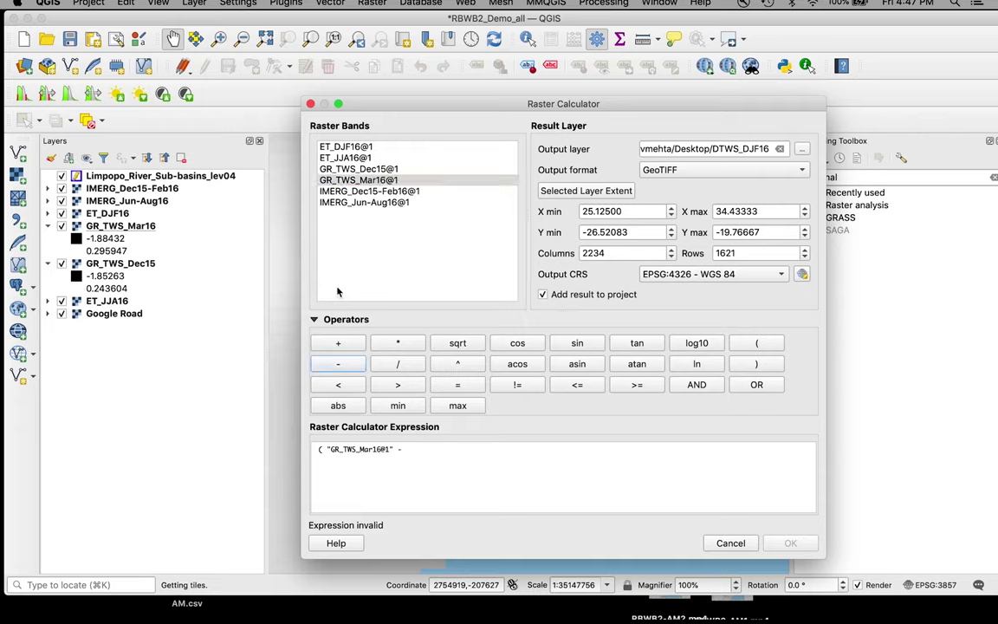
double_click(358, 168)
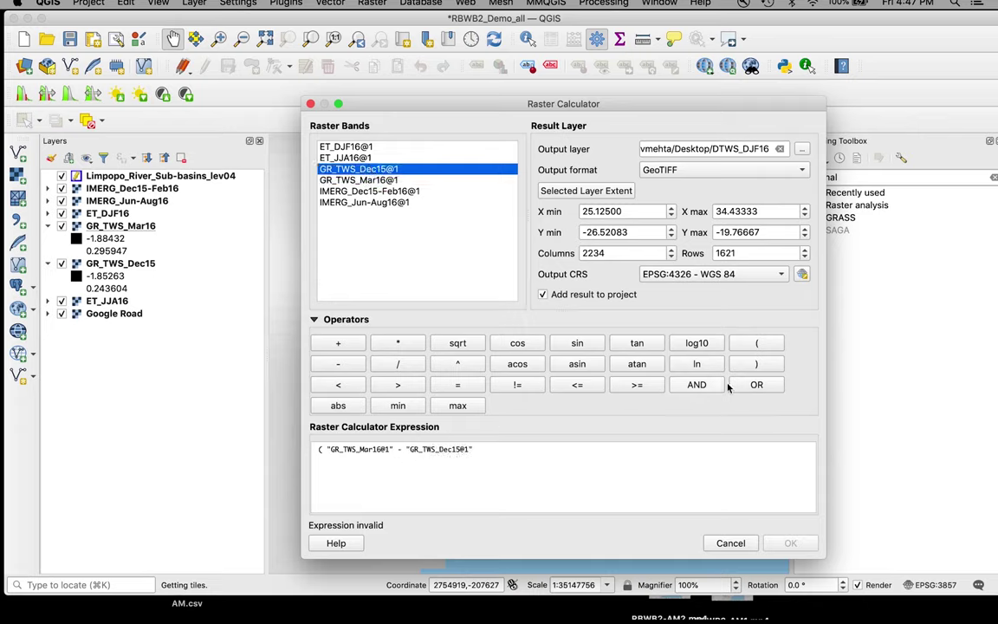
left_click(756, 363)
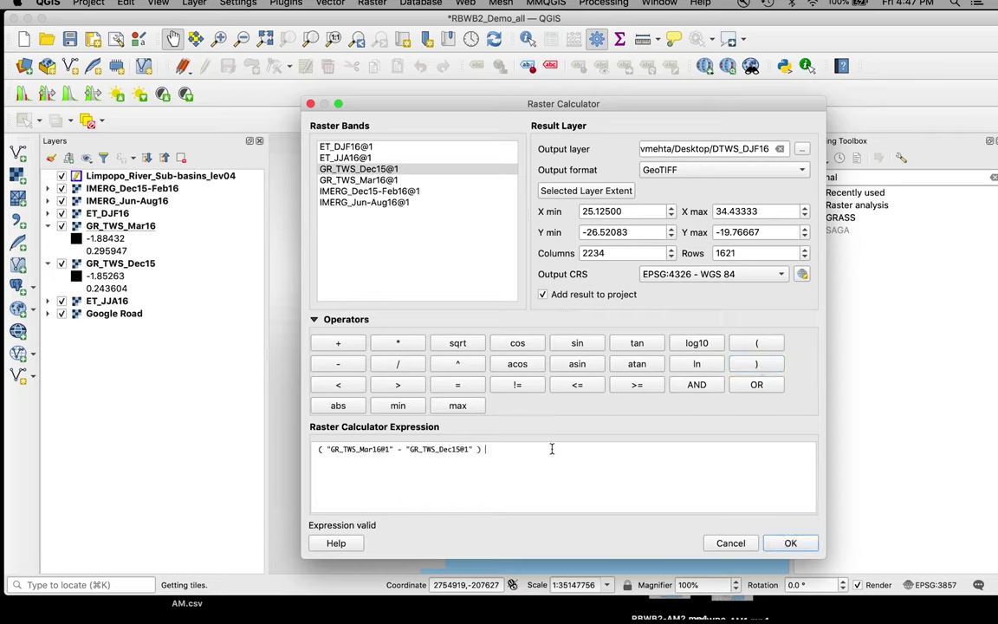
left_click(398, 342)
type("1000")
left_click(792, 543)
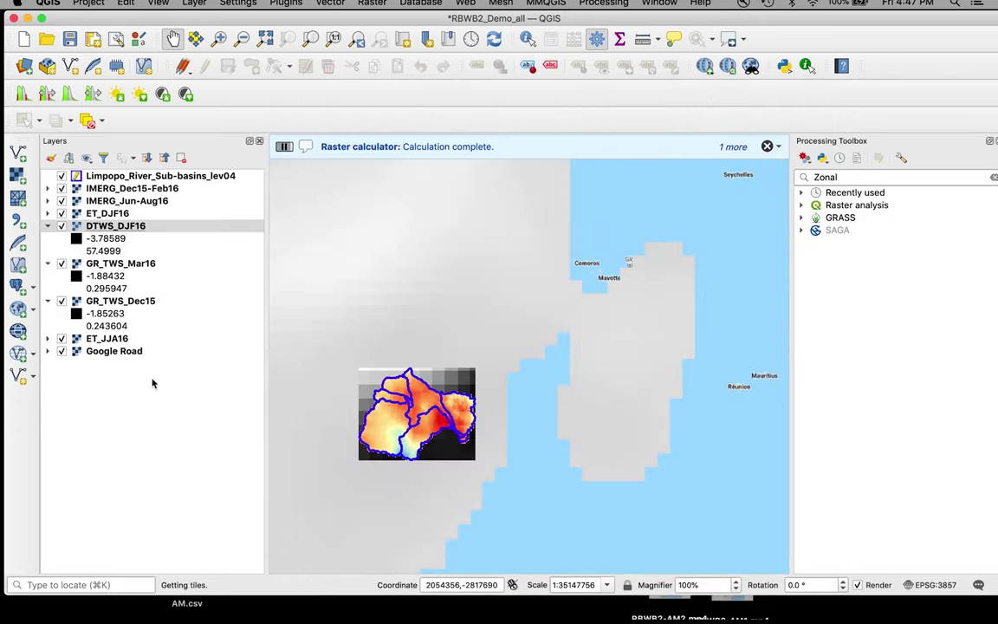
Step: Hide the GR_TWS_Mar16 and GR_TWS_Dec15 layers and zoom the map to the Limpopo sub-basins layer
left_click(64, 265)
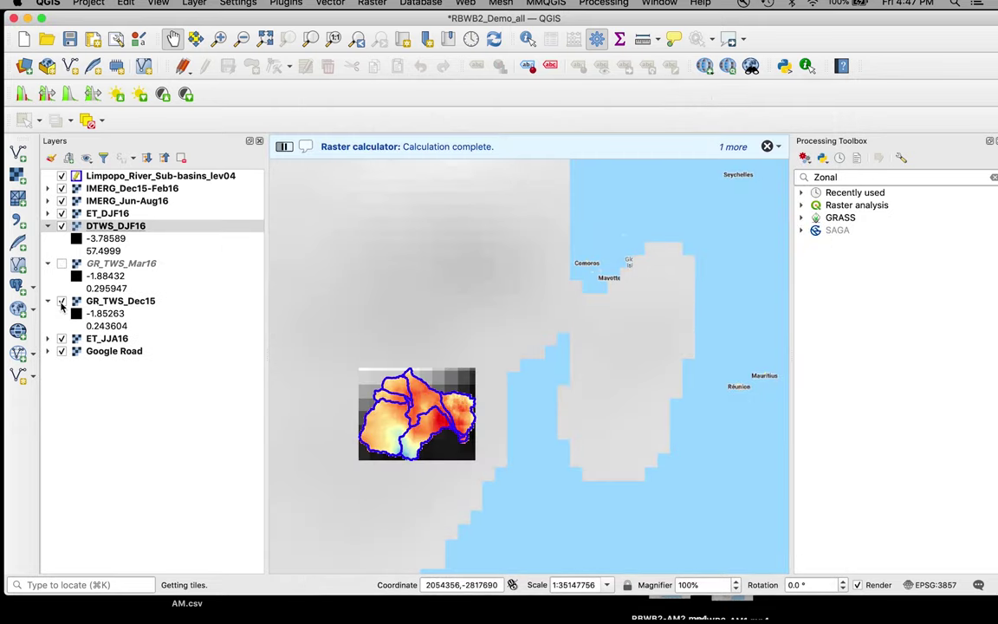
left_click(61, 301)
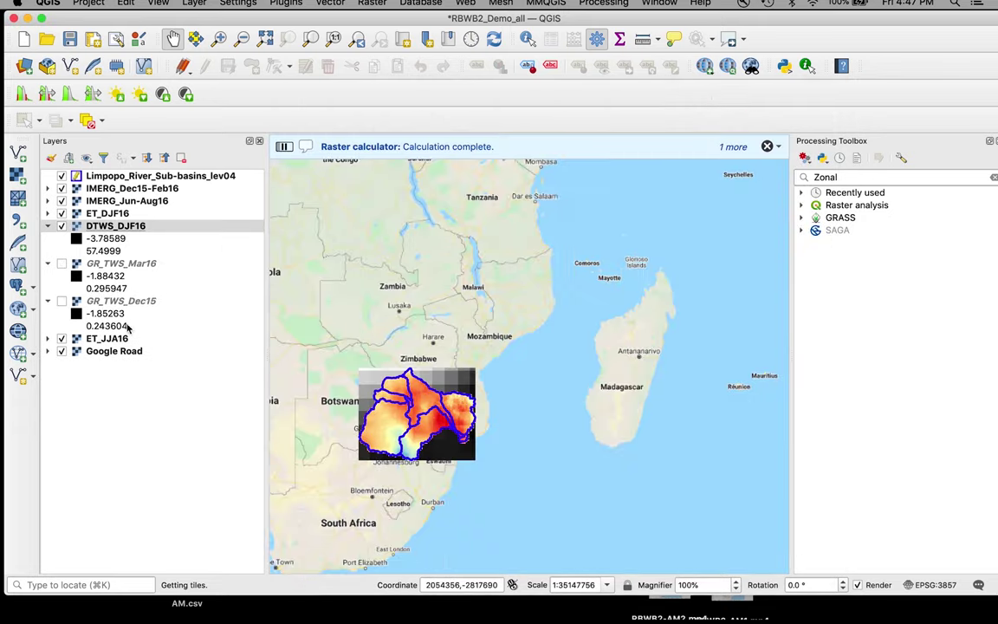
right_click(180, 177)
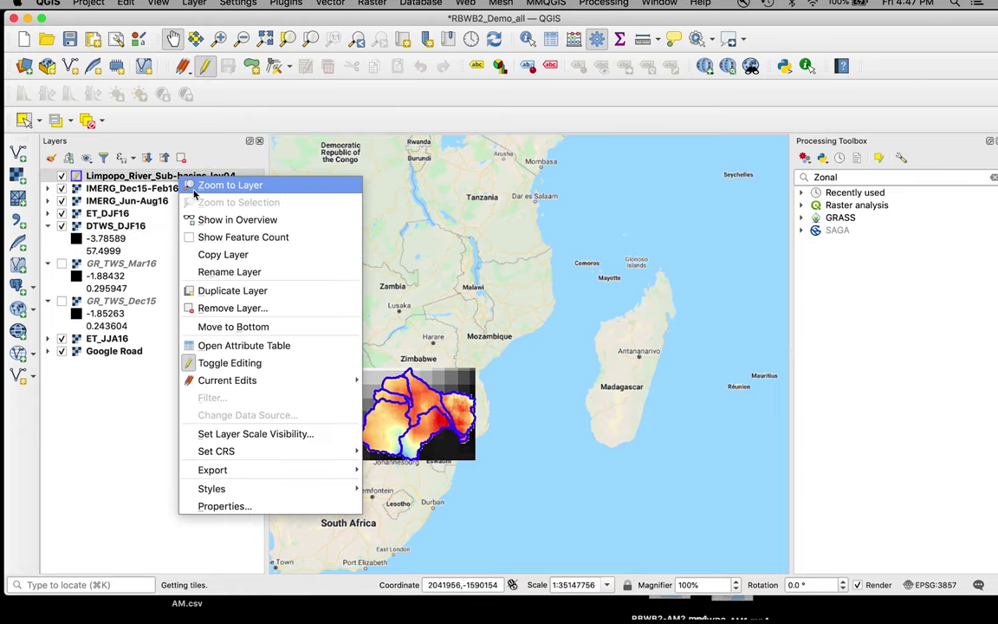
left_click(208, 184)
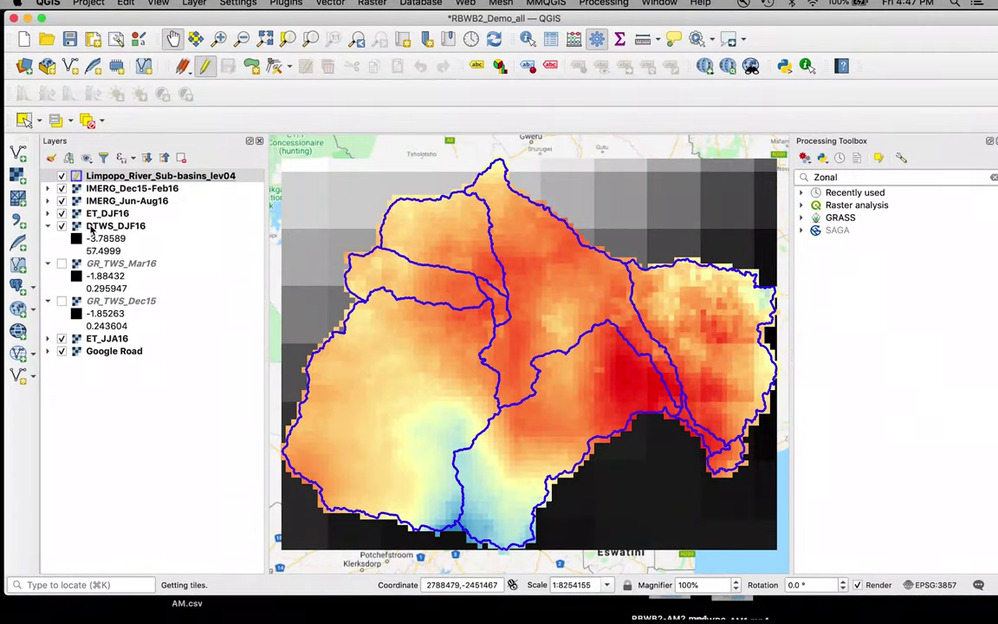
Step: Hide the IMERG_Jun-Aug16, IMERG_Dec15-Feb16 and ET_DJF16 layers to reveal the DTWS_DJF16 raster
left_click(62, 200)
left_click(62, 188)
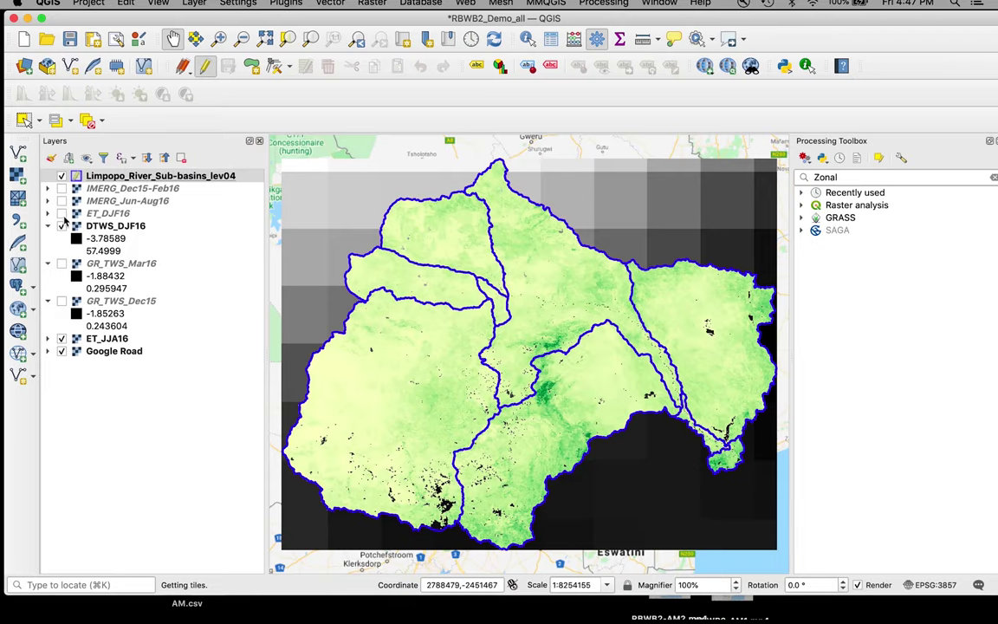
left_click(62, 213)
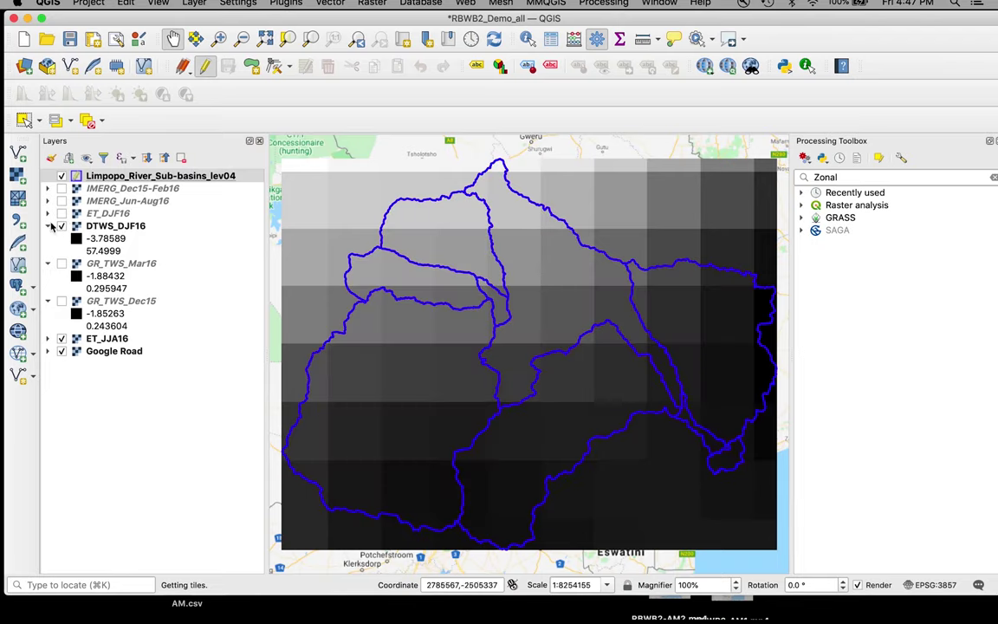
Step: Review the symbology properties of the grayscale DTWS_DJF16 layer and close them without changes
right_click(103, 226)
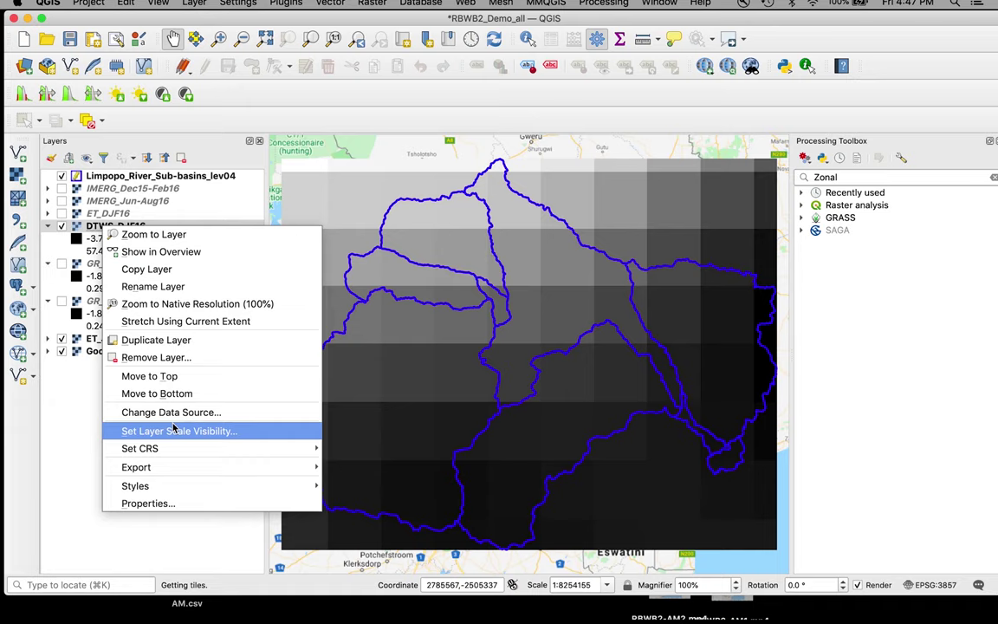
left_click(156, 502)
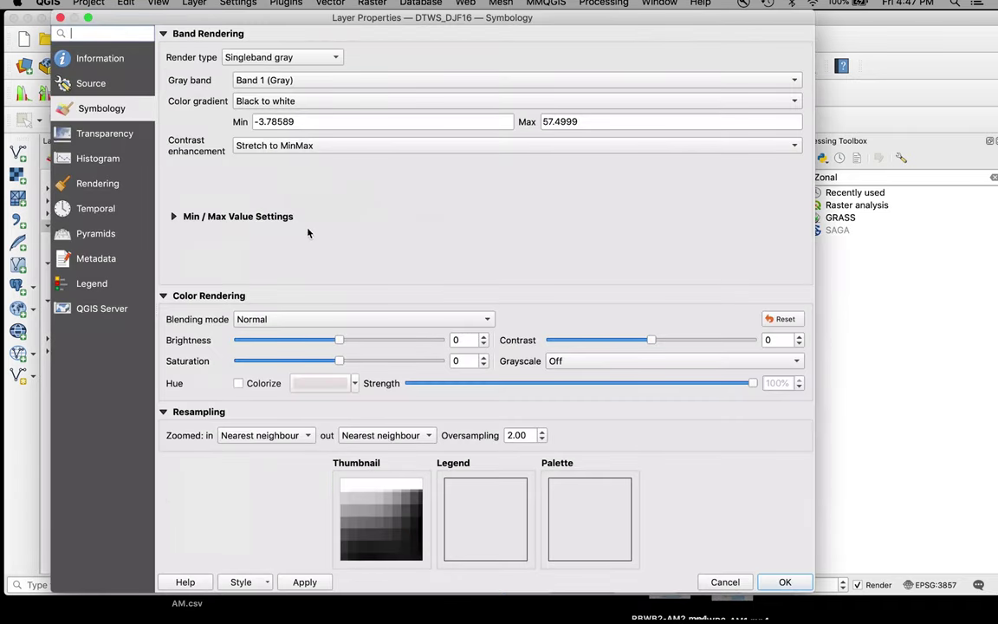
left_click(725, 581)
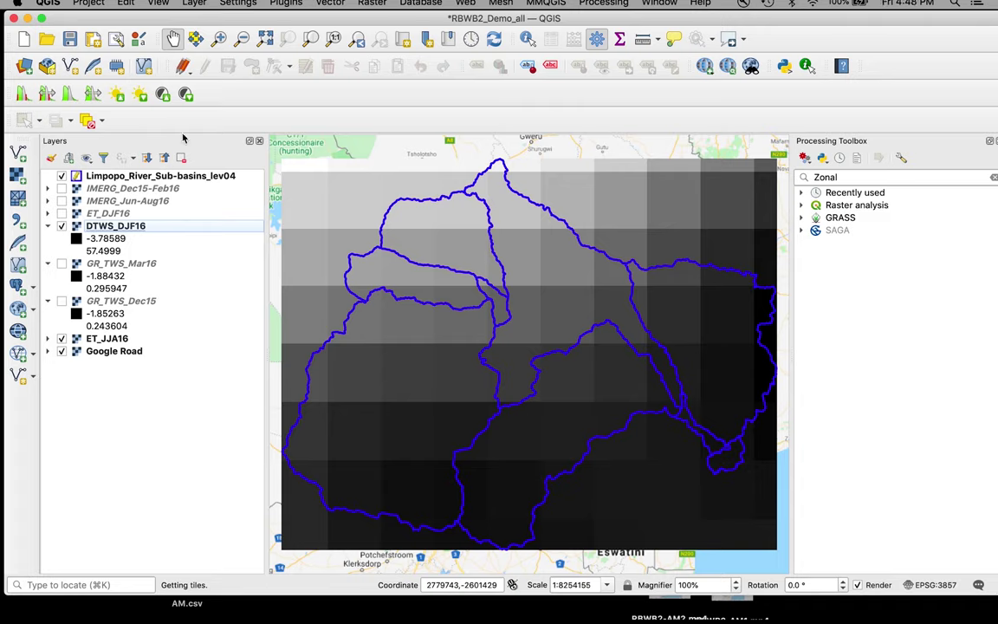
Step: Set up a new raster calculation with the output saved as PR_dif on the Desktop
left_click(373, 3)
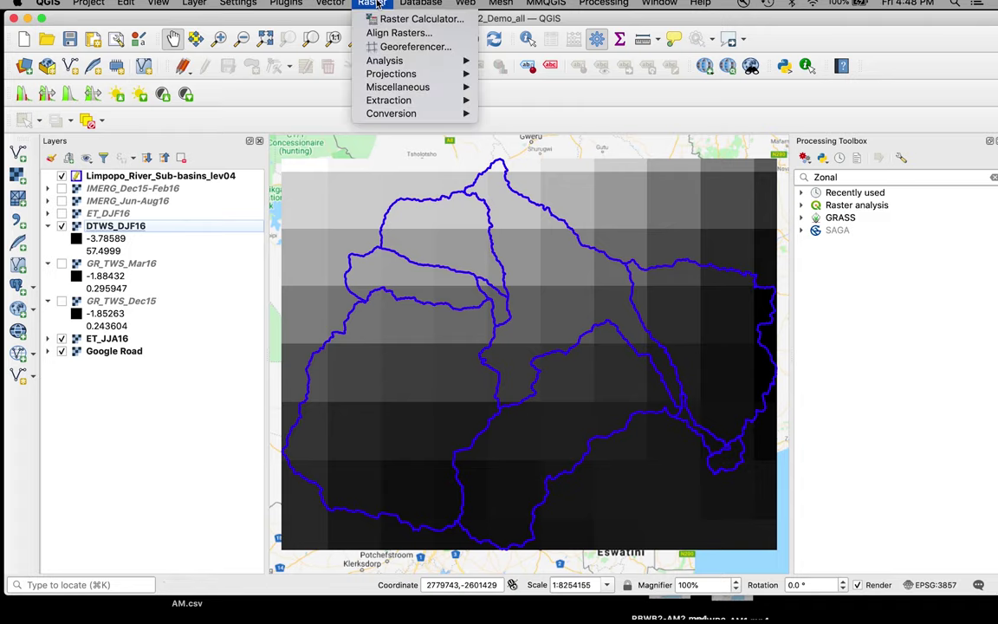
left_click(407, 19)
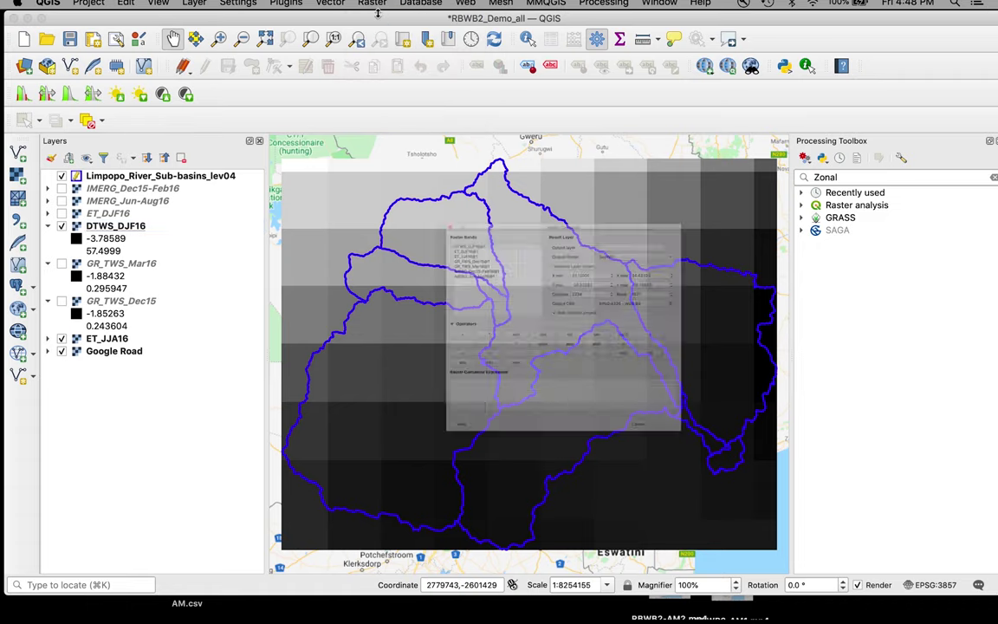
left_click(801, 150)
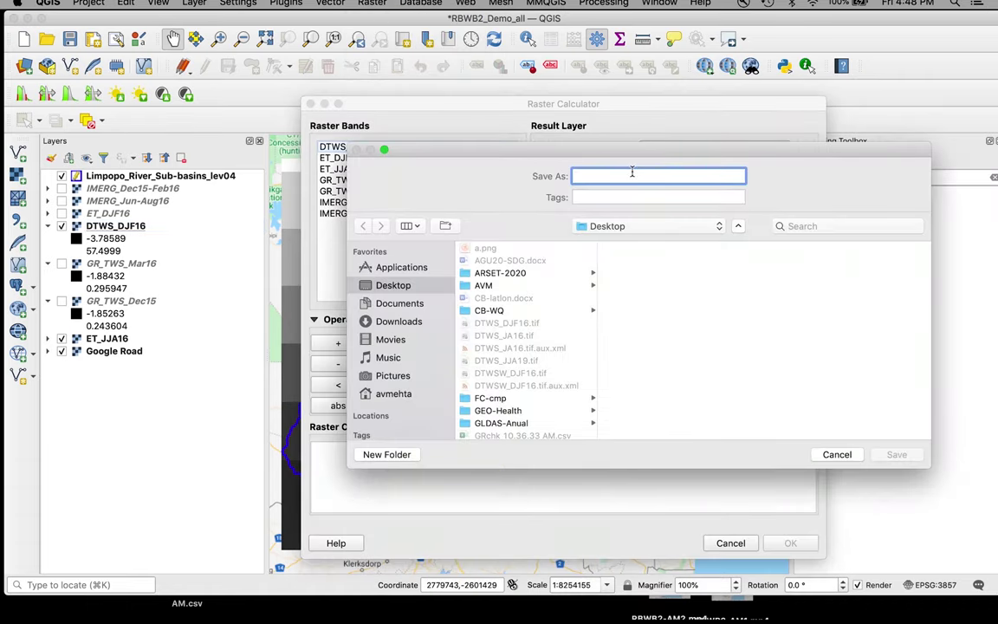
type("Or")
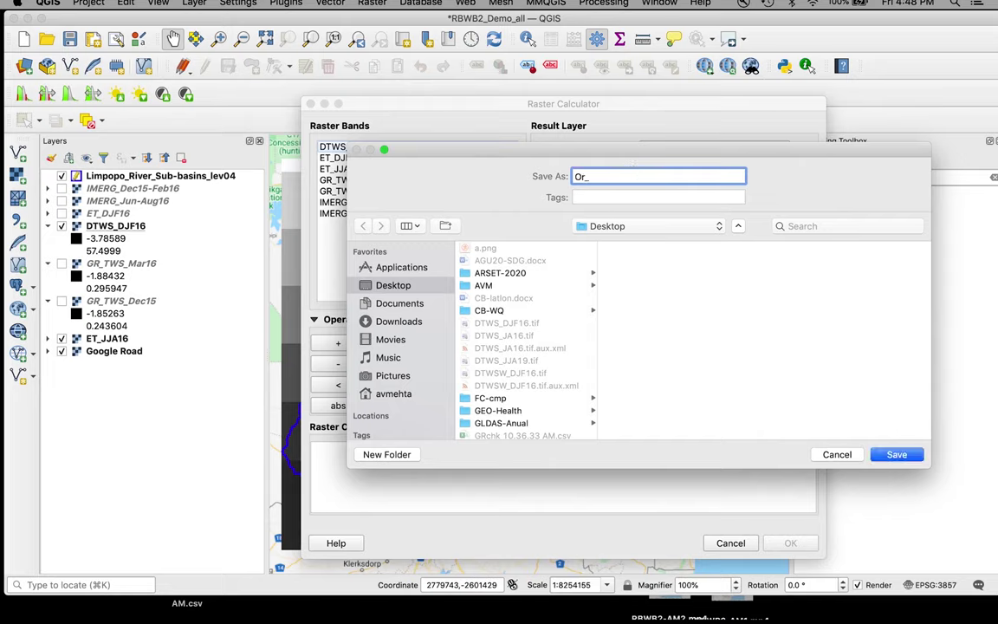
type("_dif")
left_click(572, 176)
type("PR")
left_click(901, 454)
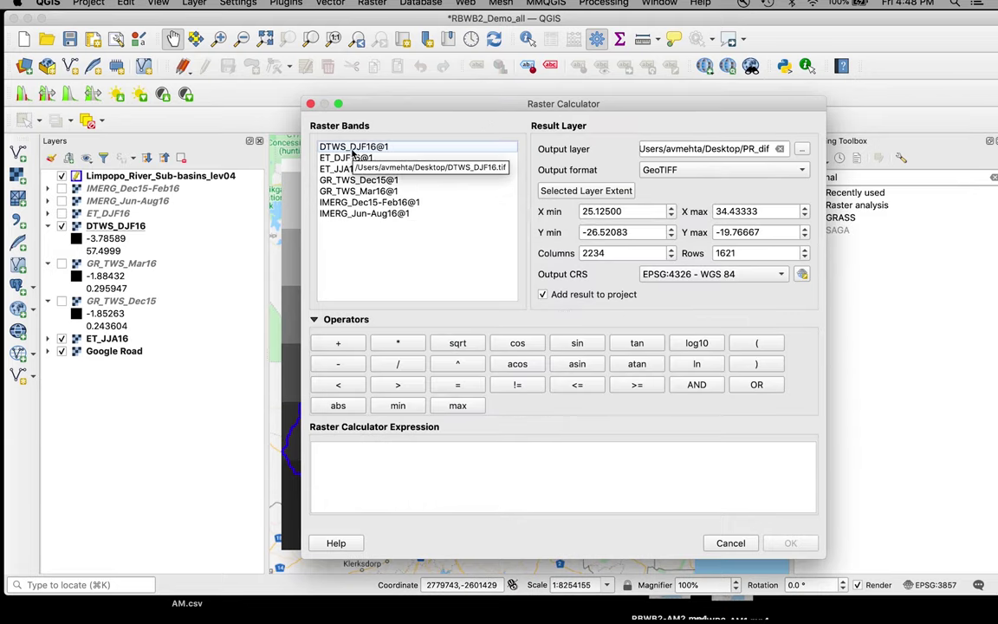
Step: Run the raster calculation with the expression "IMERG_Dec15-Feb16@1" - "IMERG_Jun-Aug16@1"
double_click(316, 202)
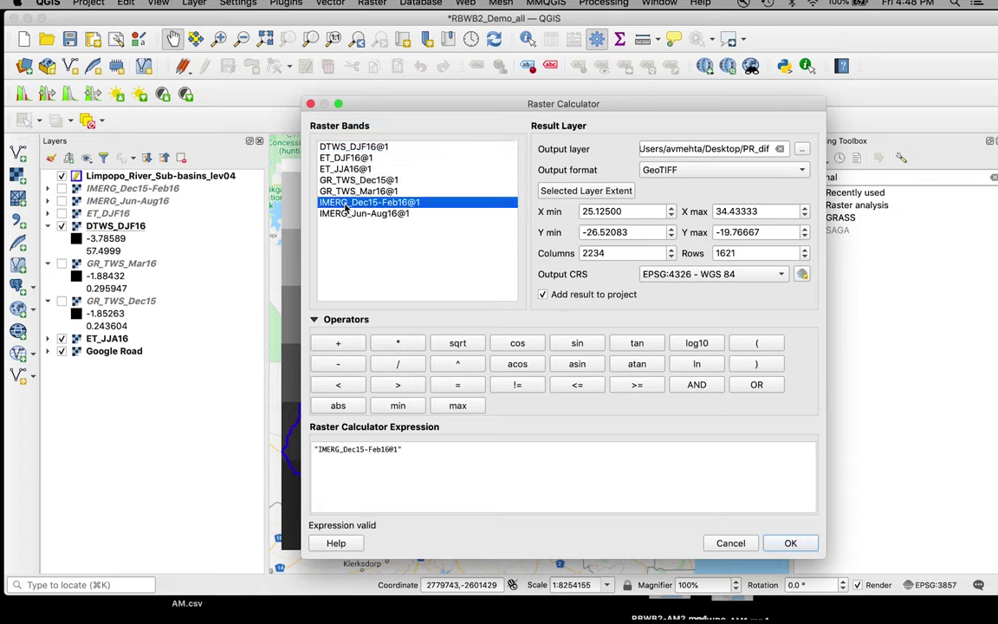
left_click(338, 363)
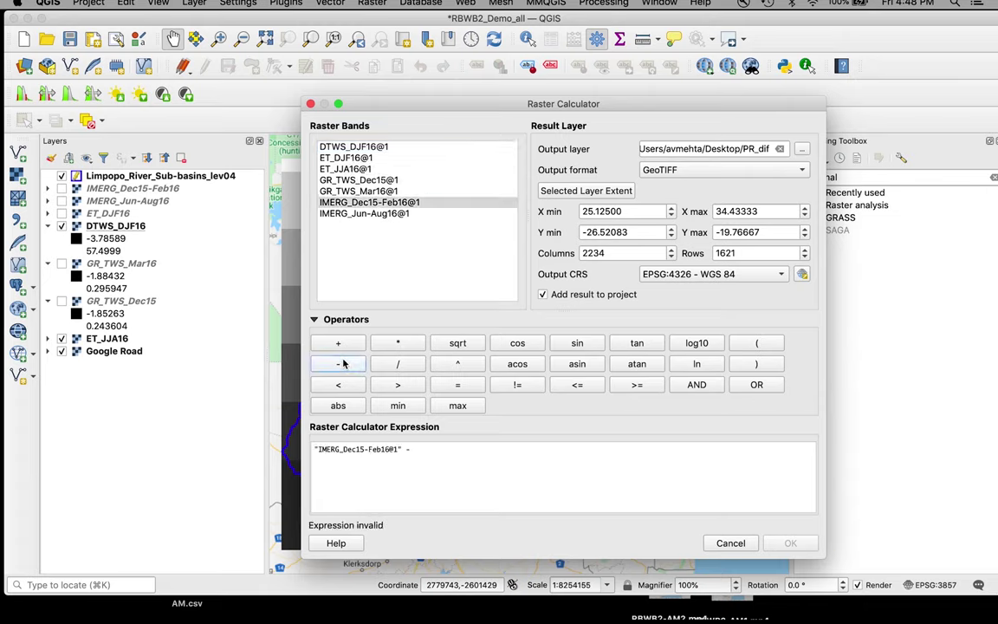
double_click(351, 215)
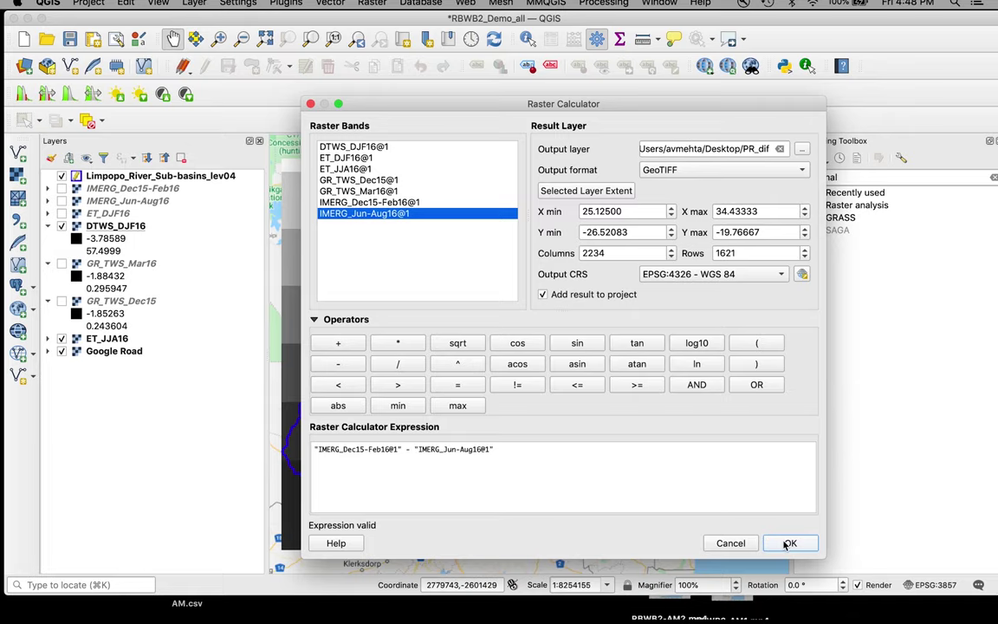
left_click(789, 543)
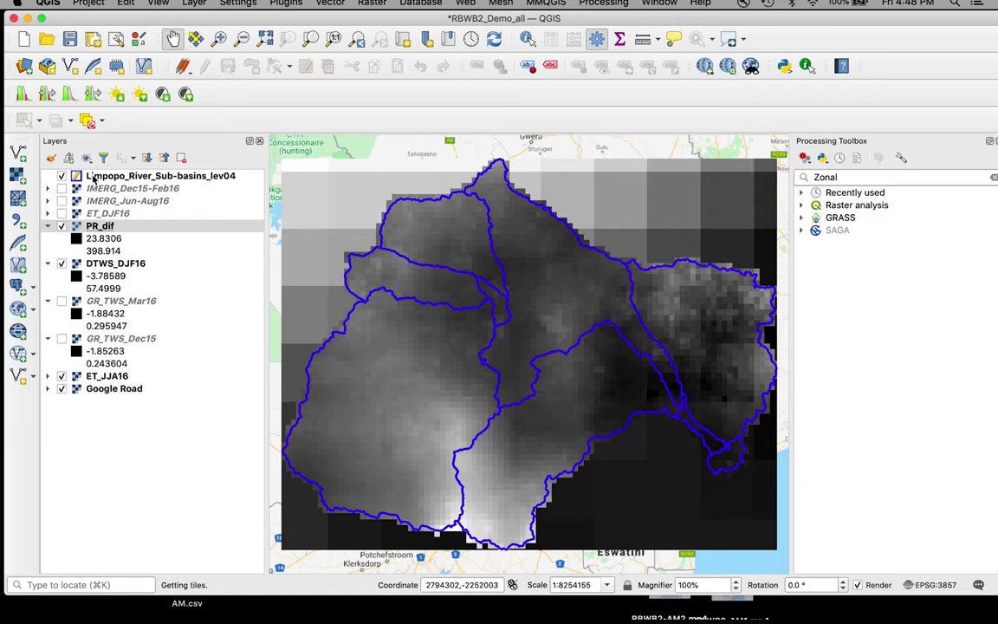
Step: Open the recent project RBWB2_Demo from the RS-Annual folder, saving the current project
left_click(89, 4)
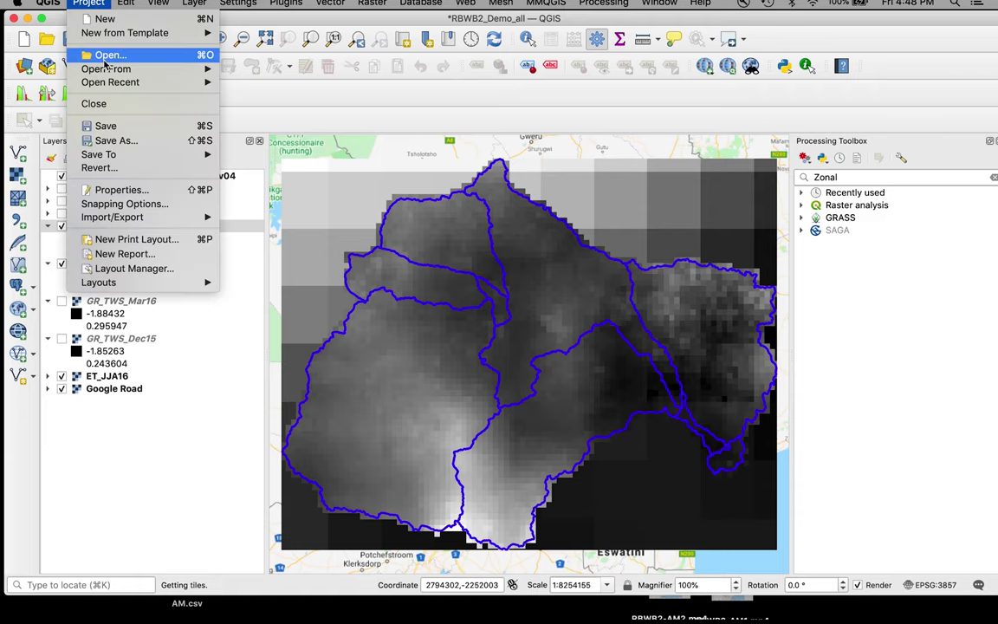
mouse_move(106, 82)
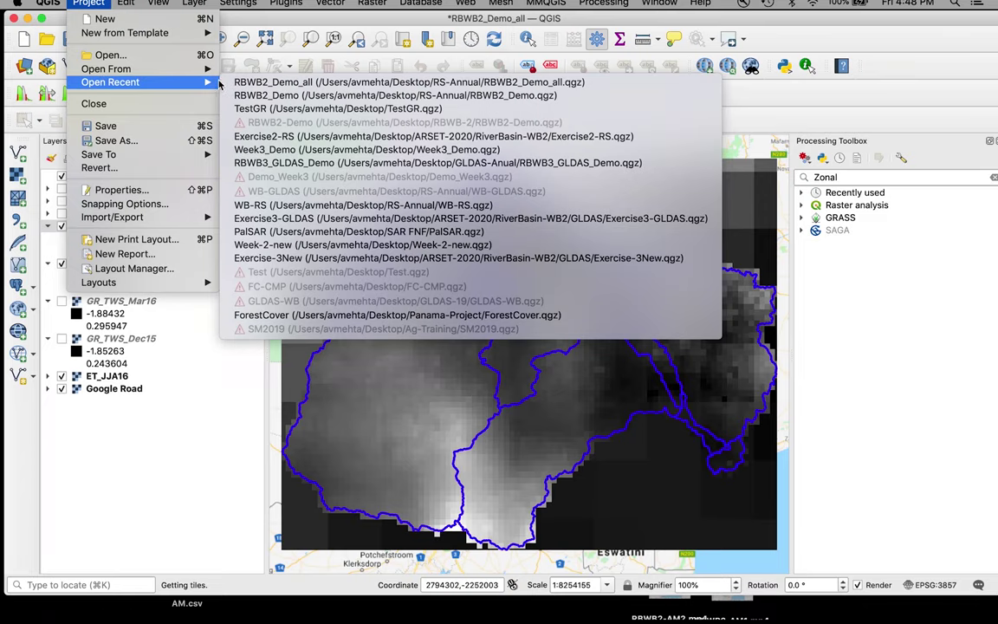
mouse_move(204, 82)
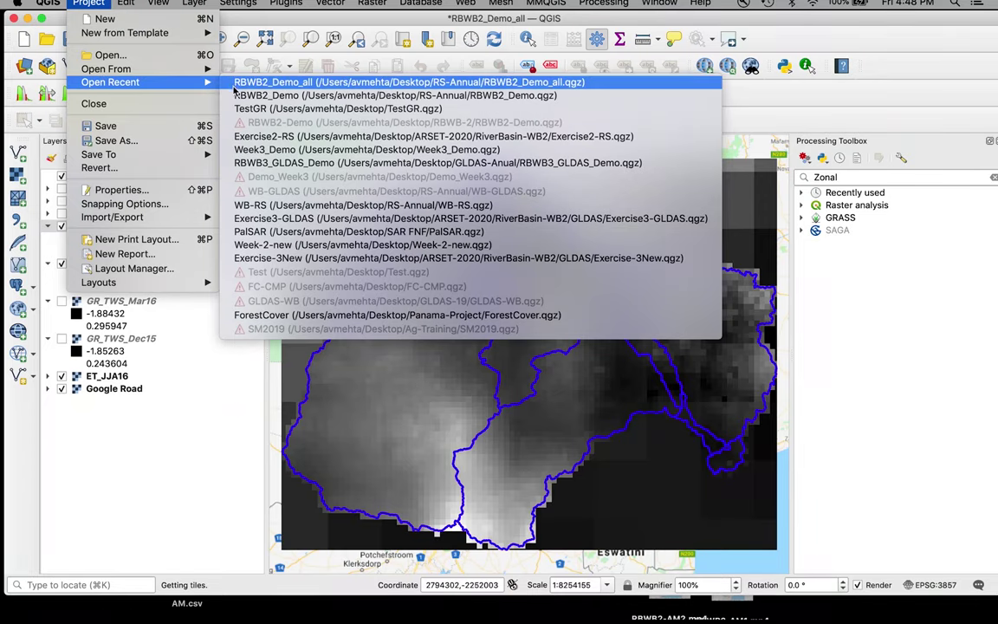
left_click(233, 96)
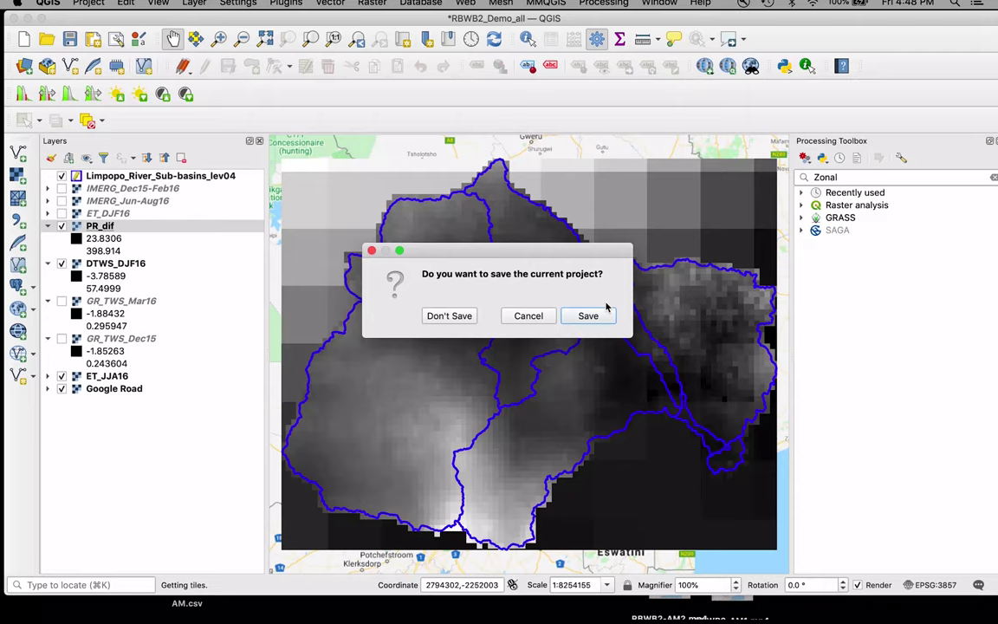
left_click(579, 318)
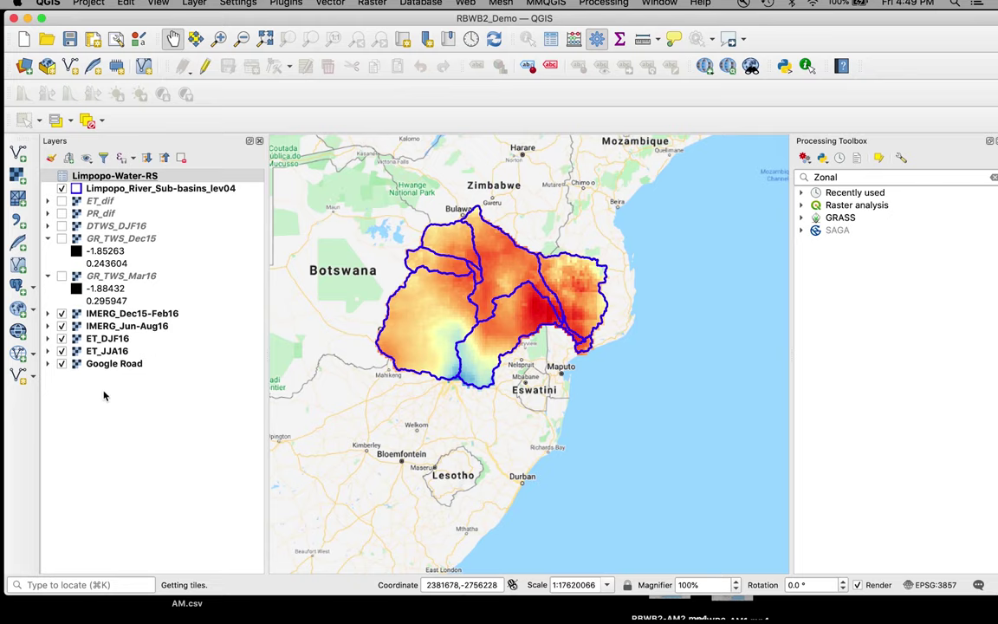
Step: Show the ET_dif layer and examine its color legend against the map, collapsing the legend when done
left_click(62, 201)
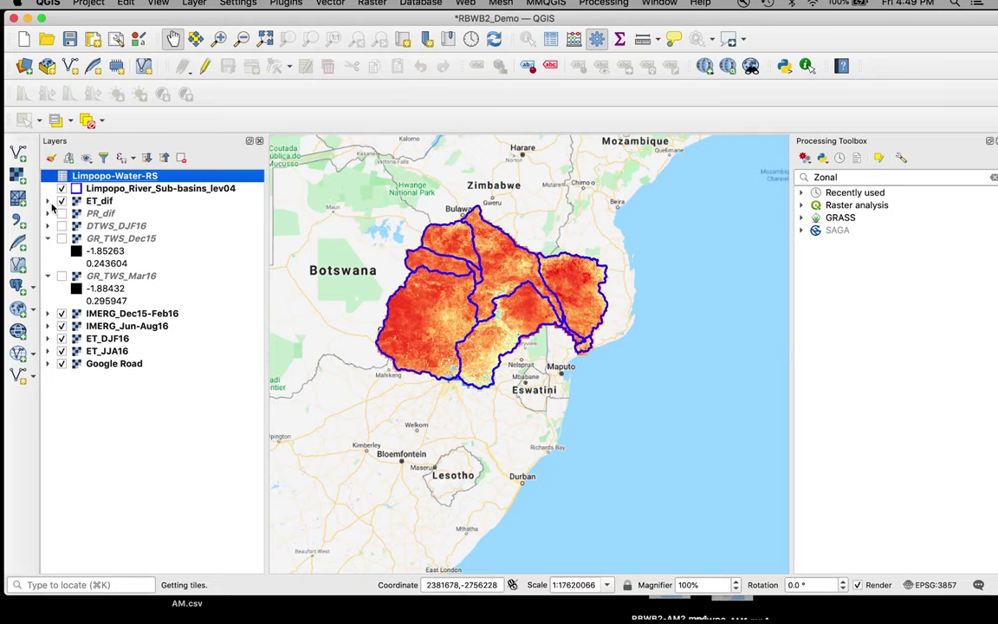
left_click(47, 201)
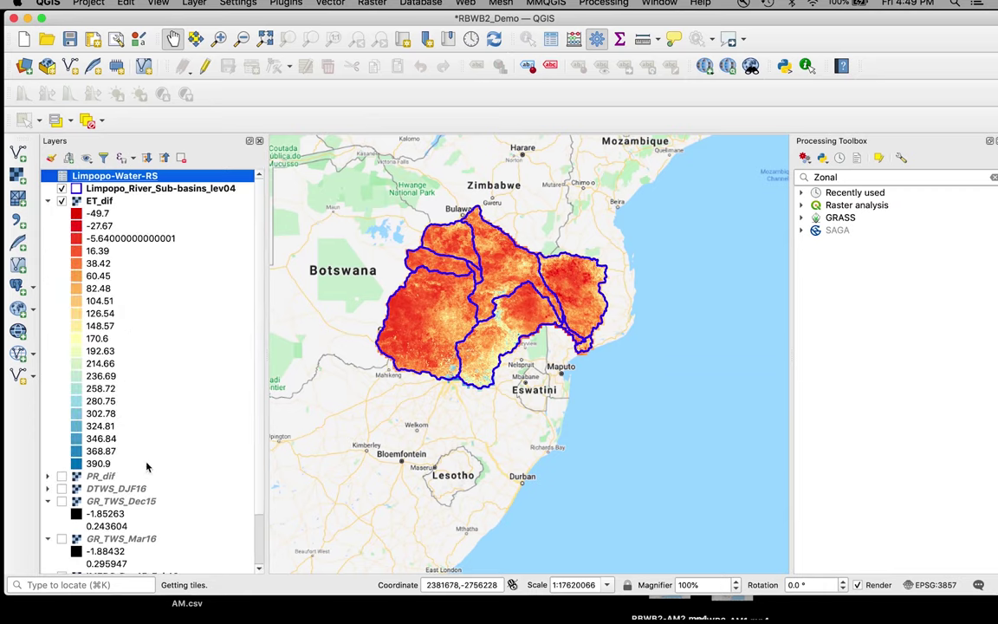
left_click(436, 318)
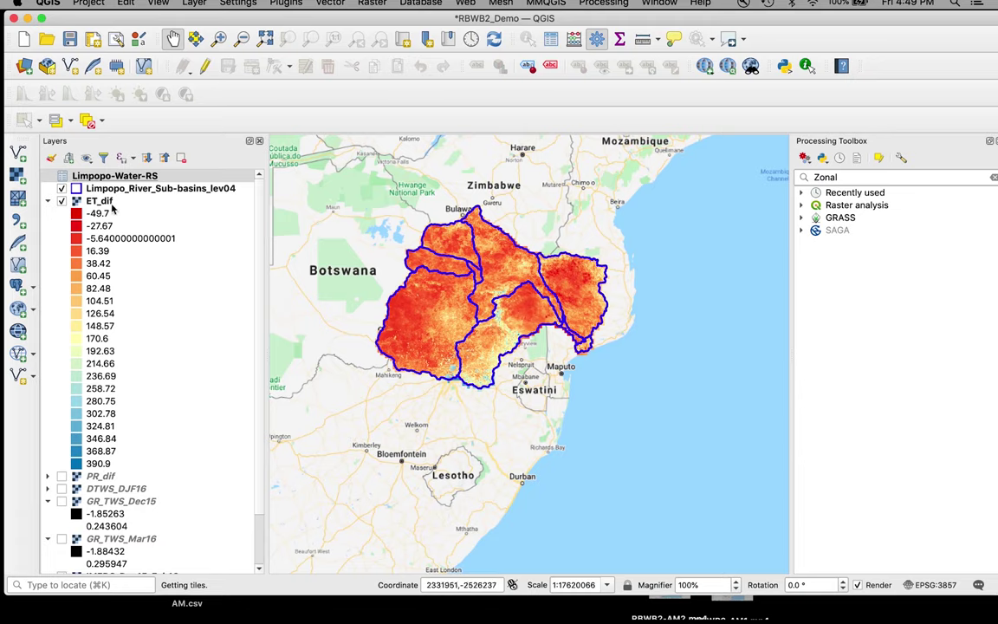
left_click(48, 201)
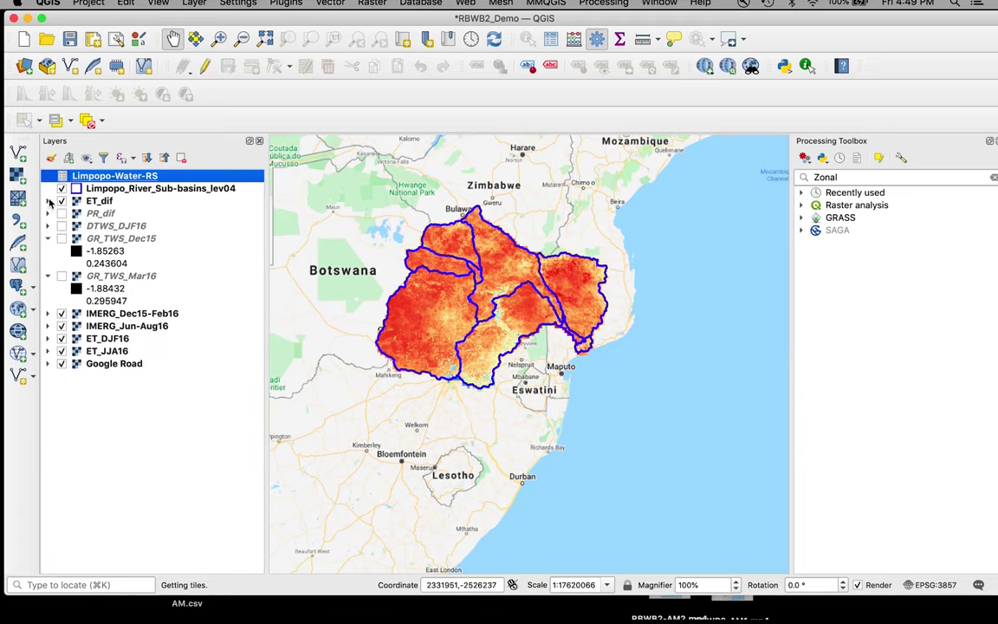
Step: Show the PR_dif layer in place of ET_dif and expand its legend to examine the precipitation differences
left_click(62, 213)
left_click(49, 201)
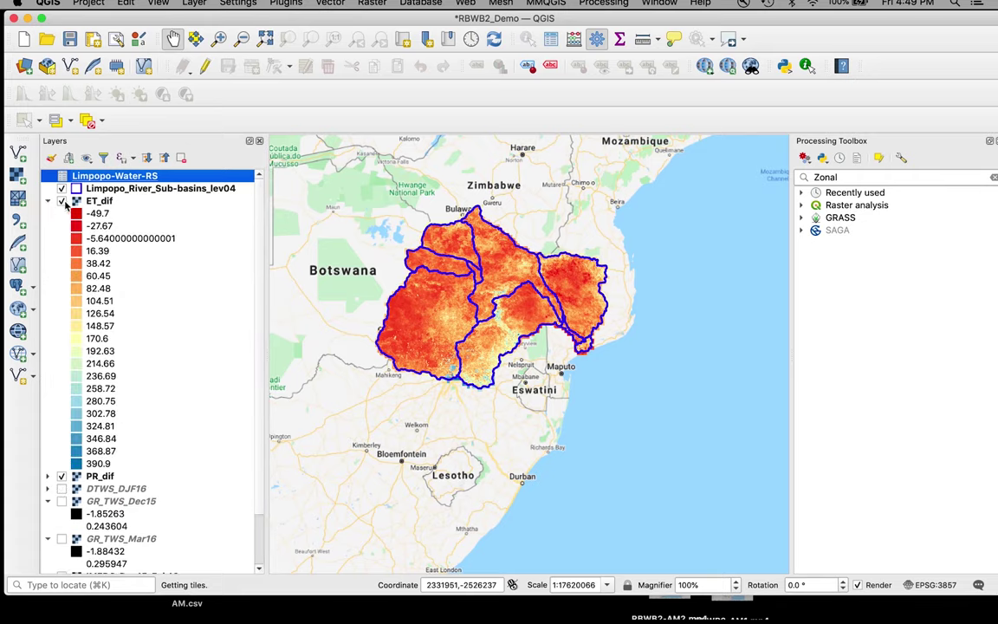
left_click(61, 201)
left_click(49, 201)
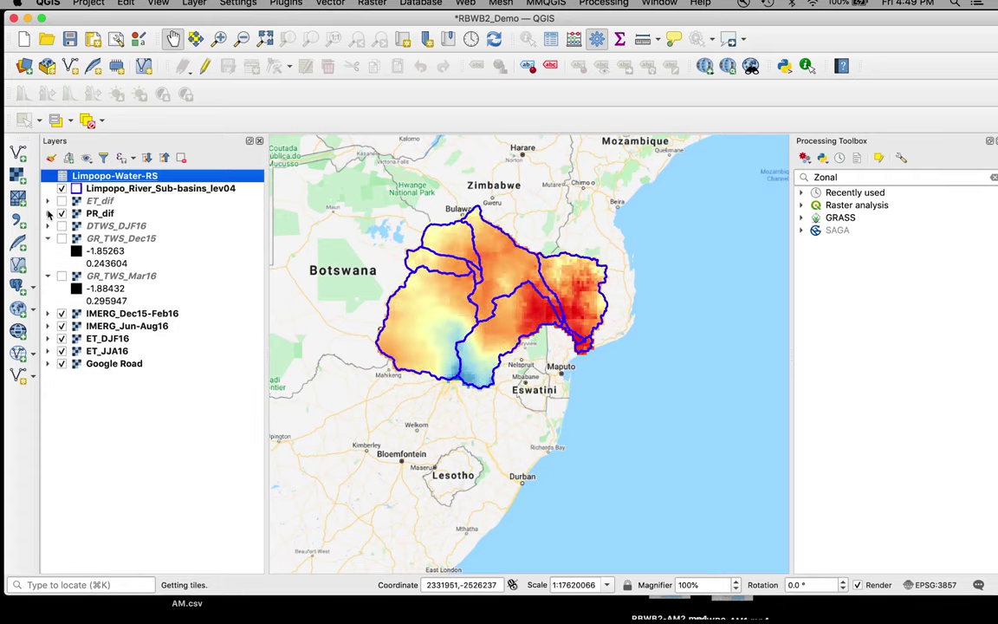
left_click(48, 213)
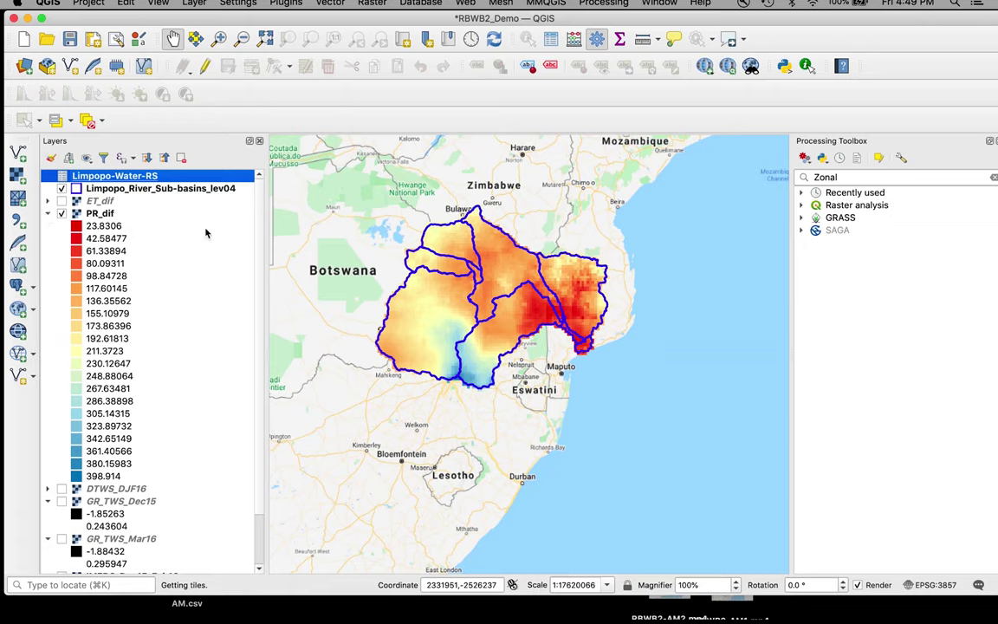
left_click(371, 320)
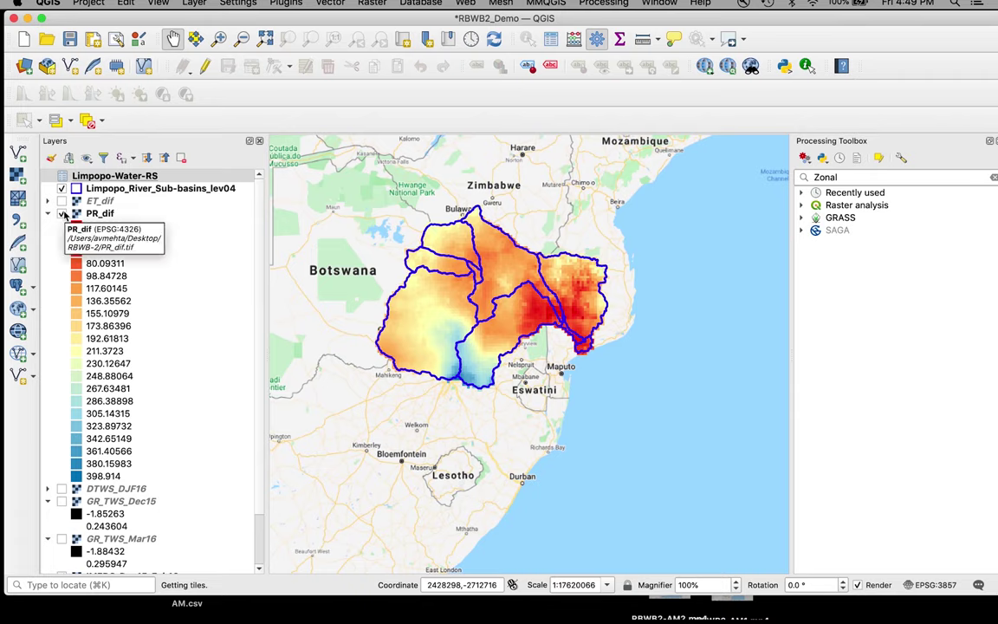
Step: Collapse and hide the PR_dif layer, and show DTWS_DJF16 with its legend expanded
left_click(63, 214)
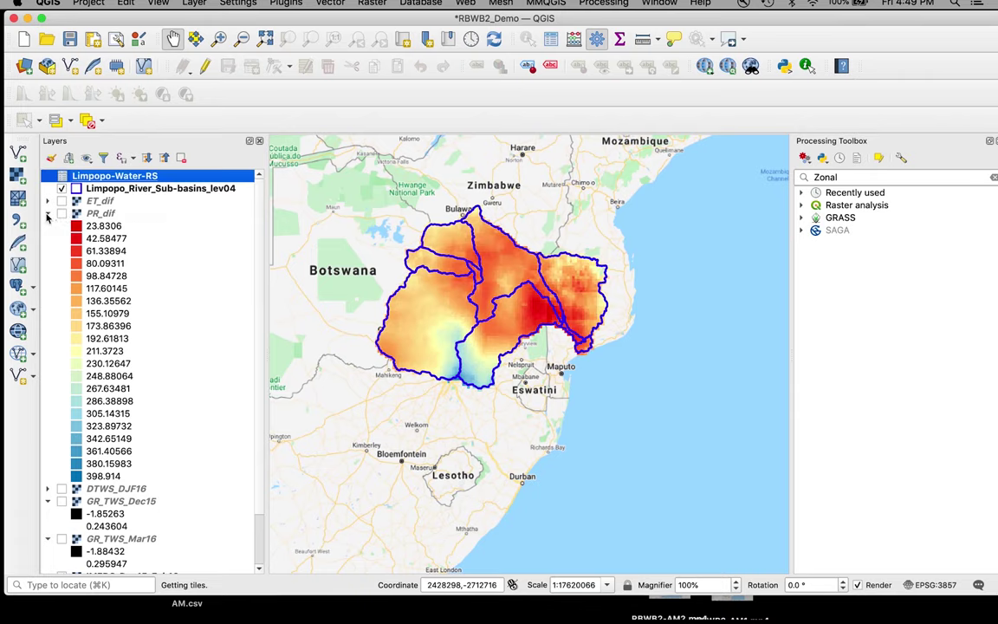
left_click(47, 214)
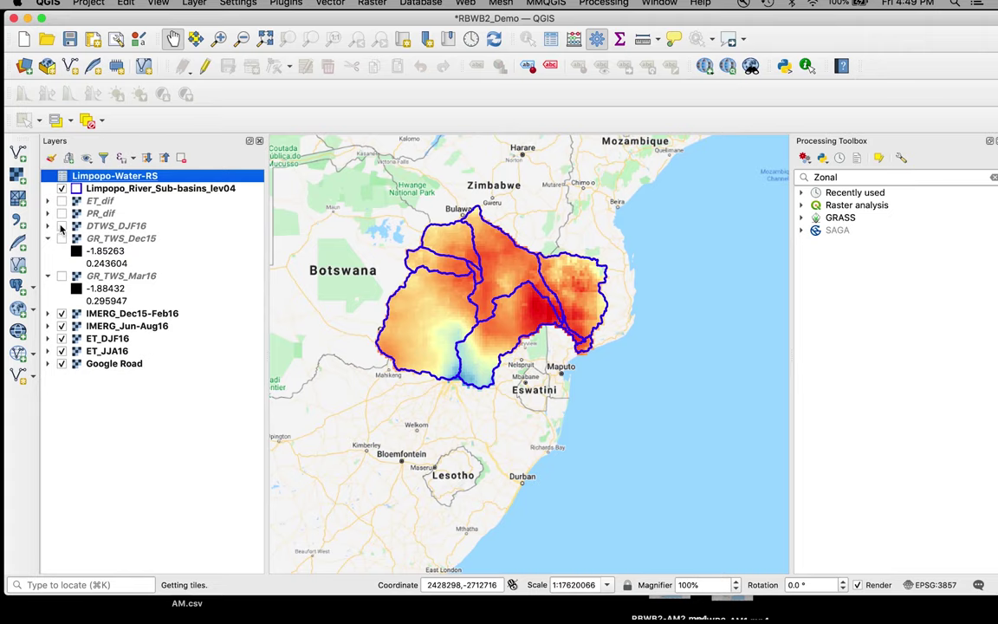
left_click(61, 227)
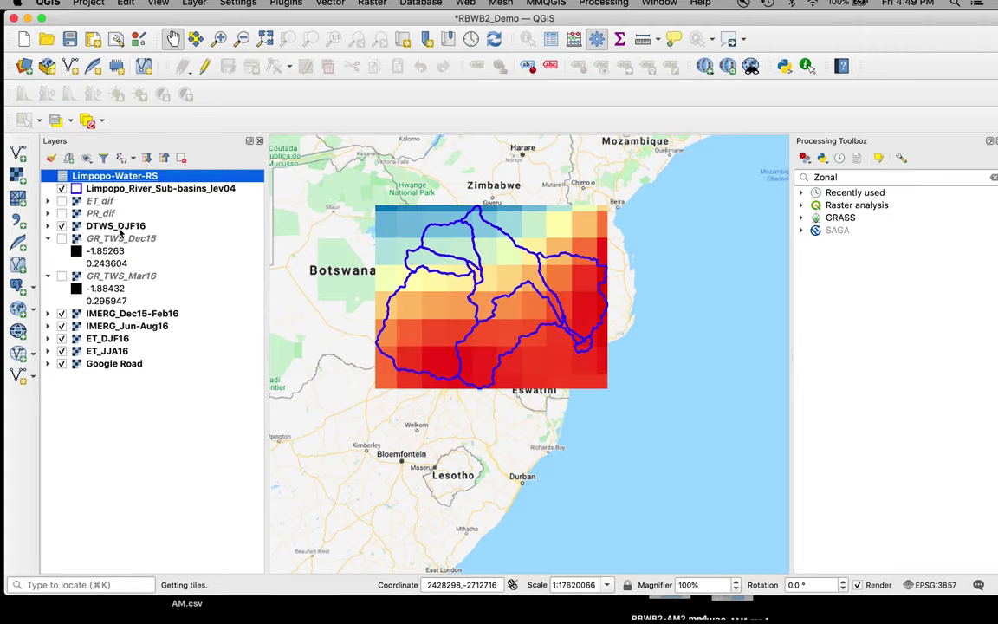
left_click(47, 226)
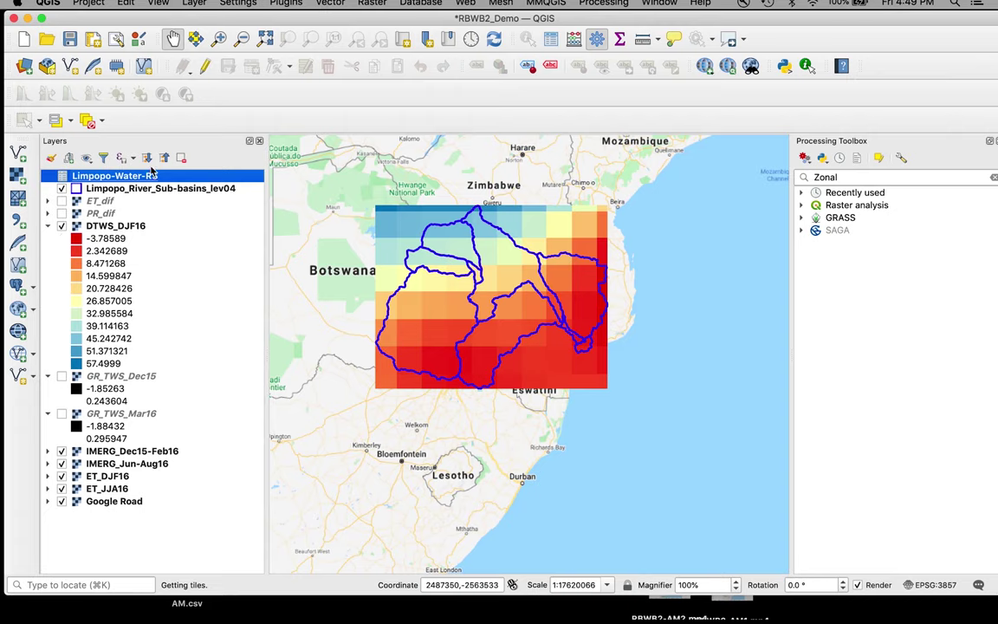
Step: Review the DTWS_DJF16 layer's pseudocolor symbology and the available render types, closing the properties without changes
right_click(134, 229)
left_click(195, 503)
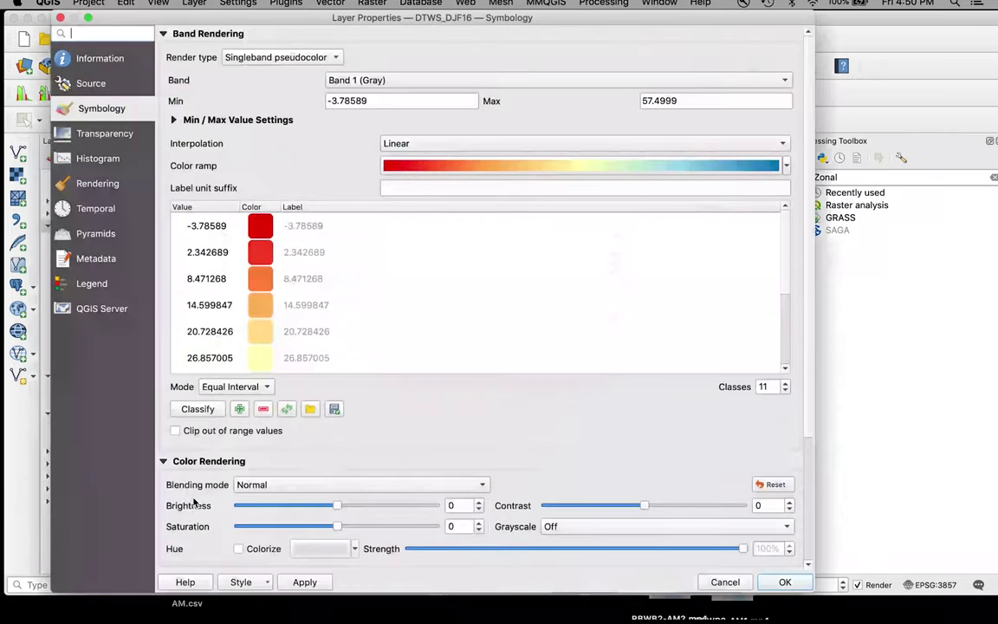
left_click(272, 58)
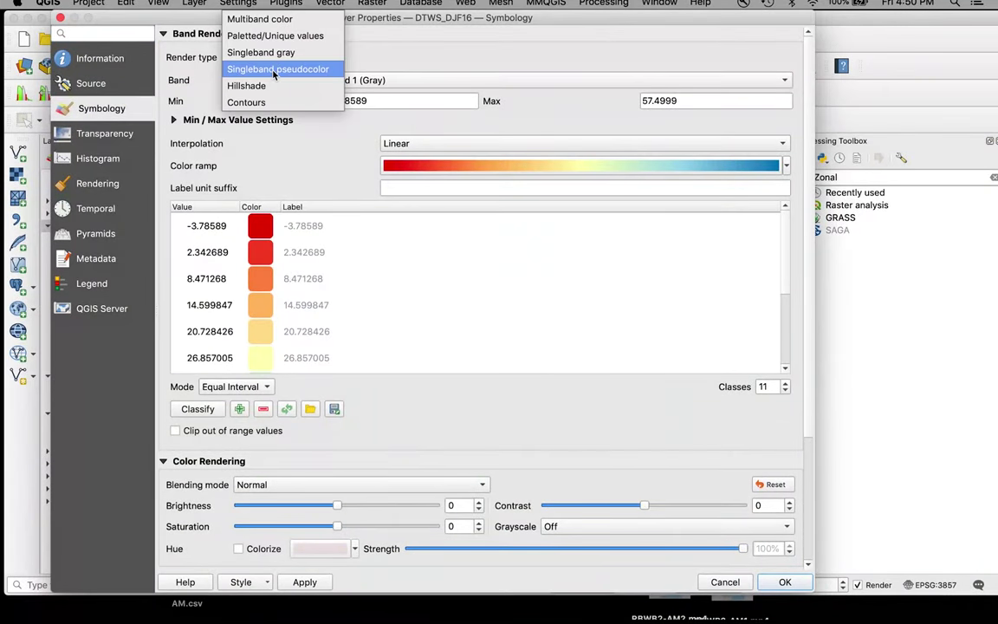
left_click(324, 151)
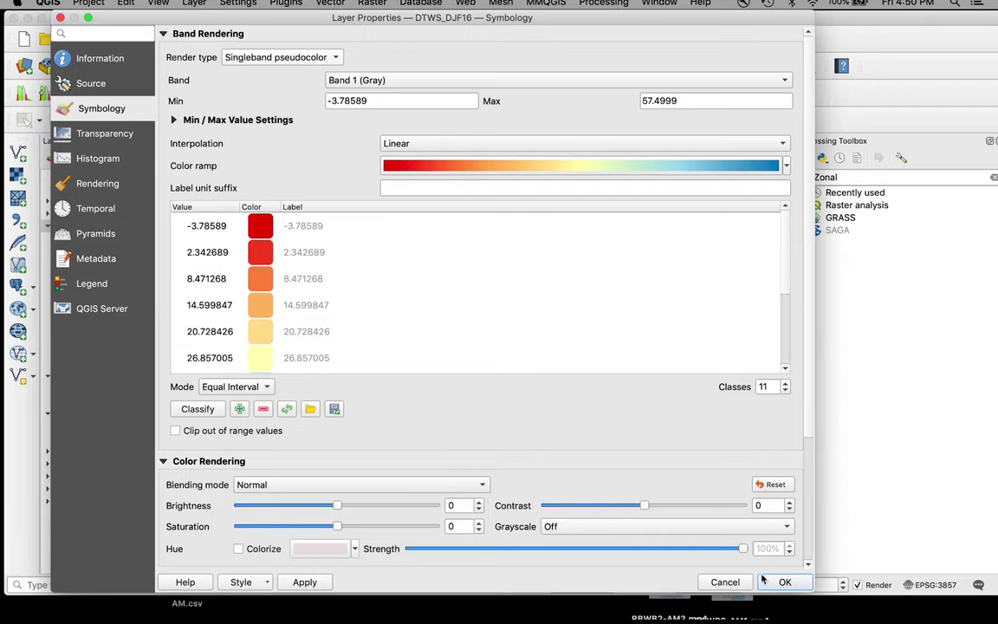
left_click(733, 582)
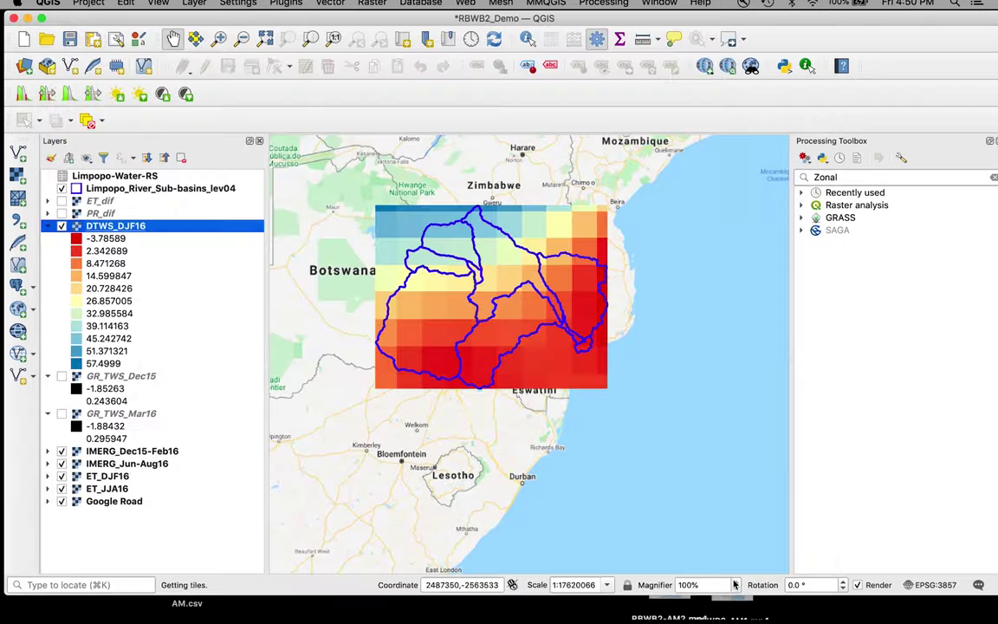
Step: Hide DTWS_DJF16 and toggle both IMERG layers to compare the precipitation map with the evapotranspiration map beneath
left_click(439, 472)
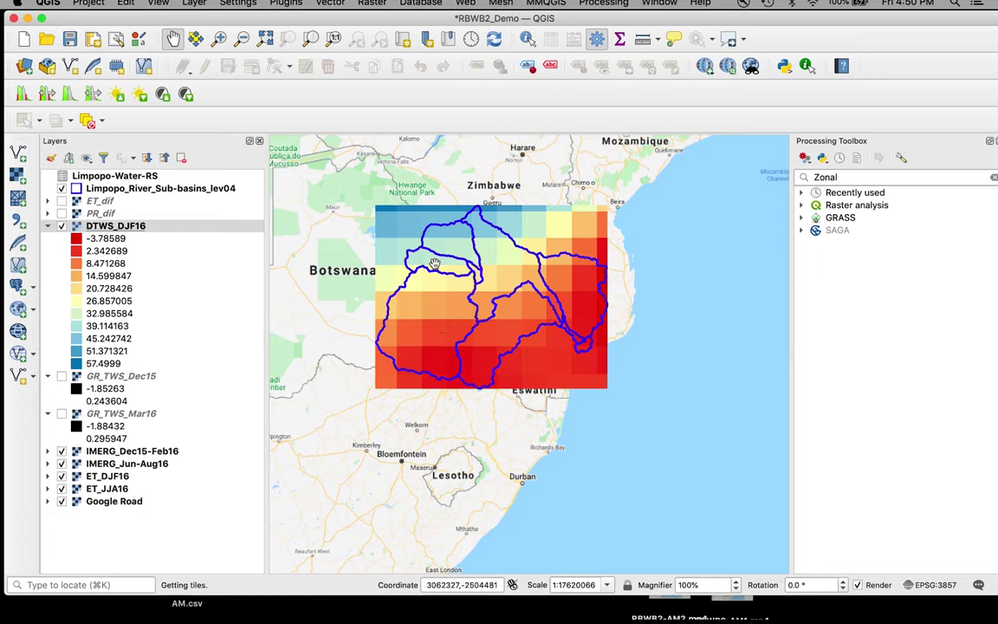
left_click(63, 226)
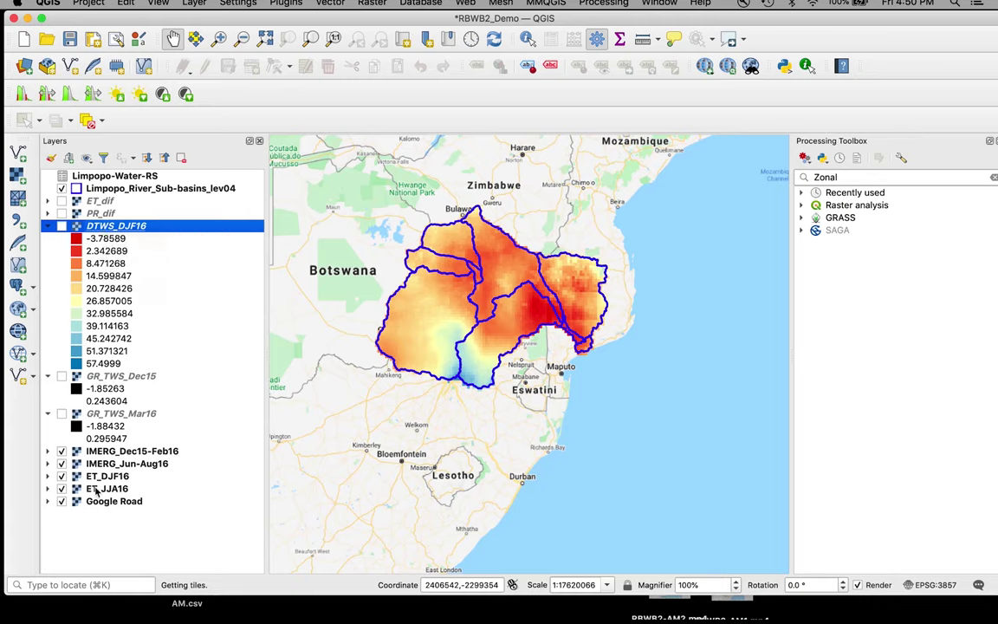
left_click(61, 452)
left_click(61, 464)
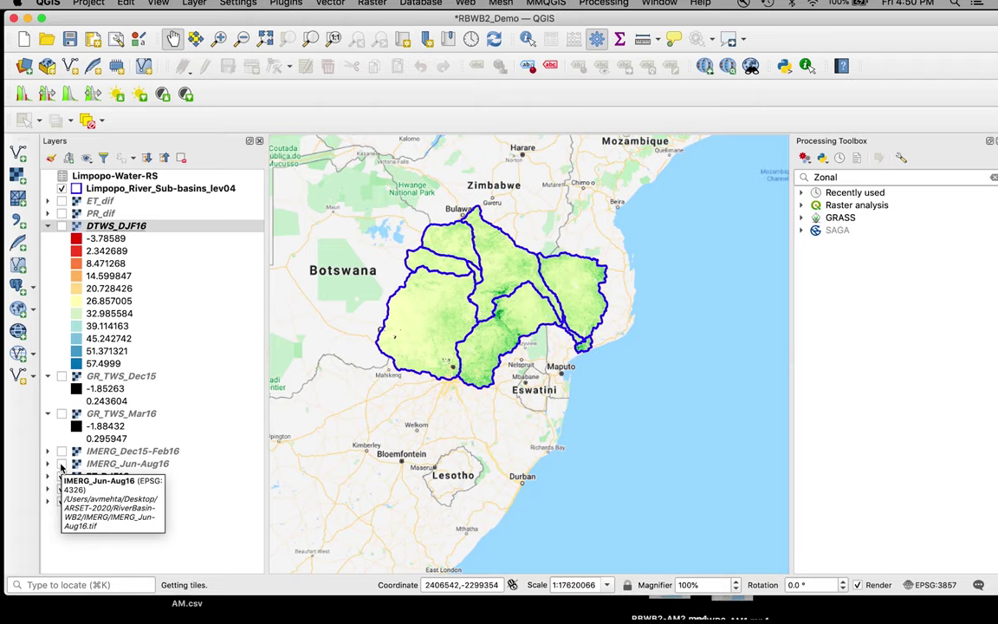
left_click(61, 463)
left_click(61, 454)
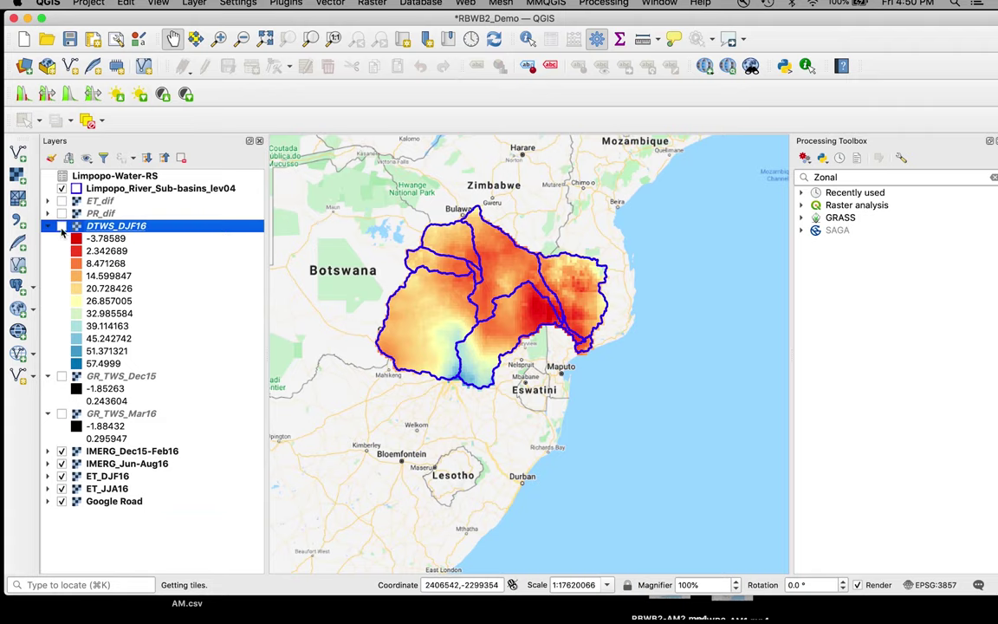
Step: Show DTWS_DJF16 once more to examine it against the sub-basins, and leave it hidden with its legend collapsed
left_click(61, 226)
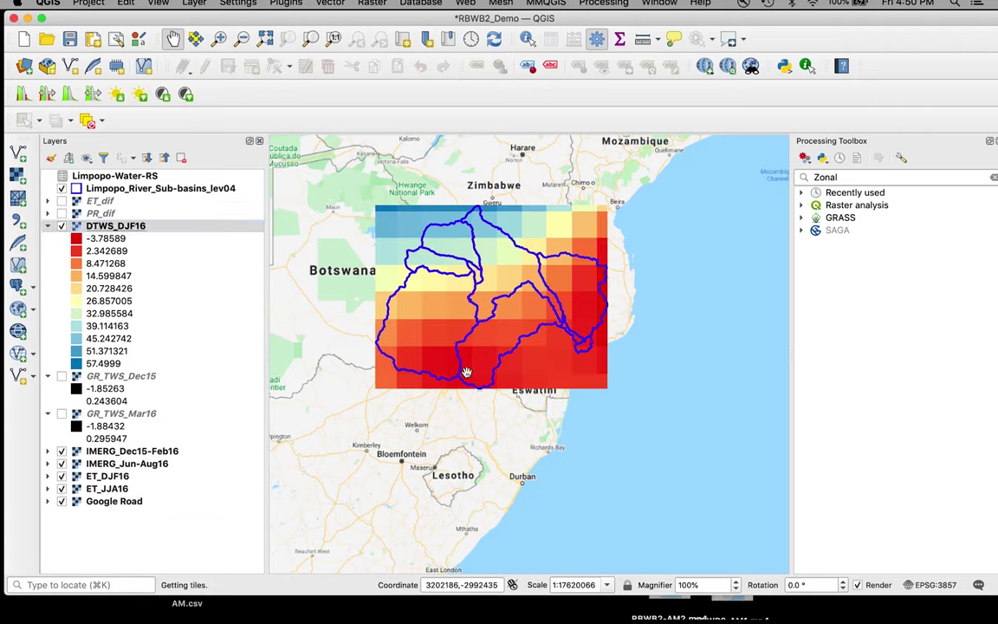
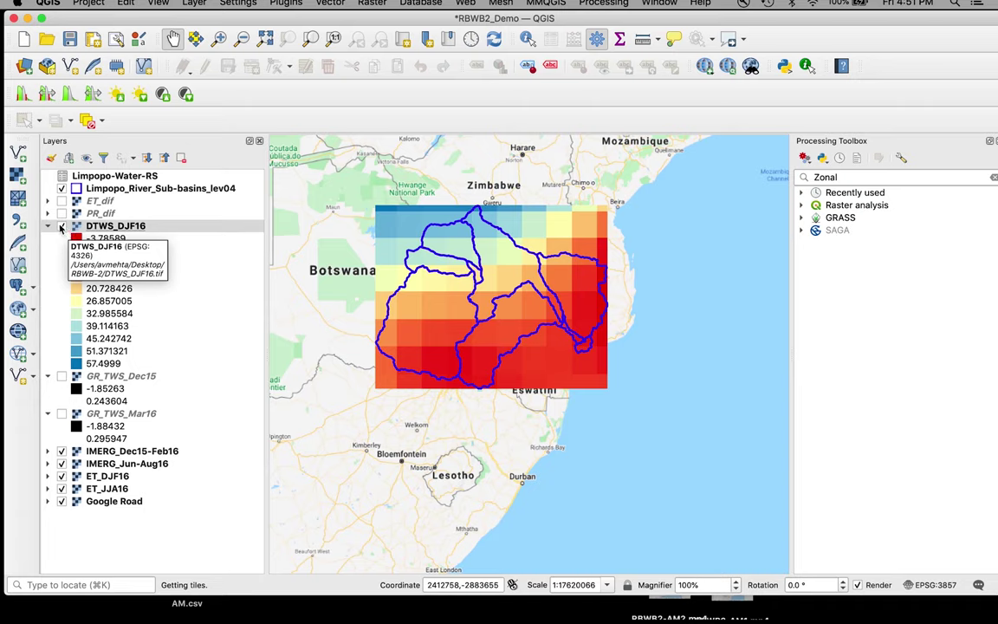
left_click(61, 227)
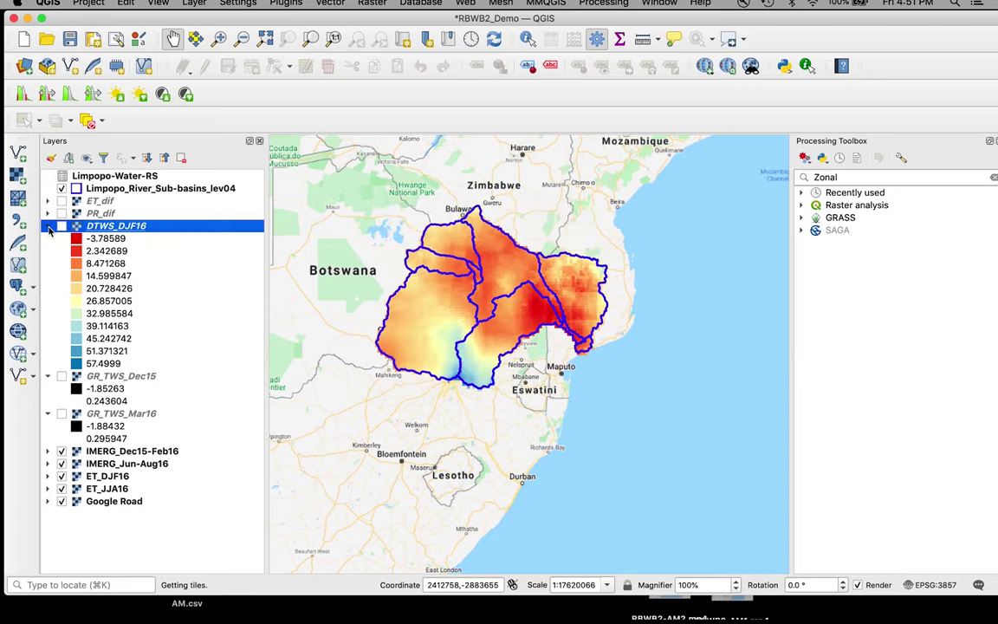
left_click(48, 226)
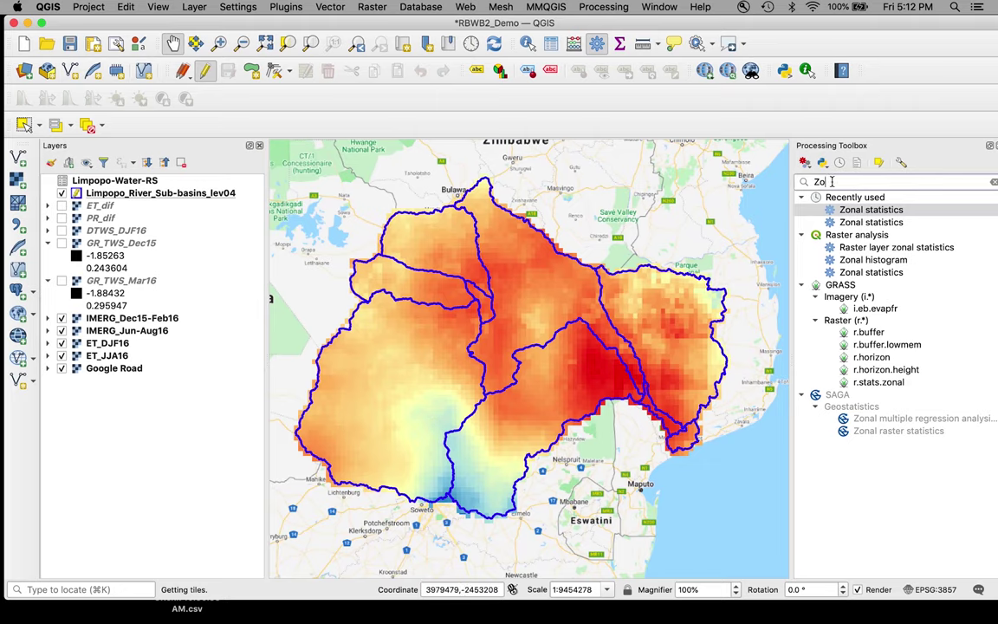
Step: Find and open the Zonal statistics tool, and choose IMERG_Dec15-Feb16 as the raster layer
type("na")
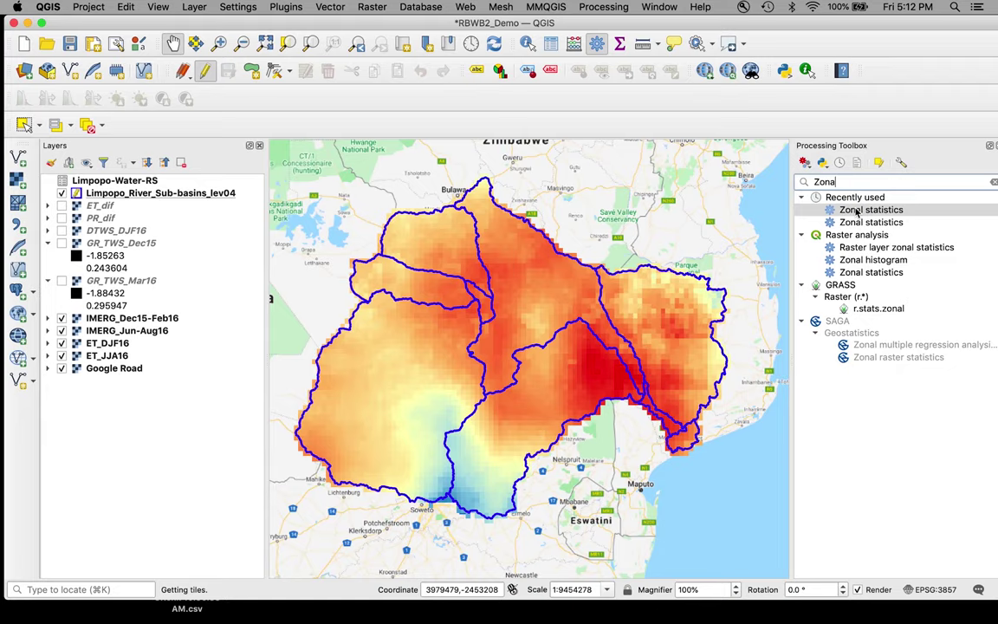
double_click(858, 211)
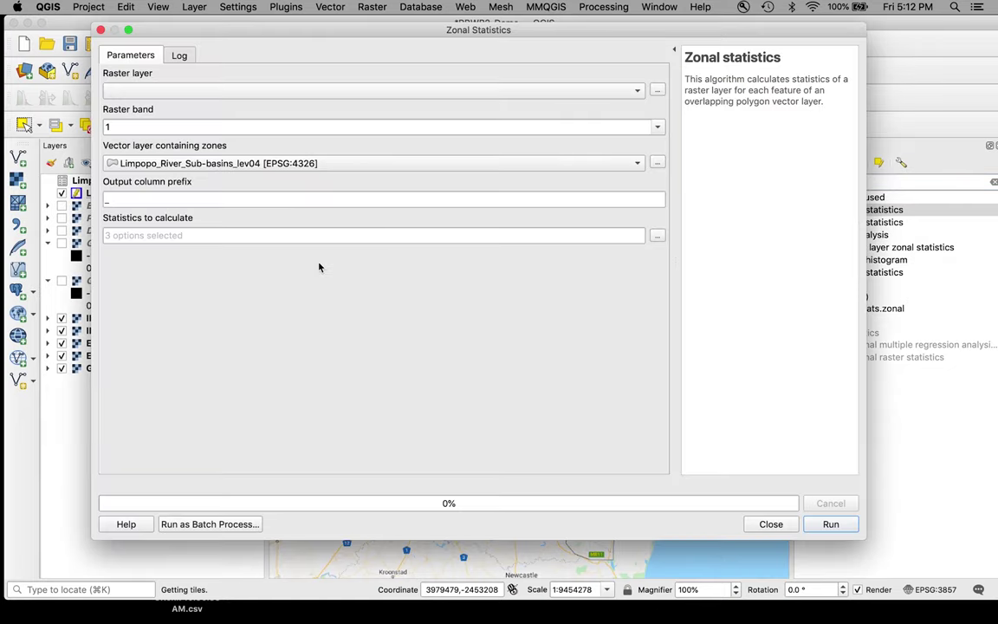
left_click(130, 90)
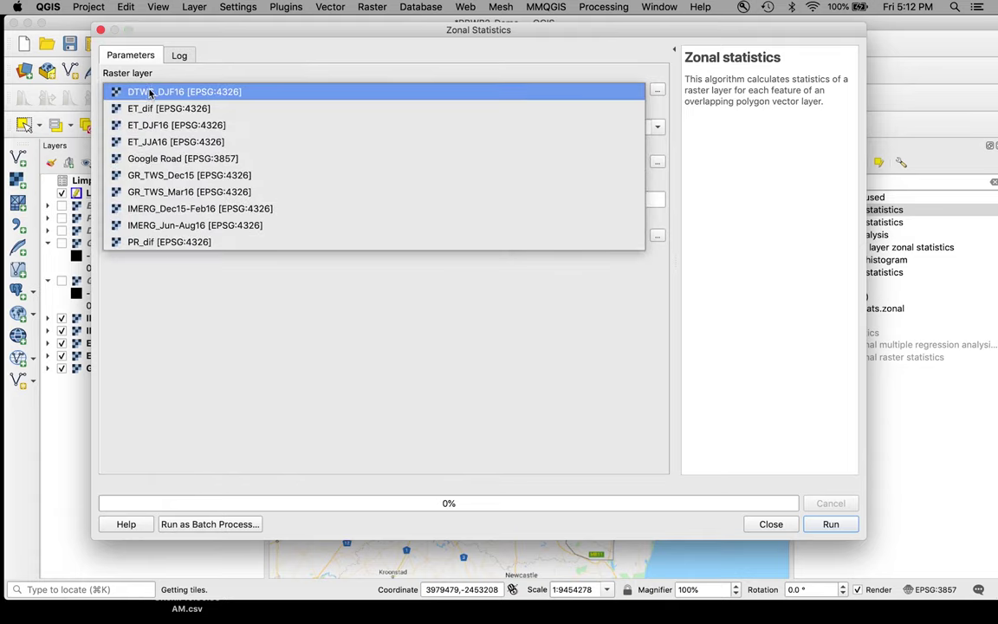
left_click(152, 210)
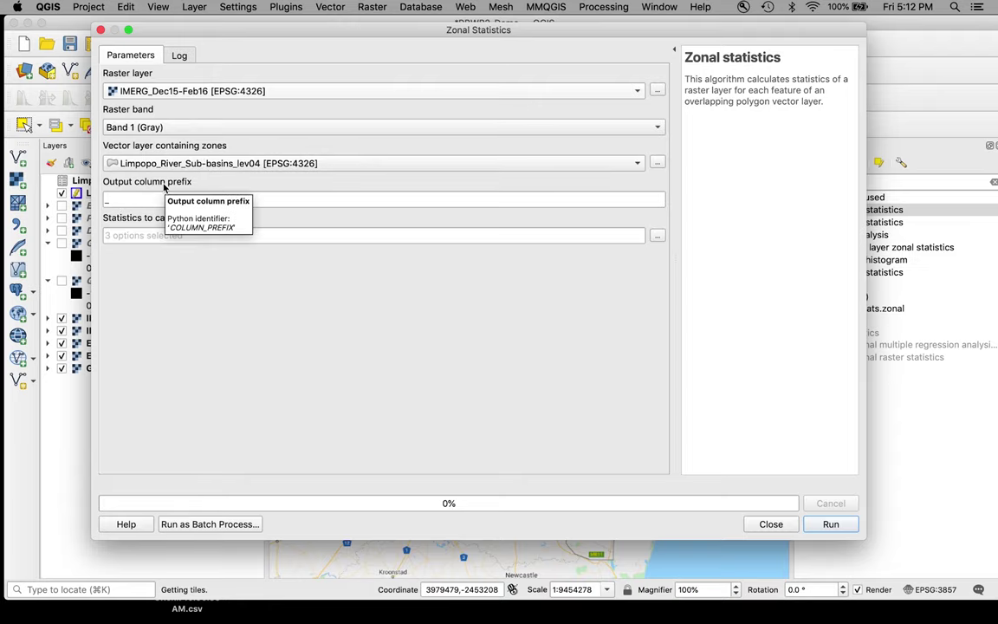
Step: Set the output column prefix to PRW_, limit the statistics to Mean, and run the calculation for the sub-basins
left_click(103, 200)
type("PRW_")
left_click(657, 235)
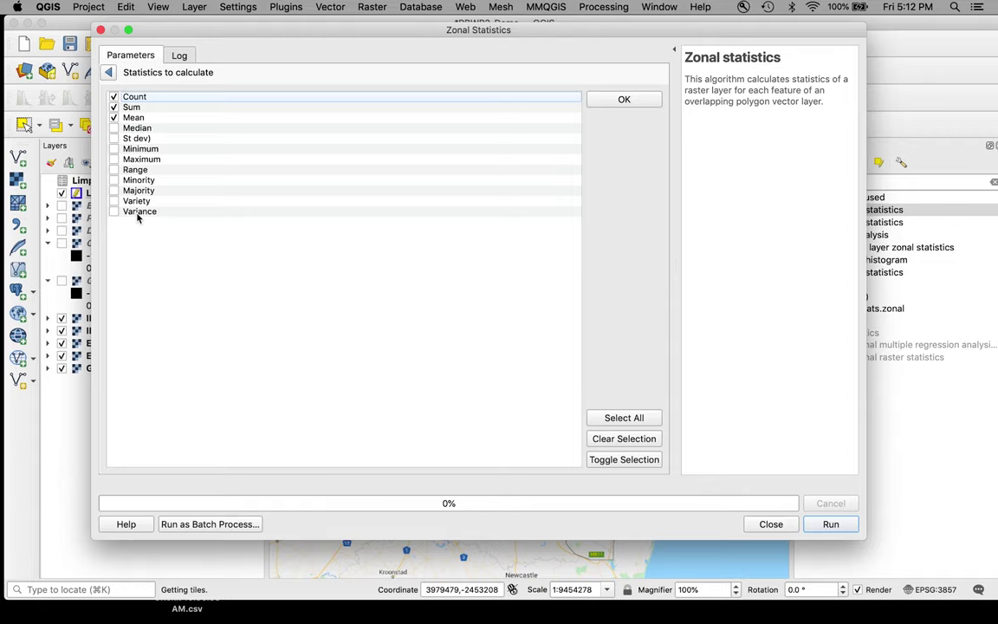
left_click(112, 97)
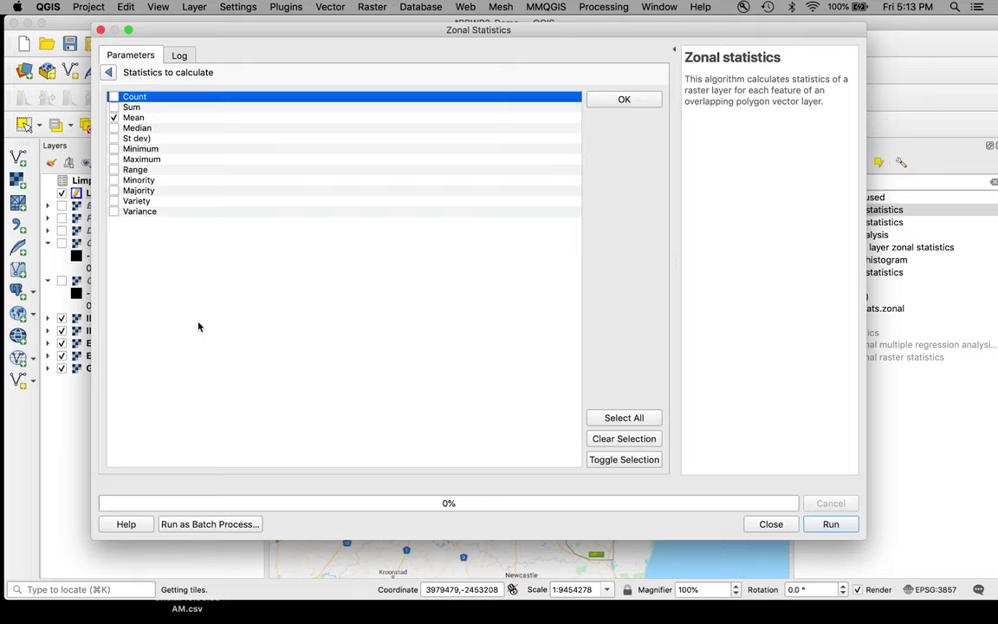
left_click(624, 98)
left_click(830, 523)
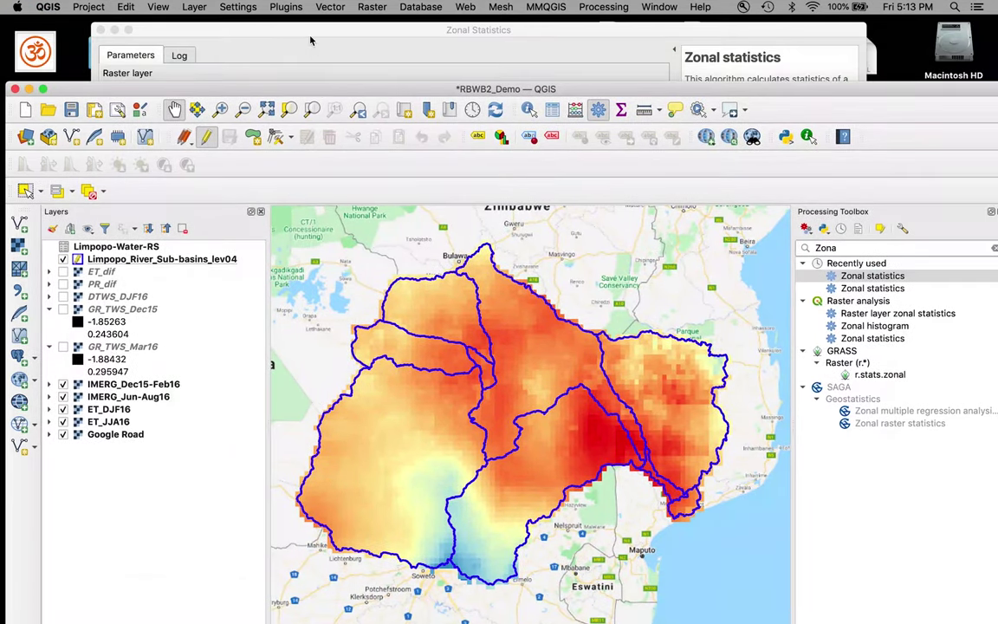
Step: Return to the zonal statistics settings and choose IMERG_Jun-Aug16 as the raster with the output column prefix PRD_
left_click(310, 40)
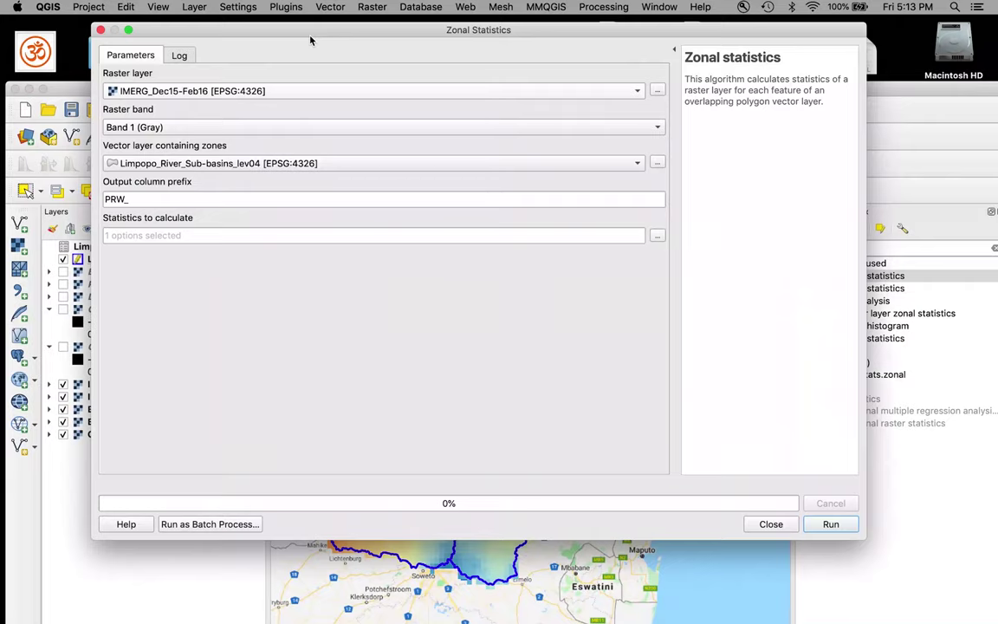
left_click(195, 90)
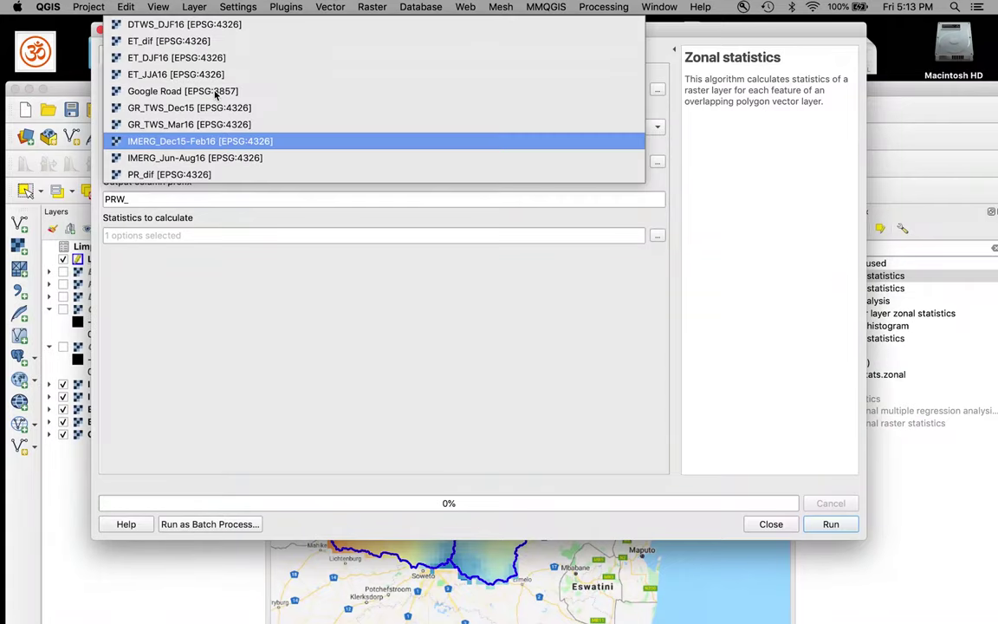
left_click(187, 159)
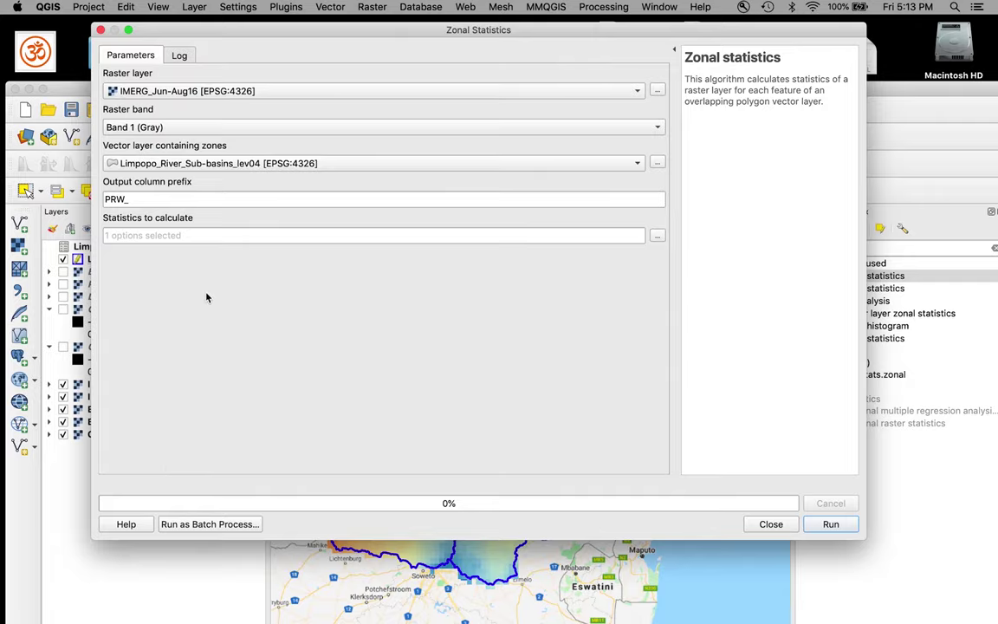
left_click(126, 198)
key("BackSpace")
key("BackSpace")
type("D_")
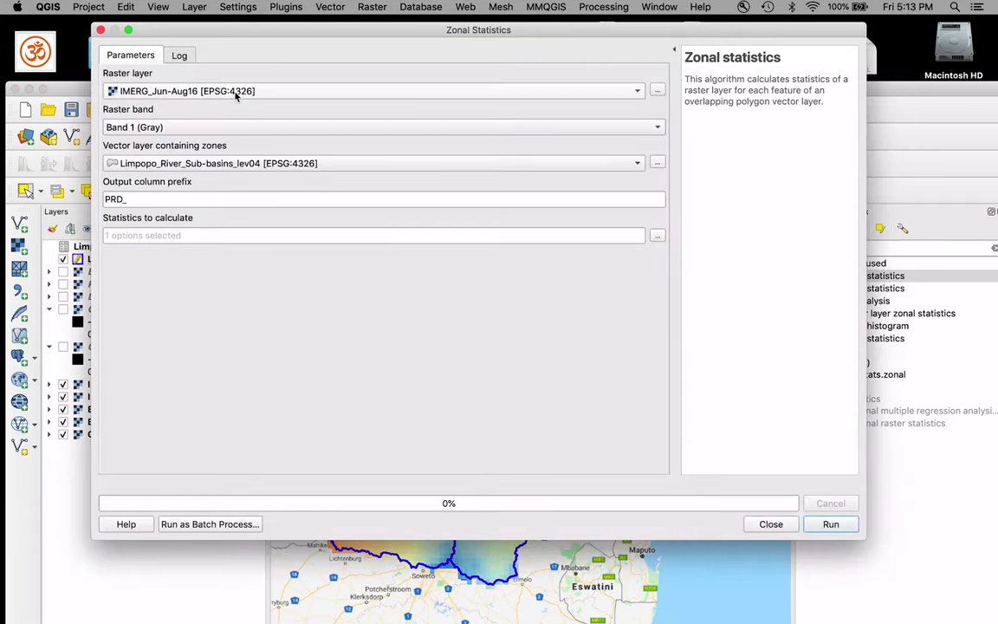
Step: Run zonal statistics on the ET_DJF16 raster with the output column prefix ETW_
left_click(235, 95)
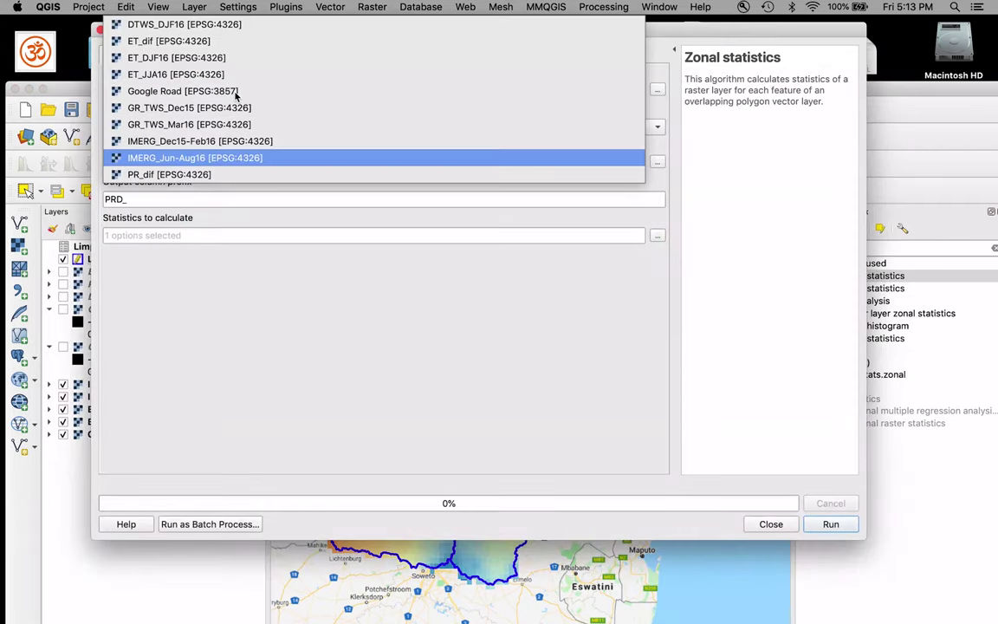
left_click(175, 59)
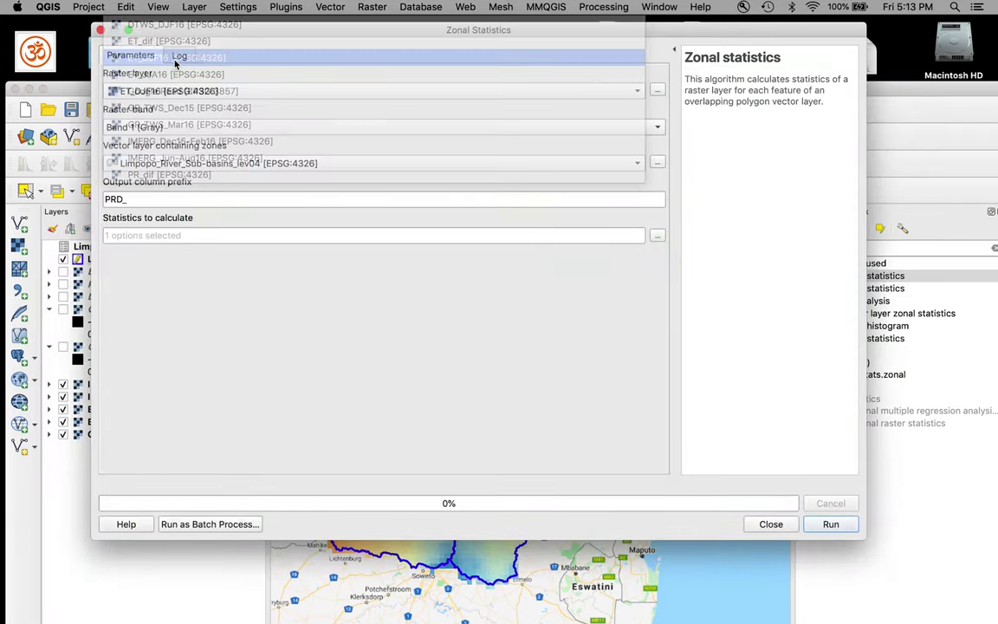
left_click(120, 198)
type("PR")
key("Delete")
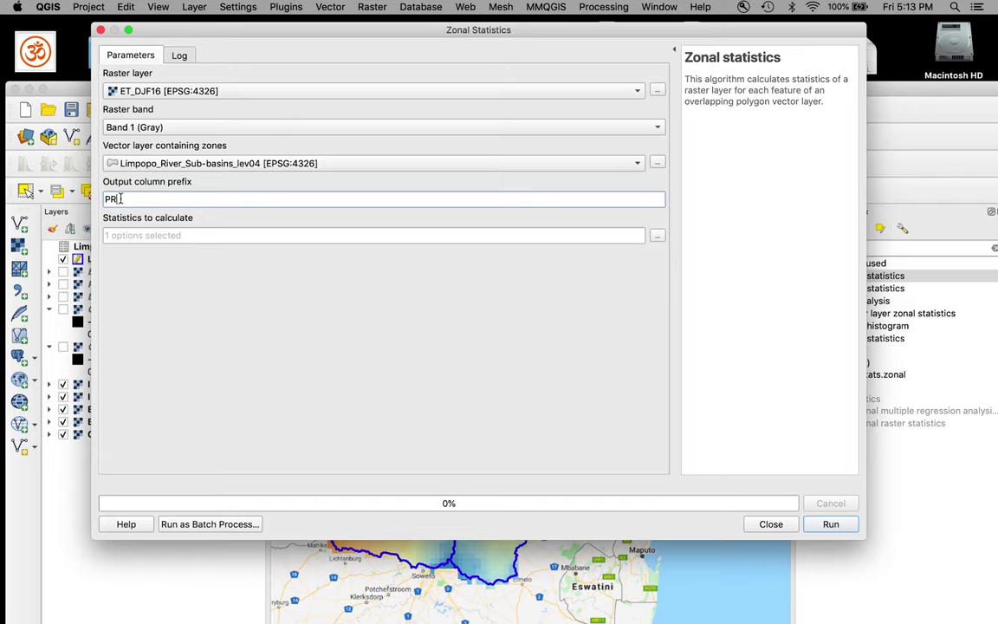
key("BackSpace")
key("BackSpace")
type("ETW_")
left_click(836, 530)
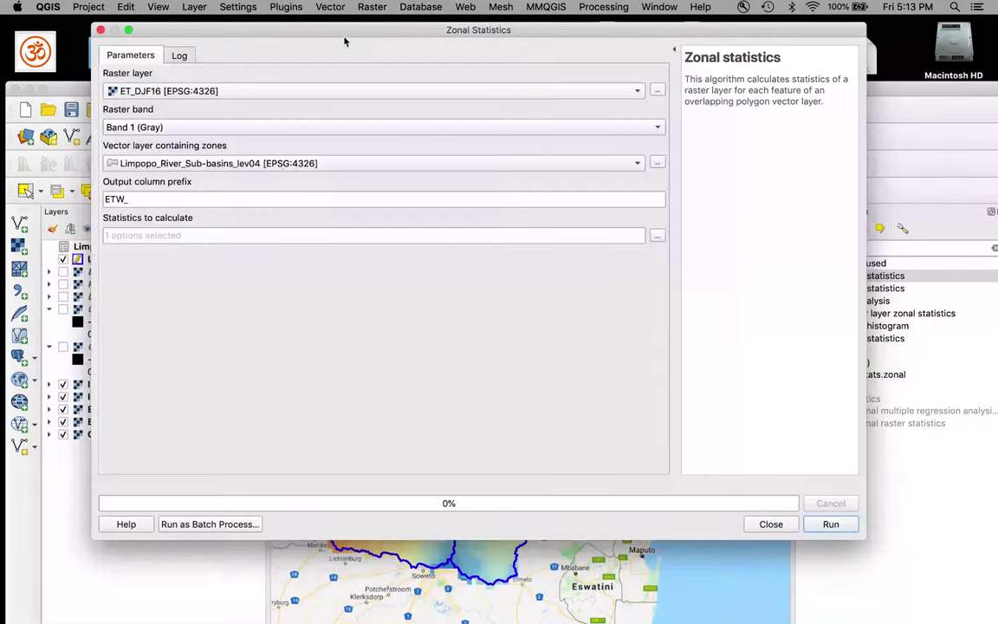
Step: Run zonal statistics on the ET_JJA16 raster with the output column prefix ETD_
left_click(172, 87)
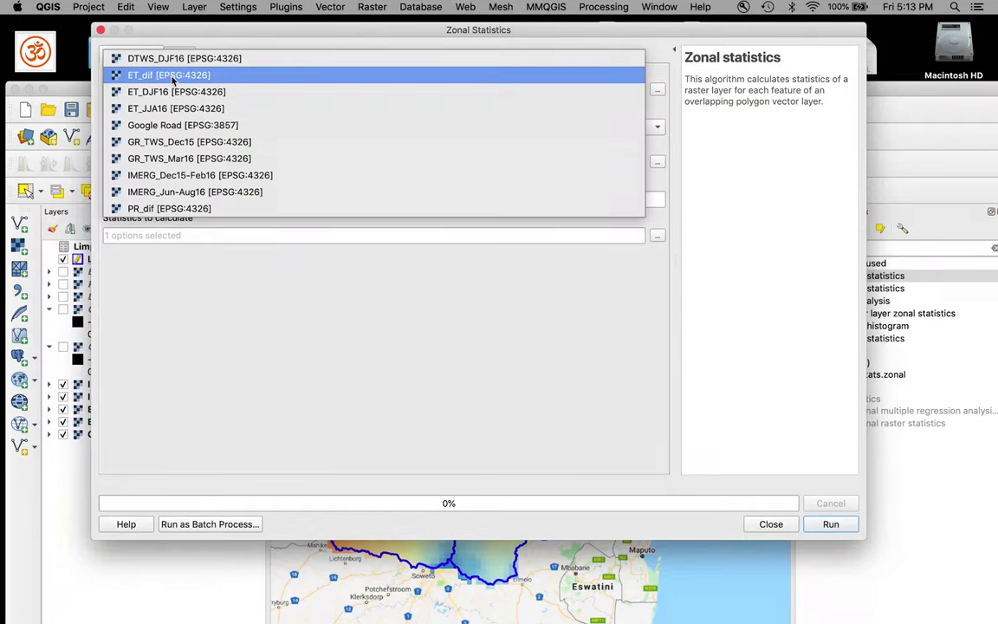
left_click(174, 108)
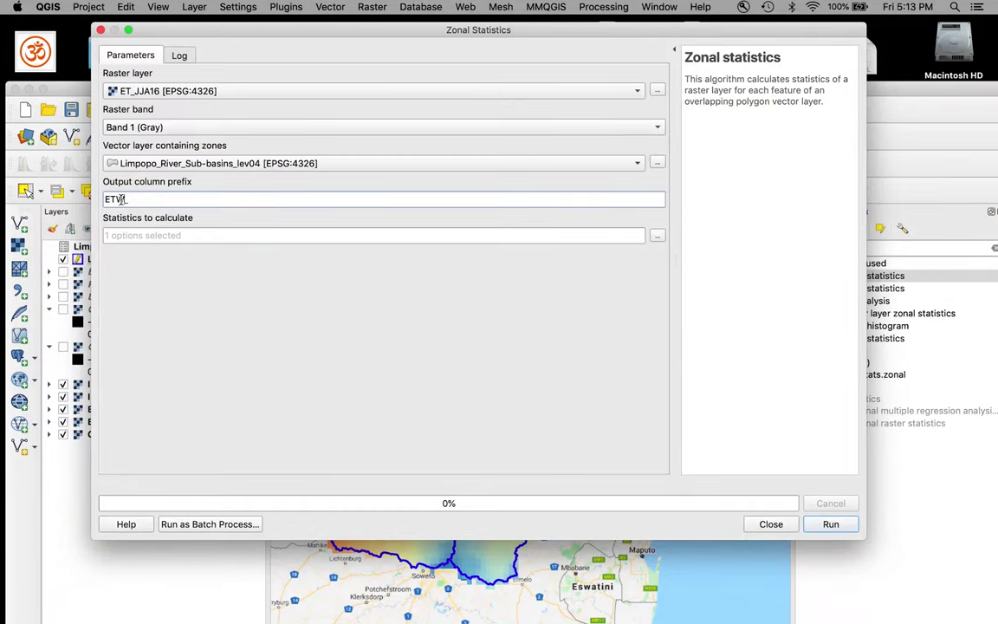
left_click(827, 525)
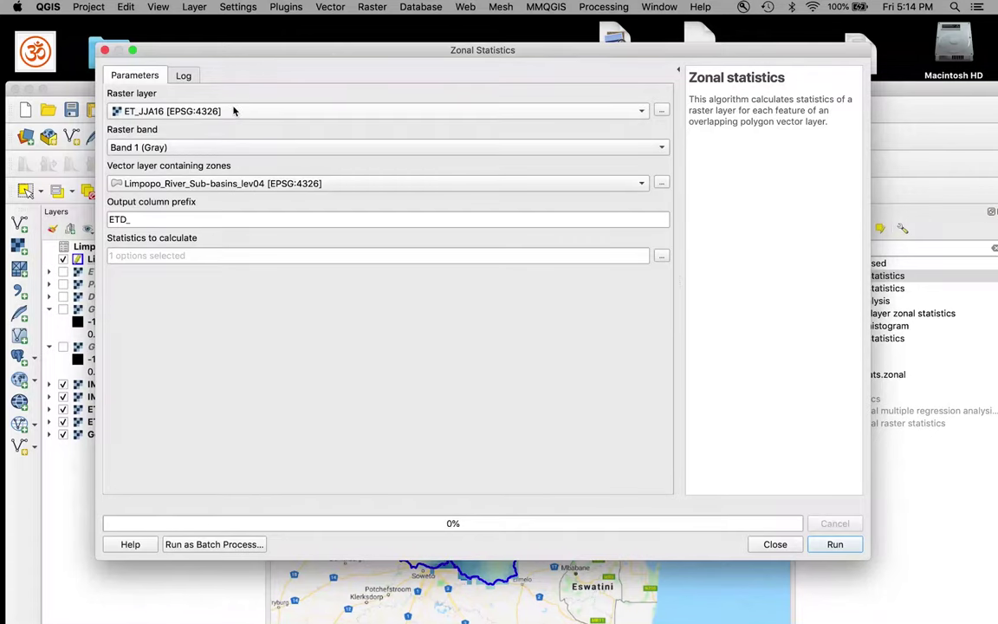
Step: Run zonal statistics on the DTWS_DJF16 raster with the output column prefix DTWSW_
left_click(234, 107)
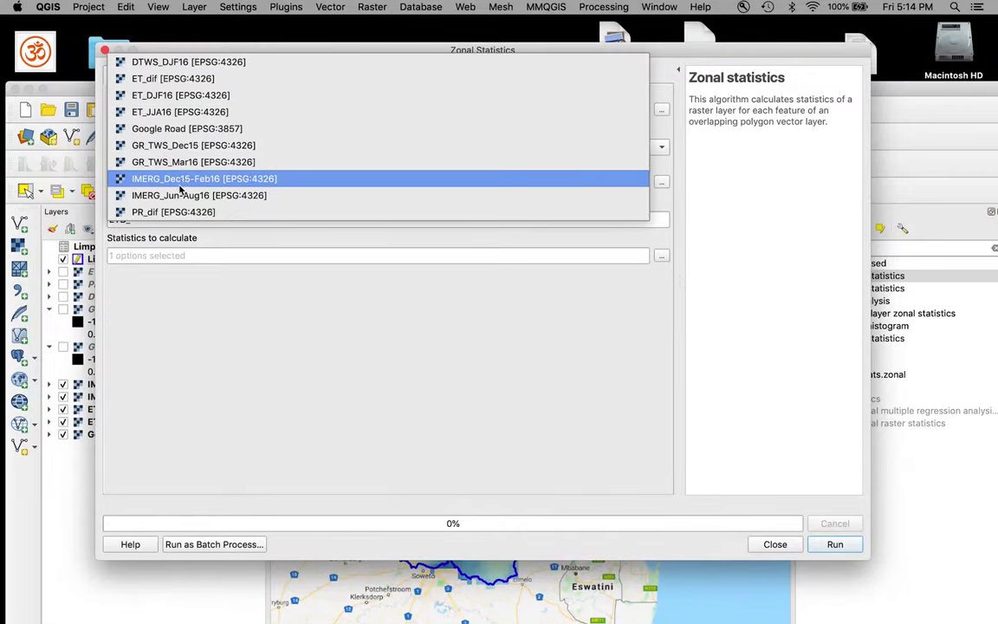
left_click(182, 63)
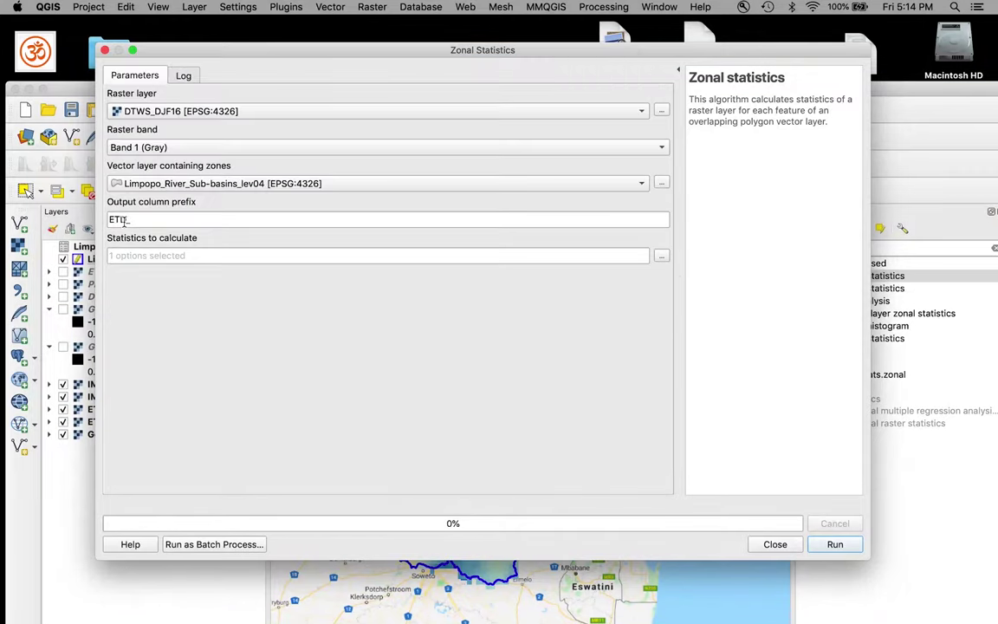
left_click_drag(126, 221, 108, 224)
type("DTWS_")
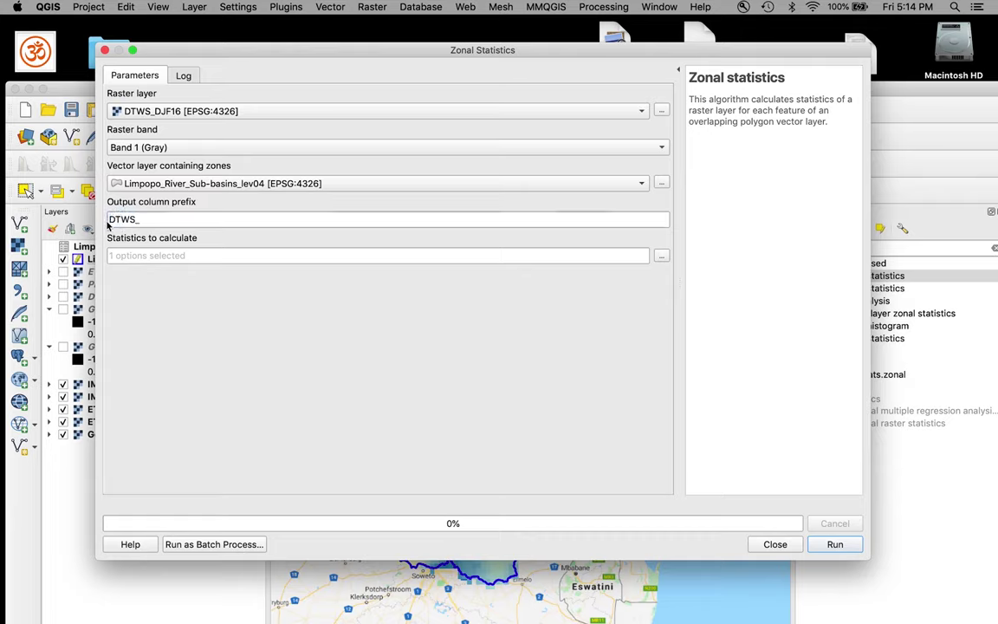
key("Left")
type("W")
left_click(835, 544)
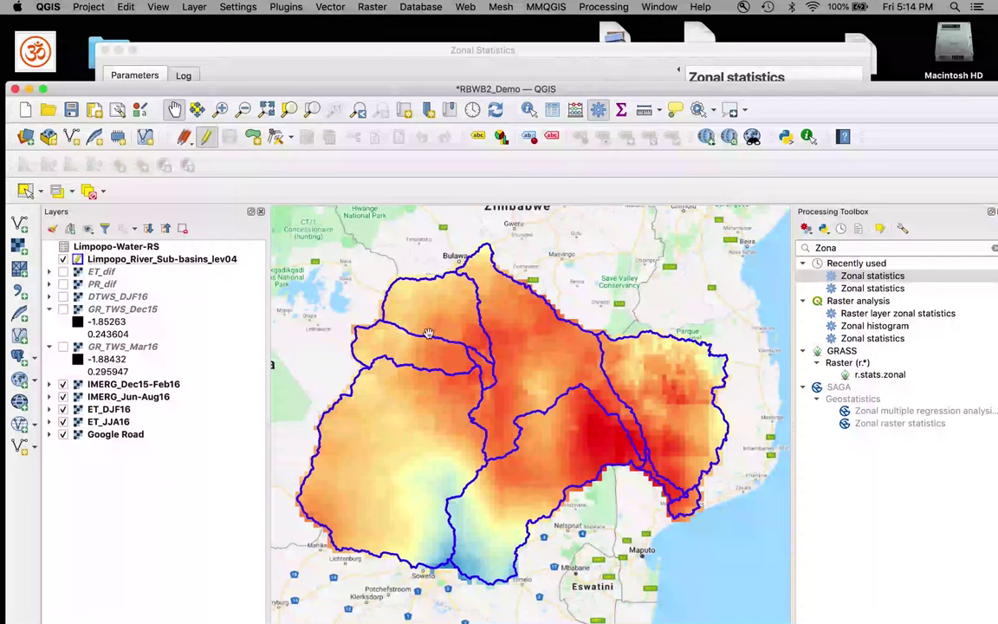
Step: Open the attribute table of Limpopo_River_Sub-basins_lev04 and rearrange the table and main windows on the desktop
left_click_drag(278, 91, 295, 25)
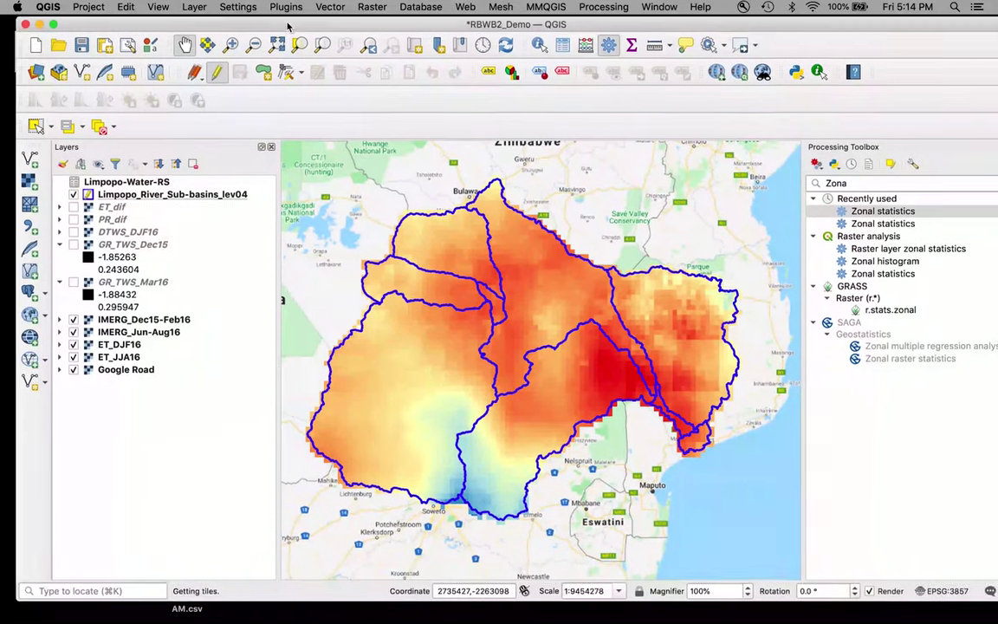
right_click(199, 193)
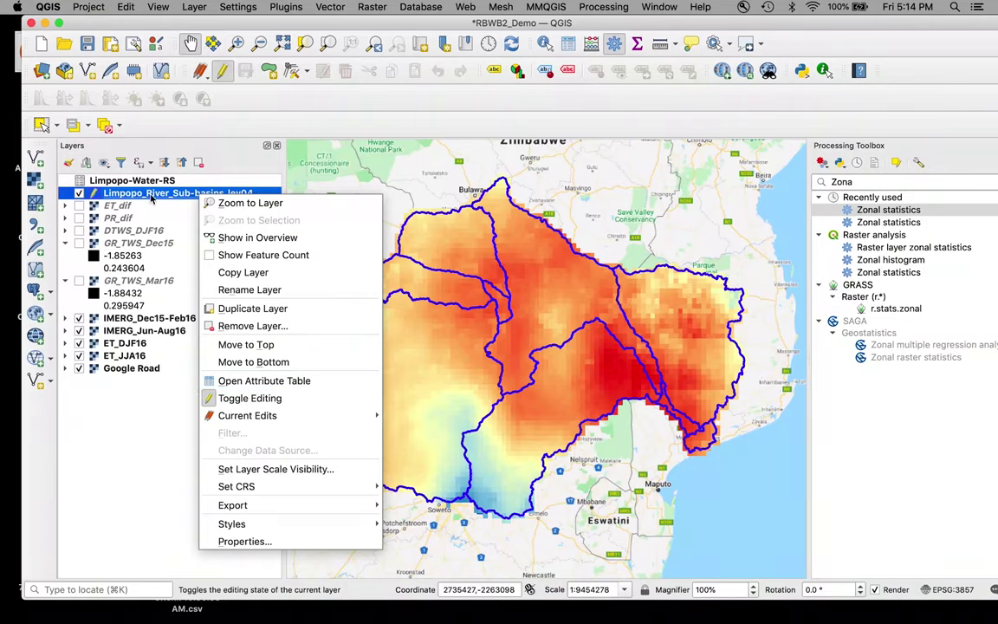
left_click(239, 382)
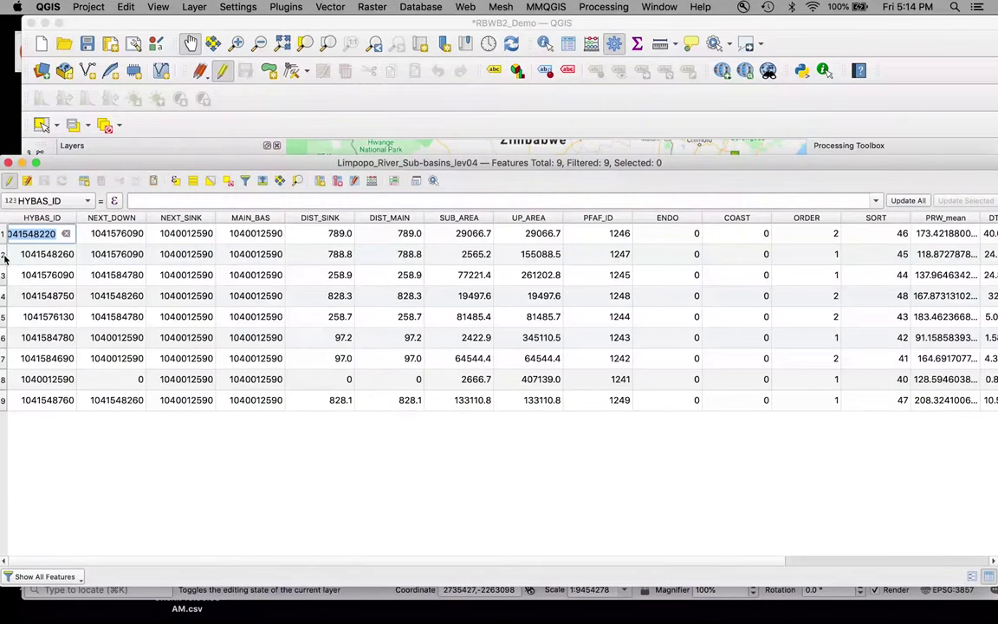
left_click_drag(207, 166, 774, 23)
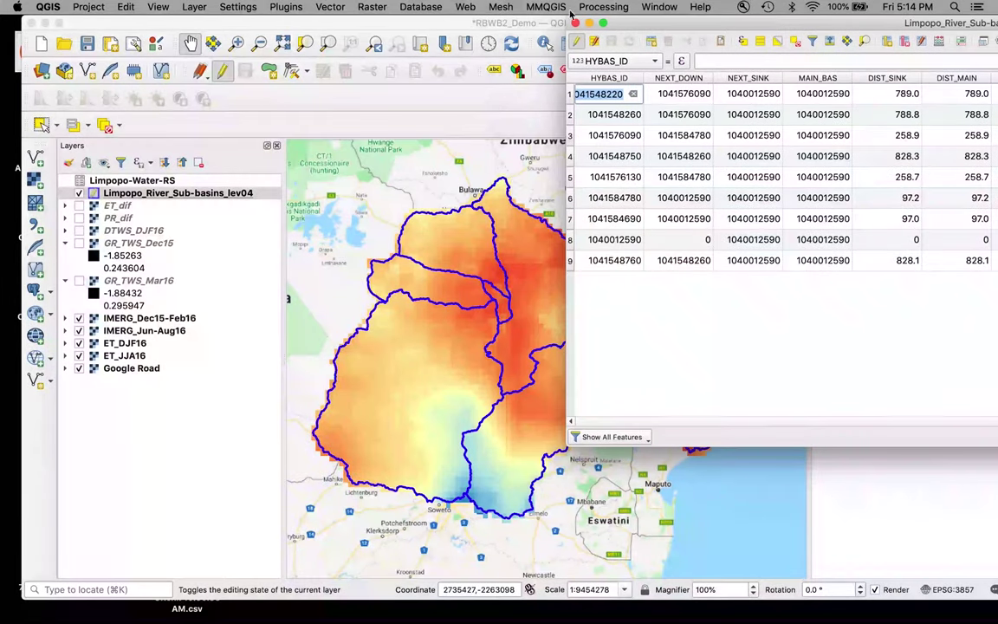
left_click_drag(403, 26, 216, 29)
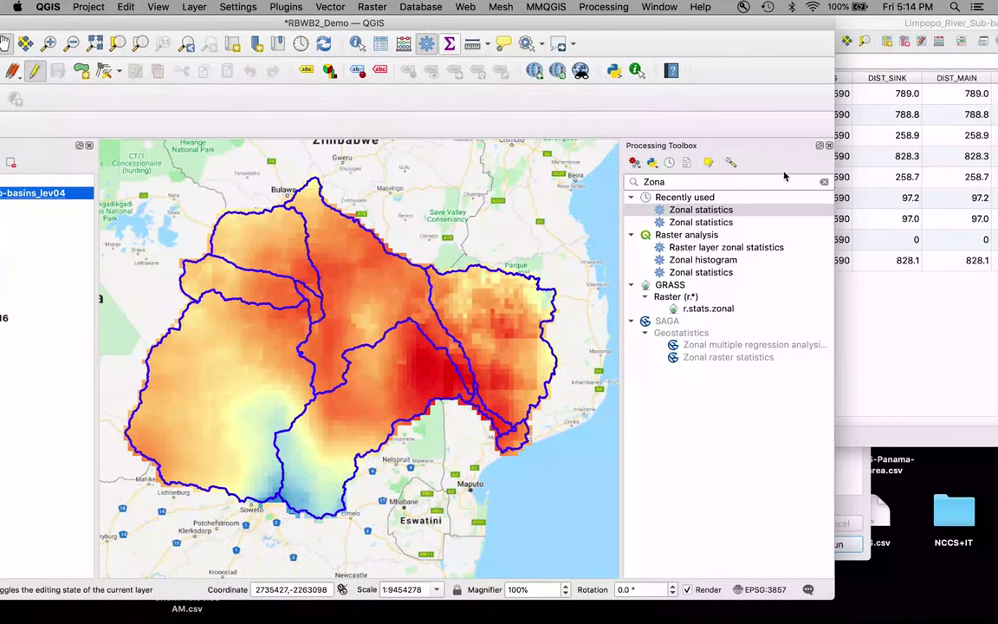
Step: Select the sub-basin rows one after another to locate each polygon on the map, and clear the selection
left_click(903, 374)
left_click(571, 93)
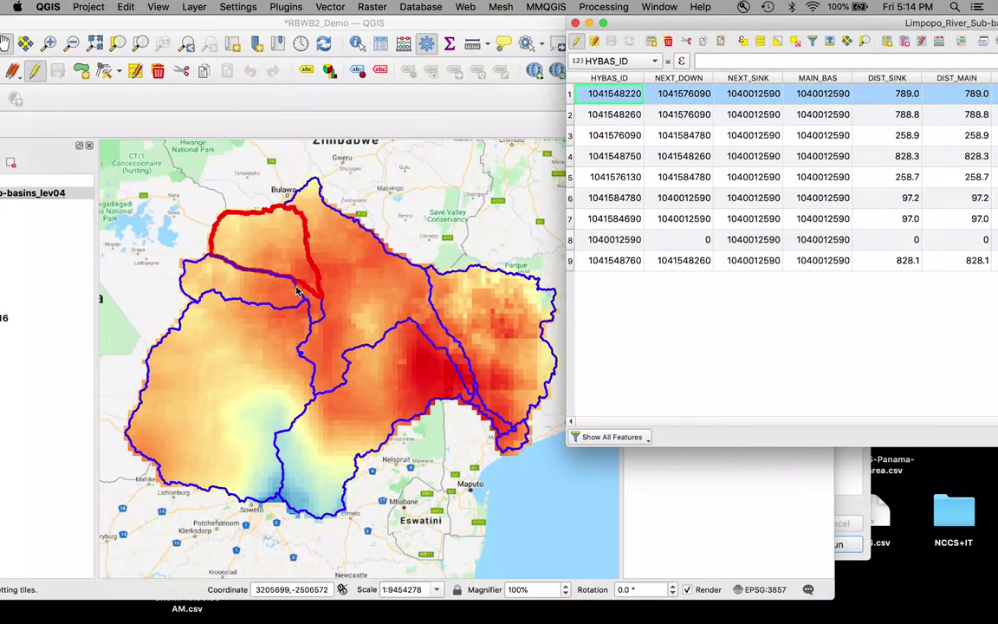
left_click(571, 115)
left_click(570, 135)
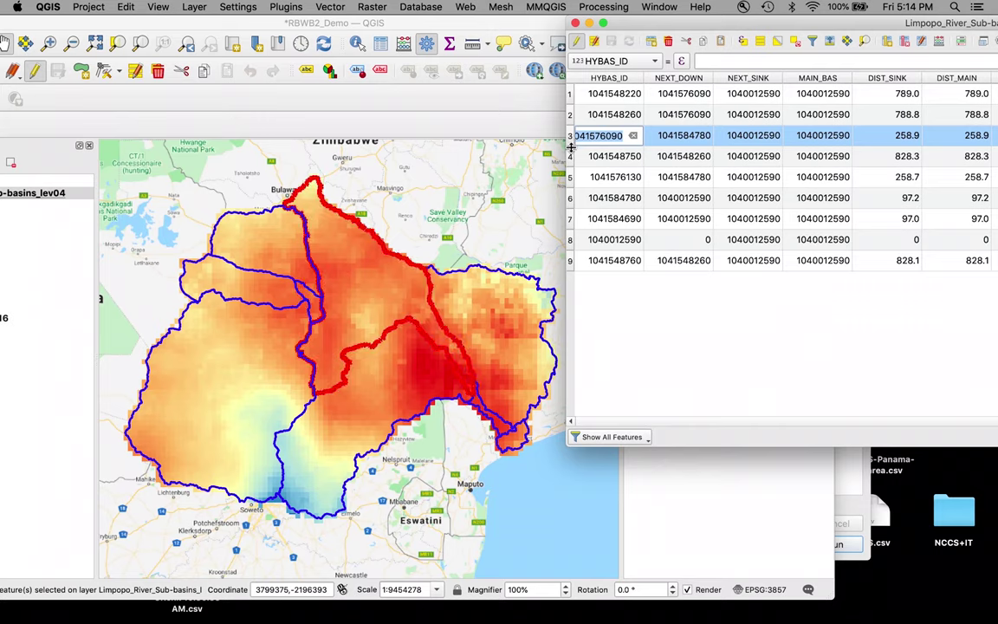
left_click(570, 156)
left_click(570, 177)
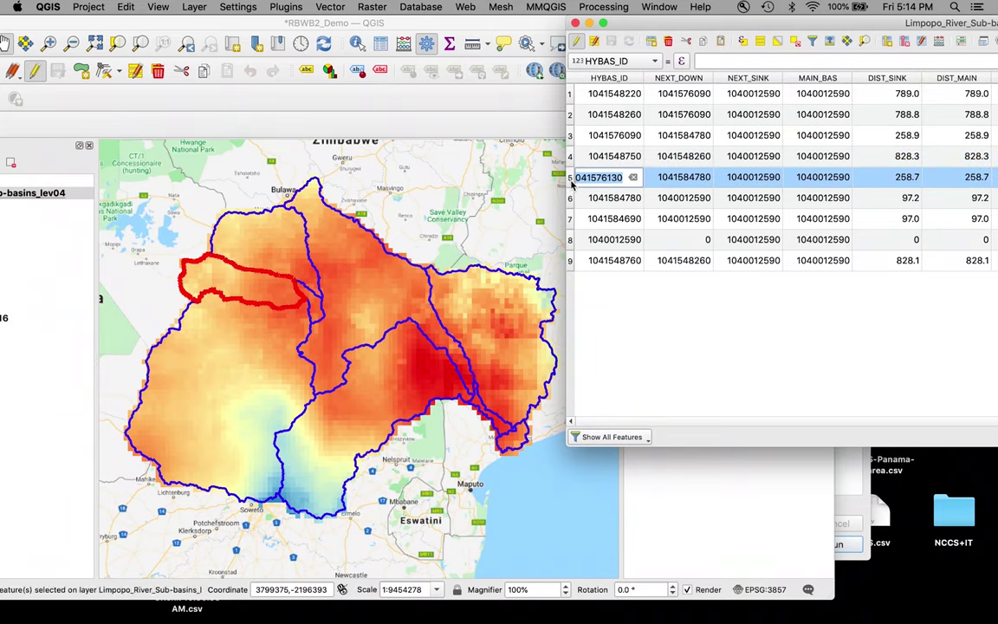
left_click(571, 197)
left_click(571, 218)
left_click(570, 239)
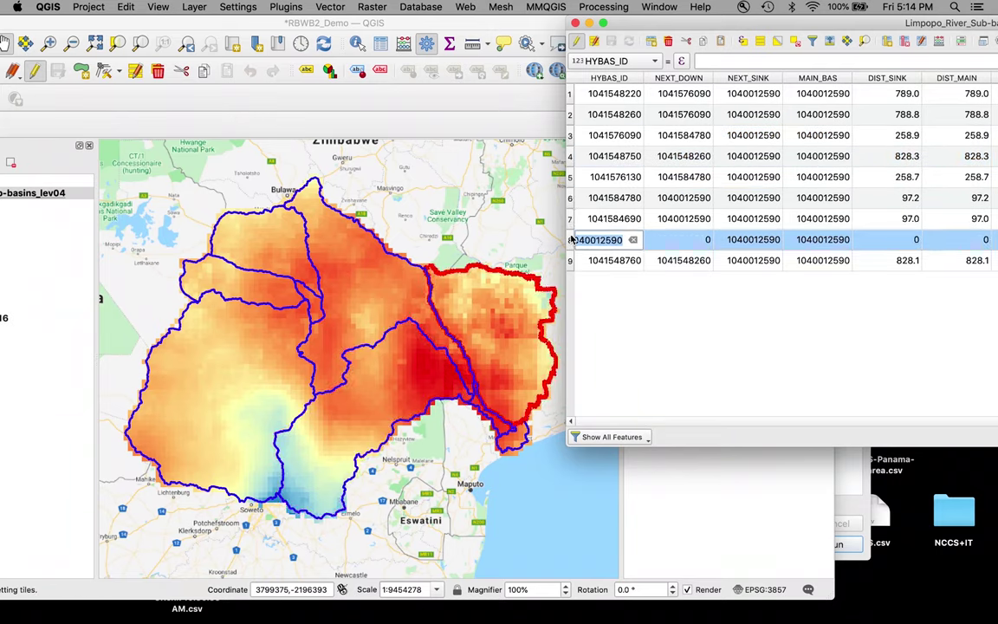
left_click(571, 260)
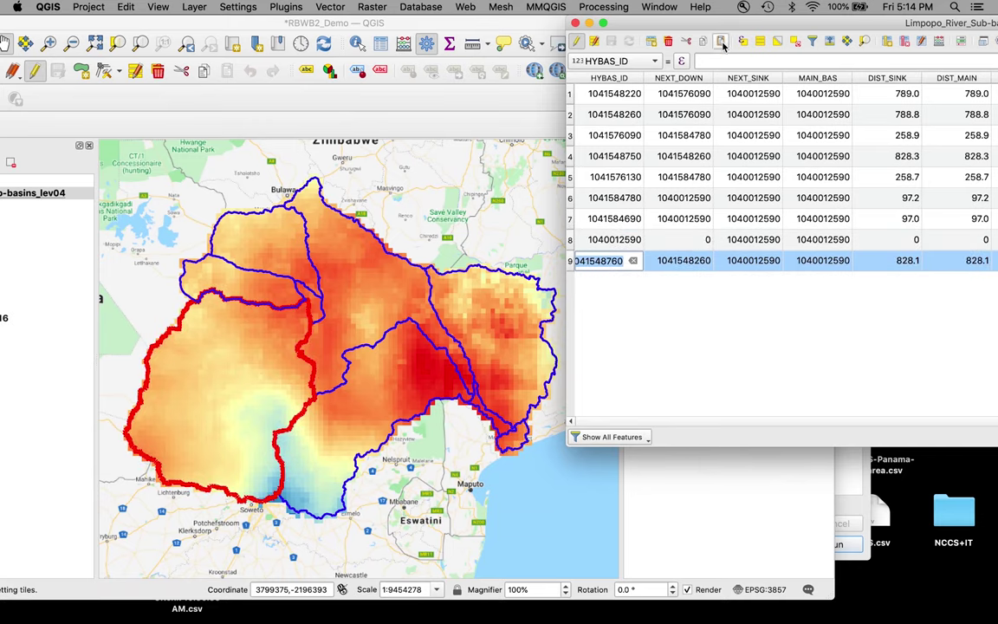
left_click_drag(728, 22, 179, 22)
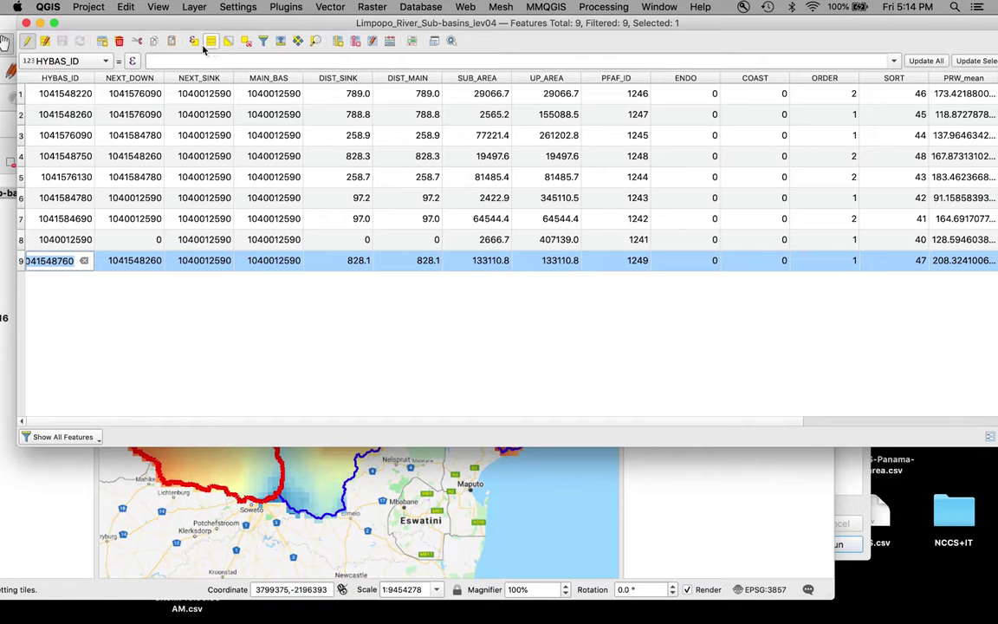
left_click(246, 41)
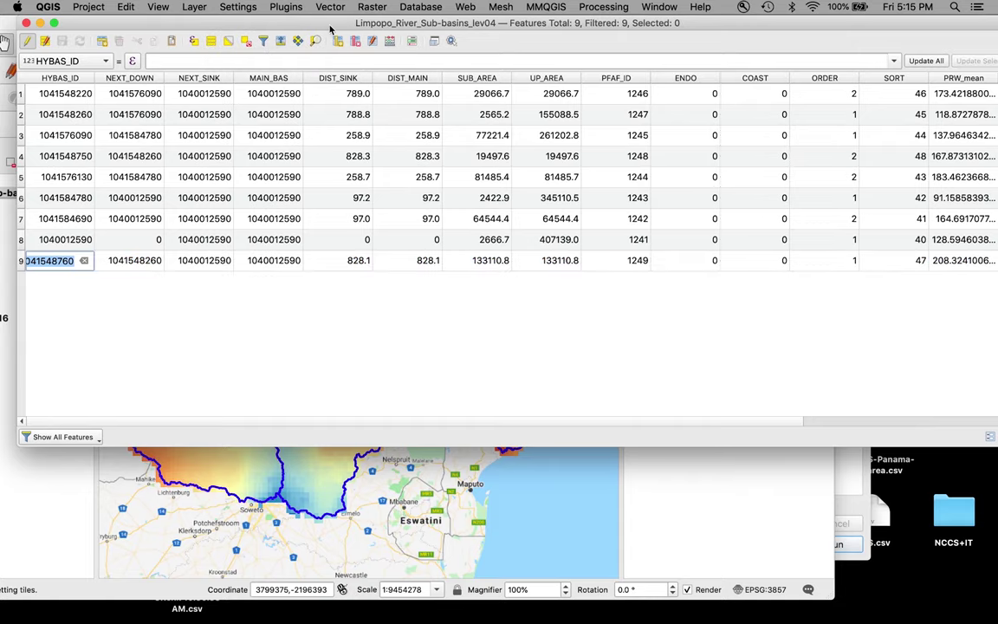
Step: Set up a new decimal field named Area with length 20 and precision 2 in the sub-basins layer's field calculator
scroll(539, 287, "right", 5)
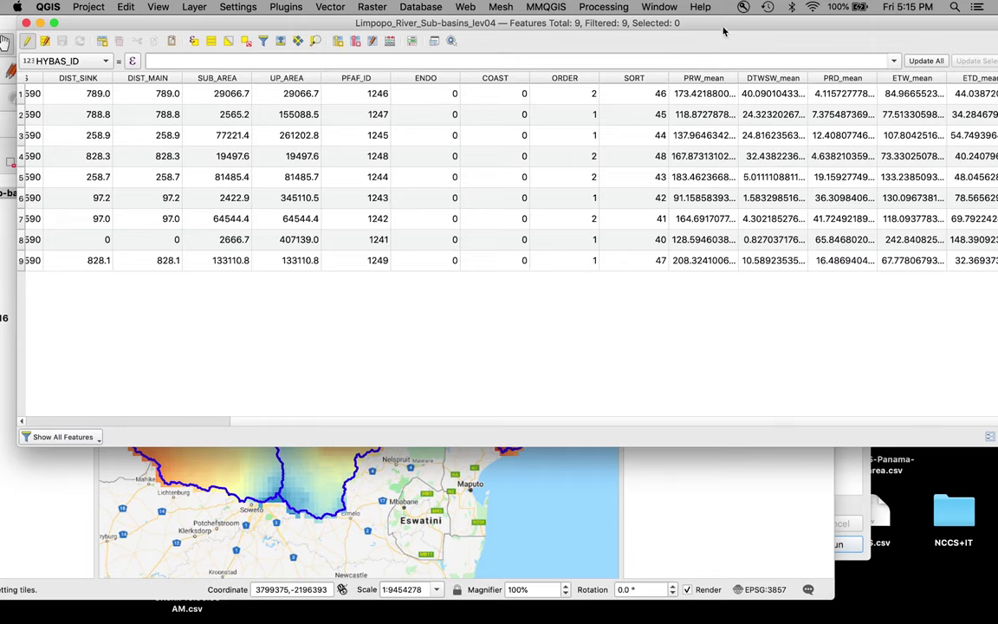
left_click_drag(726, 23, 497, 69)
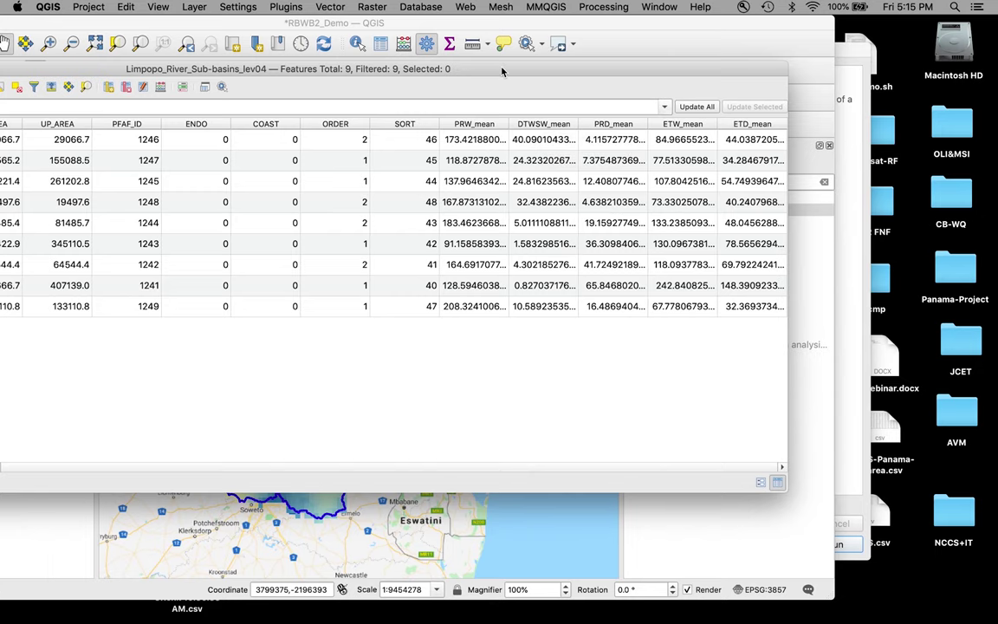
left_click_drag(502, 71, 671, 58)
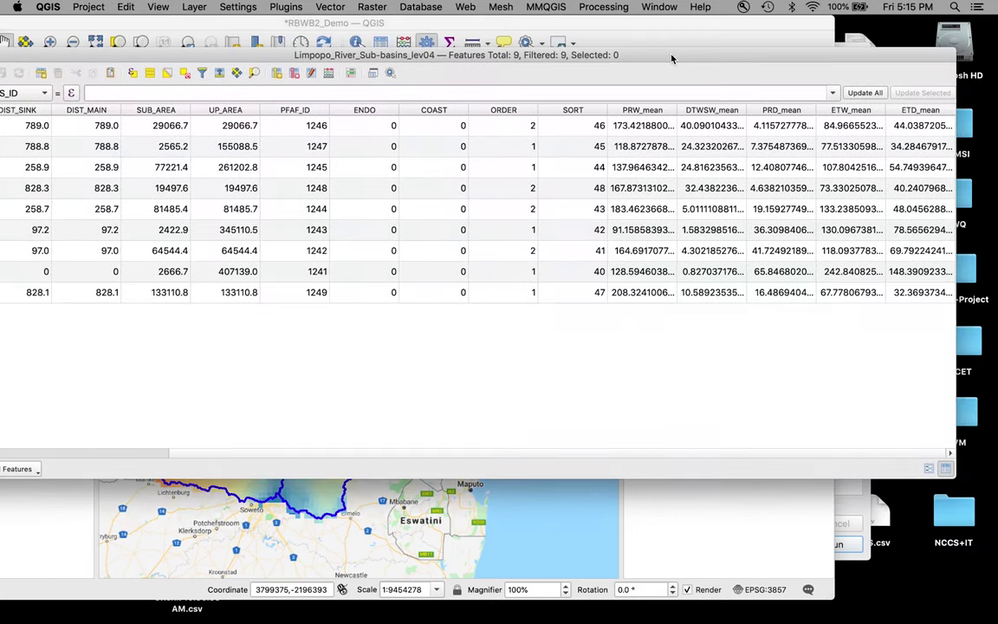
left_click(328, 74)
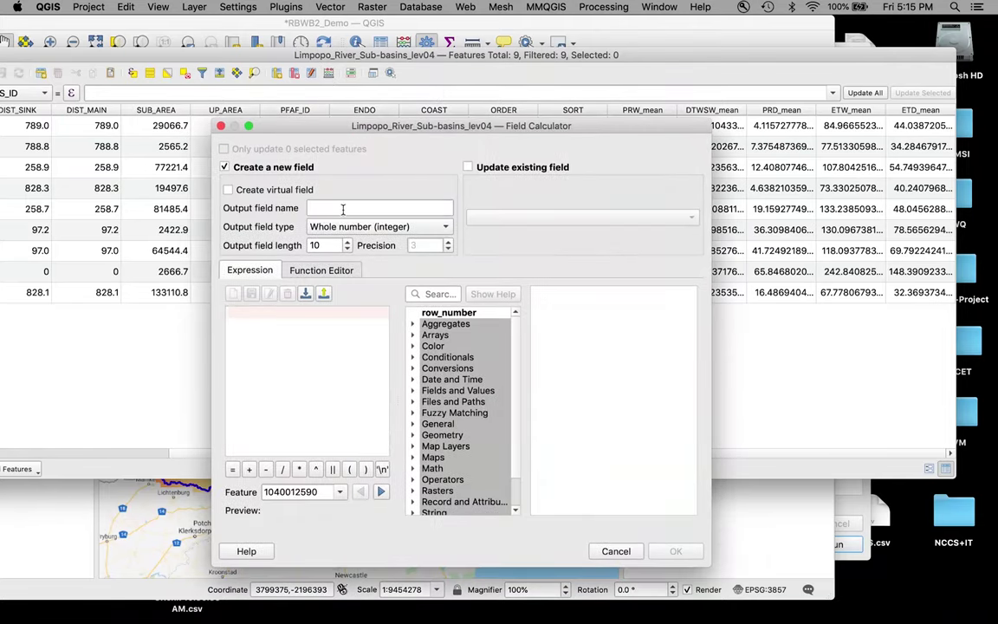
left_click(343, 209)
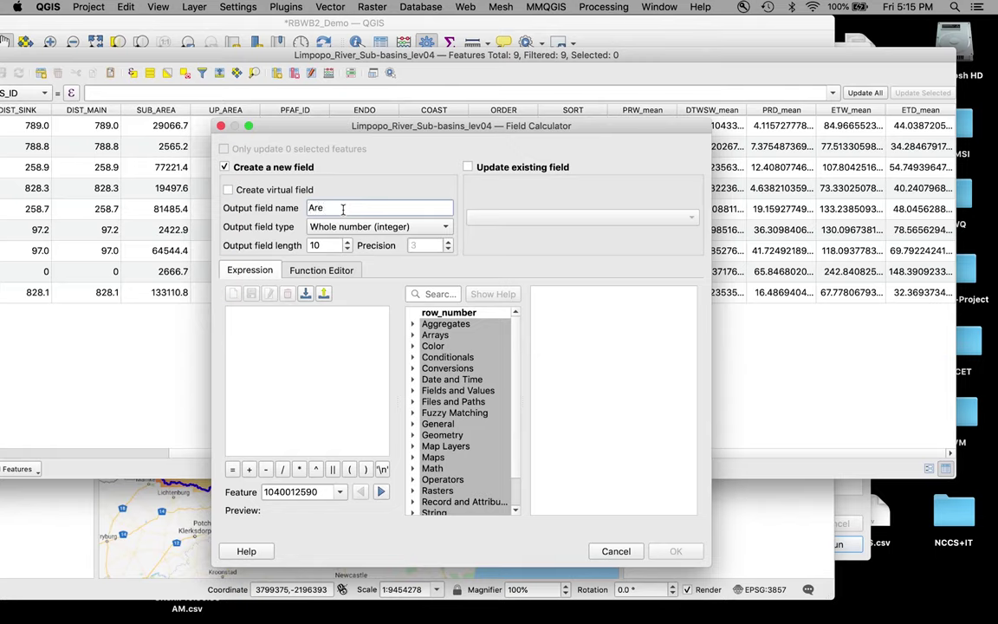
left_click(445, 228)
left_click(397, 260)
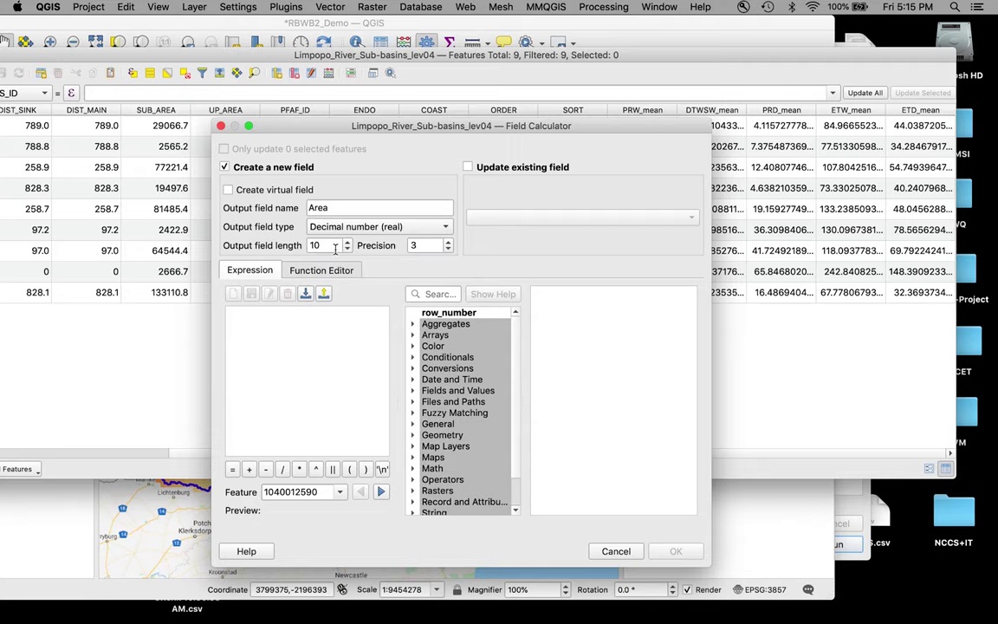
left_click_drag(331, 247, 307, 250)
left_click_drag(422, 245, 402, 246)
Step: Fill the Area field using the $area geometry function and close the attribute table
left_click(413, 436)
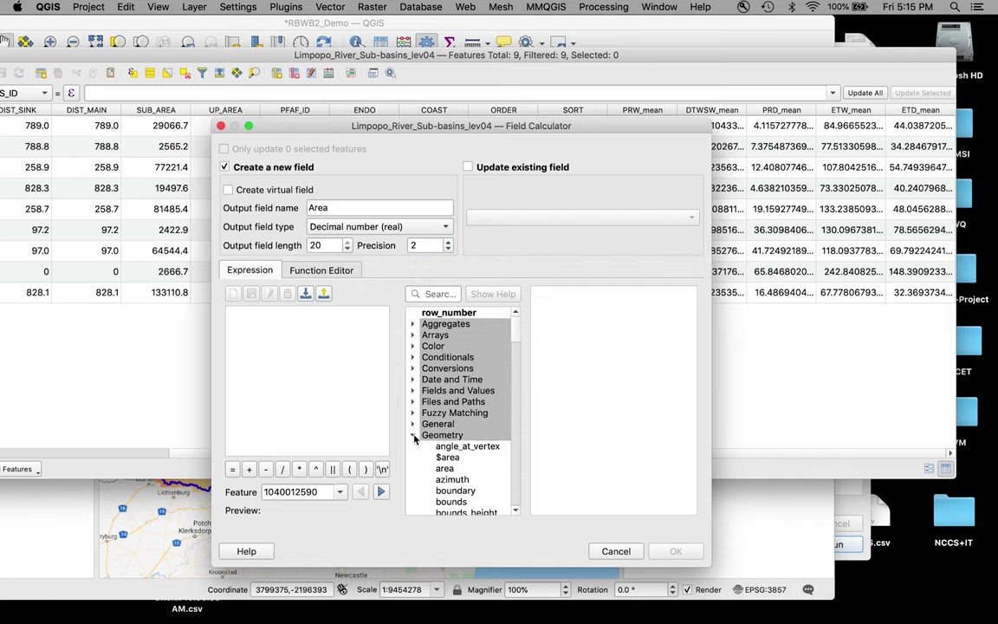
double_click(447, 457)
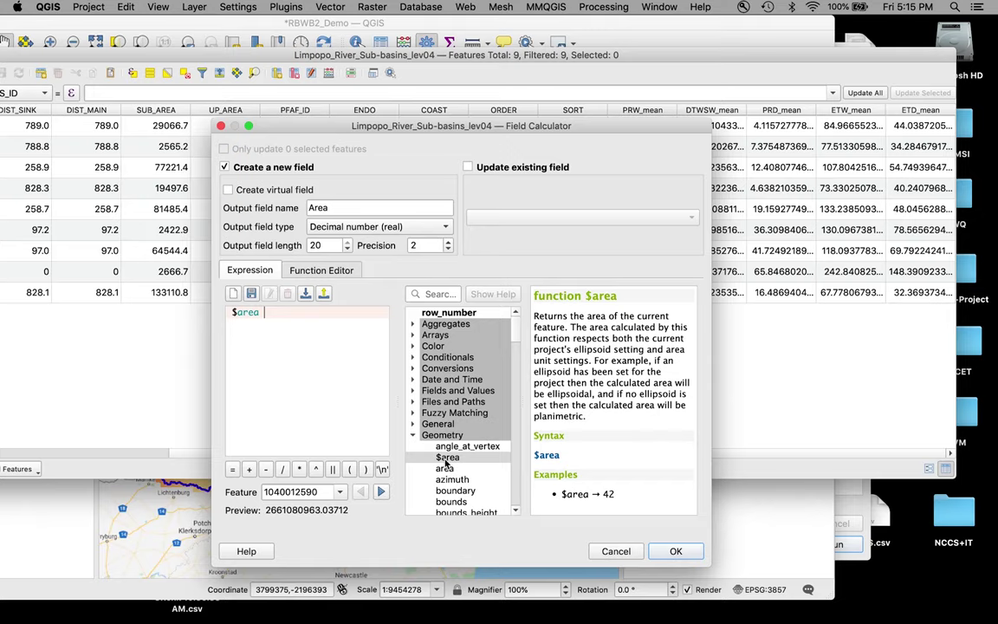
left_click(675, 552)
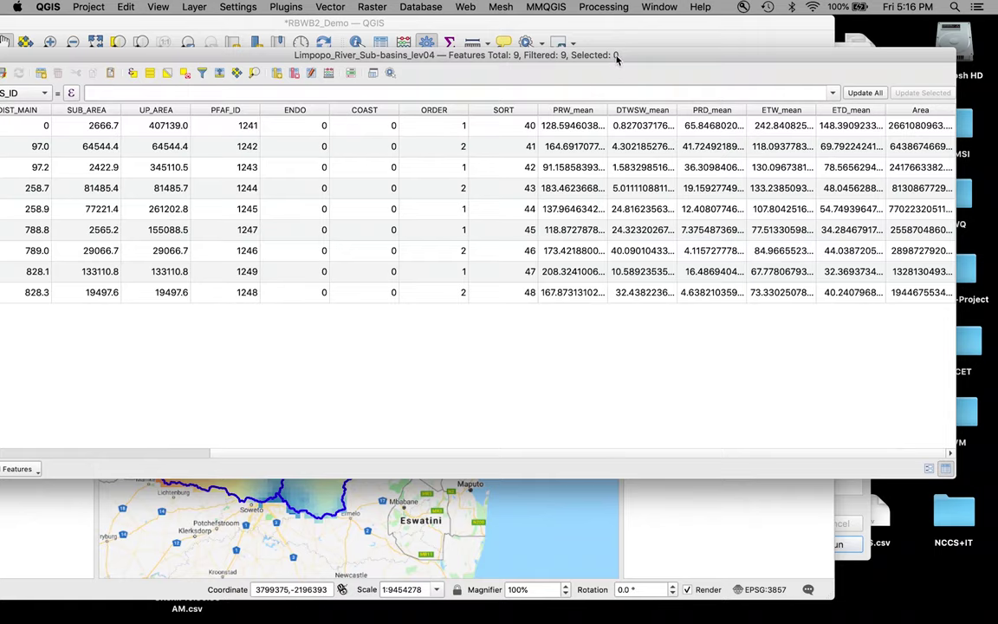
left_click_drag(616, 57, 747, 59)
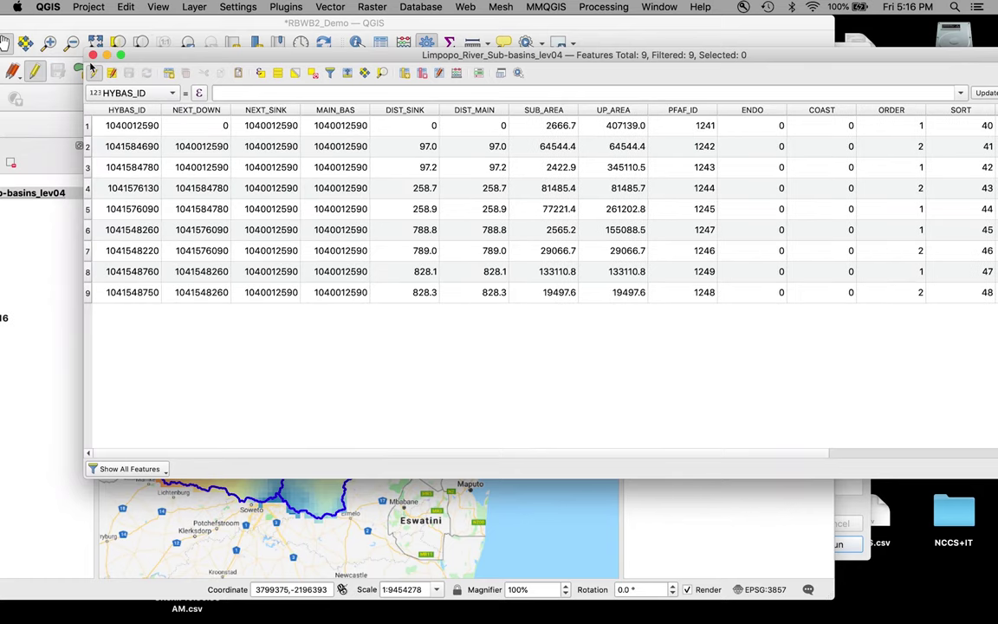
left_click(93, 55)
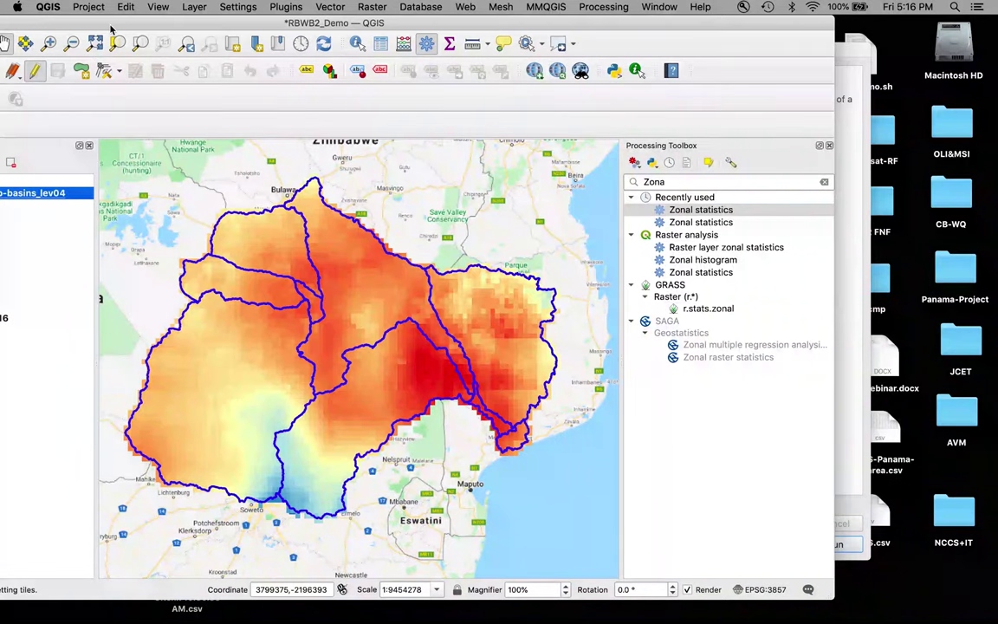
Step: Export the Limpopo_River_Sub-basins_lev04 layer as a CSV file named Water-RS in the RBWB-2 folder
left_click_drag(111, 29, 321, 29)
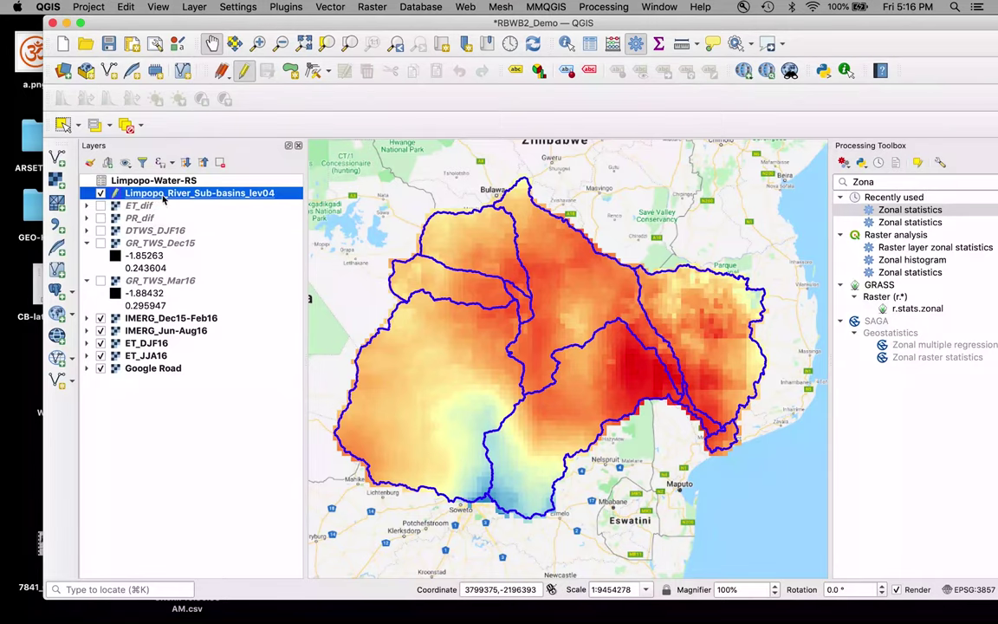
left_click(194, 7)
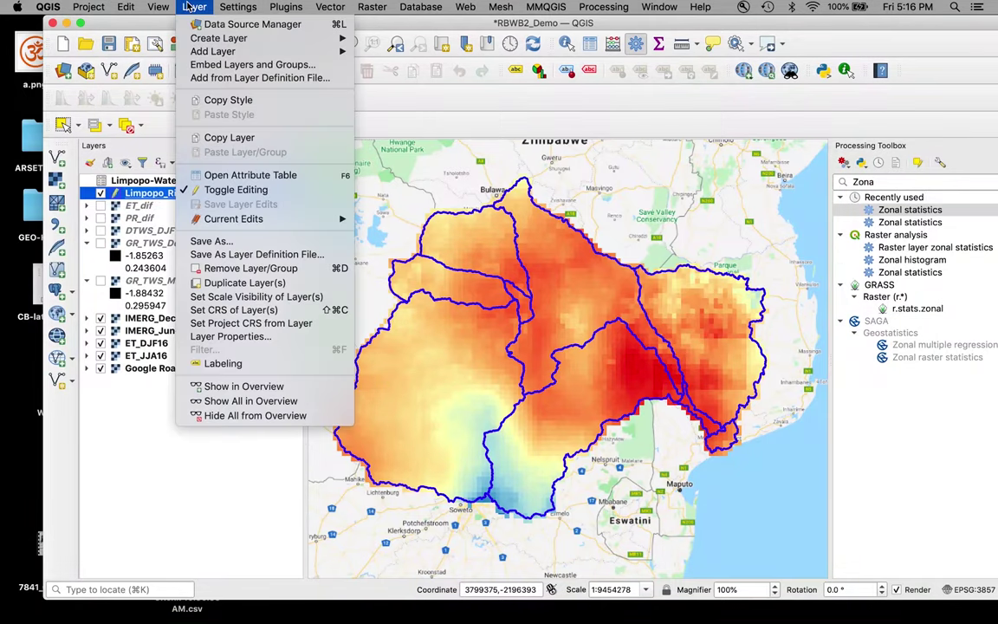
left_click(219, 241)
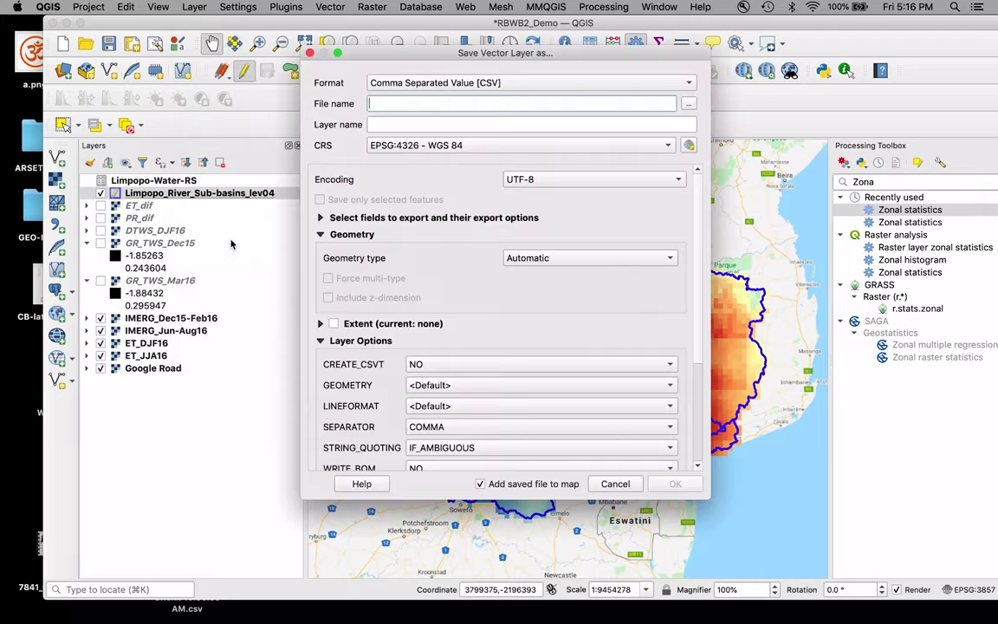
left_click(687, 104)
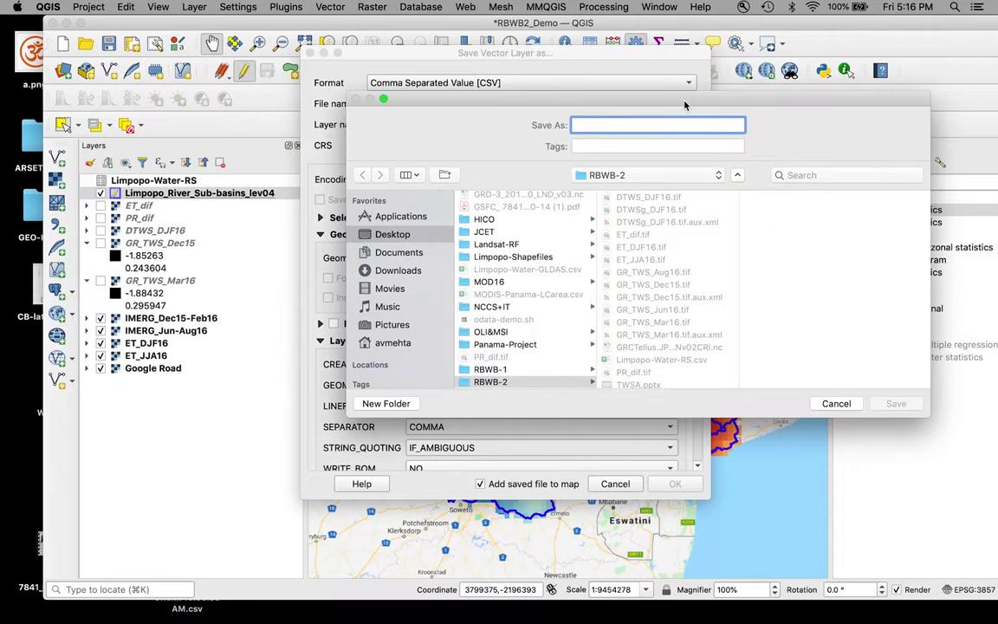
type("Water")
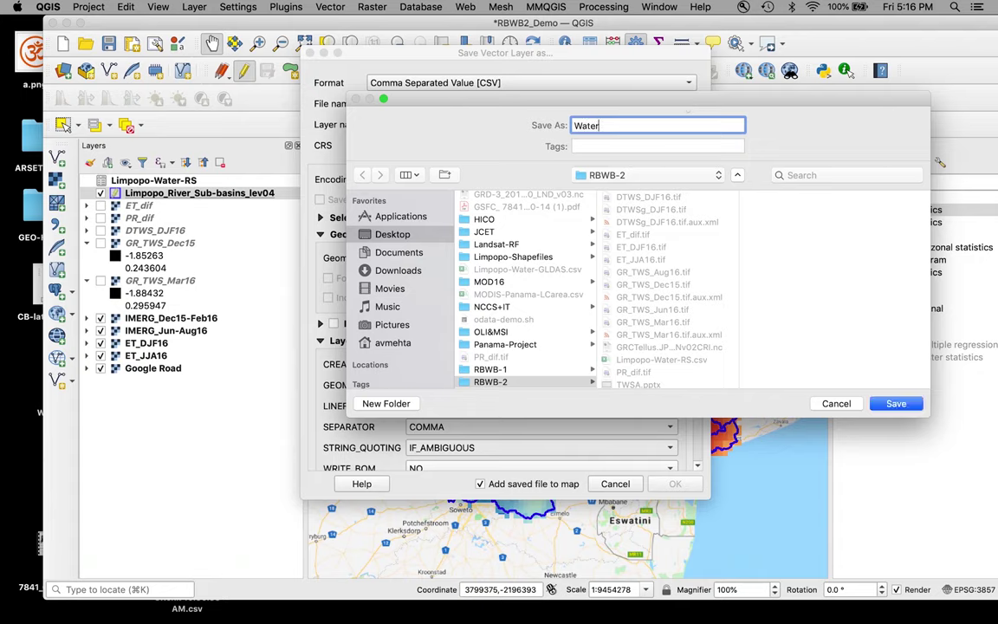
type("-RS")
left_click(896, 404)
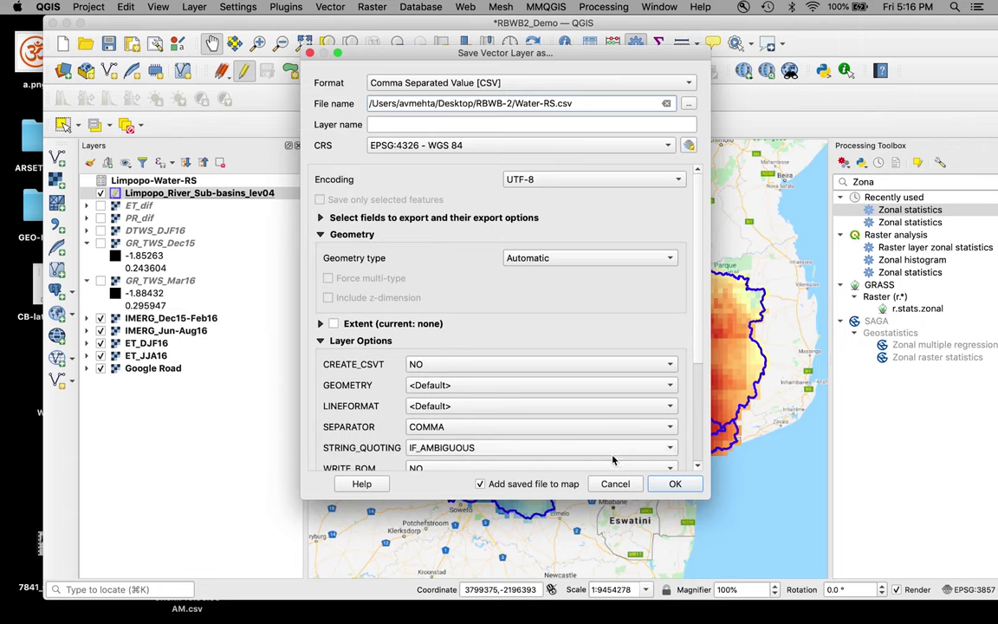
left_click(675, 484)
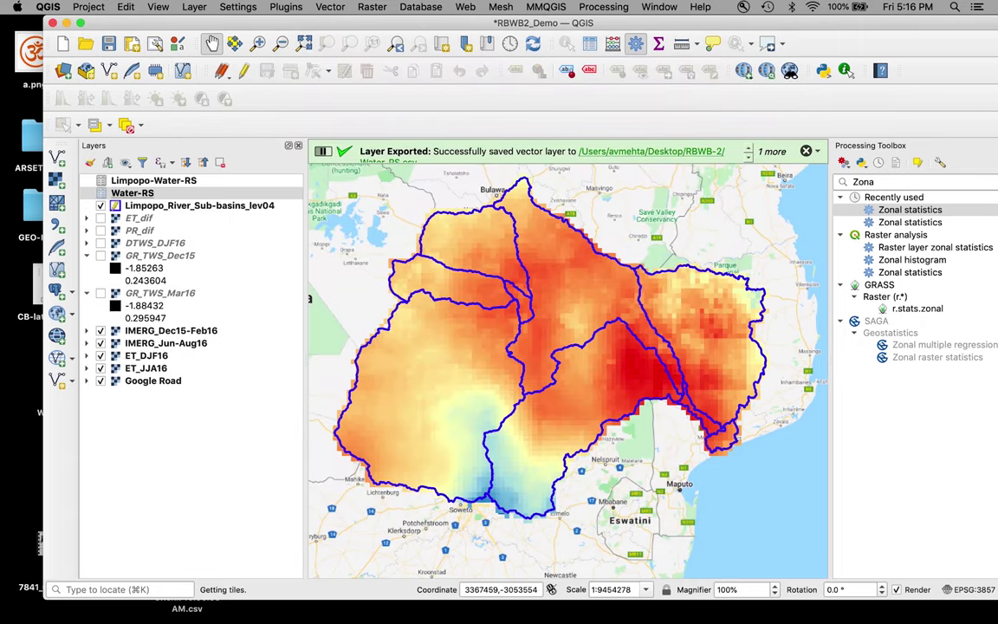
left_click(921, 602)
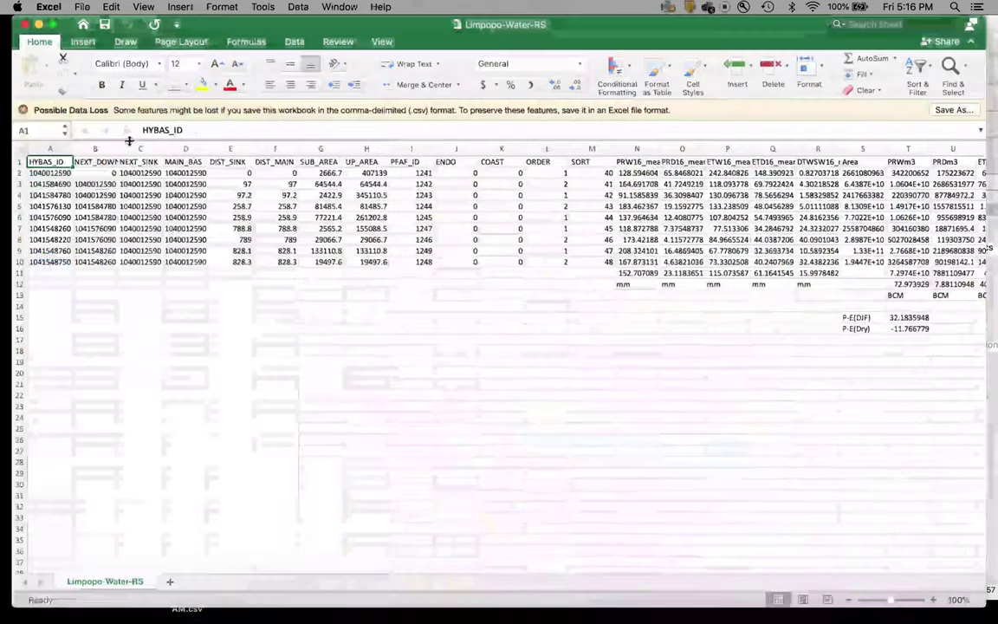
left_click(83, 7)
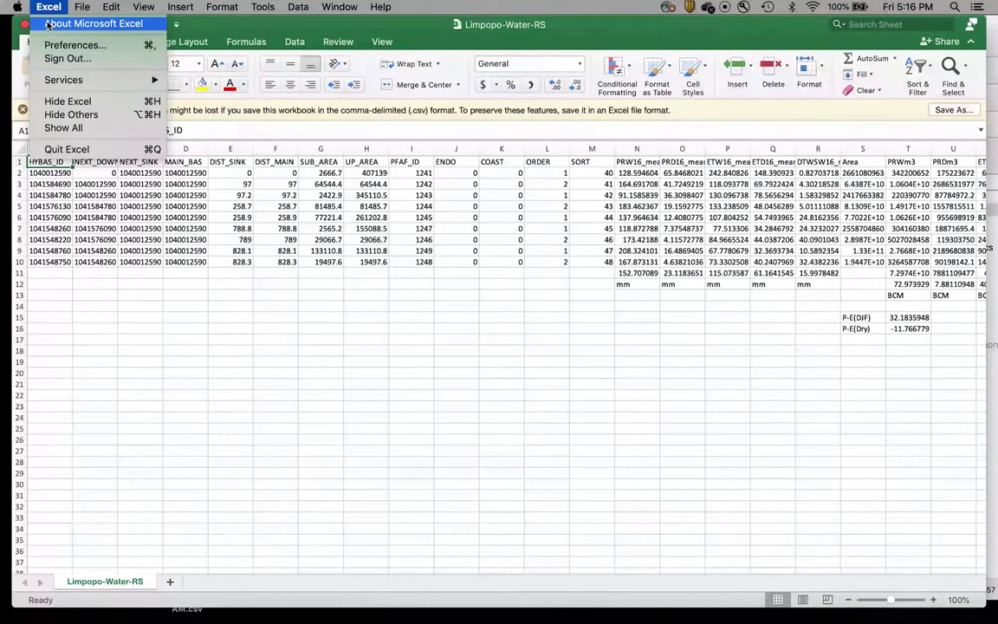
left_click(40, 27)
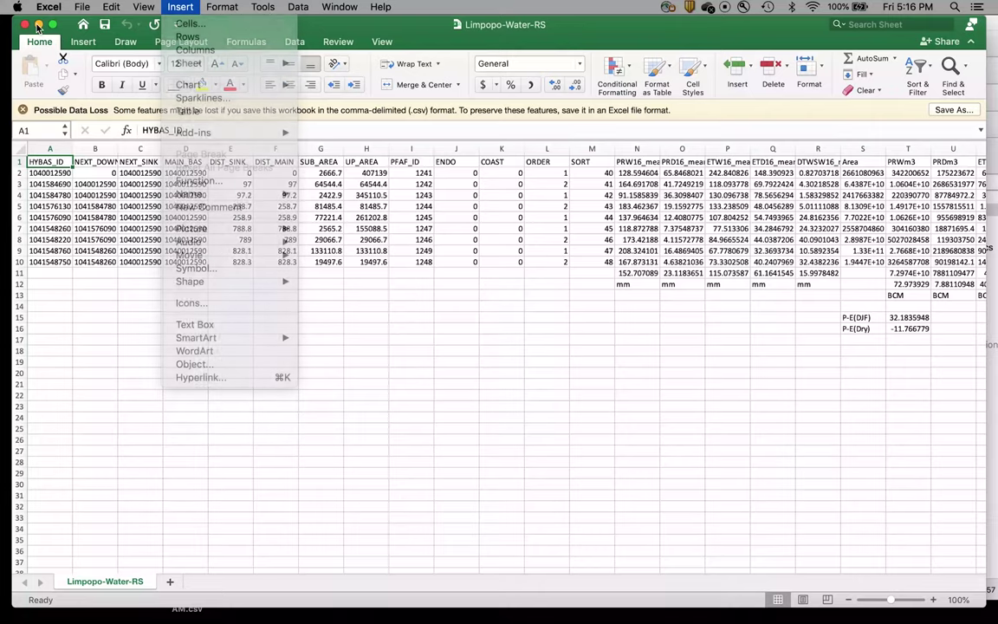
left_click(38, 26)
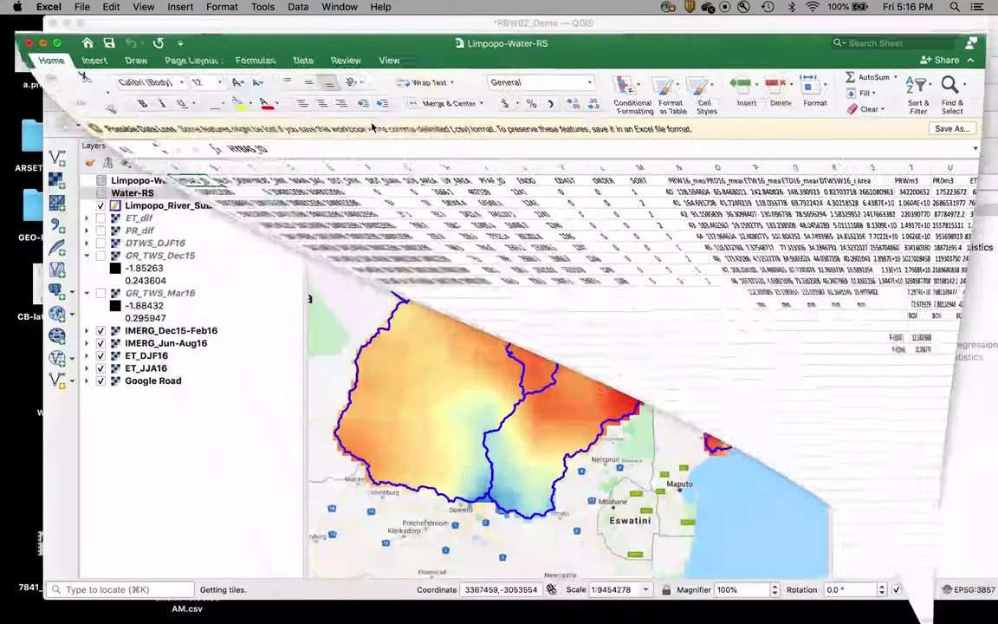
Step: Open Water-RS.csv from the RBWB-2 desktop folder in Excel and select the first PRW_mean value
left_click_drag(454, 24, 445, 142)
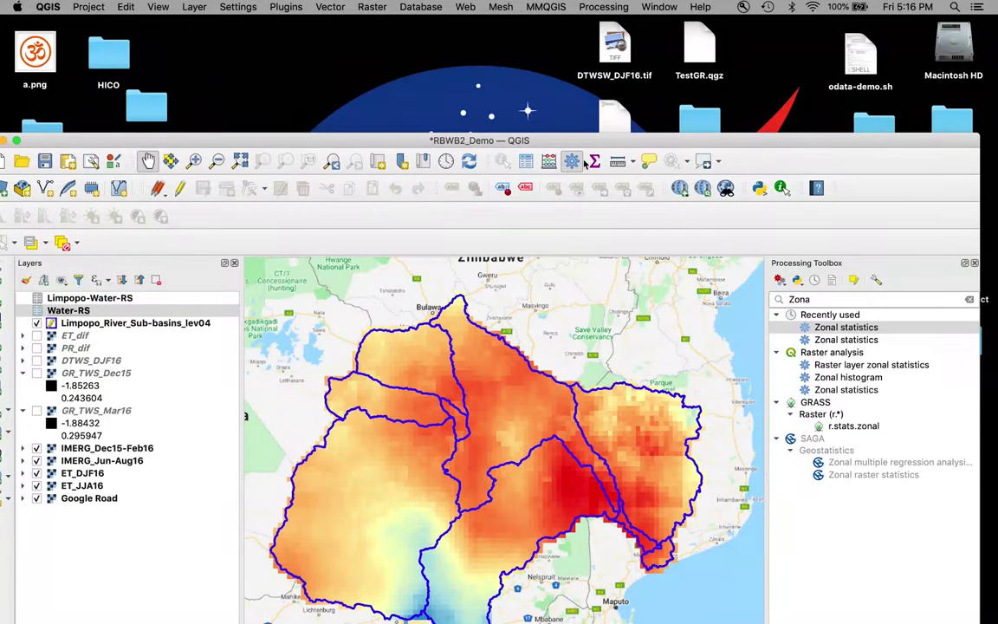
left_click_drag(528, 138, 600, 523)
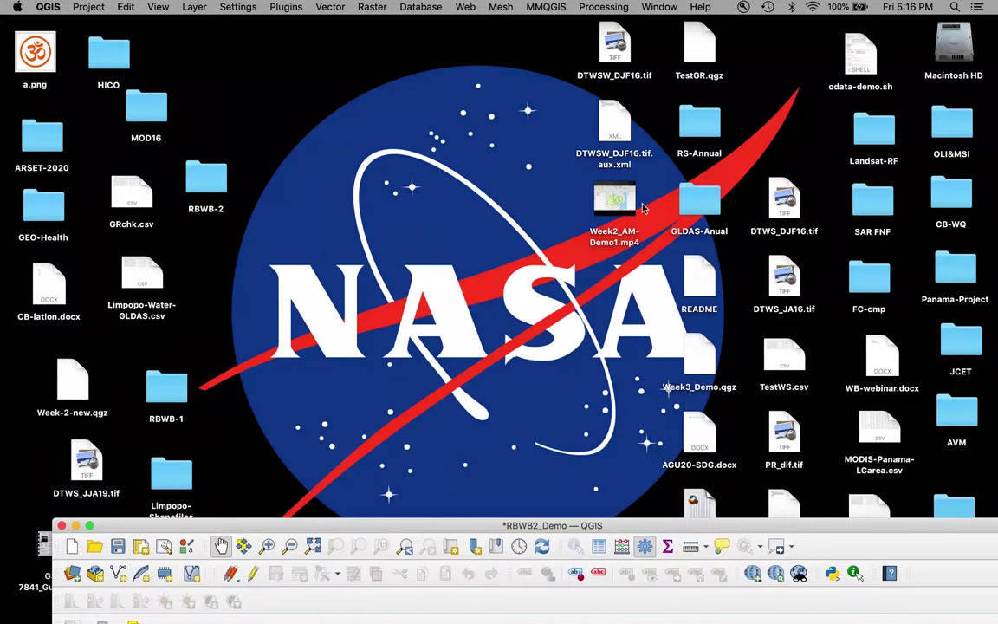
double_click(205, 179)
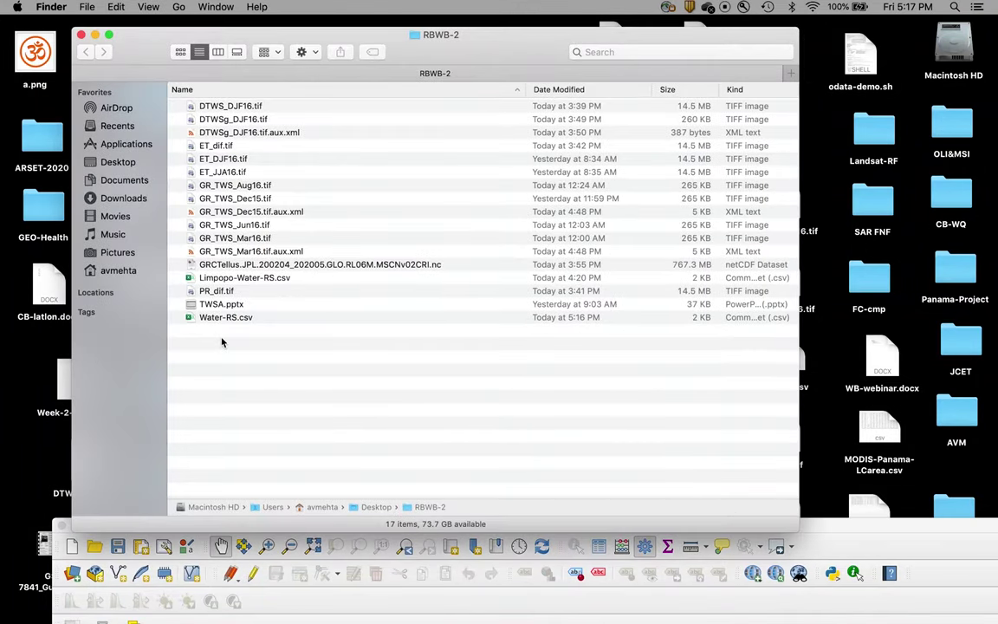
double_click(224, 319)
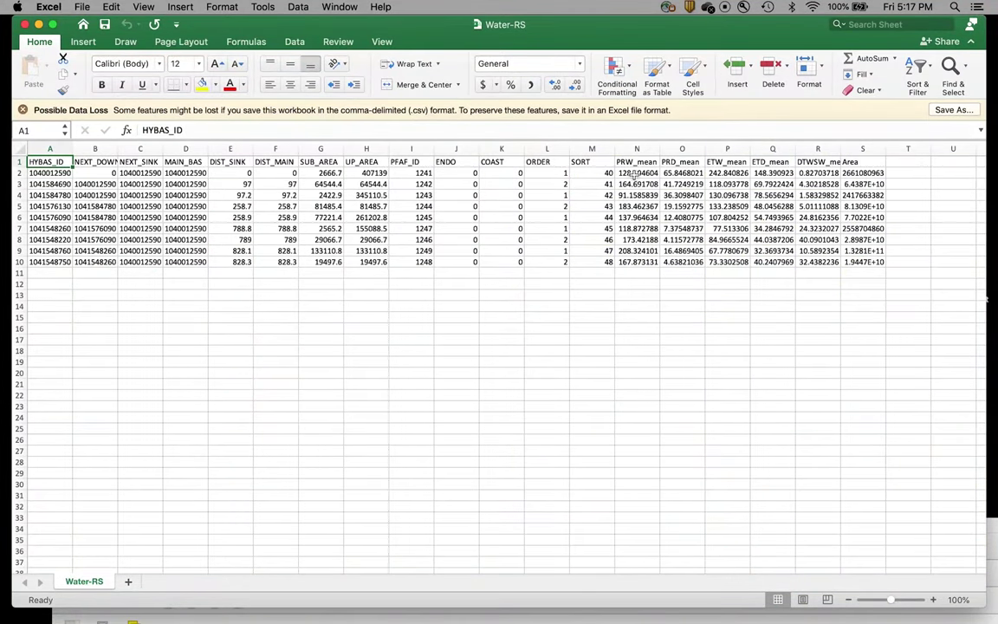
left_click_drag(759, 30, 600, 67)
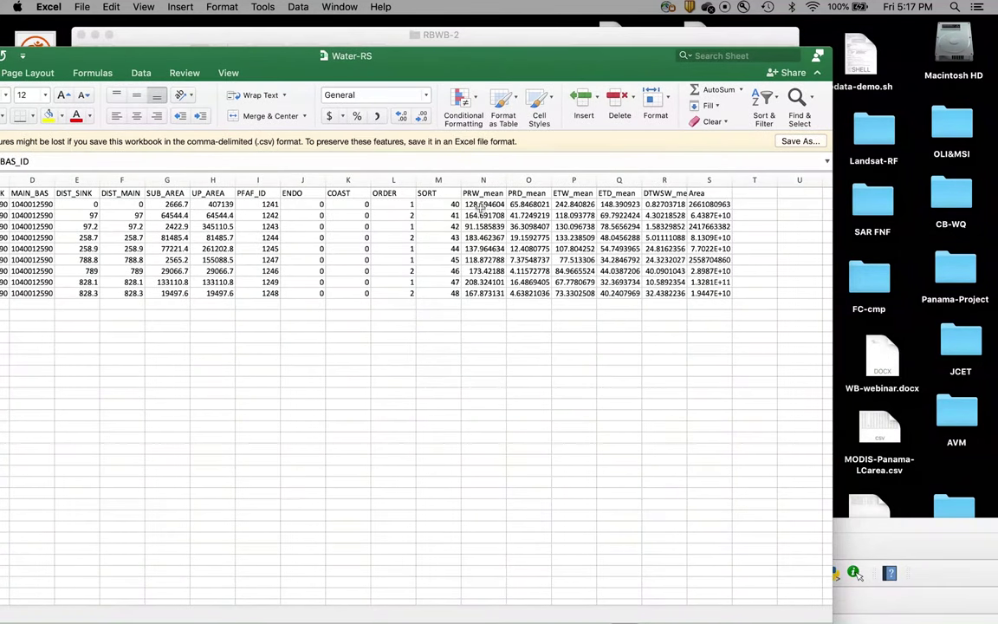
left_click(482, 205)
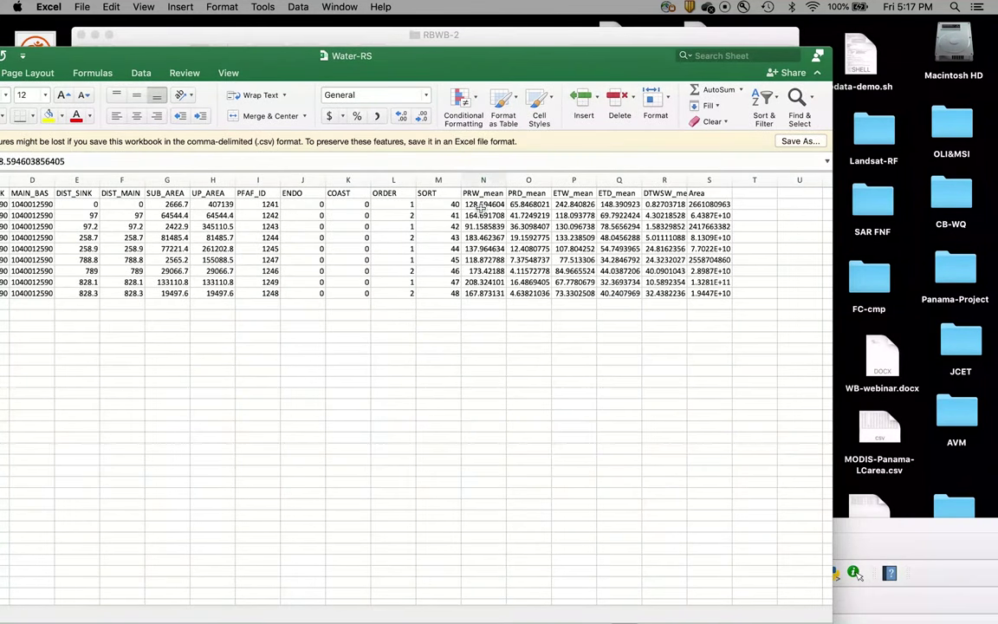
Step: Average the nine sub-basin values of PRW_mean and PRD_mean in the row directly below each column
left_click(485, 295, "shift")
left_click(741, 89)
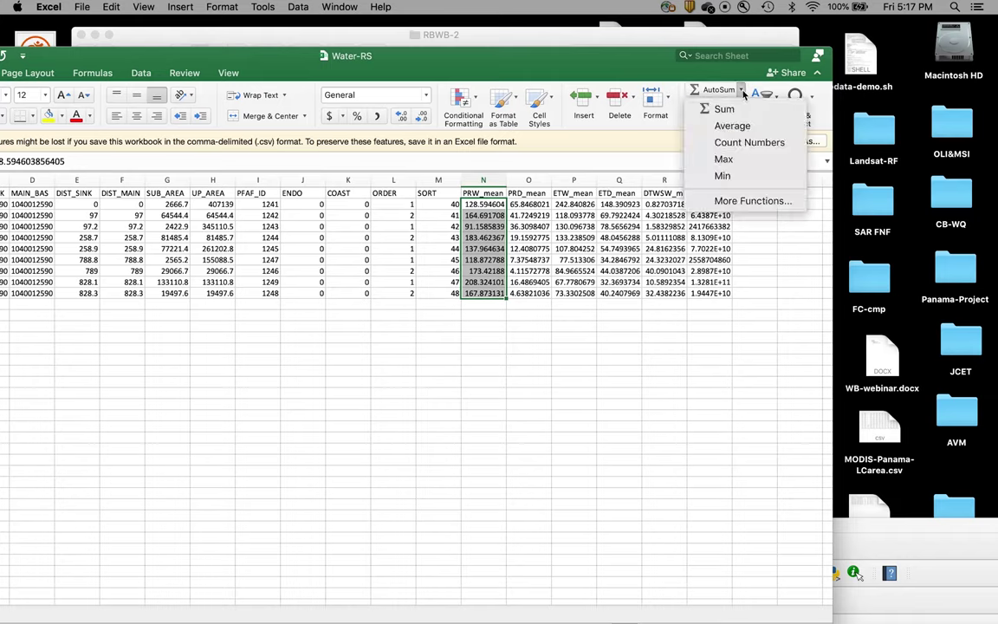
left_click(734, 126)
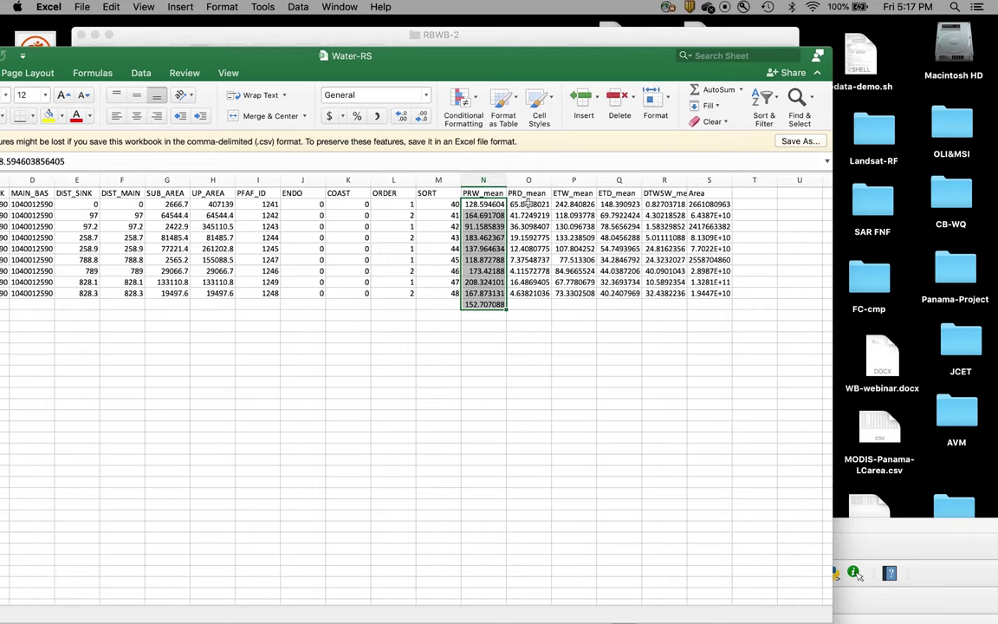
left_click(528, 204)
left_click(536, 293, "shift")
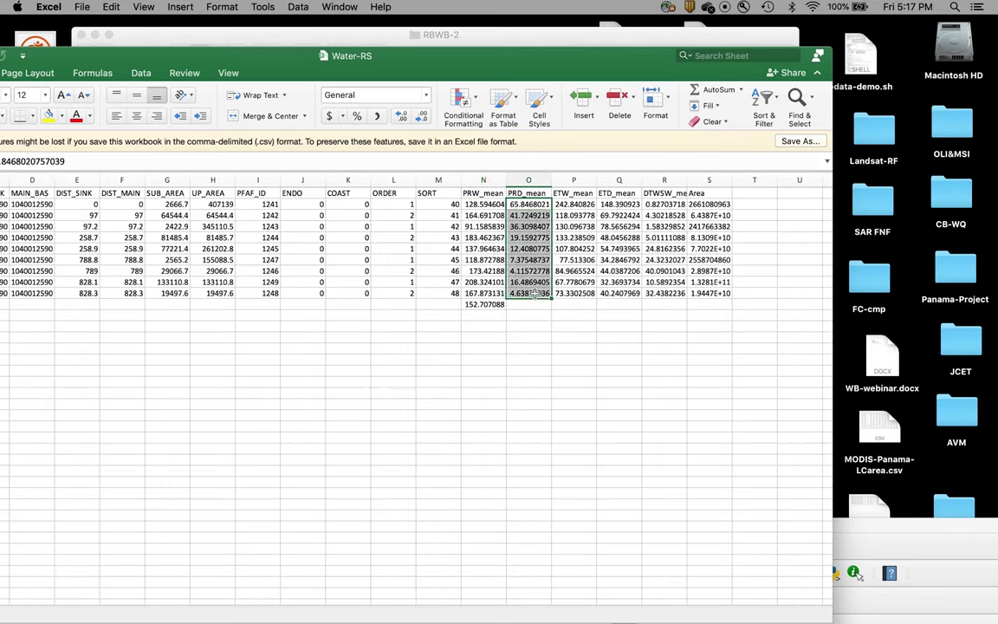
left_click(740, 90)
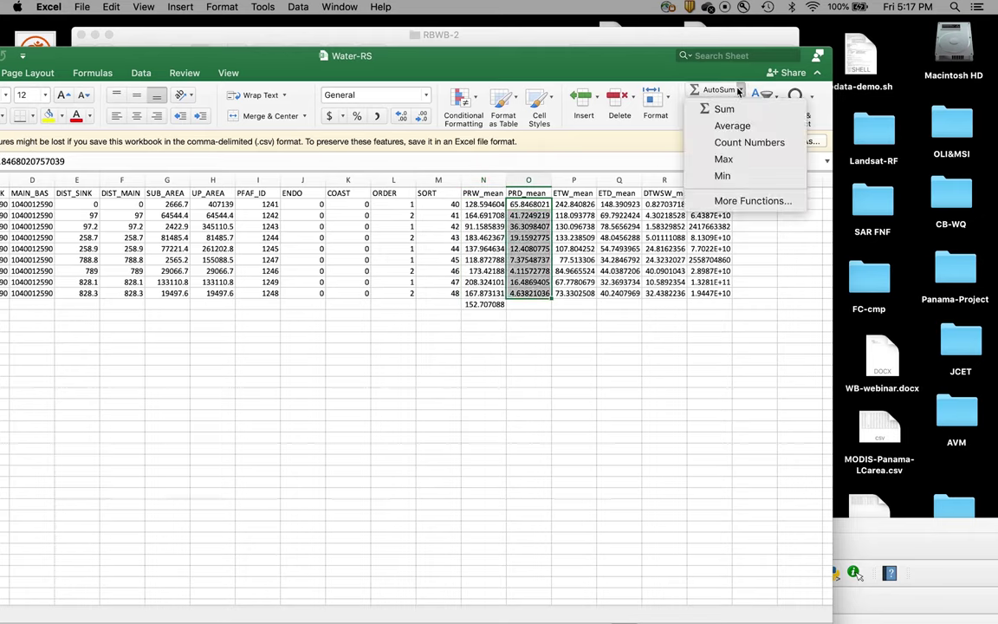
left_click(729, 130)
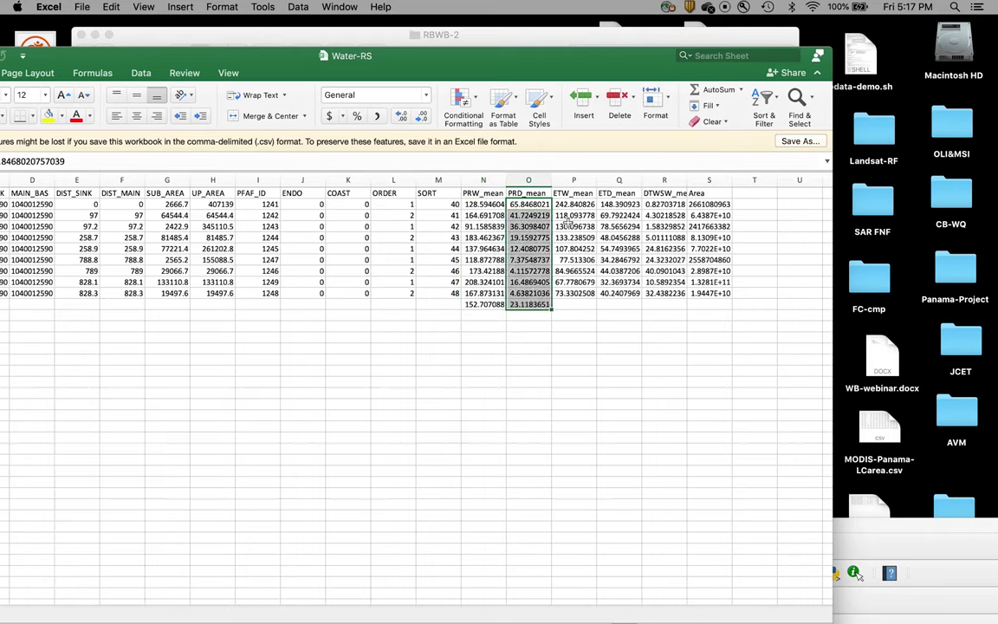
left_click(525, 307)
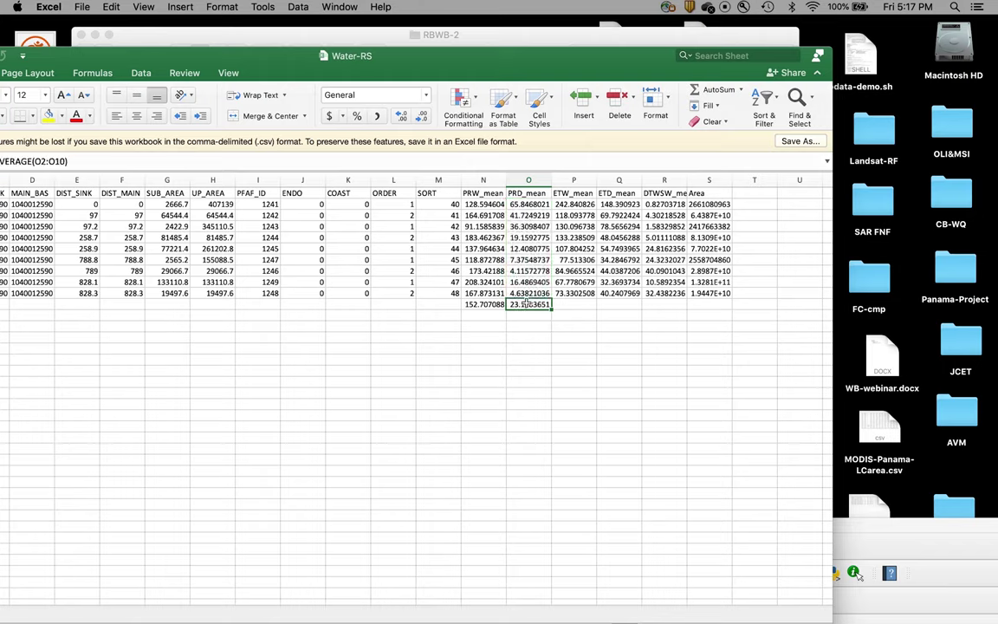
Step: Calculate the averages of the ETW_mean and ETD_mean sub-basin values in row 11, beneath their columns
left_click_drag(571, 204, 579, 292)
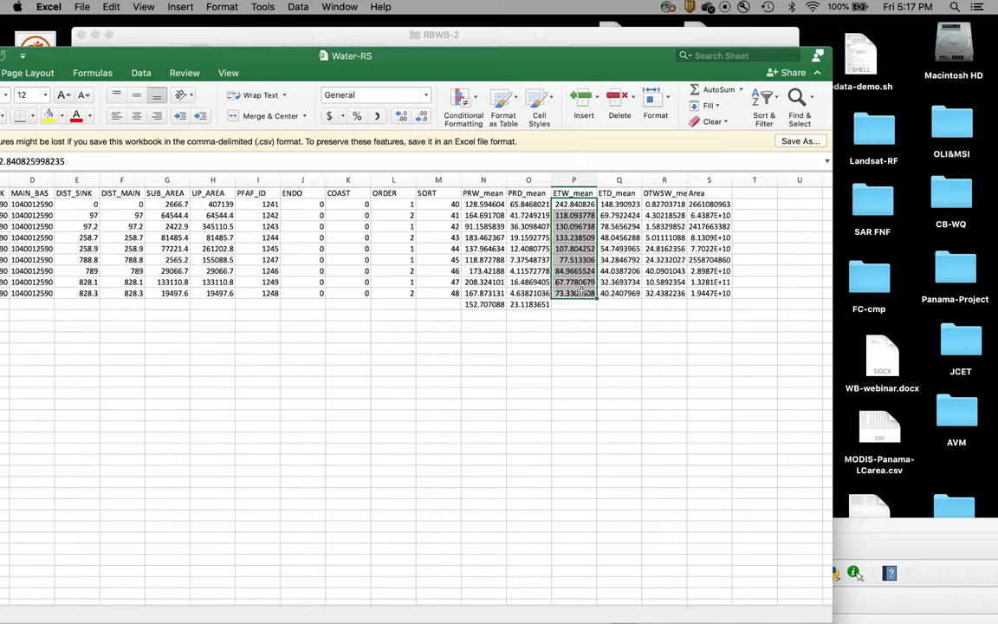
left_click(740, 90)
left_click(732, 127)
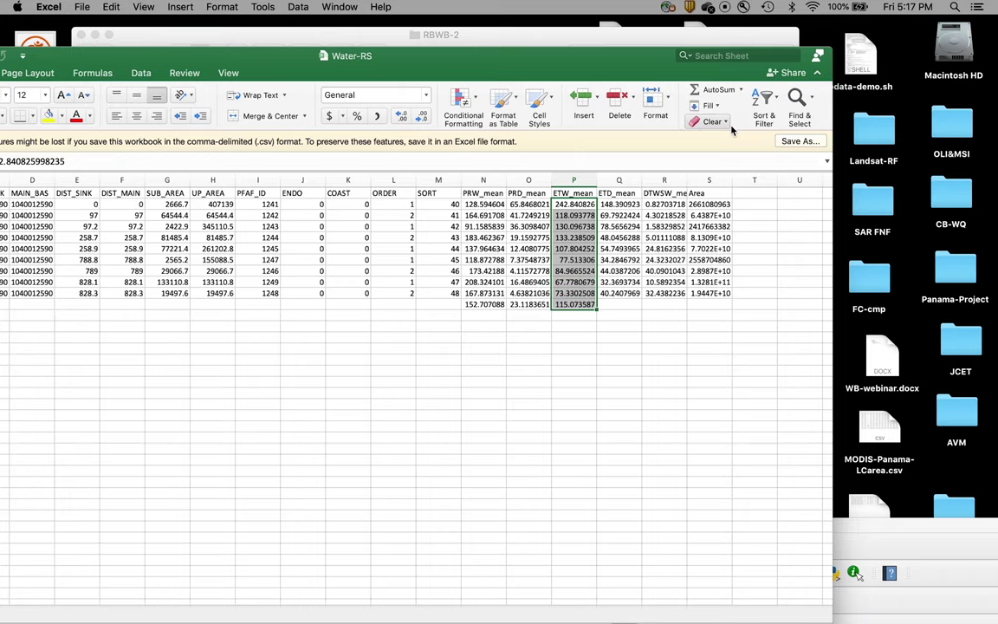
left_click(619, 205)
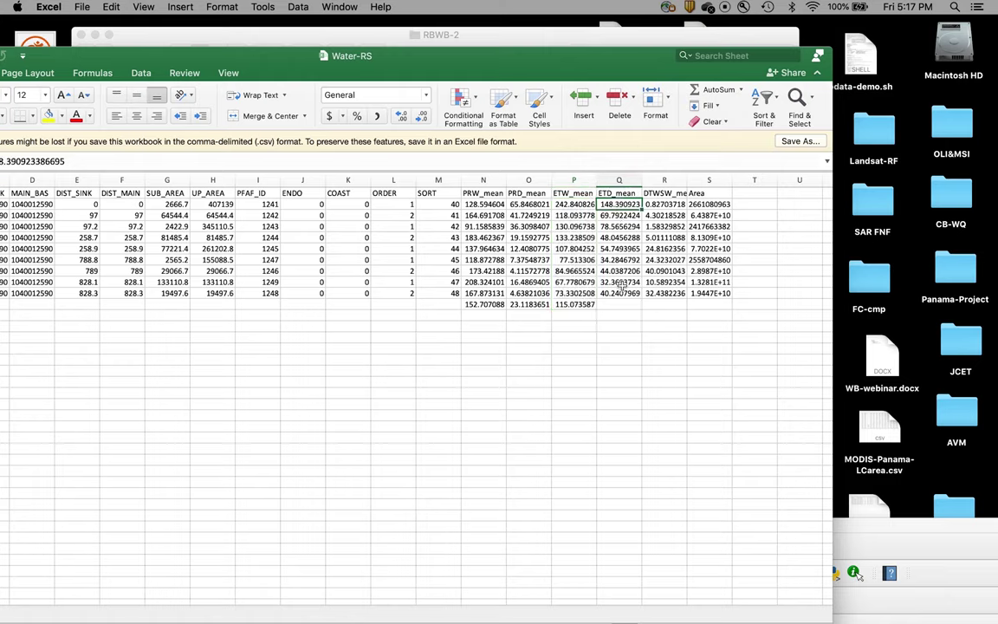
left_click_drag(618, 206, 619, 293)
left_click(743, 91)
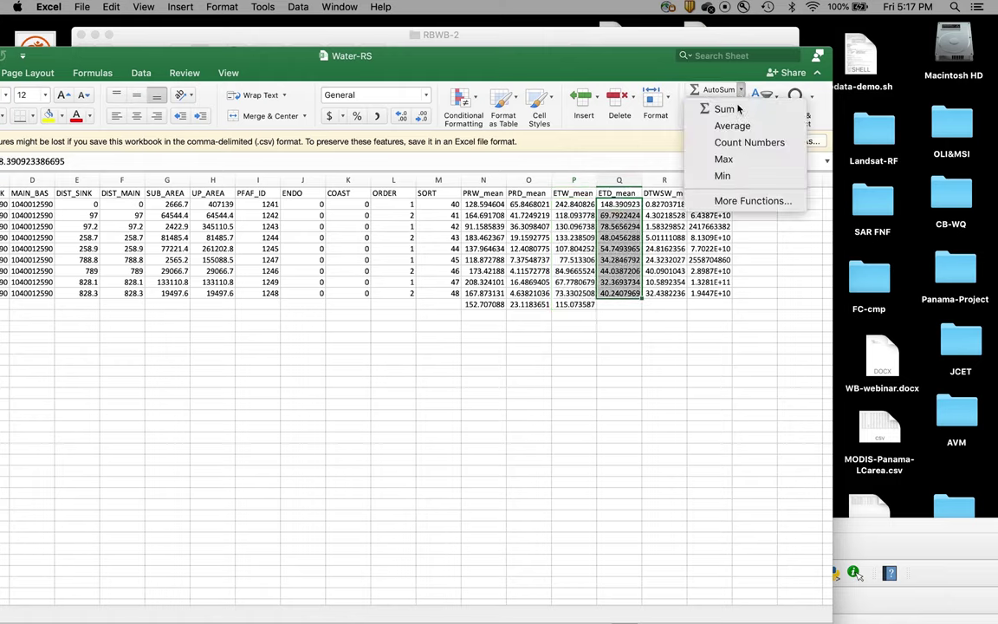
left_click(733, 128)
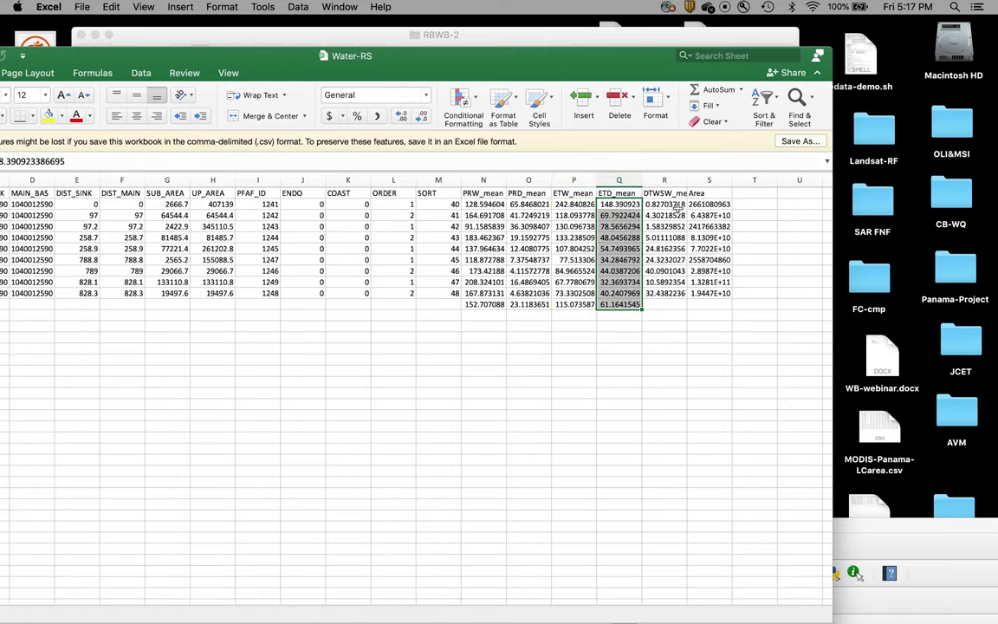
Step: Add the average of the DTWSW mean values in column R below the last sub-basin
left_click_drag(665, 205, 664, 293)
left_click(742, 90)
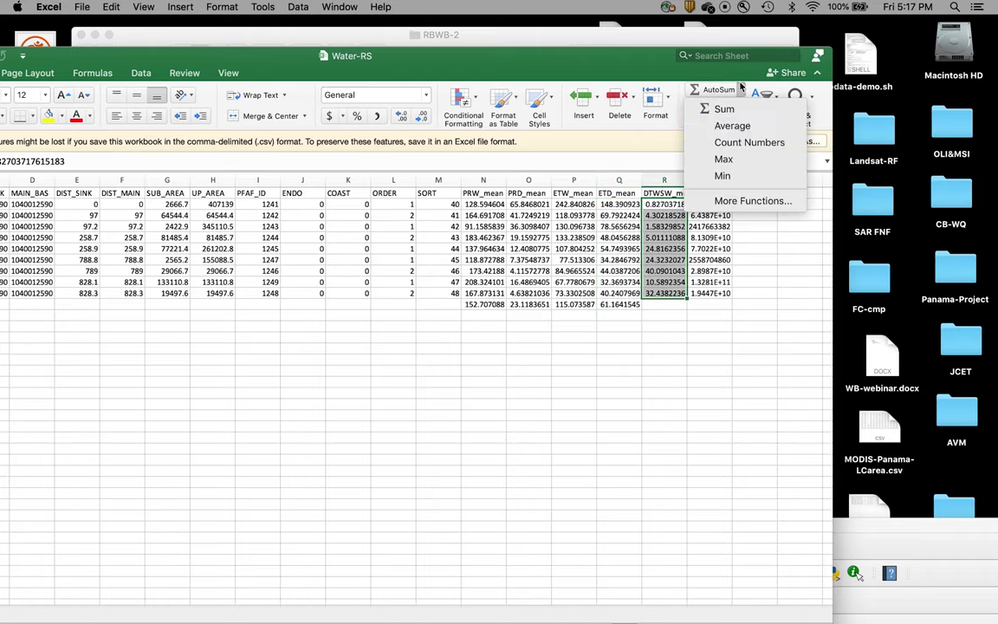
left_click(730, 127)
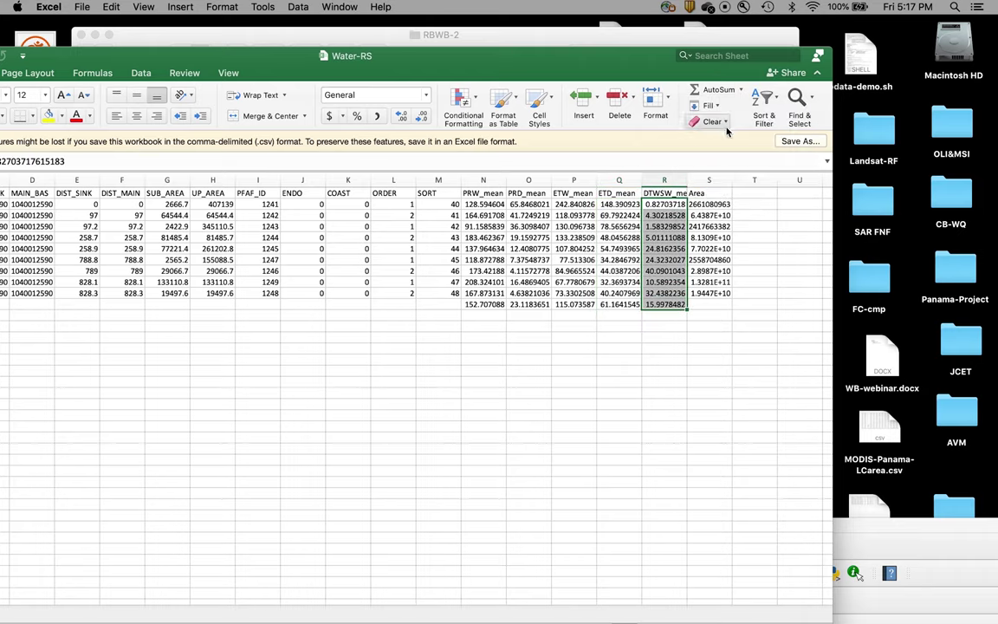
left_click(484, 322)
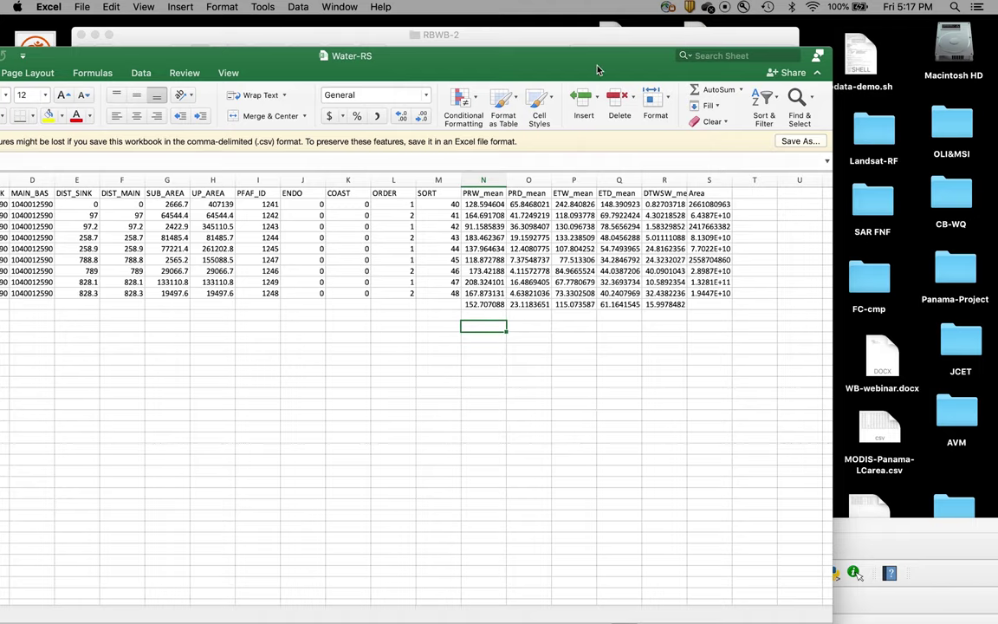
mouse_move(539, 65)
left_mouse_down()
mouse_move(526, 60)
mouse_move(537, 79)
left_mouse_up()
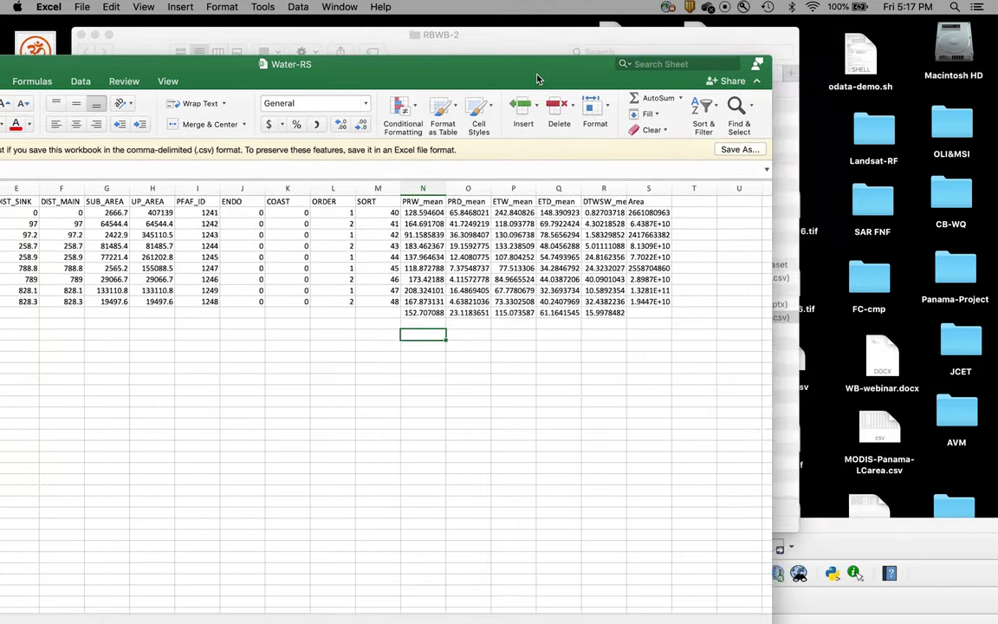
Step: Enter the header PRWm3 in cell T1, beside the Area column
left_click(689, 202)
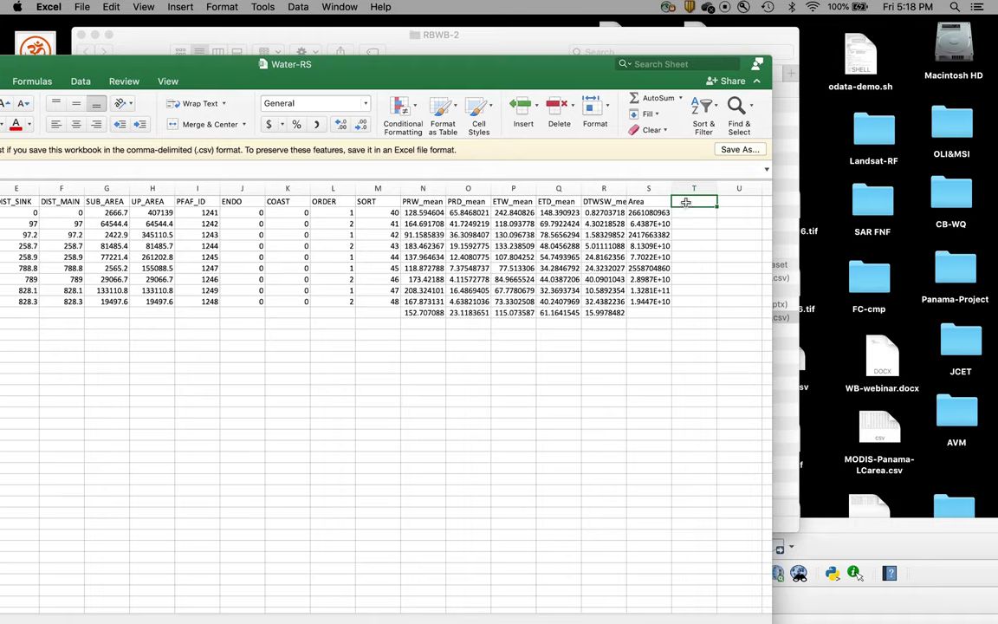
type("PRW")
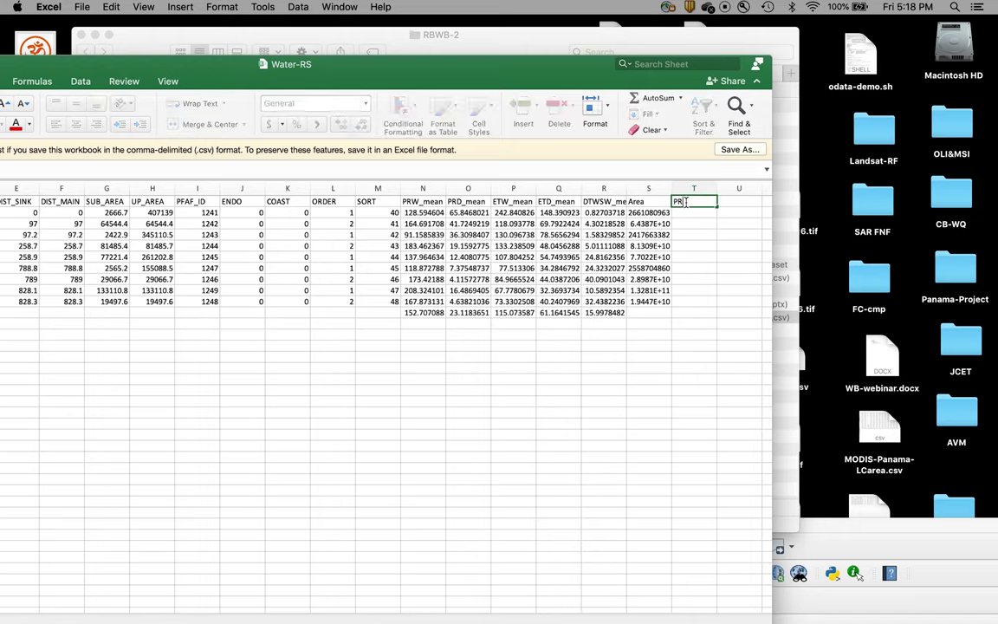
type("m3")
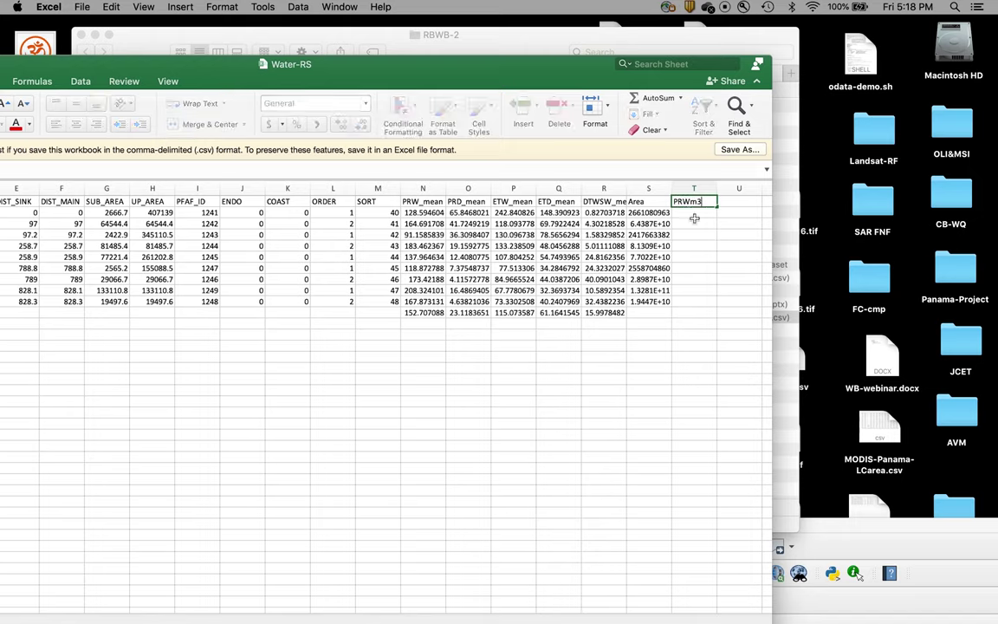